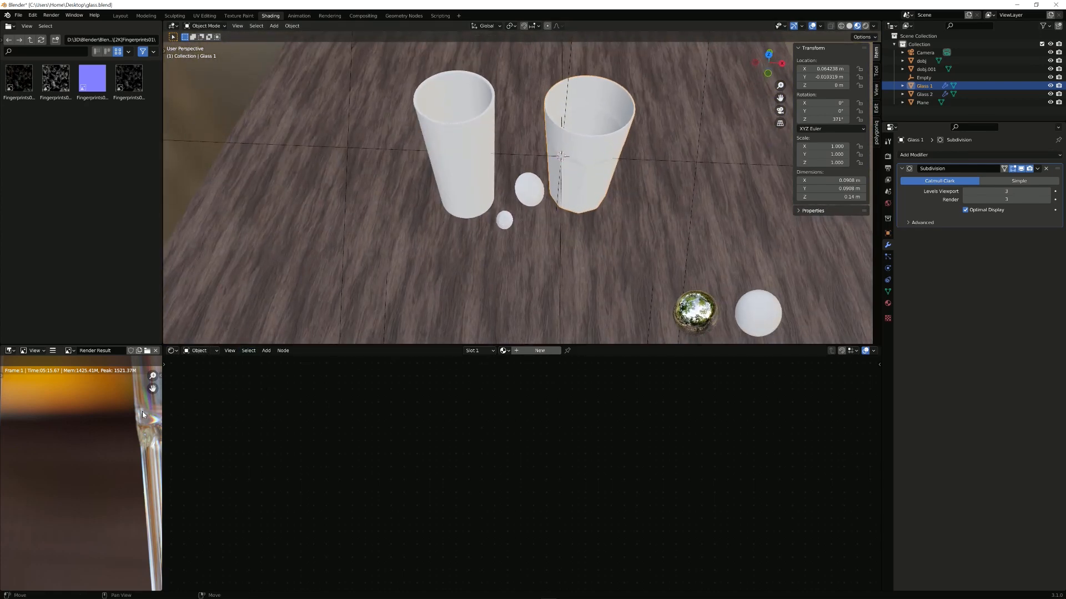
# Step: Compare the stored plain and dispersion renders of the glasses full screen, then return to Shading
pyautogui.press('j')
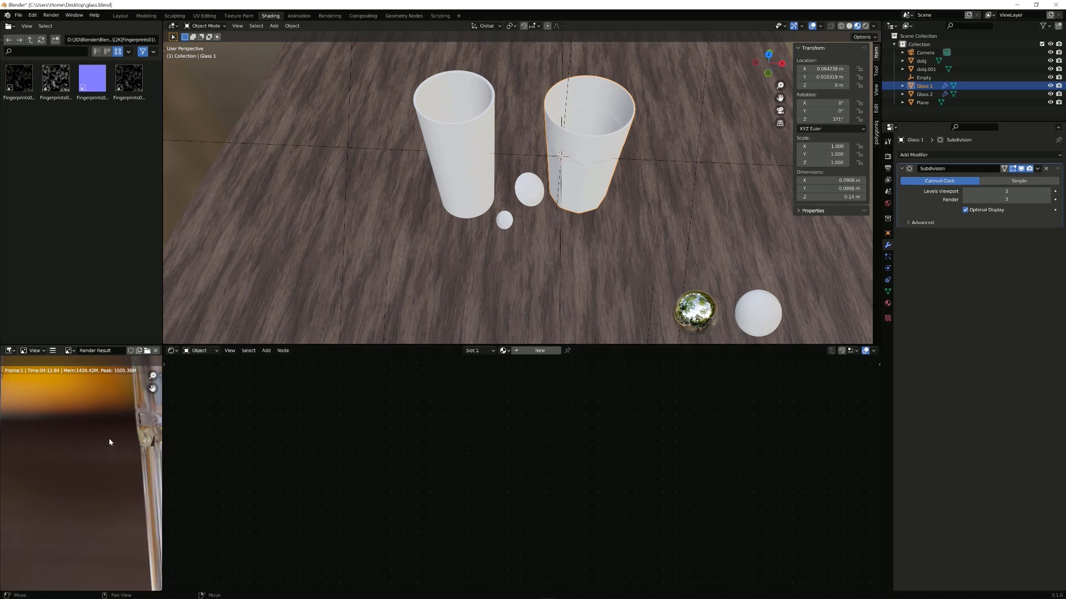
pyautogui.hotkey('ctrl', 'space')
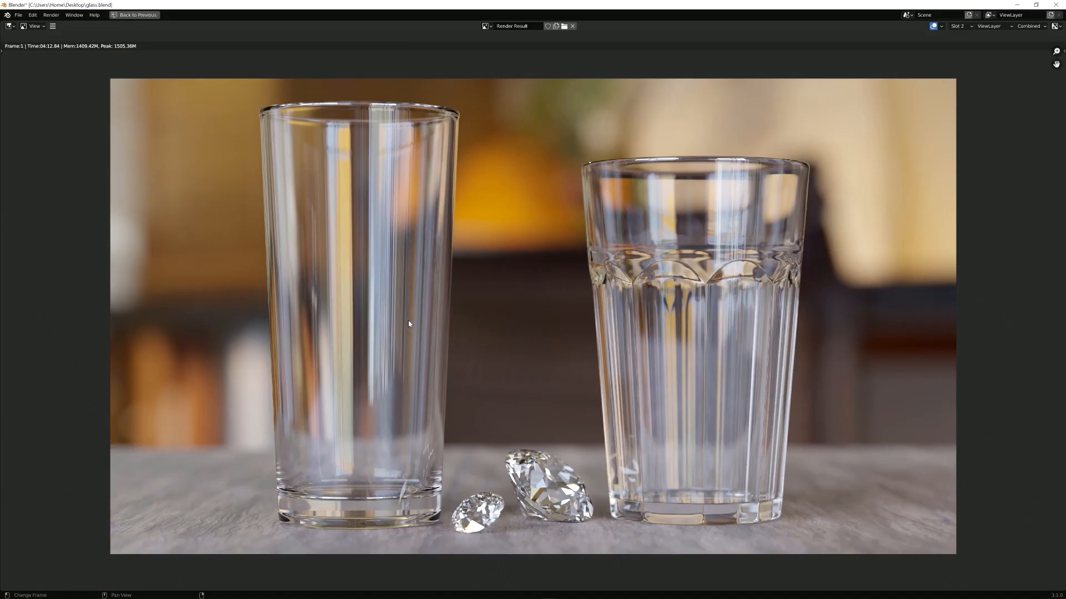
pyautogui.scroll(1, 409, 324)
pyautogui.scroll(-1, 550, 381)
pyautogui.press('4')
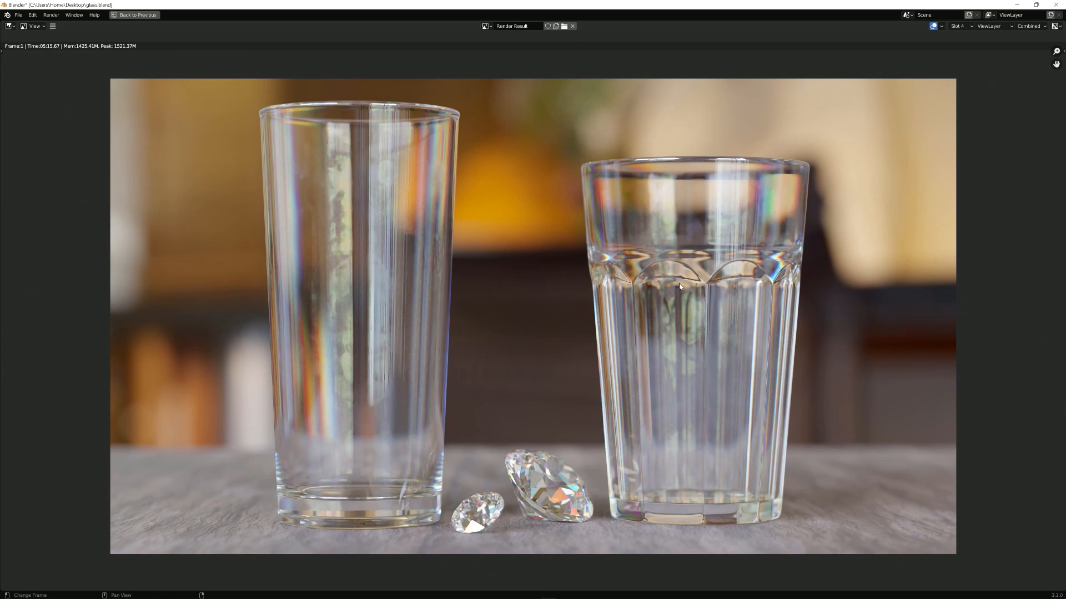
pyautogui.scroll(3, 680, 286)
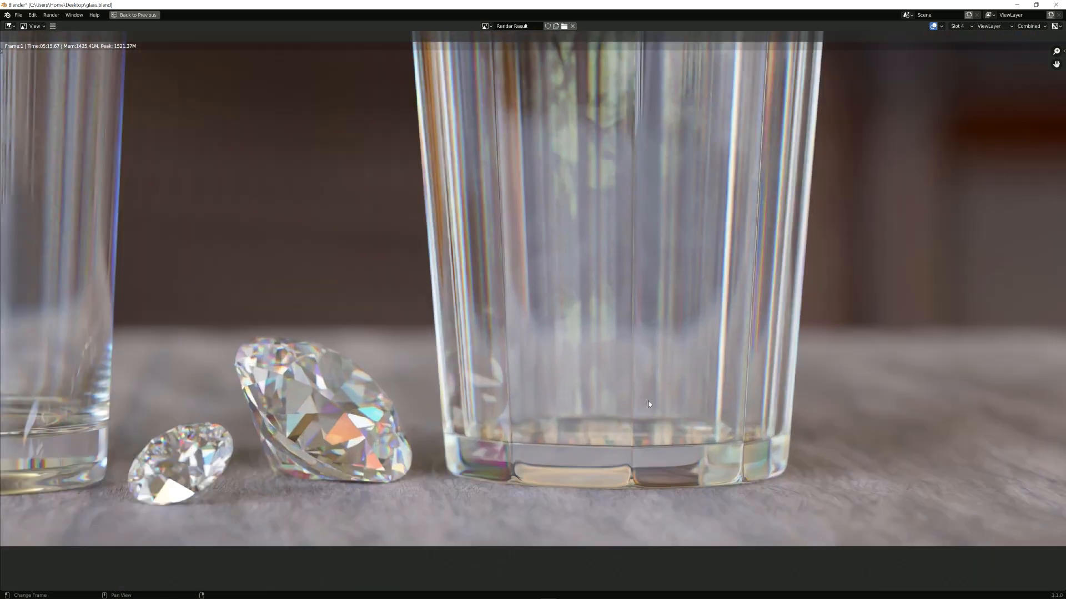
pyautogui.scroll(1, 444, 485)
pyautogui.scroll(-5, 429, 461)
pyautogui.press('2')
pyautogui.scroll(1, 435, 234)
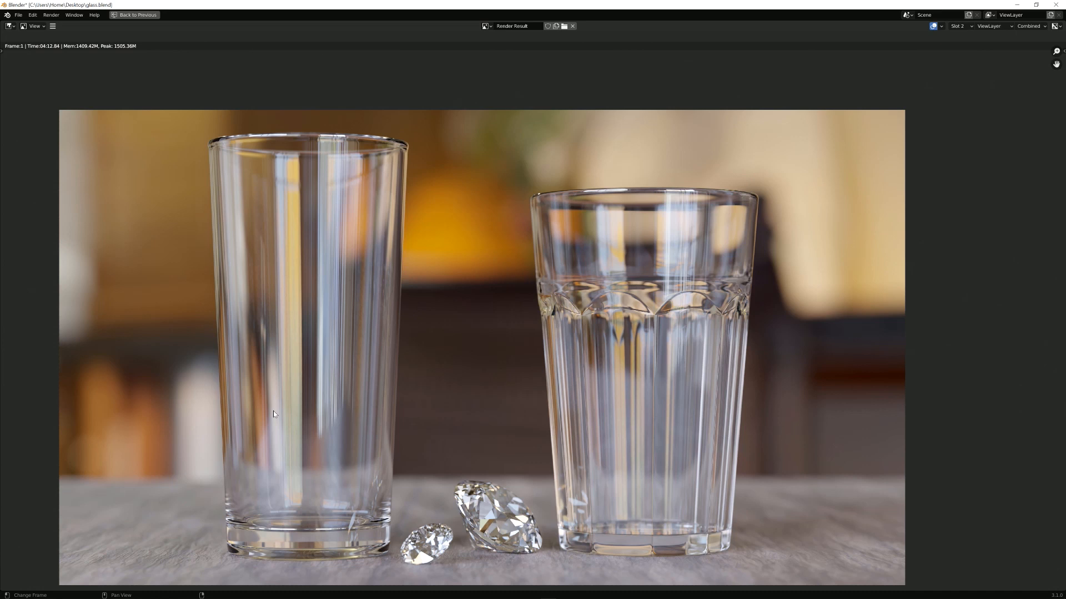
pyautogui.press('j')
pyautogui.press('j')
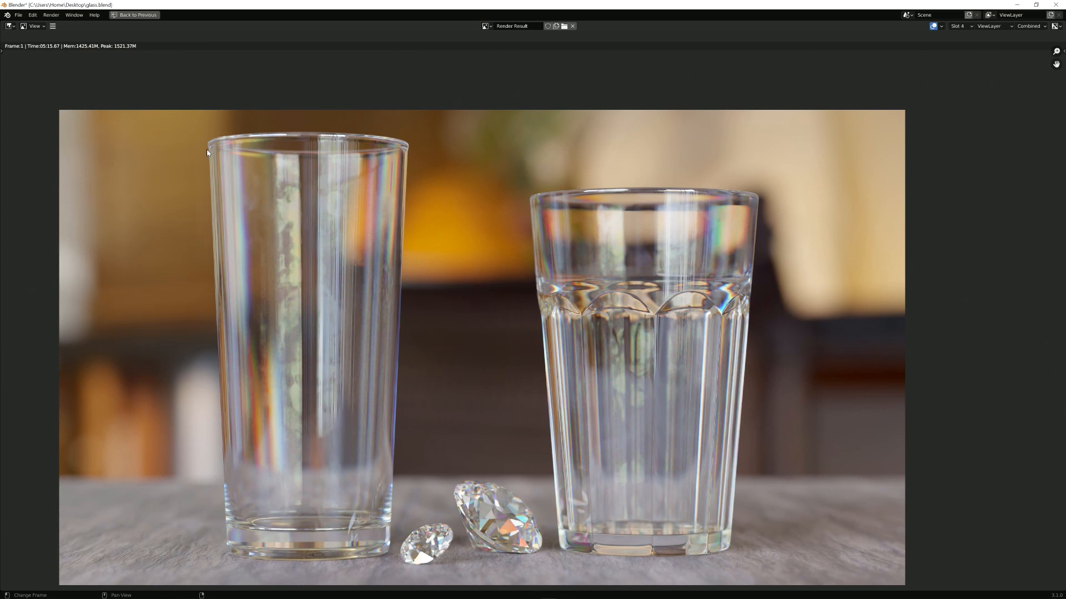
pyautogui.press('j')
pyautogui.press('j')
pyautogui.press('j')
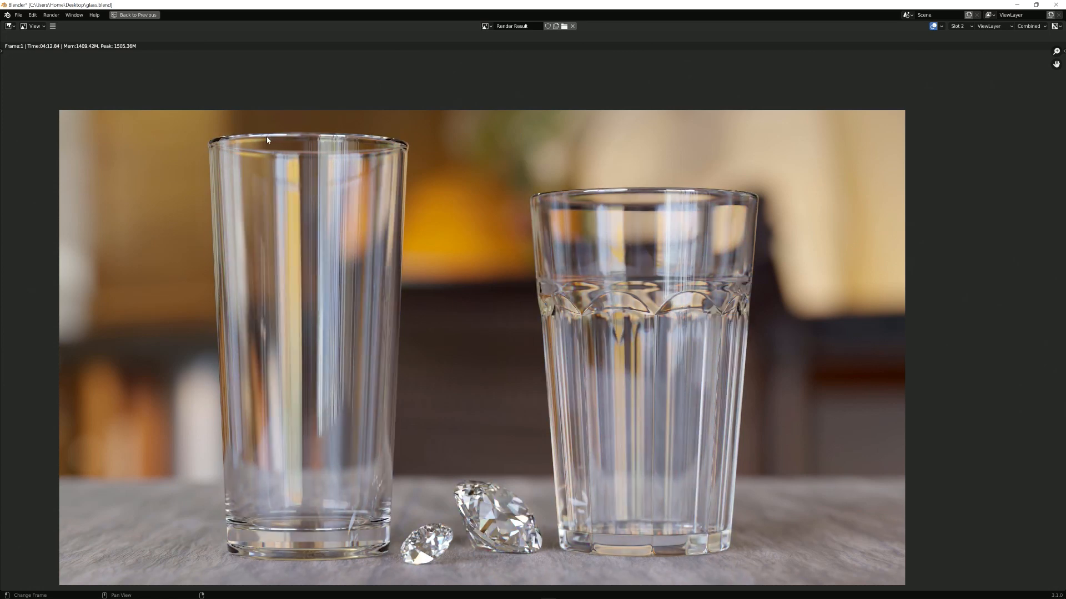
pyautogui.press('j')
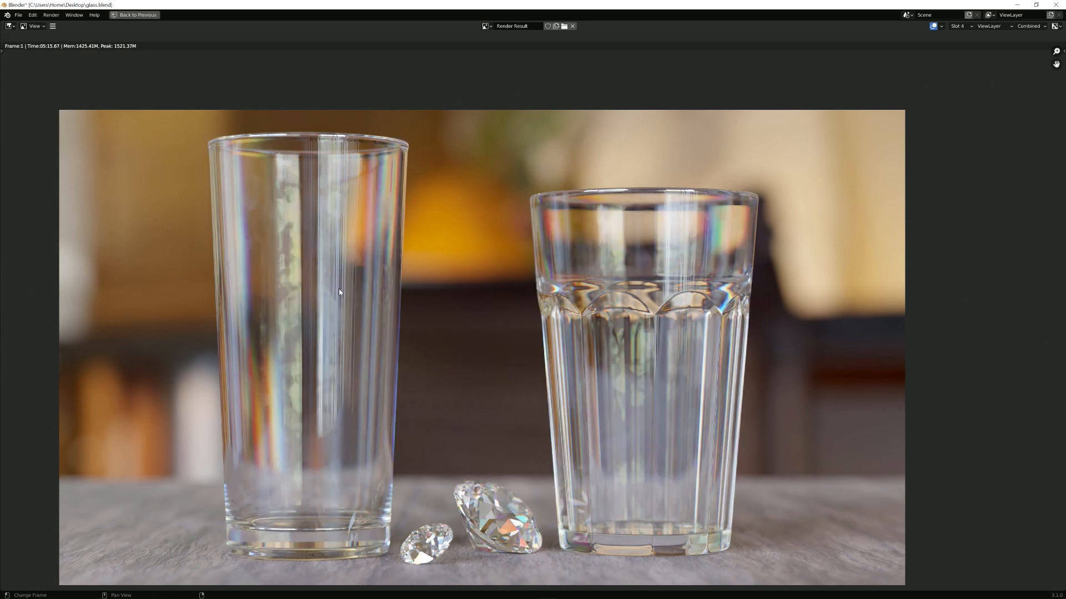
pyautogui.press('j')
pyautogui.scroll(-3, 465, 245)
pyautogui.press('j')
pyautogui.scroll(3, 561, 281)
pyautogui.scroll(1, 561, 294)
pyautogui.scroll(-1, 570, 319)
pyautogui.press('j')
pyautogui.scroll(-1, 572, 324)
pyautogui.press('j')
pyautogui.scroll(2, 492, 431)
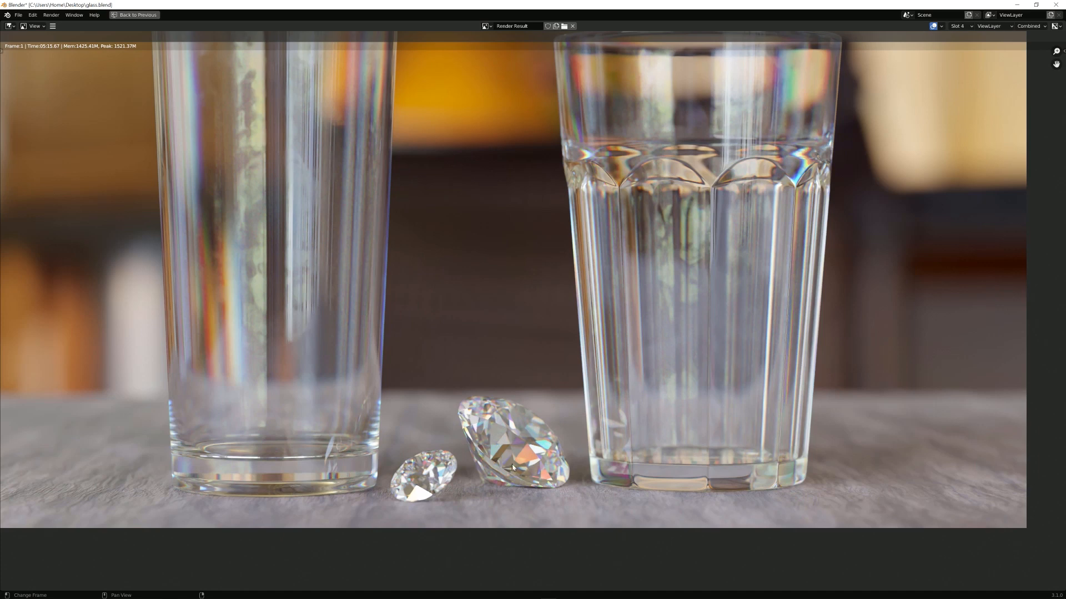
pyautogui.press('j')
pyautogui.press('j')
pyautogui.scroll(-2, 575, 368)
pyautogui.press('Escape')
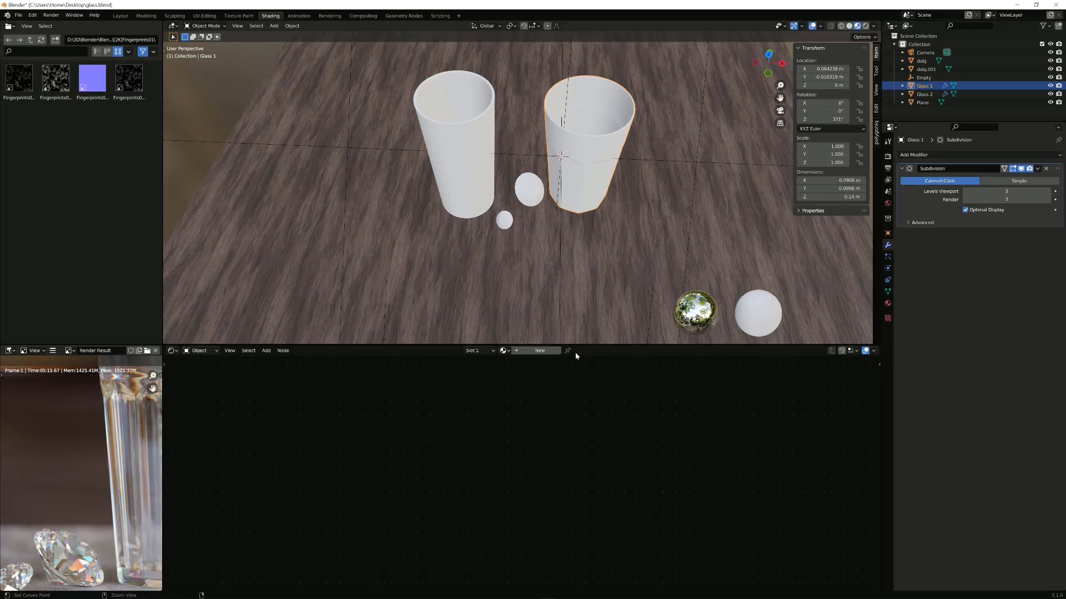
# Step: Frame the glasses and create a new material for the right glass, Glass 1
pyautogui.keyDown('shift'); pyautogui.moveTo(578, 214); pyautogui.dragTo(588, 250, button='middle'); pyautogui.keyUp('shift')
pyautogui.scroll(2, 643, 274)
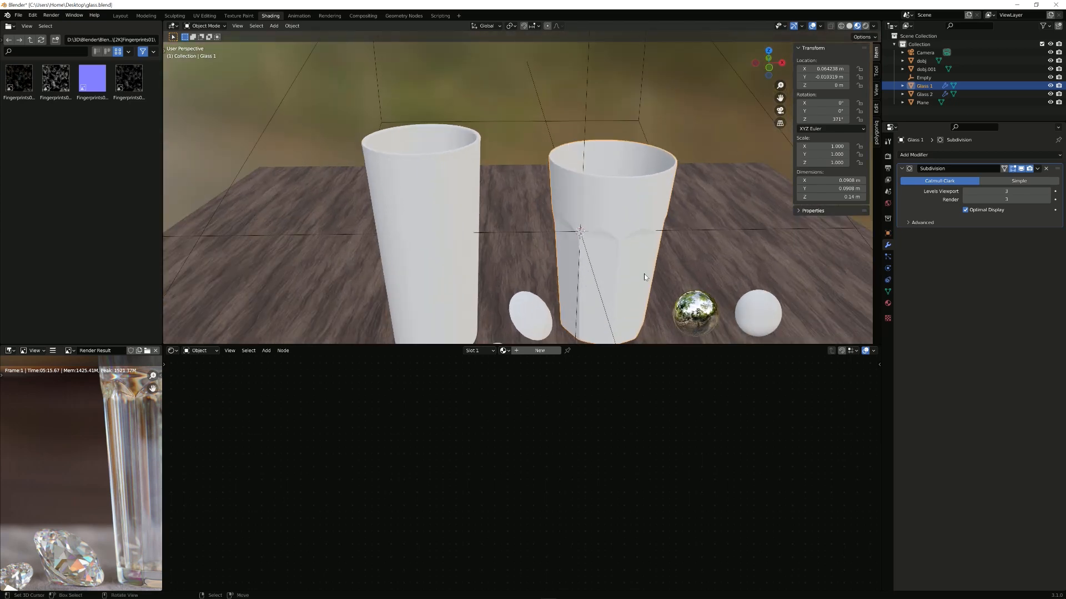
pyautogui.keyDown('shift'); pyautogui.moveTo(643, 274); pyautogui.dragTo(592, 191, button='middle'); pyautogui.keyUp('shift')
pyautogui.rightClick(592, 190)
pyautogui.rightClick(595, 247)
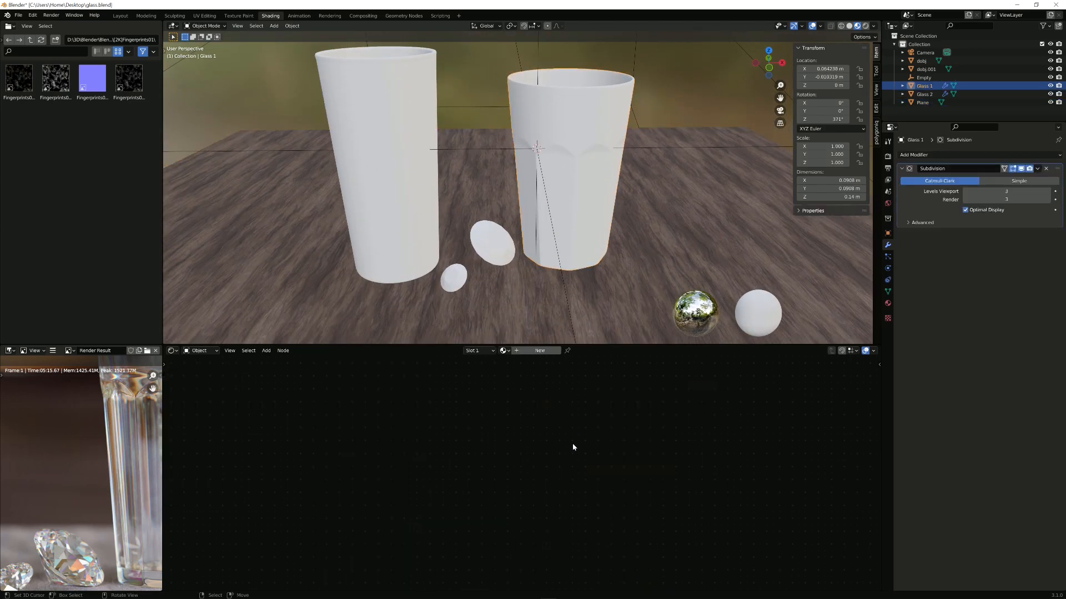
pyautogui.click(539, 351)
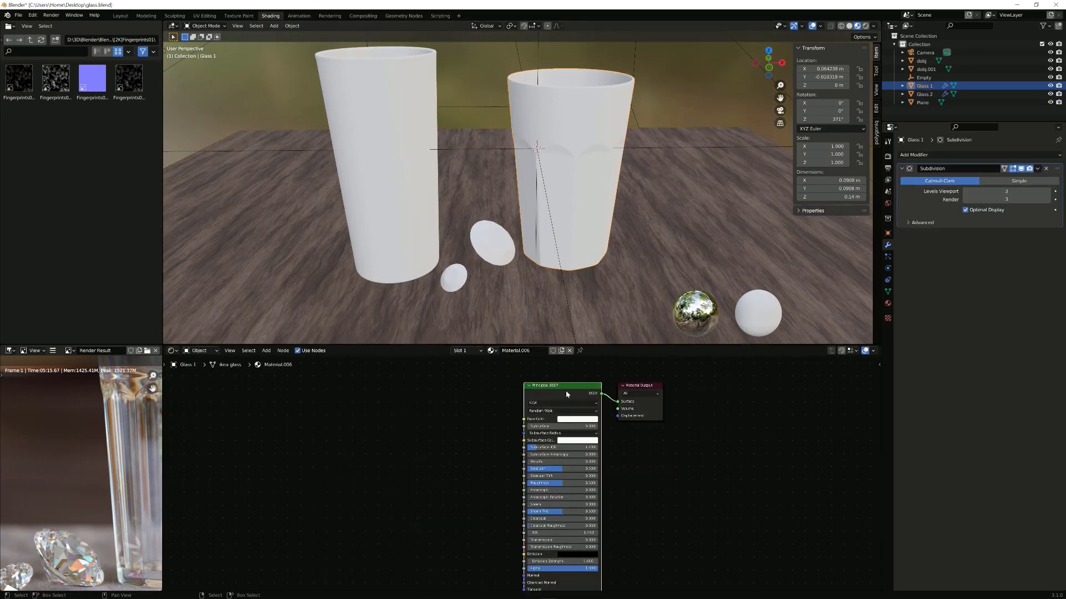
# Step: Replace the Principled BSDF with a Glass BSDF linked to the Material Output
pyautogui.press('x')
pyautogui.hotkey('shift', 'a')
pyautogui.write('gl')
pyautogui.press('Return')
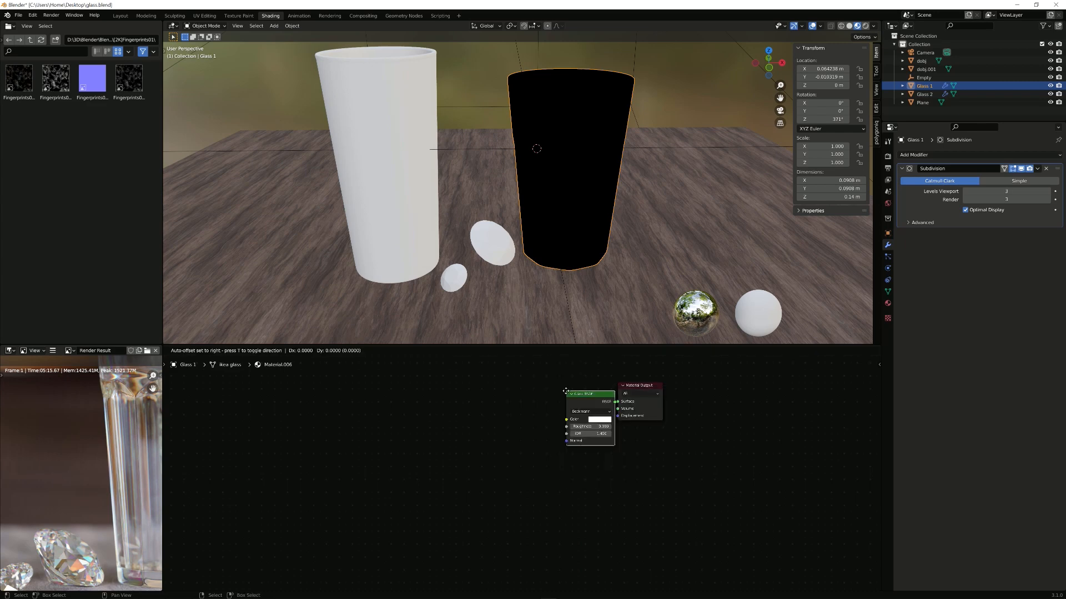
pyautogui.click(537, 400)
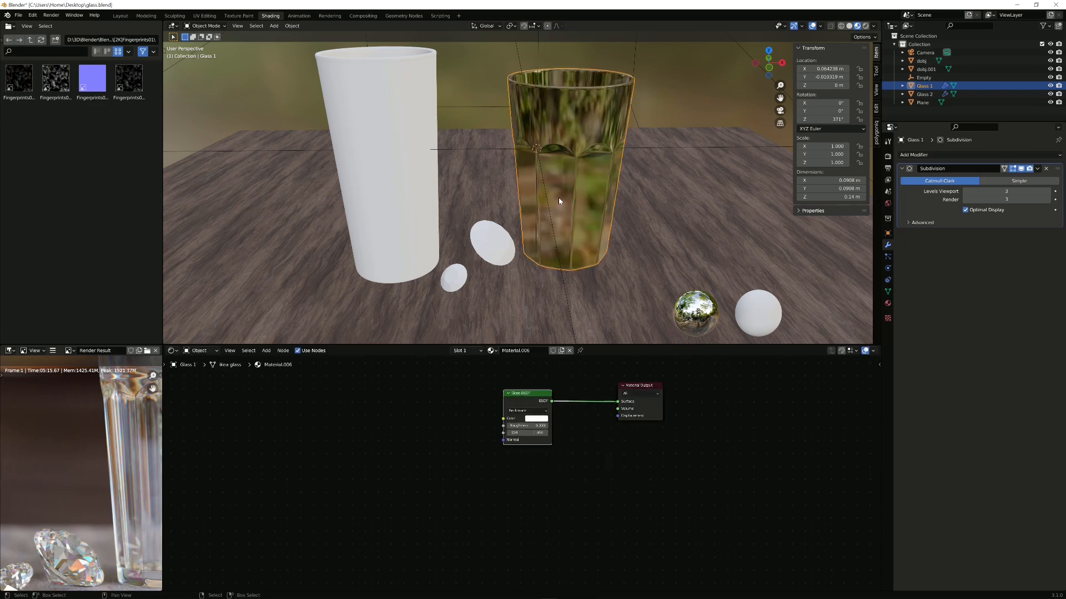
pyautogui.moveTo(557, 195); pyautogui.dragTo(547, 184, button='middle')
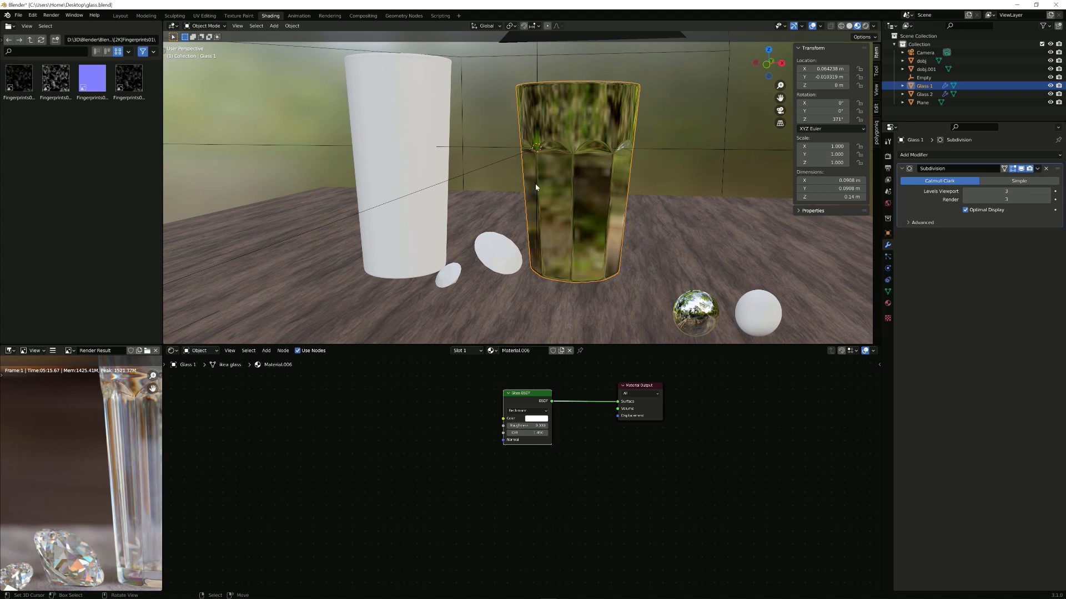
# Step: Rename the material 'Glass' and assign it to the left glass, Glass 2
pyautogui.click(522, 350)
pyautogui.write('Glass')
pyautogui.press('Return')
pyautogui.click(431, 243)
pyautogui.click(504, 350)
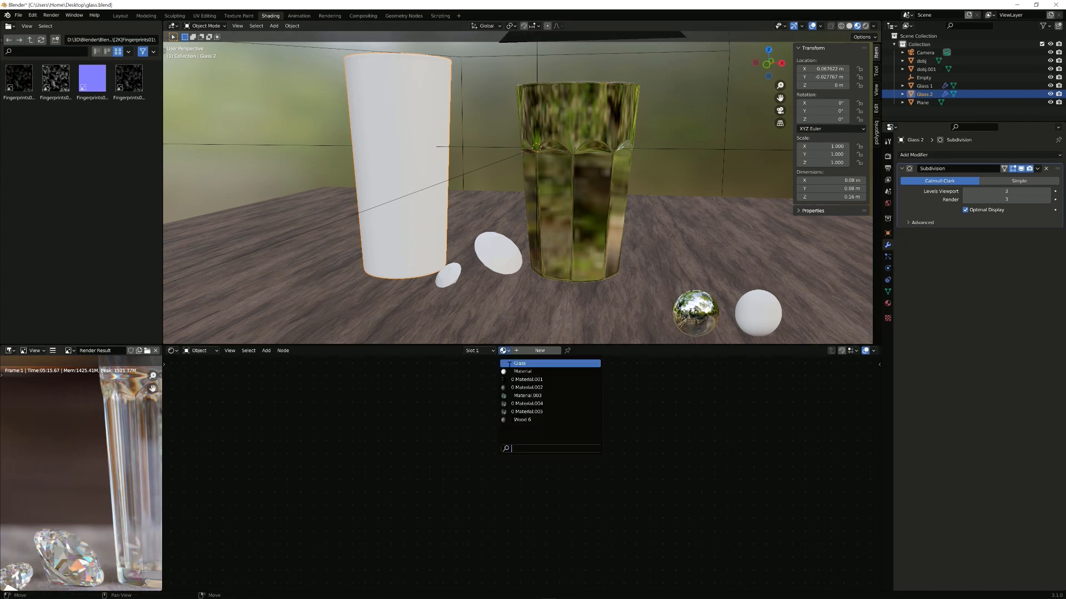
pyautogui.click(522, 364)
pyautogui.click(582, 198)
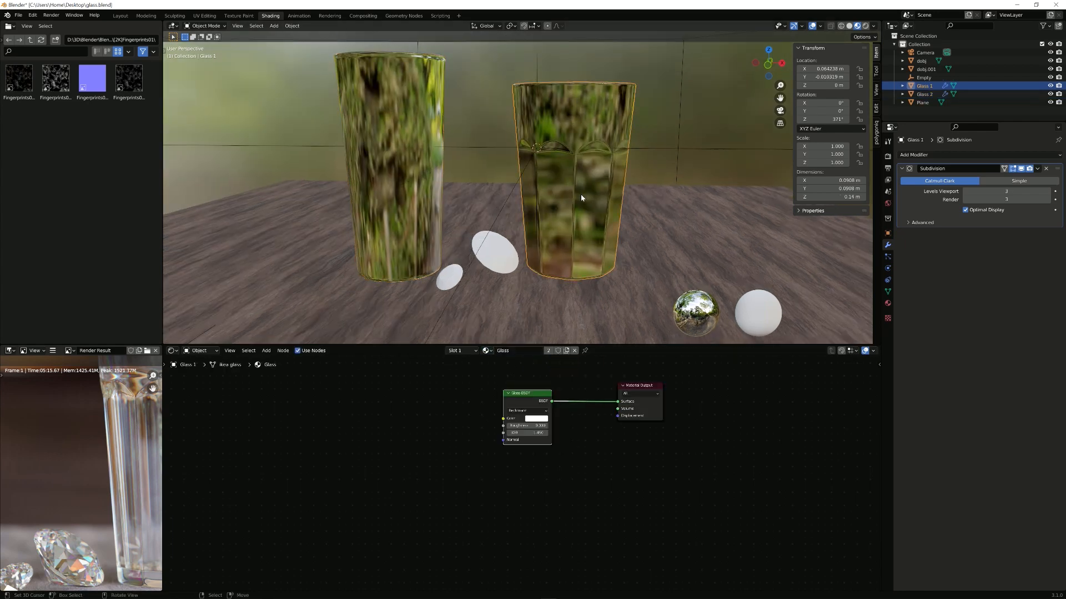
# Step: Orbit the viewport, then drag the Material Output node further right of the Glass BSDF
pyautogui.moveTo(604, 286); pyautogui.dragTo(611, 231, button='middle')
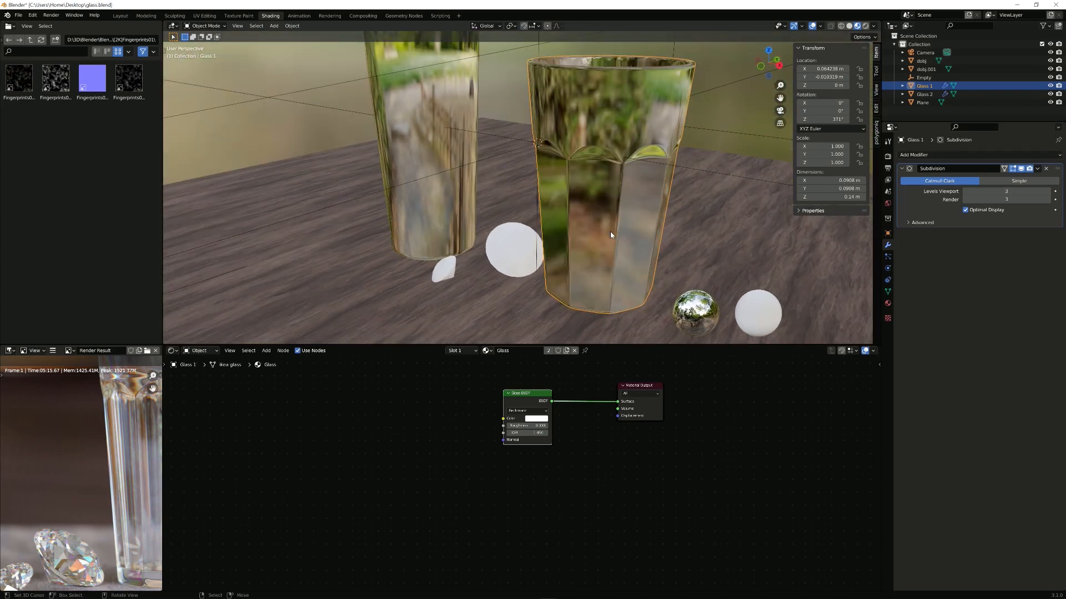
pyautogui.moveTo(611, 231); pyautogui.dragTo(573, 228, button='middle')
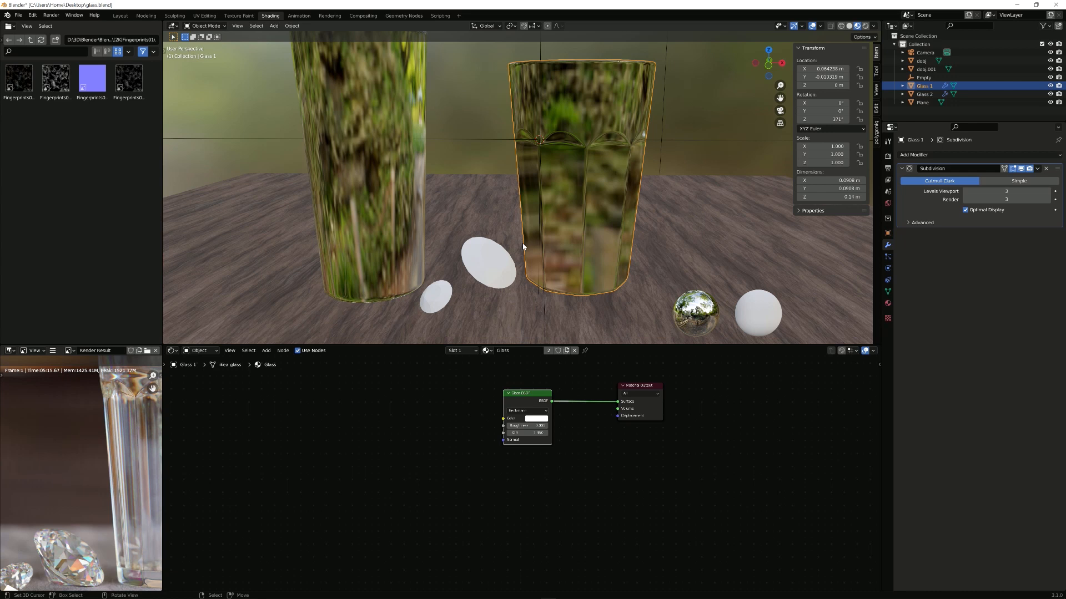
pyautogui.scroll(3, 561, 374)
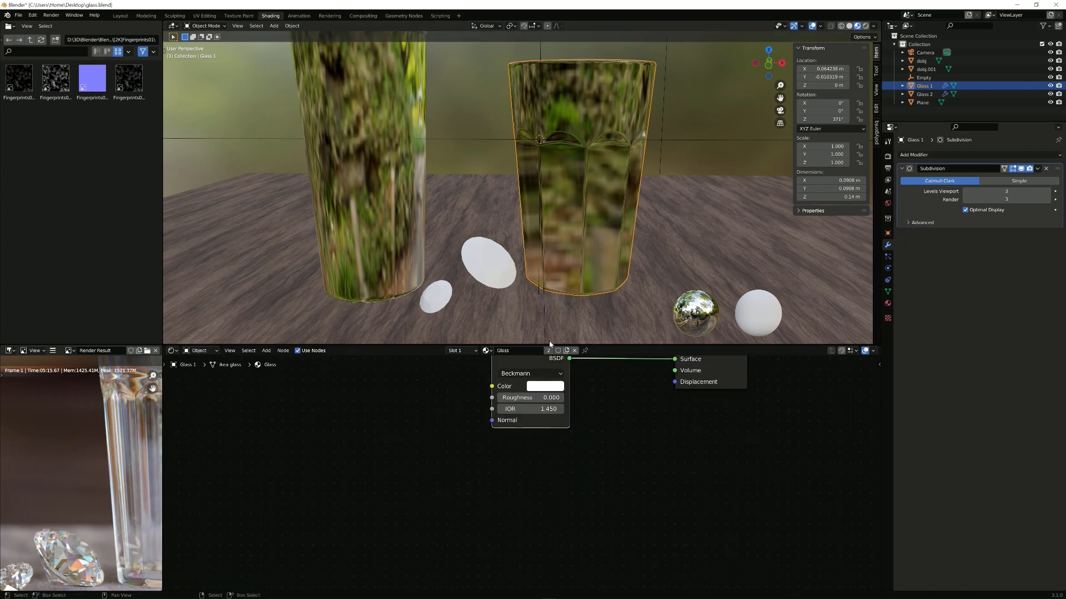
pyautogui.moveTo(562, 375); pyautogui.dragTo(536, 425, button='middle')
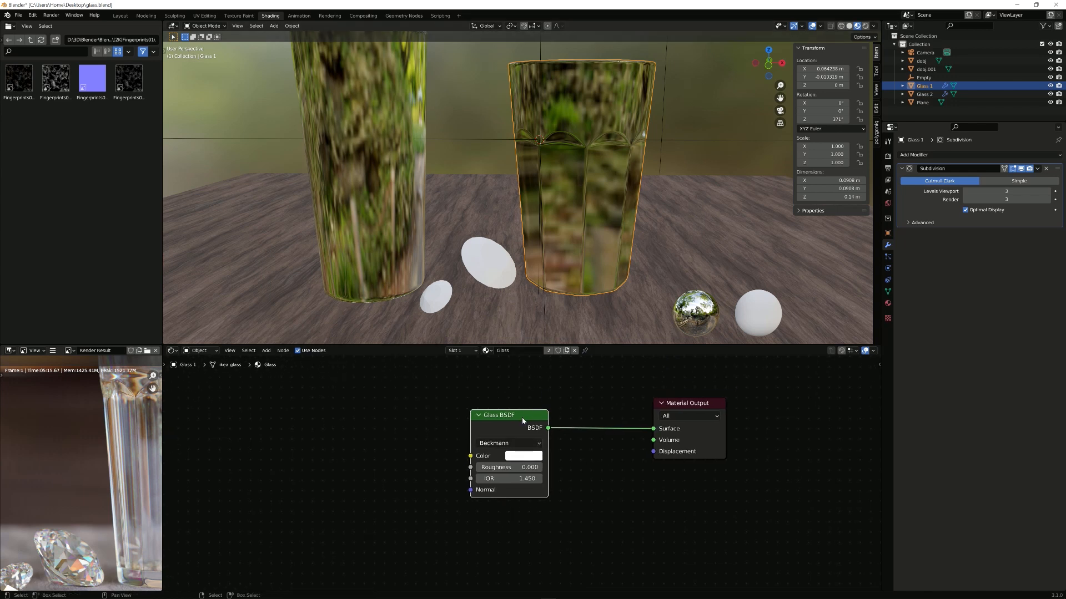
pyautogui.moveTo(668, 407); pyautogui.dragTo(711, 405)
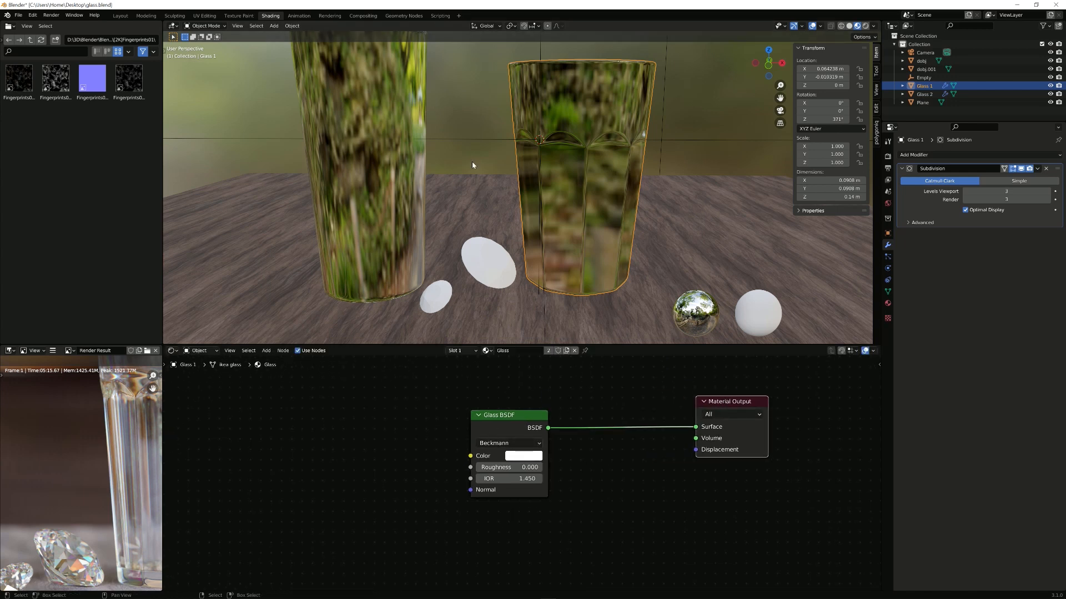
# Step: Check the render without dispersion full screen, then restore the Shading layout
pyautogui.hotkey('ctrl', 'space')
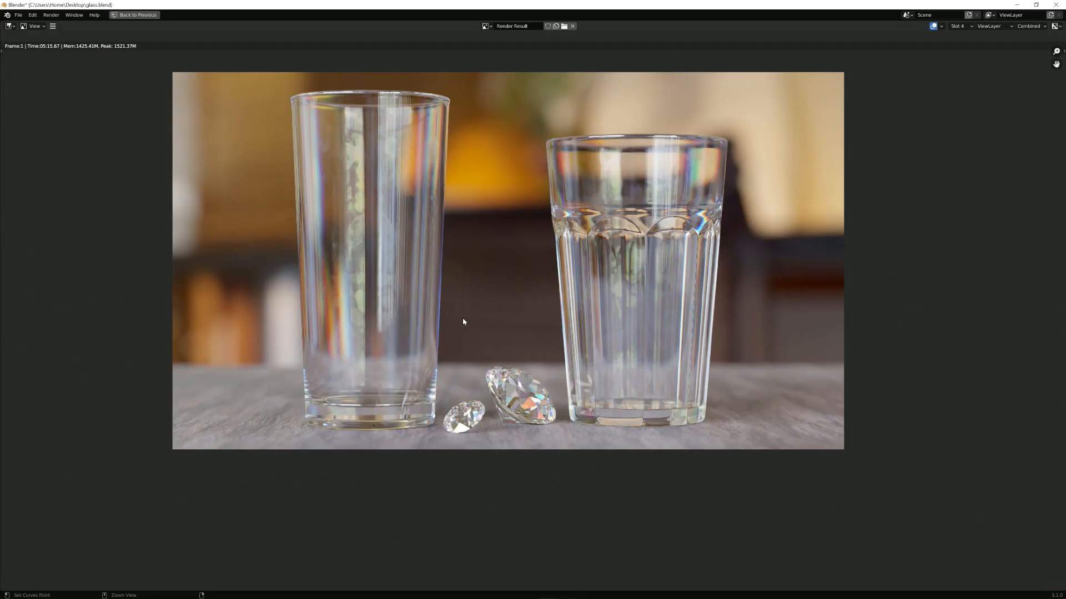
pyautogui.press('2')
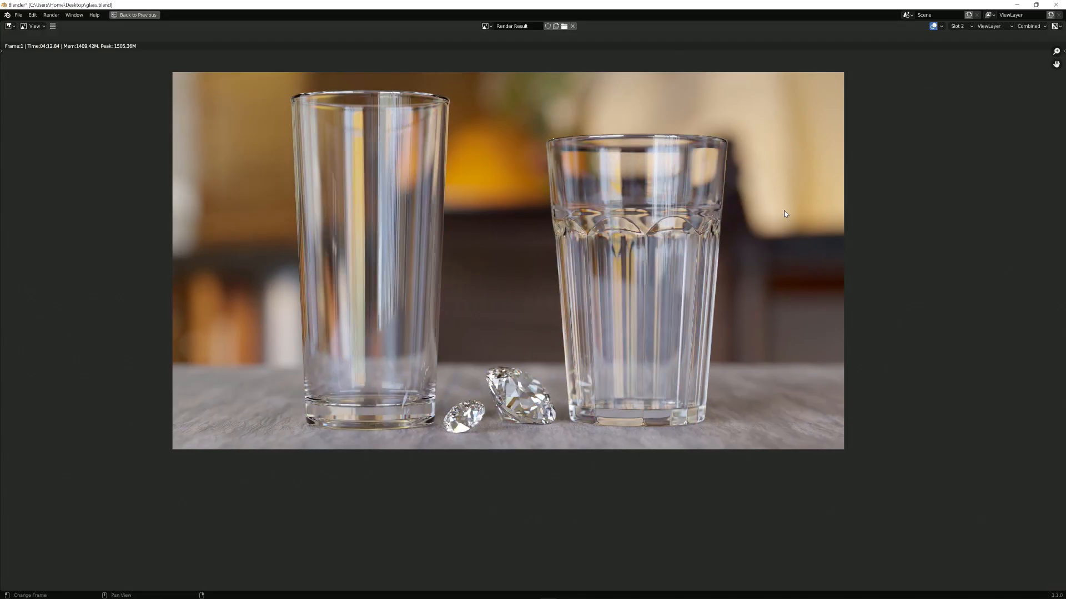
pyautogui.hotkey('ctrl', 'space')
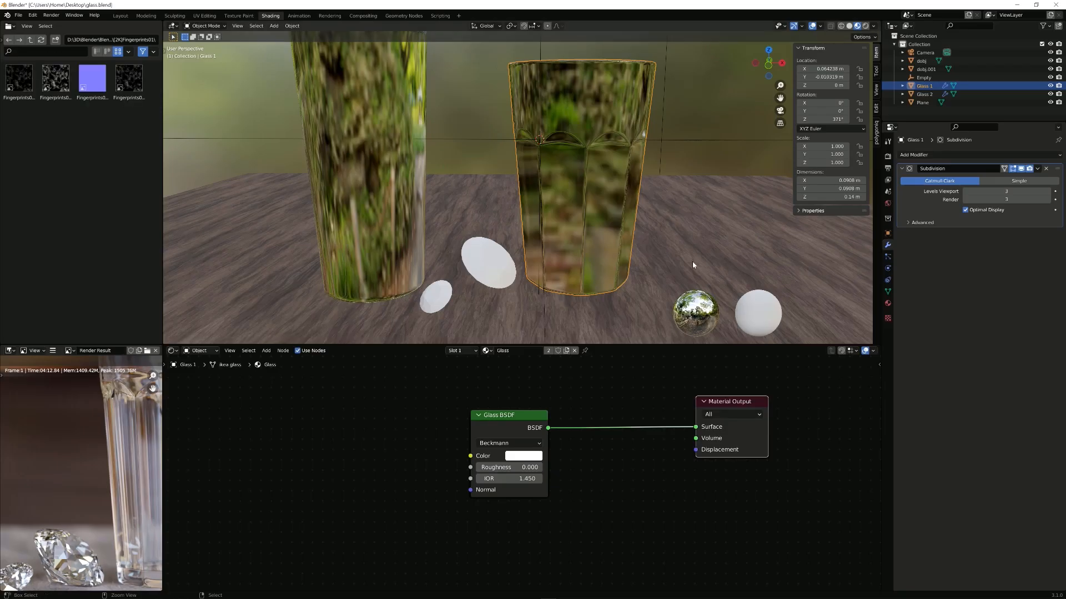
# Step: Shift the Glass BSDF left and insert a Mix Shader between it and the Material Output
pyautogui.click(518, 434)
pyautogui.moveTo(592, 404); pyautogui.dragTo(599, 421, button='middle')
pyautogui.moveTo(511, 431); pyautogui.dragTo(443, 430)
pyautogui.hotkey('shift', 'a')
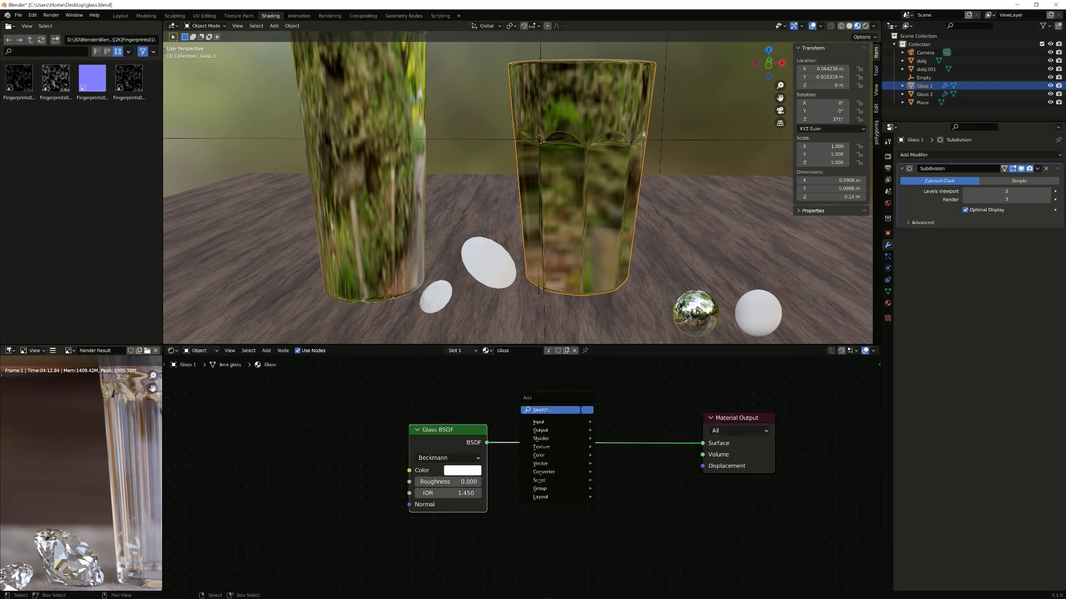
pyautogui.click(579, 410)
pyautogui.write('mix')
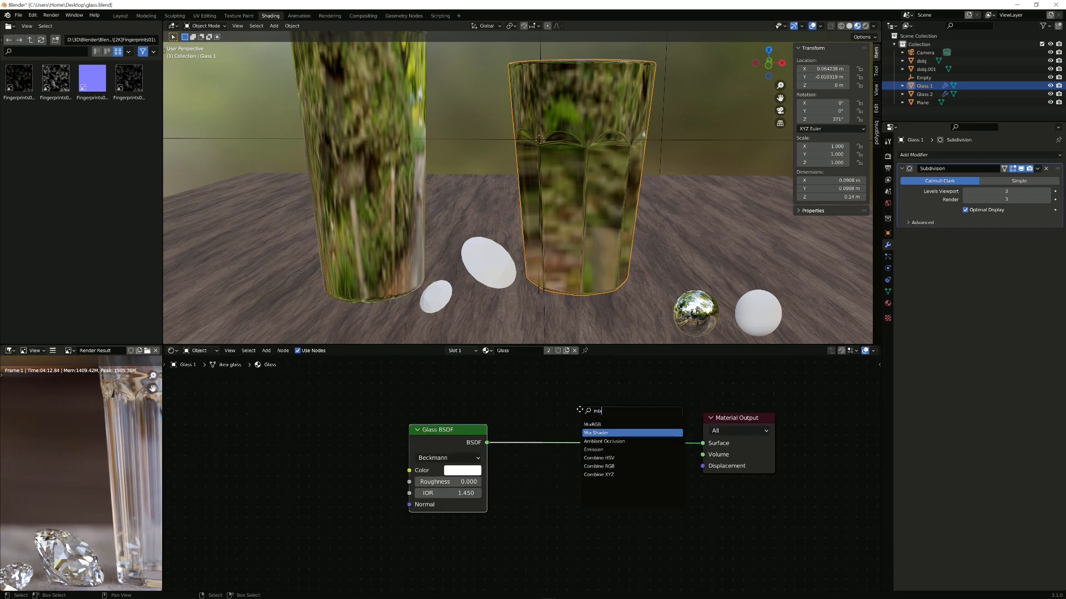
pyautogui.press('Return')
pyautogui.click(580, 410)
pyautogui.hotkey('shift', 'a')
pyautogui.click(503, 374)
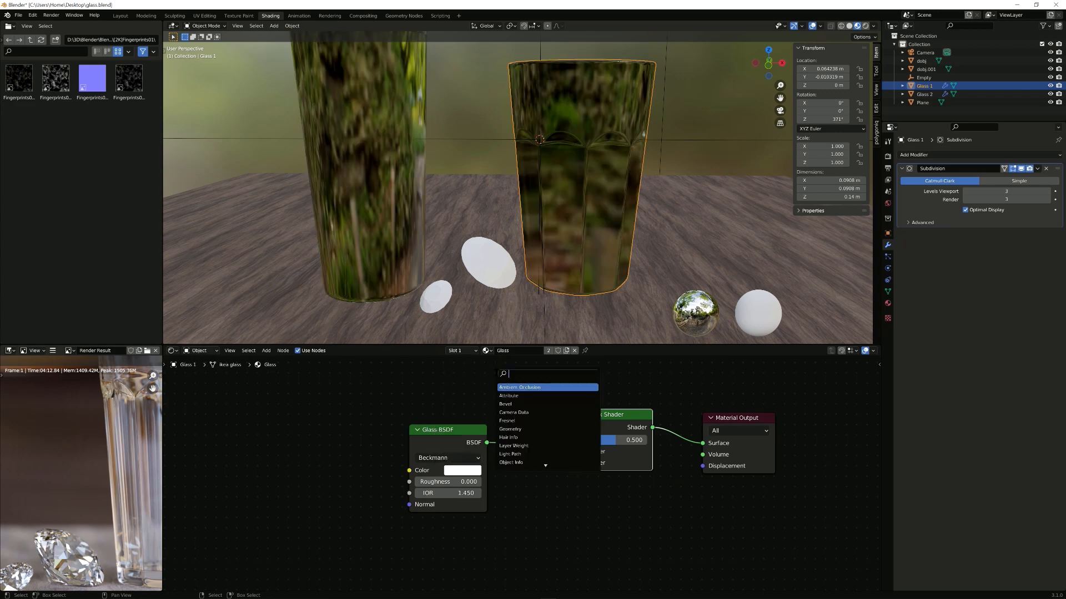
# Step: Add a Light Path node and connect Is Shadow Ray to the Mix Shader's Fac
pyautogui.write('ligh')
pyautogui.press('Return')
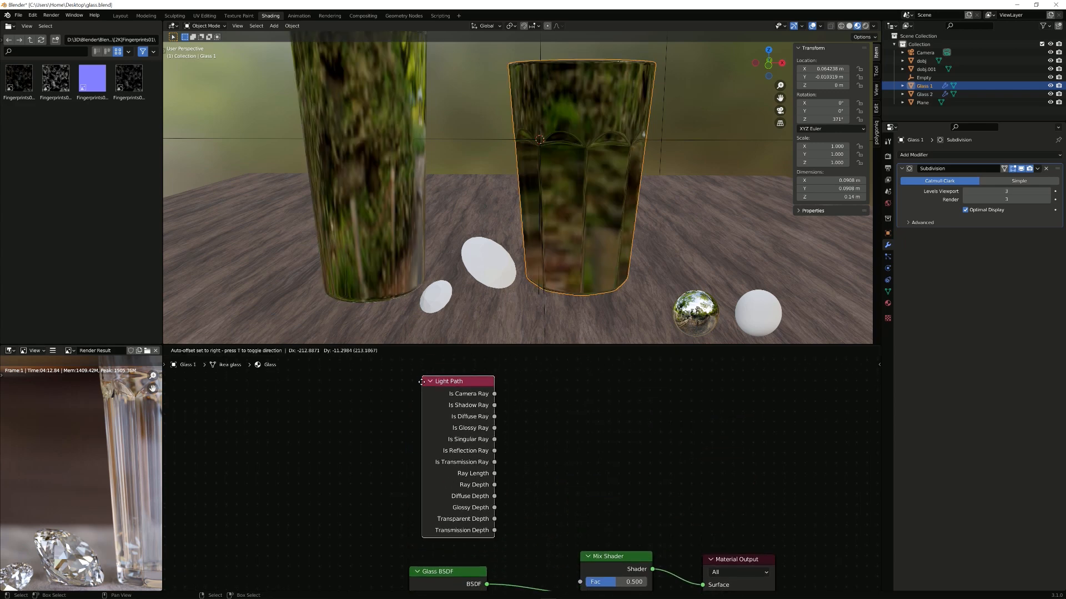
pyautogui.click(423, 395)
pyautogui.moveTo(554, 475); pyautogui.dragTo(545, 374, button='middle')
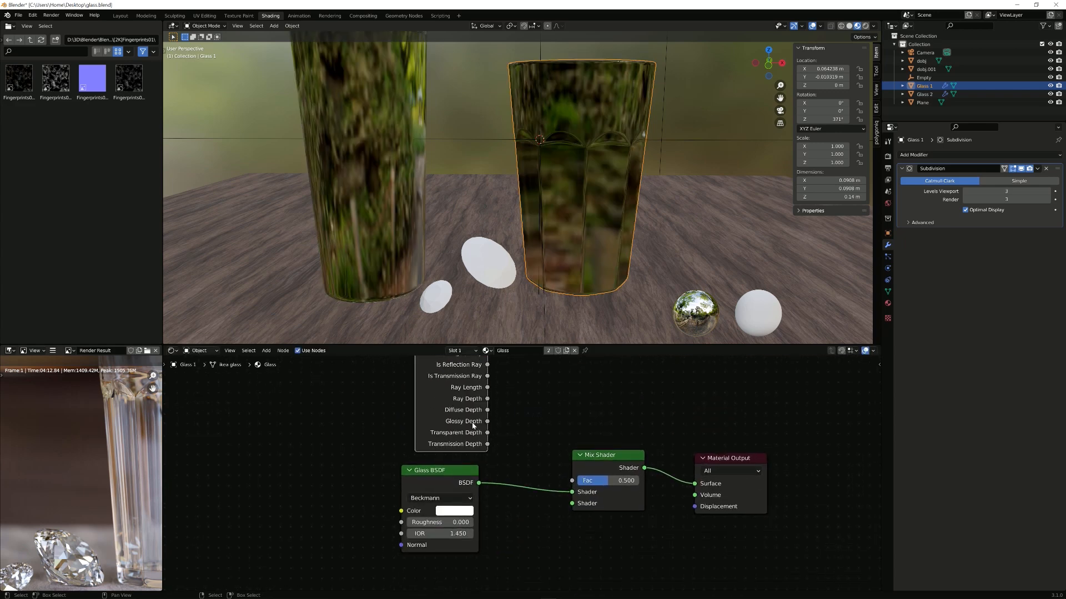
pyautogui.moveTo(483, 382); pyautogui.dragTo(454, 465, button='middle')
pyautogui.moveTo(459, 373); pyautogui.dragTo(537, 536)
pyautogui.scroll(-1, 553, 514)
pyautogui.moveTo(554, 513); pyautogui.dragTo(577, 386, button='middle')
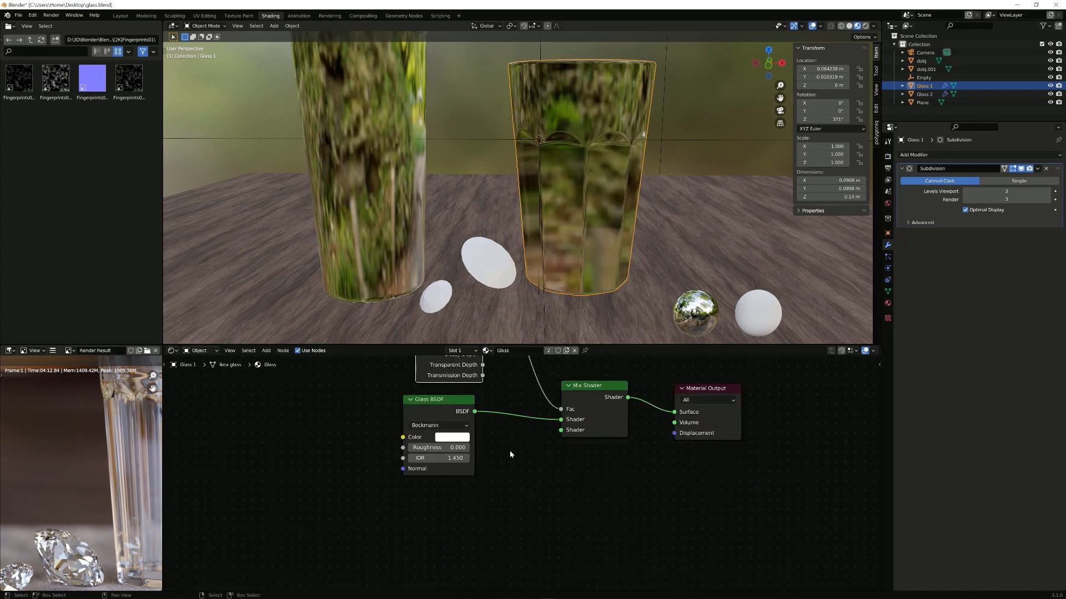
# Step: Add a Transparent BSDF below the Glass BSDF and link it to the Mix Shader's second shader
pyautogui.hotkey('shift', 'a')
pyautogui.click(511, 453)
pyautogui.write('transp')
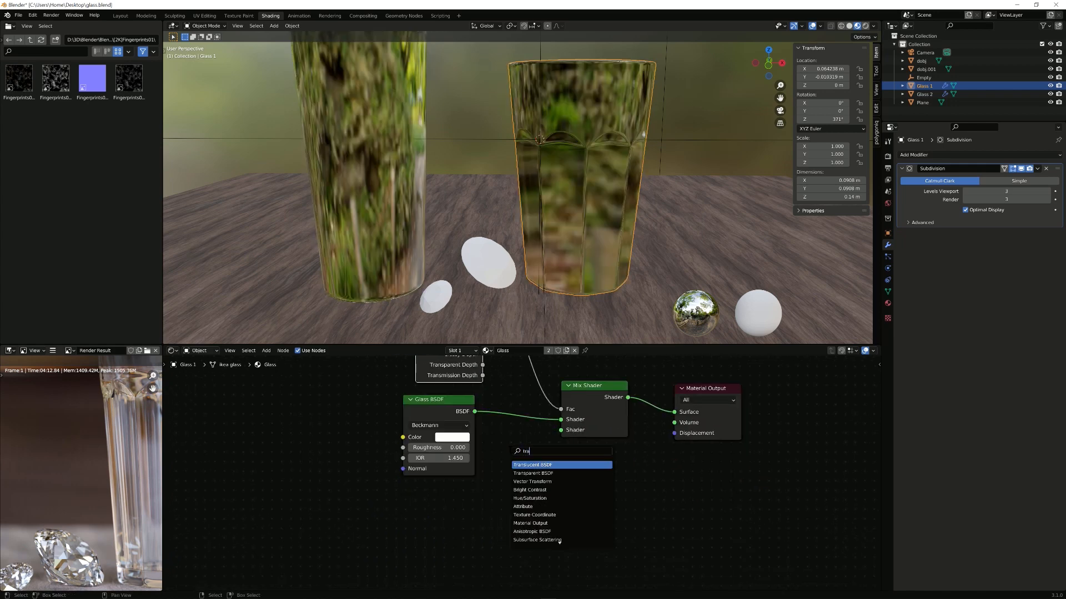
pyautogui.press('Return')
pyautogui.click(385, 501)
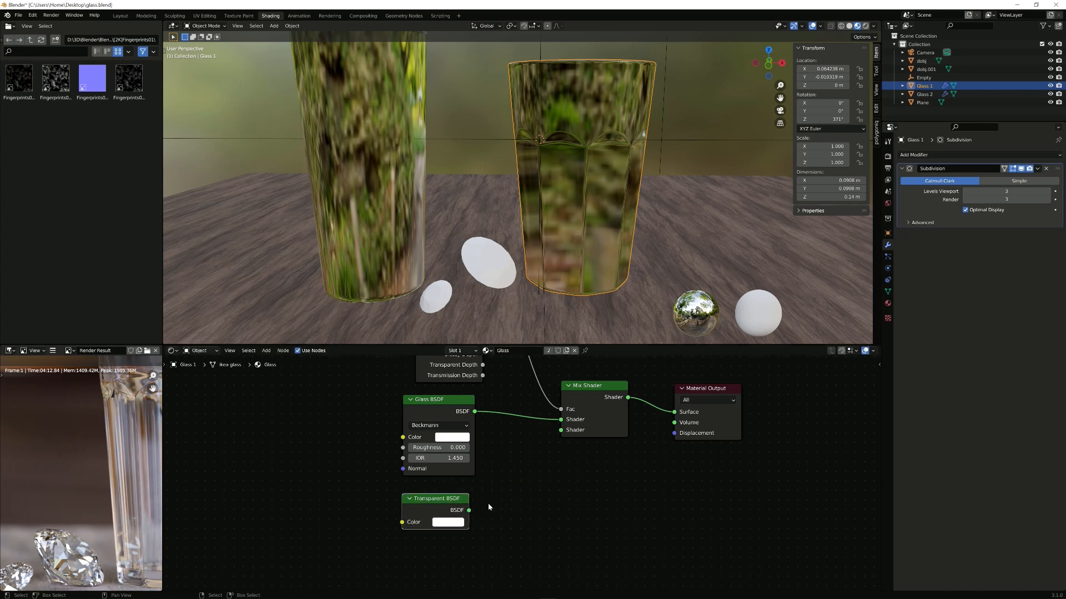
pyautogui.moveTo(469, 510); pyautogui.dragTo(564, 432)
# Step: Review the complete node tree, then show the render result full screen
pyautogui.moveTo(565, 433); pyautogui.dragTo(540, 497, button='middle')
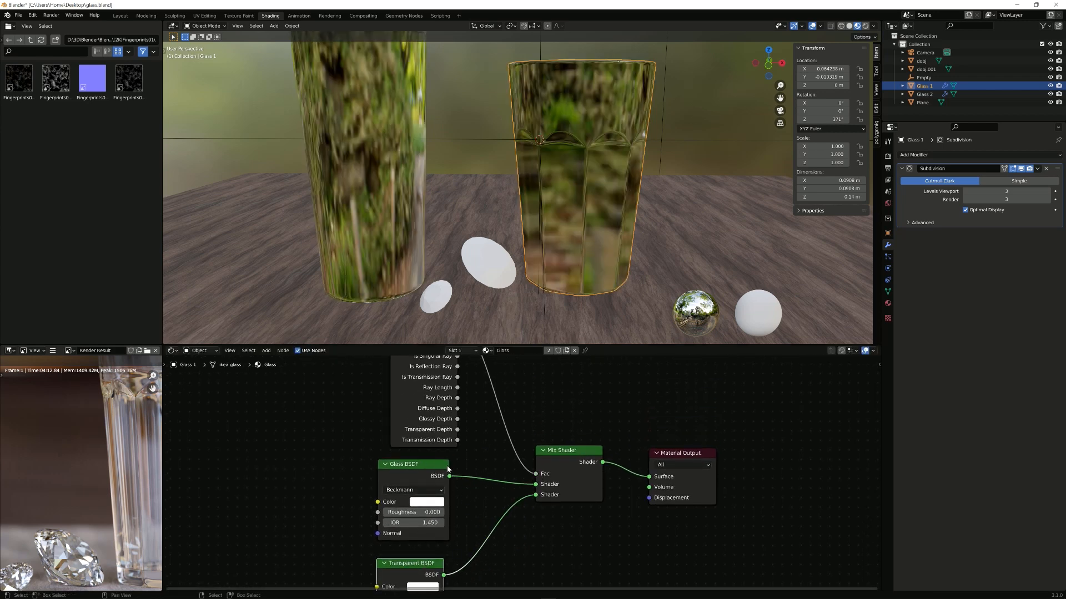
pyautogui.moveTo(447, 469); pyautogui.dragTo(450, 482, button='middle')
pyautogui.scroll(-1, 497, 421)
pyautogui.scroll(-1, 473, 371)
pyautogui.moveTo(473, 370); pyautogui.dragTo(473, 392, button='middle')
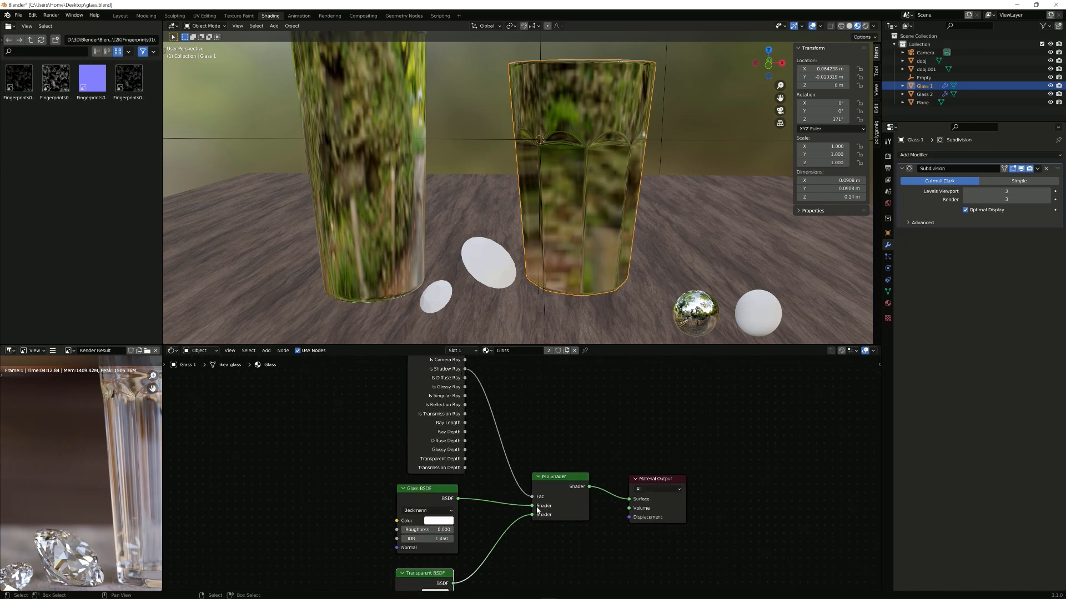
pyautogui.moveTo(538, 508); pyautogui.dragTo(557, 430, button='middle')
pyautogui.moveTo(483, 524); pyautogui.dragTo(484, 522, button='middle')
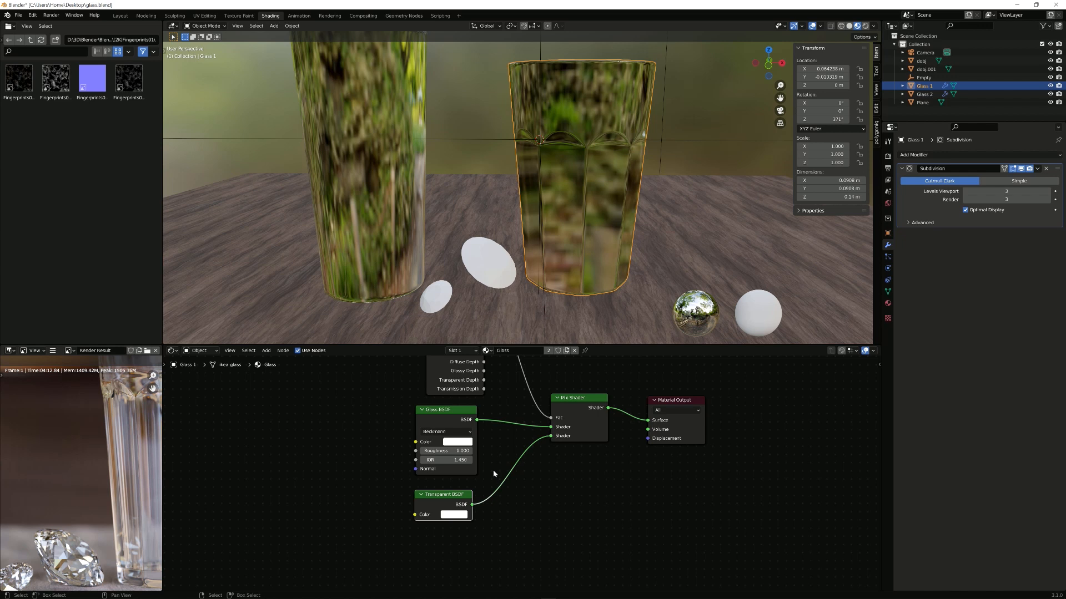
pyautogui.hotkey('ctrl', 'space')
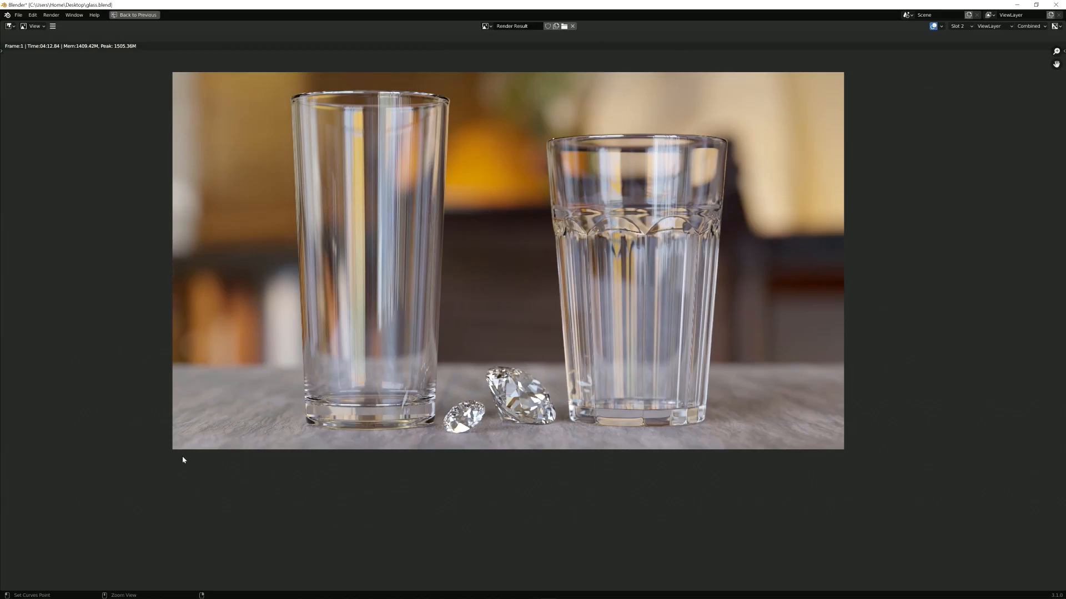
# Step: Zoom the full-screen render onto the diamonds and glasses, then restore the Shading workspace
pyautogui.scroll(5, 483, 305)
pyautogui.moveTo(482, 305); pyautogui.dragTo(467, 241, button='middle')
pyautogui.scroll(2, 561, 488)
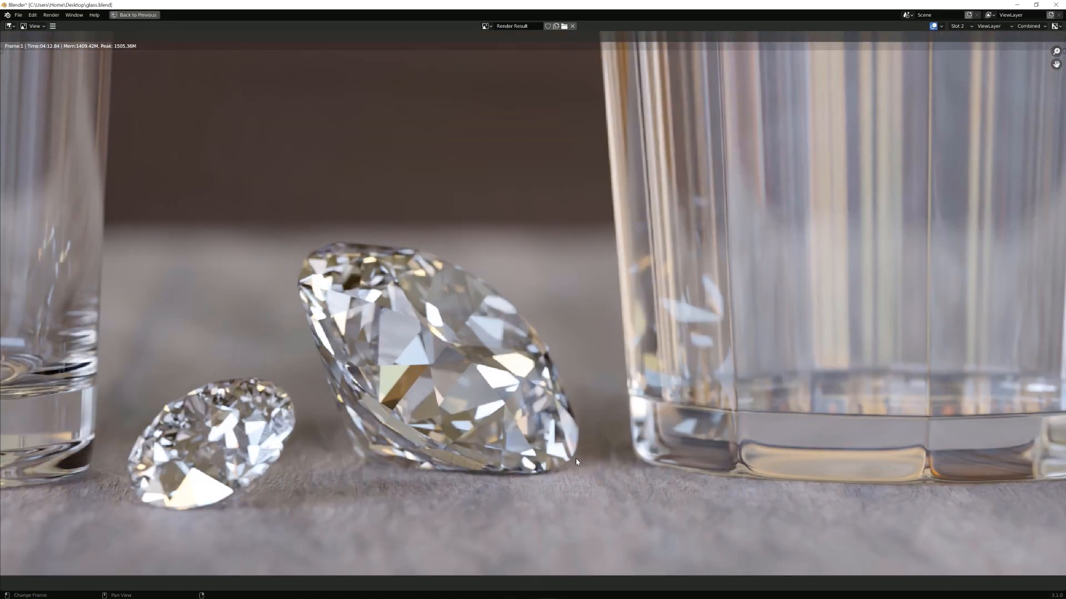
pyautogui.scroll(1, 349, 488)
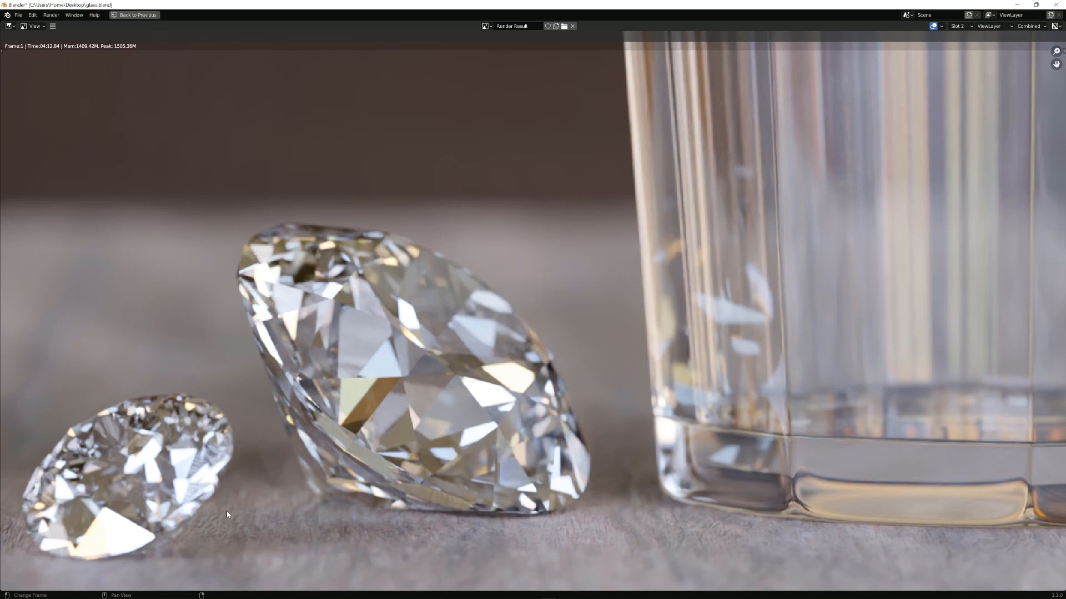
pyautogui.scroll(-4, 299, 427)
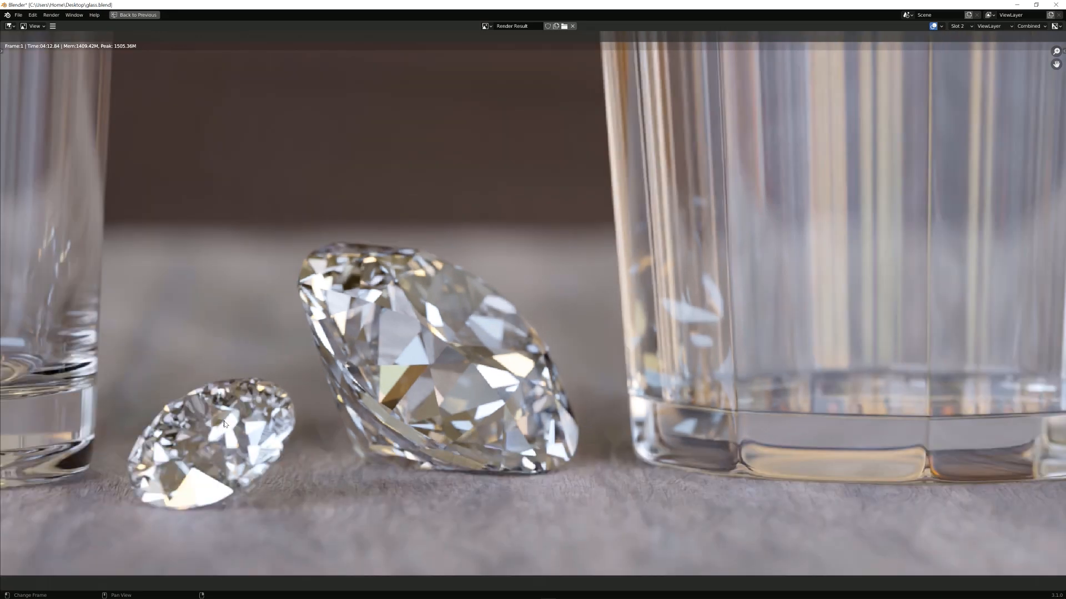
pyautogui.hotkey('ctrl', 'space')
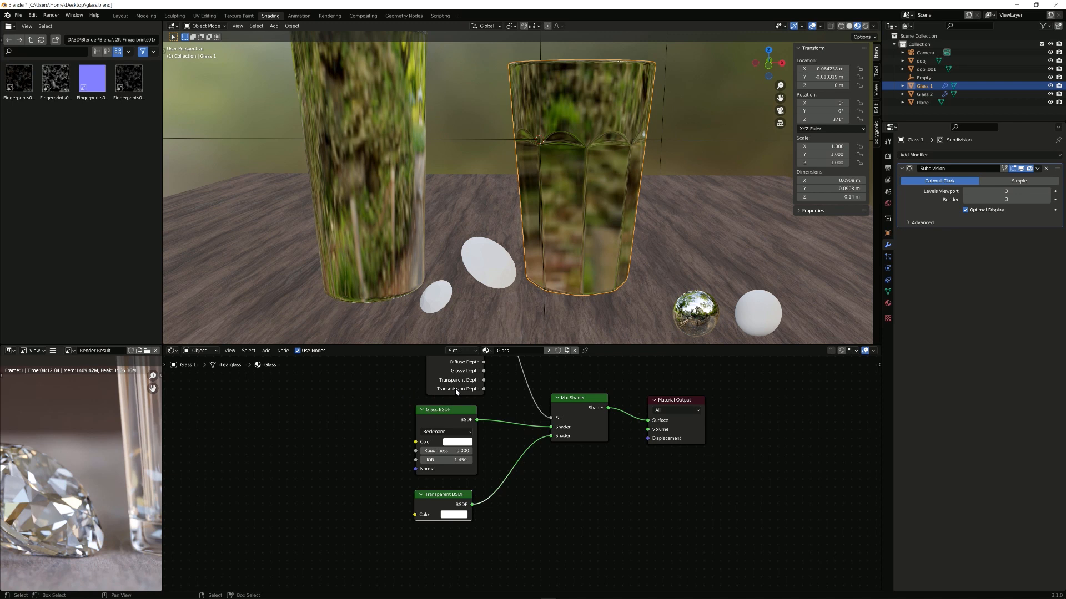
# Step: Frame the node tree and box-select the four nodes of the mix setup
pyautogui.moveTo(466, 390); pyautogui.dragTo(451, 411, button='middle')
pyautogui.scroll(-1, 536, 509)
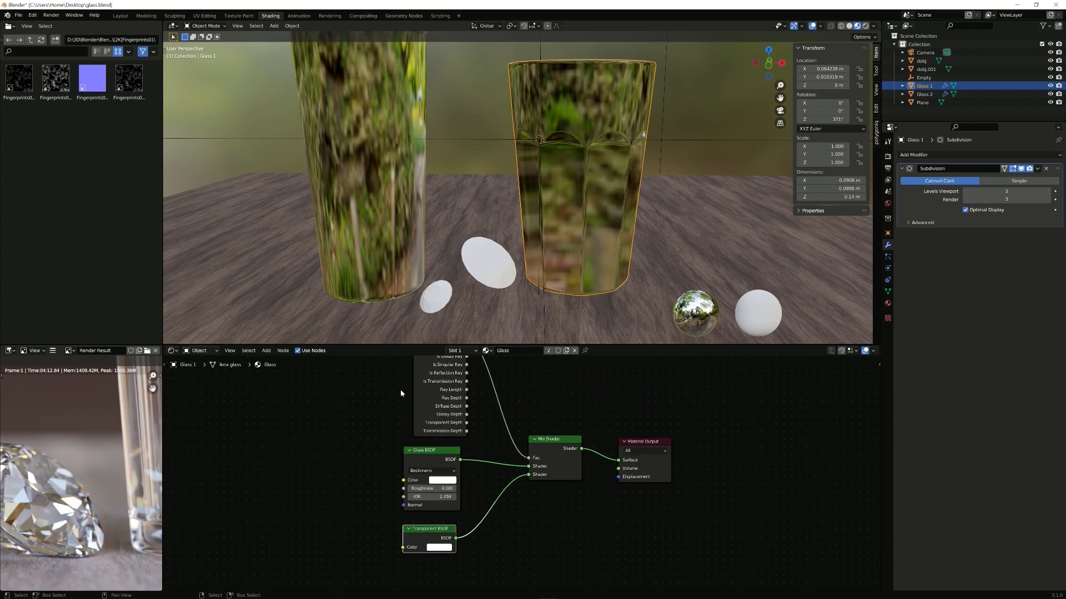
pyautogui.scroll(-1, 400, 393)
pyautogui.moveTo(376, 383); pyautogui.dragTo(566, 543)
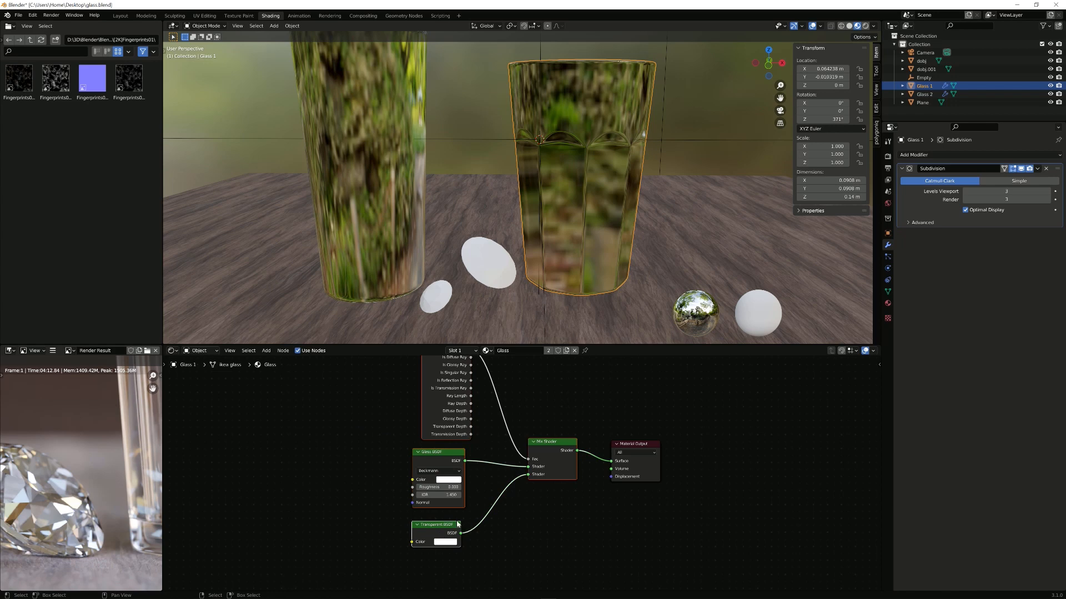
pyautogui.moveTo(441, 383); pyautogui.dragTo(440, 412, button='middle')
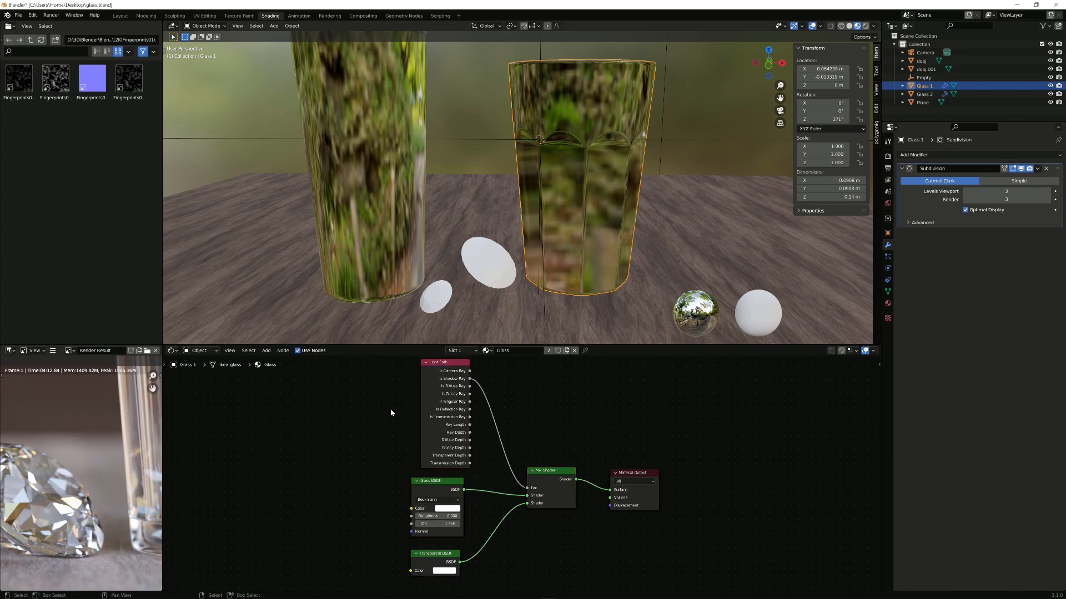
# Step: Delete the Light Path, Mix Shader and Transparent BSDF nodes and move the Glass BSDF right
pyautogui.moveTo(391, 409); pyautogui.dragTo(547, 477)
pyautogui.press('x')
pyautogui.click(444, 553)
pyautogui.press('x')
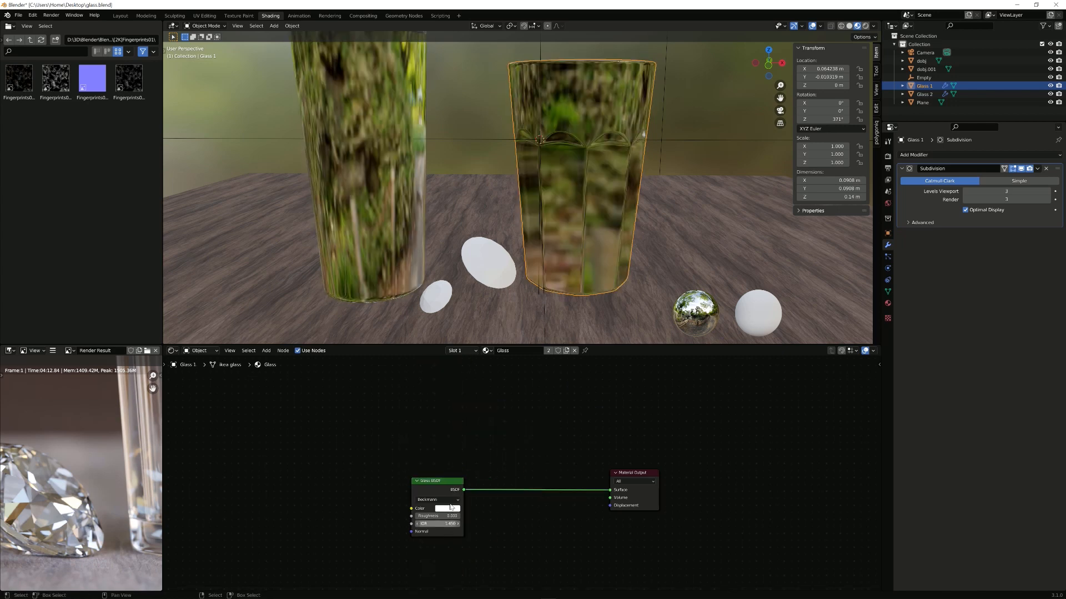
pyautogui.click(453, 492)
pyautogui.press('g')
pyautogui.click(525, 507)
pyautogui.scroll(4, 527, 503)
pyautogui.moveTo(525, 507); pyautogui.dragTo(514, 478, button='middle')
# Step: Add a Volume Scatter node by mistake and delete it
pyautogui.hotkey('shift', 'a')
pyautogui.click(514, 477)
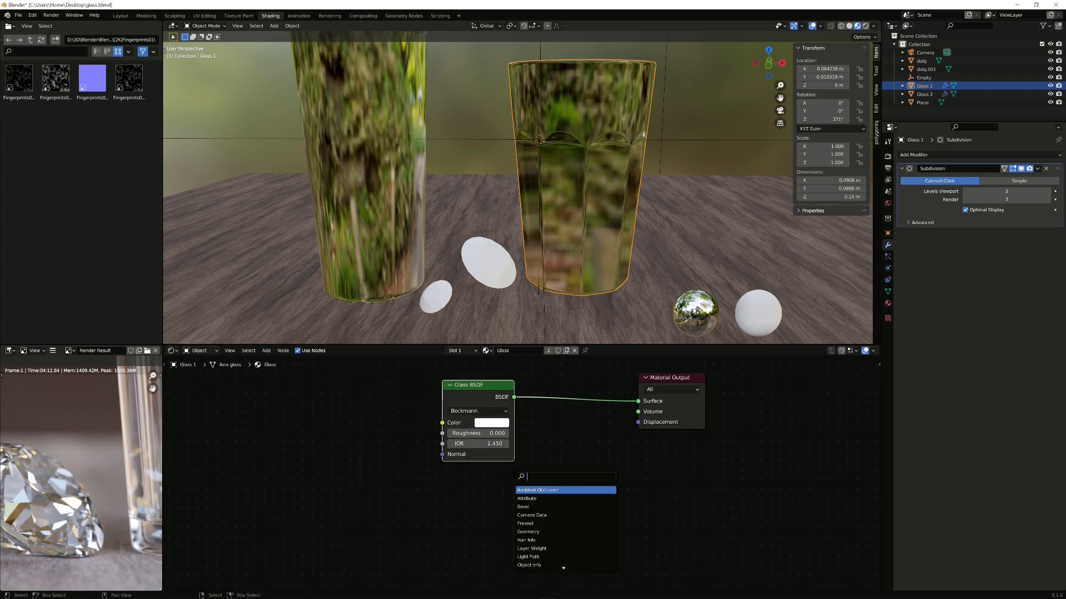
pyautogui.write('vo')
pyautogui.click(534, 498)
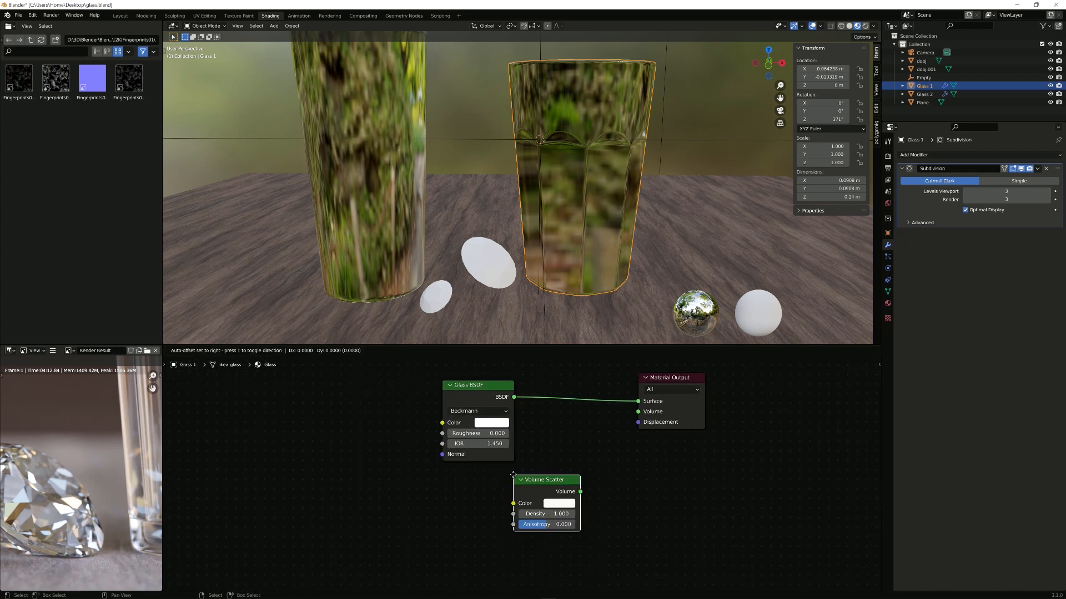
pyautogui.click(540, 497)
pyautogui.press('x')
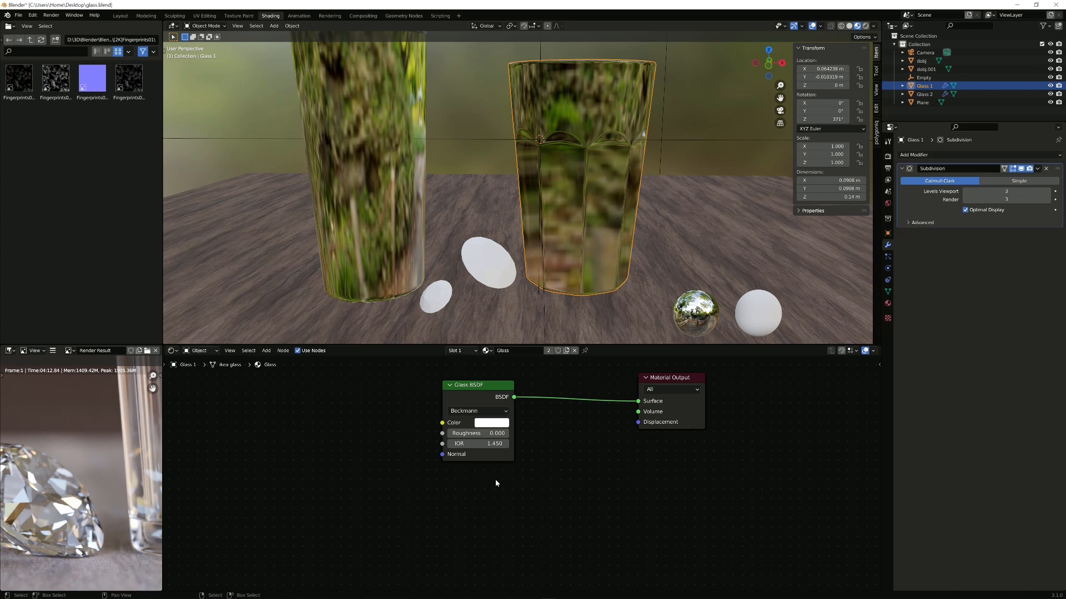
# Step: Connect a new Volume Absorption node to the output's Volume and preview rendered through the camera
pyautogui.hotkey('shift', 'a')
pyautogui.click(497, 481)
pyautogui.write('abso')
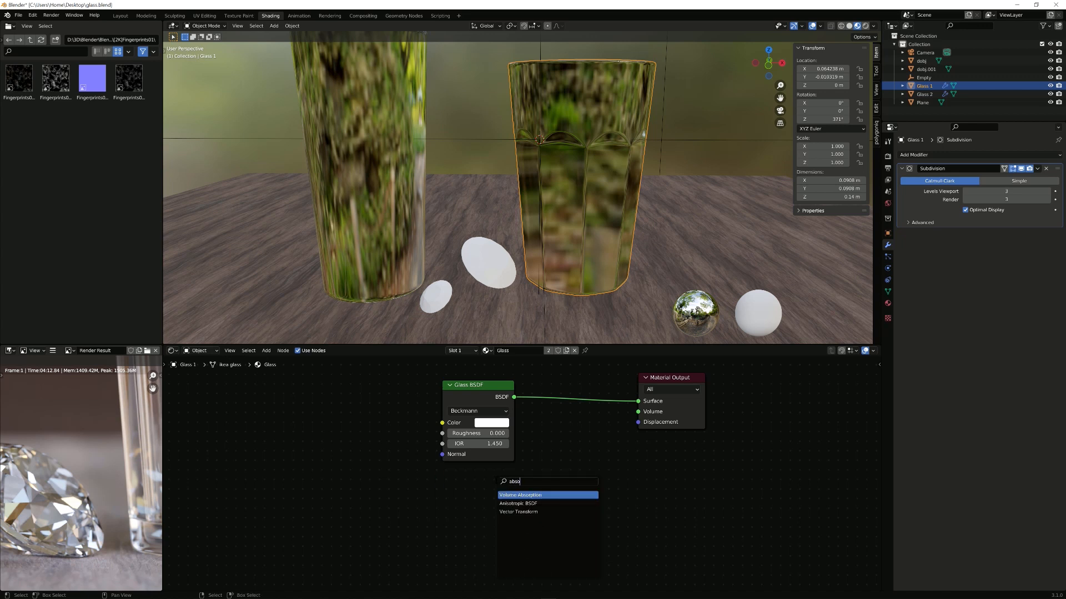
pyautogui.press('Return')
pyautogui.click(440, 469)
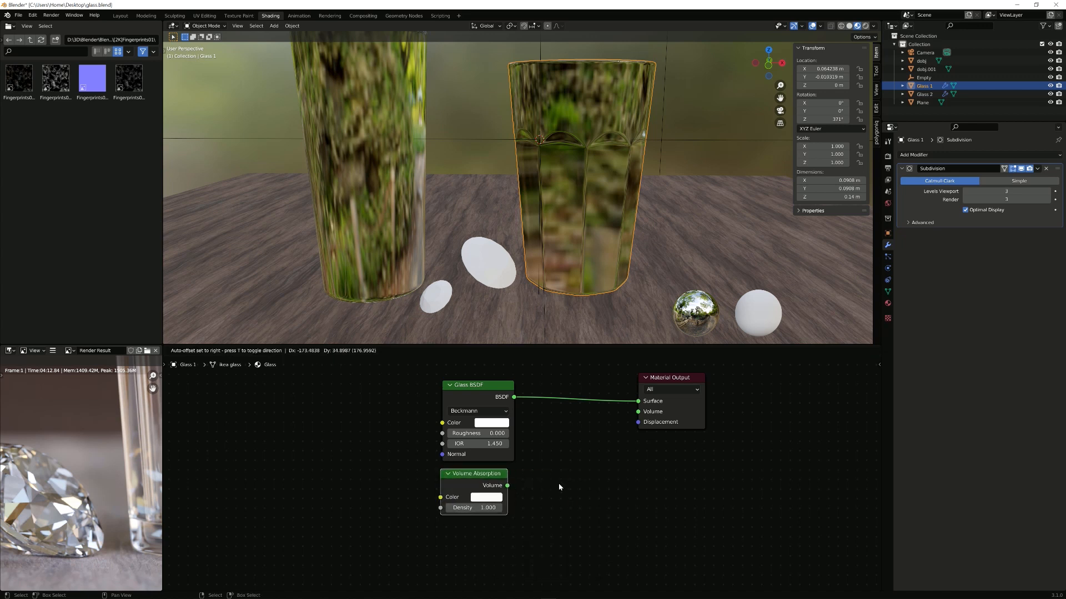
pyautogui.moveTo(506, 486); pyautogui.dragTo(650, 413)
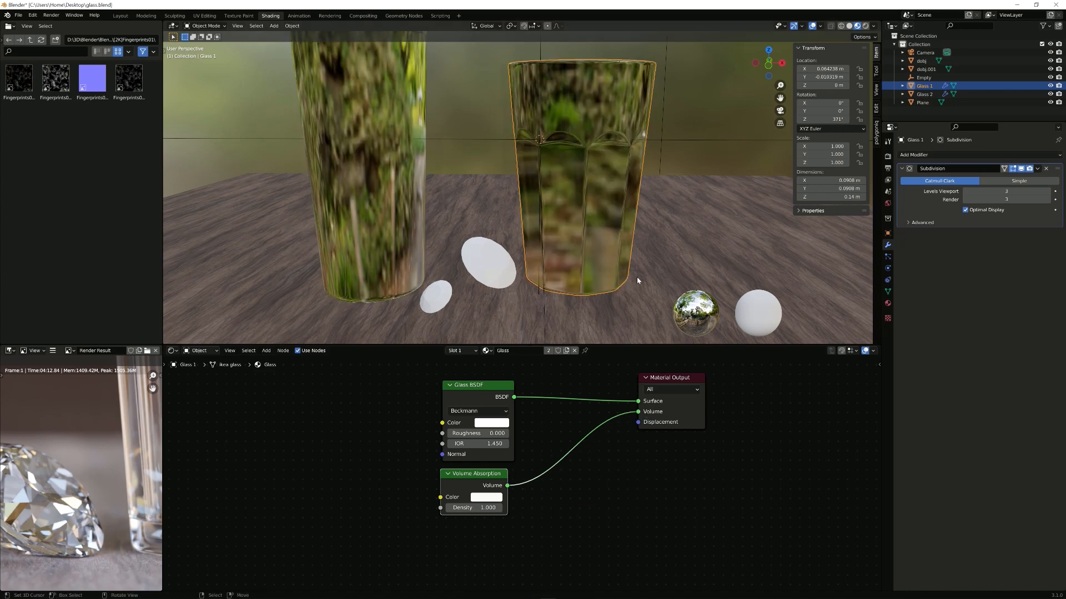
pyautogui.press('KP_0')
pyautogui.click(865, 26)
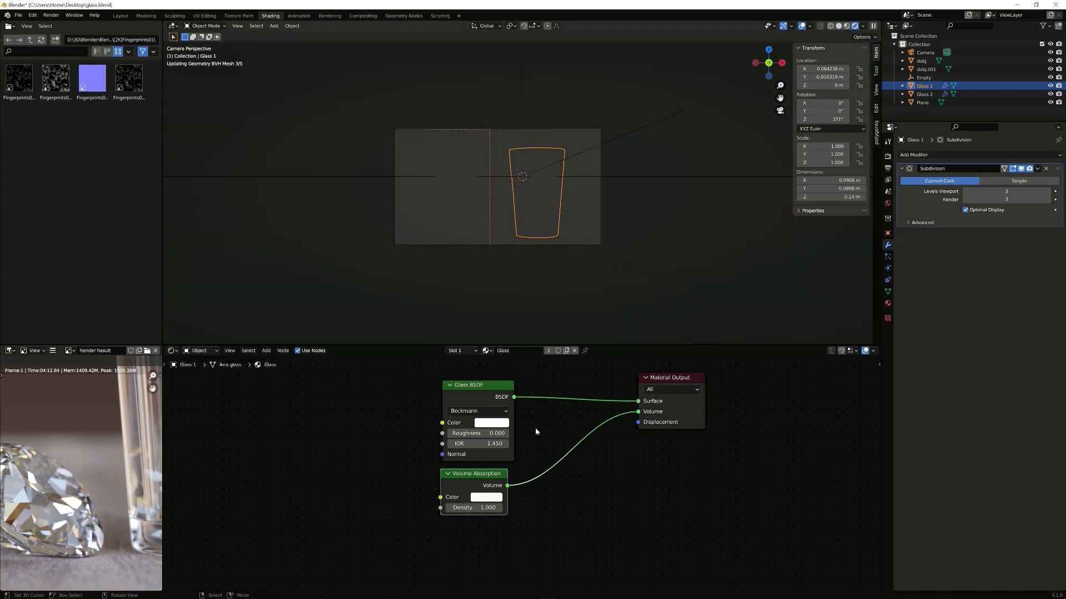
# Step: Set the Volume Absorption colour to green
pyautogui.scroll(2, 522, 444)
pyautogui.click(479, 503)
pyautogui.click(491, 333)
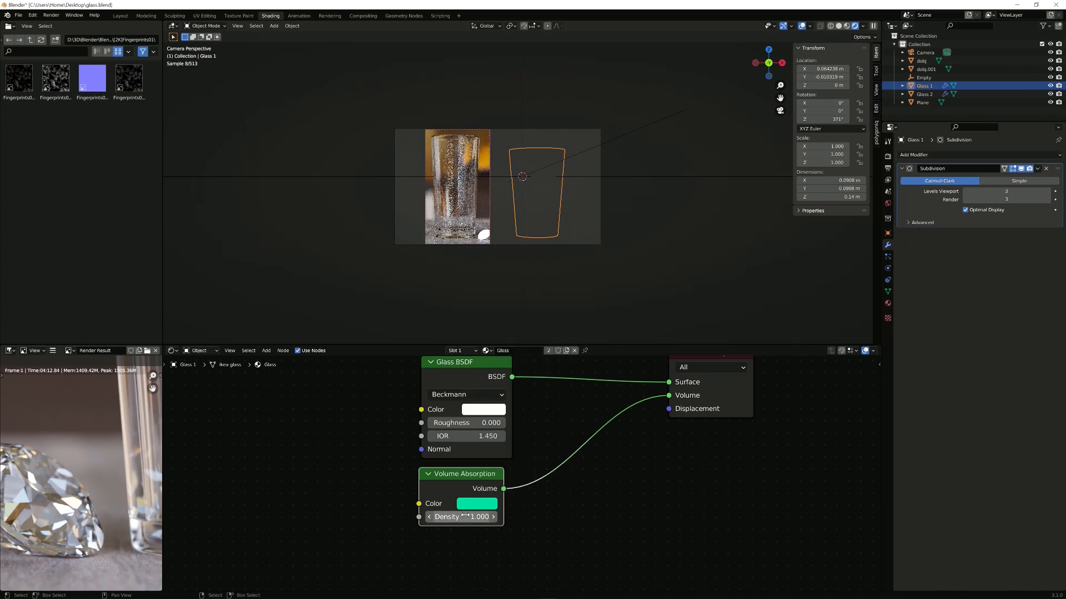
# Step: Limit rendering to a region around the glasses and set absorption Density to 10
pyautogui.scroll(2, 528, 272)
pyautogui.scroll(1, 527, 272)
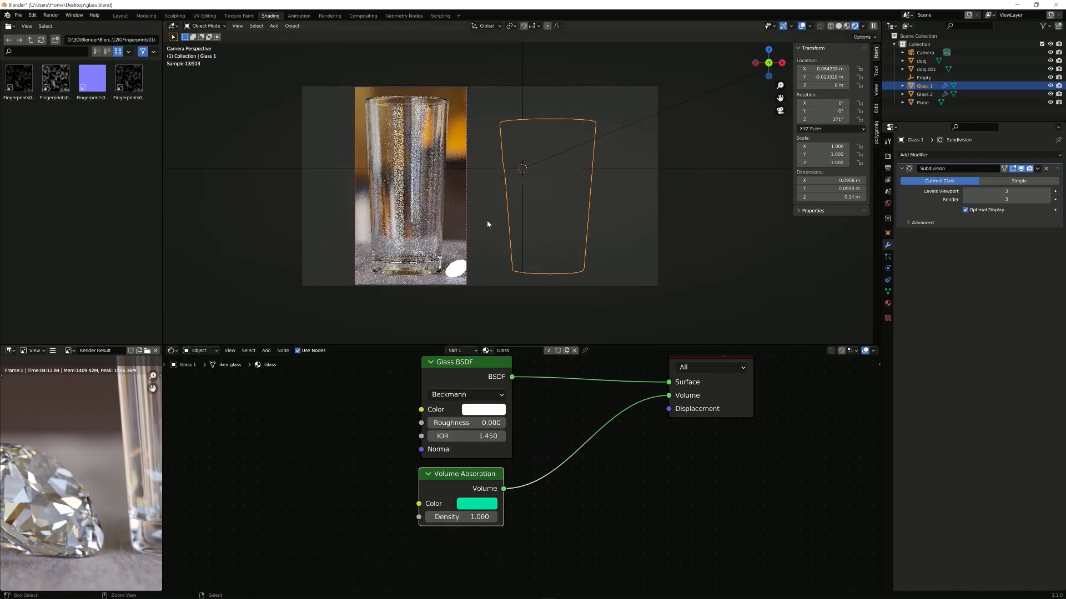
pyautogui.hotkey('ctrl', 'b')
pyautogui.moveTo(338, 42); pyautogui.dragTo(628, 304)
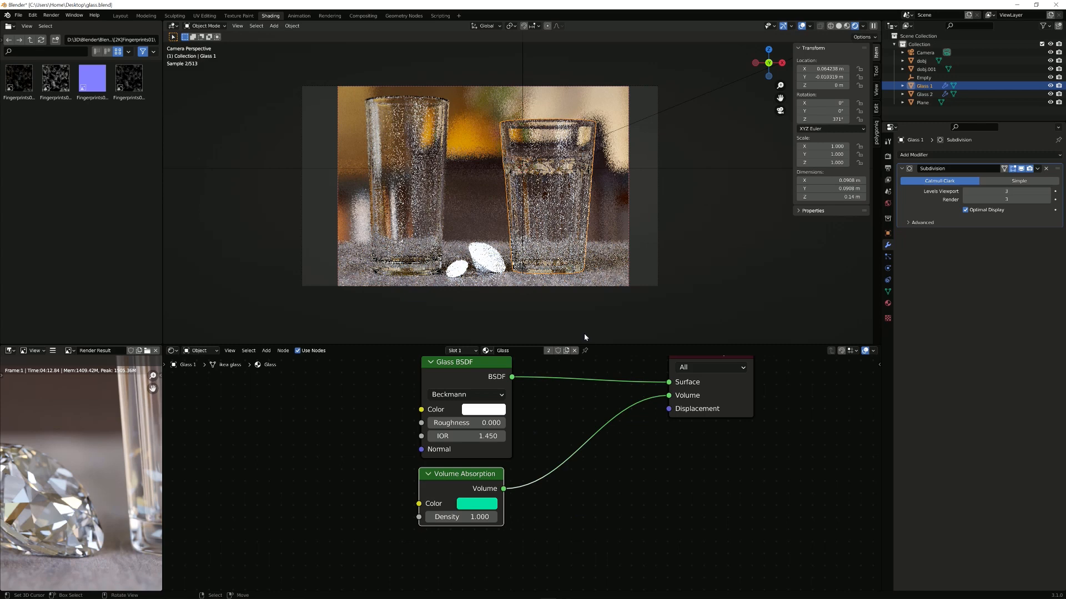
pyautogui.doubleClick(471, 513)
pyautogui.write('10')
pyautogui.press('Return')
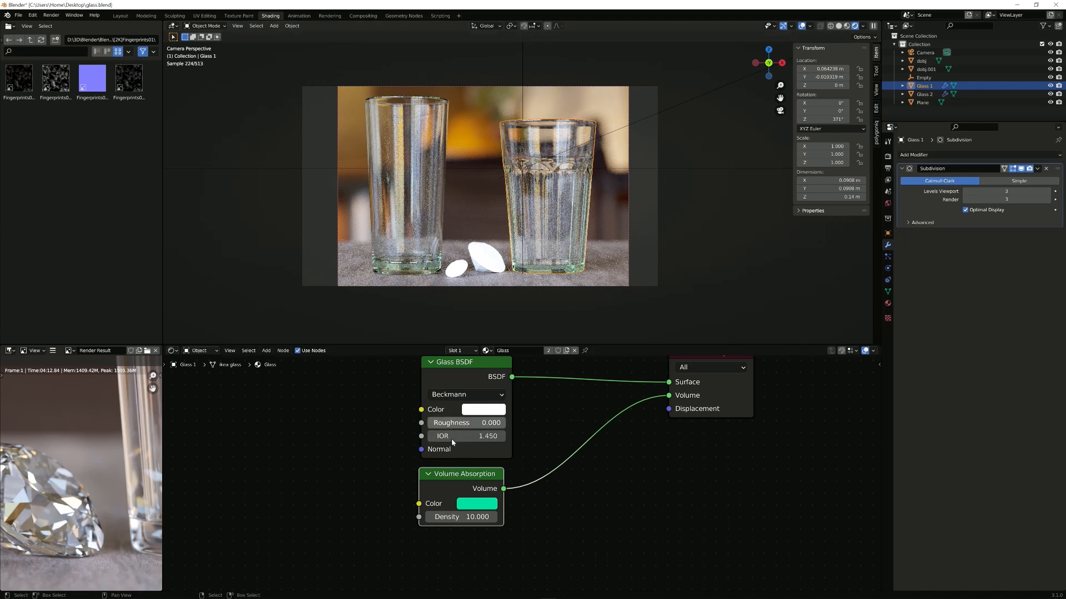
pyautogui.click(462, 395)
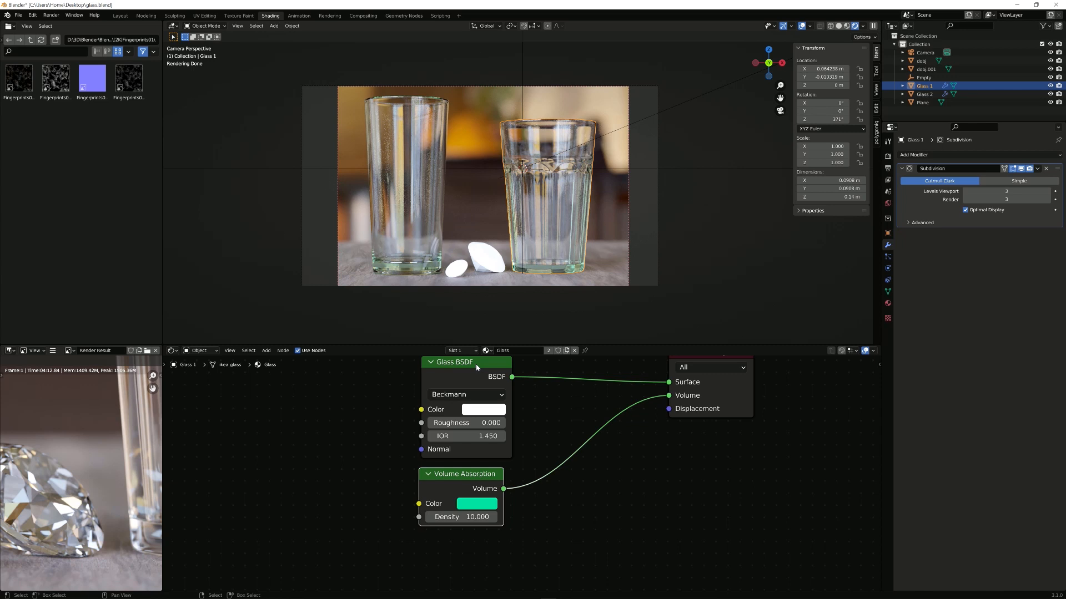
pyautogui.scroll(-1, 472, 555)
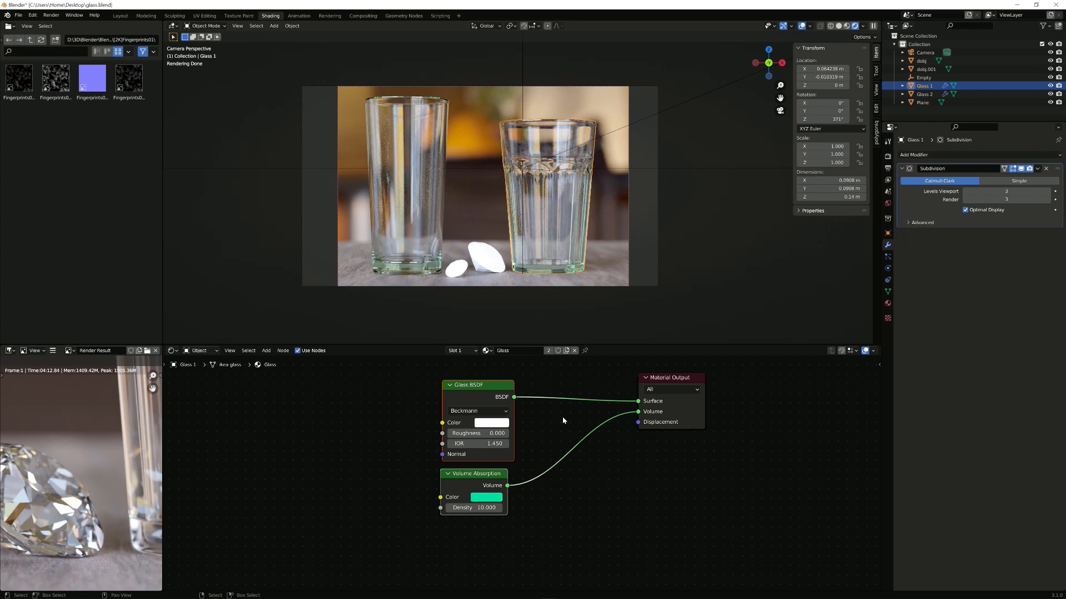
# Step: Swap the Glass BSDF and Volume Absorption nodes for a Refraction BSDF wired into Surface
pyautogui.press('x')
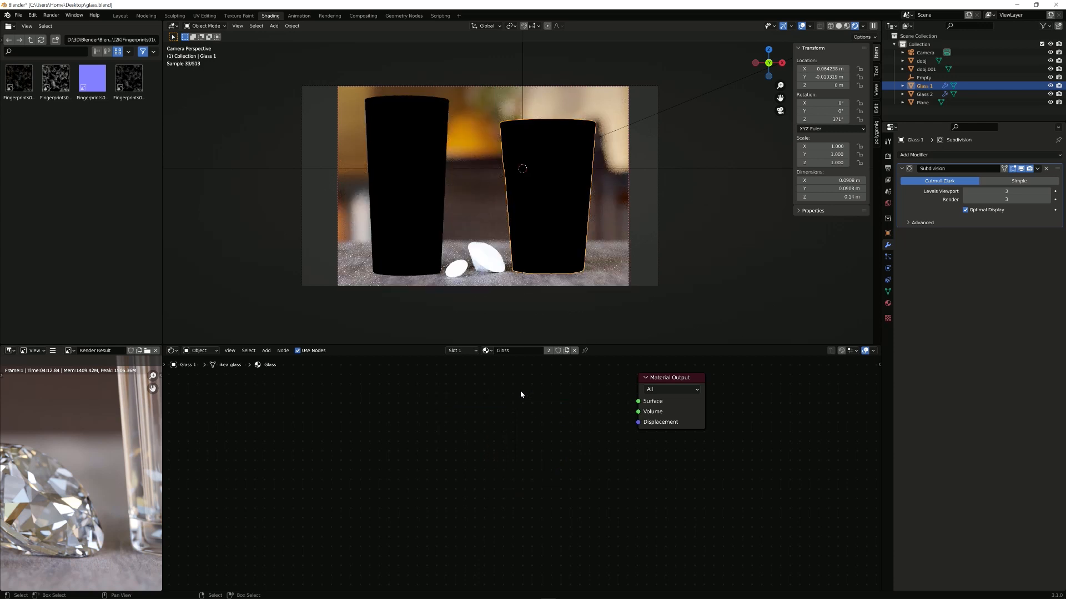
pyautogui.scroll(1, 521, 395)
pyautogui.moveTo(505, 398); pyautogui.dragTo(472, 475, button='middle')
pyautogui.hotkey('shift', 'a')
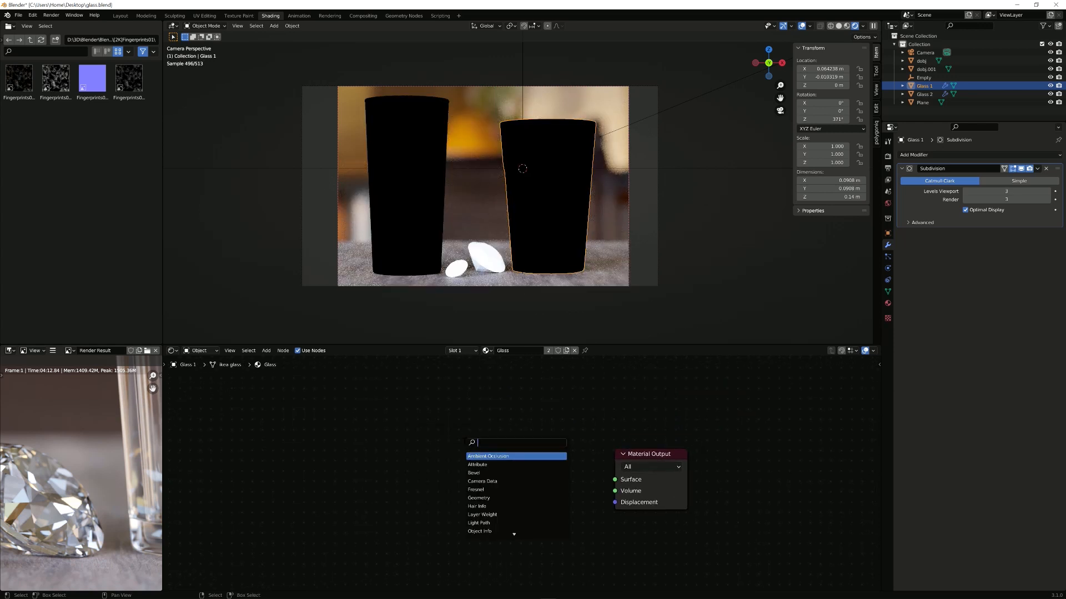
pyautogui.write('refr')
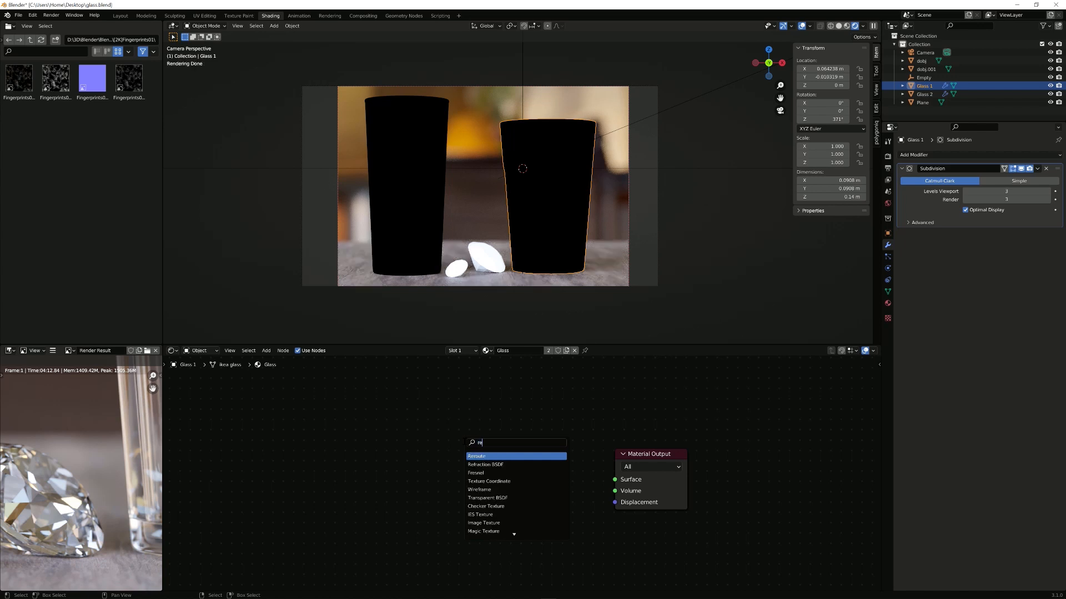
pyautogui.press('Return')
pyautogui.click(282, 391)
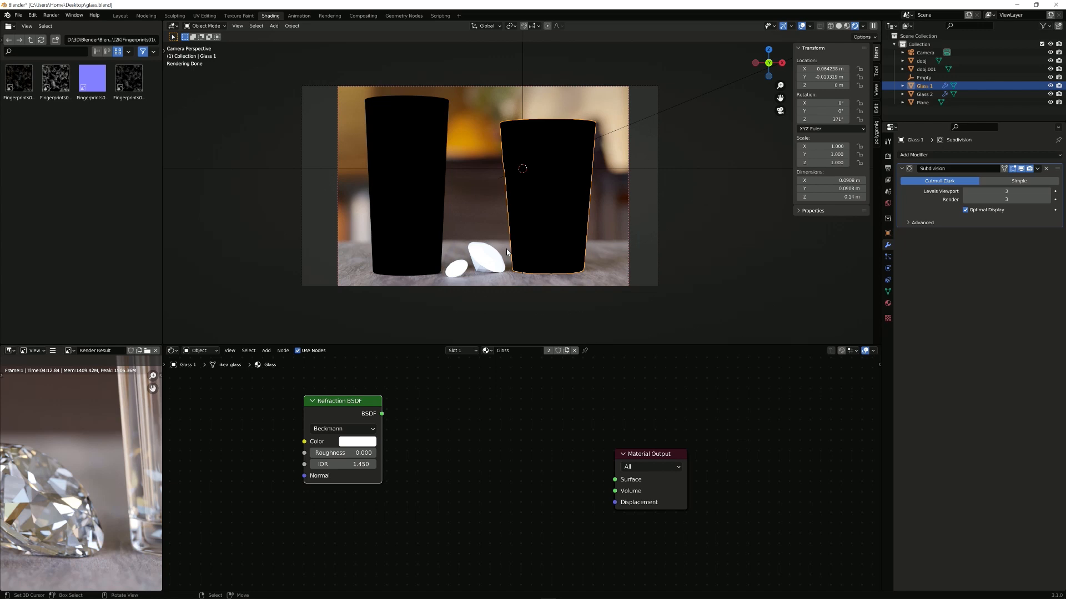
pyautogui.moveTo(382, 413); pyautogui.dragTo(615, 480)
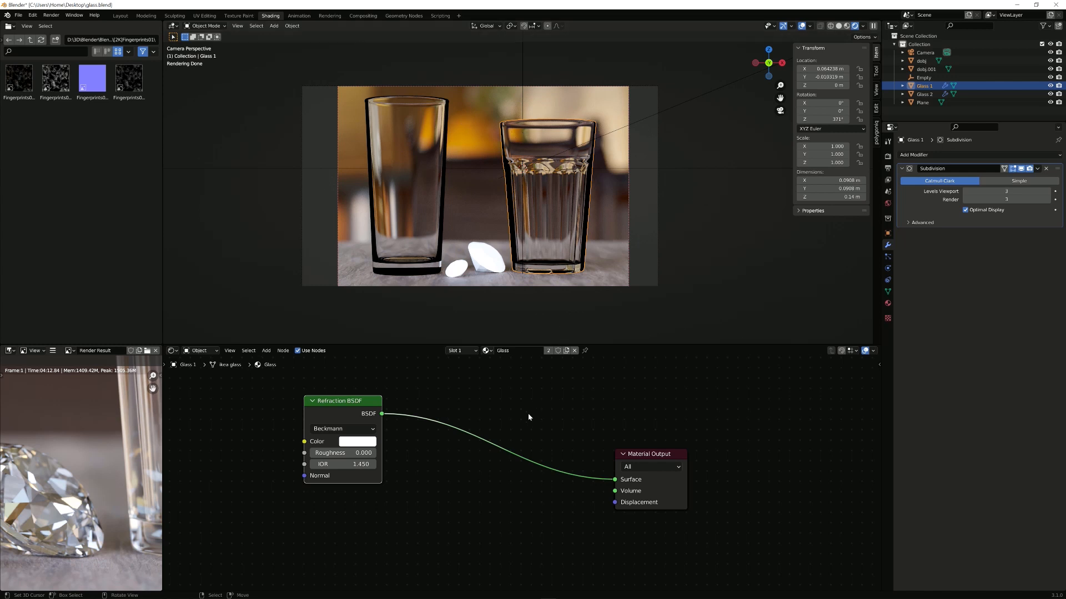
# Step: Insert a Mix Shader onto the existing Refraction-to-Surface link
pyautogui.scroll(1, 488, 427)
pyautogui.hotkey('shift', 'a')
pyautogui.click(484, 427)
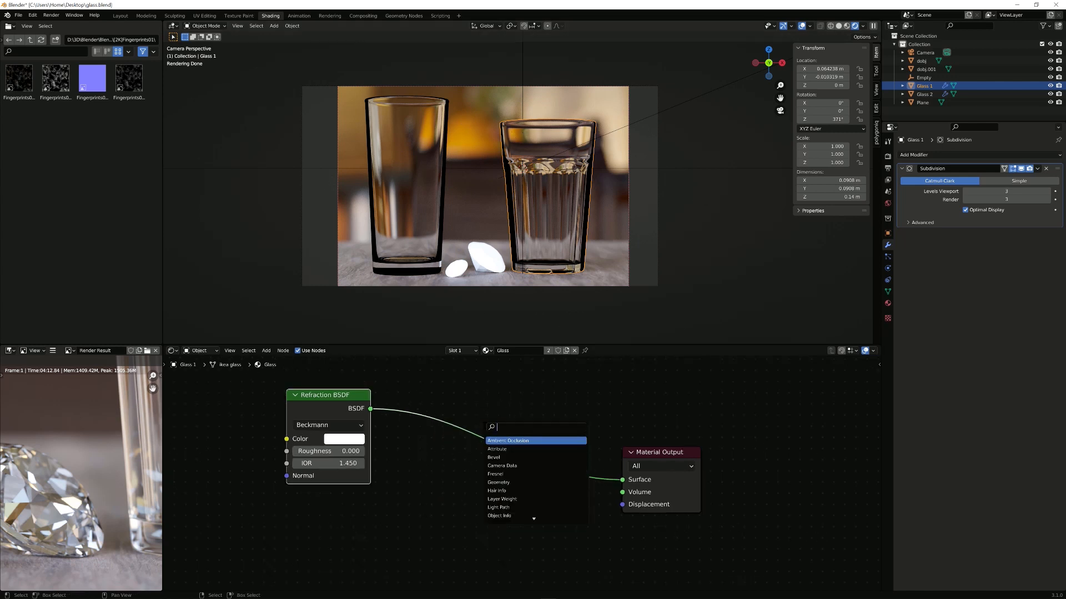
pyautogui.write('mix')
pyautogui.press('Return')
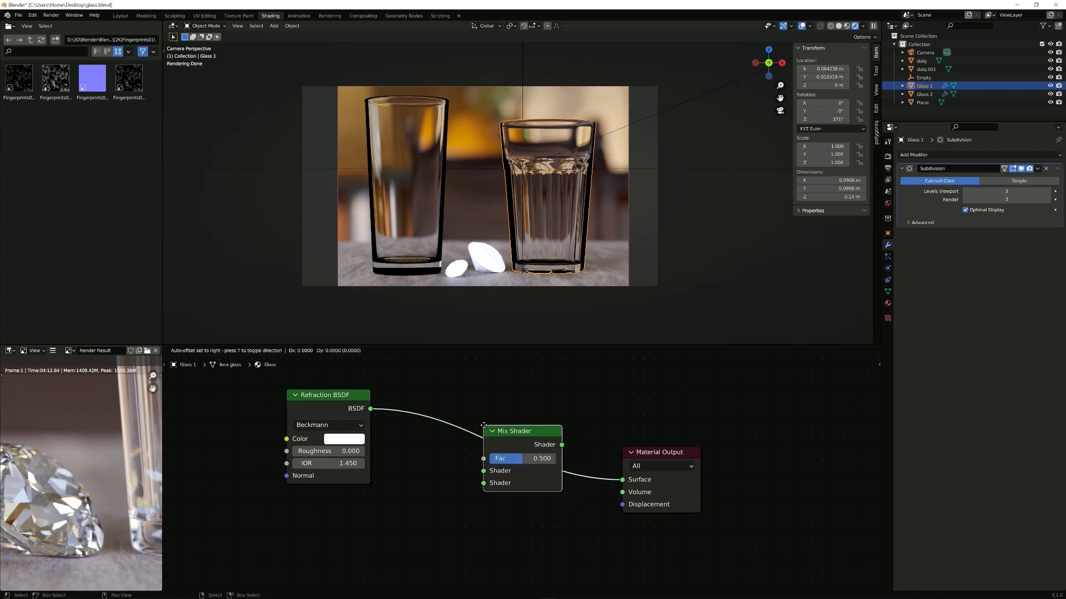
pyautogui.click(475, 410)
pyautogui.moveTo(395, 372); pyautogui.dragTo(450, 411, button='middle')
# Step: Add a Fresnel node above the shaders and connect it to the Mix Shader's Fac
pyautogui.hotkey('shift', 'a')
pyautogui.click(428, 383)
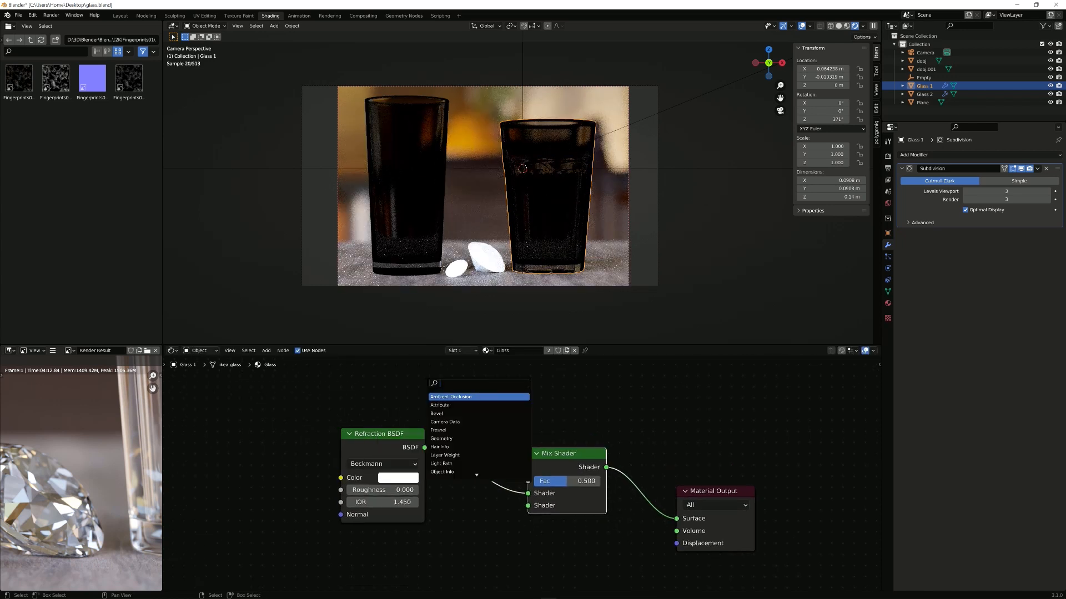
pyautogui.write('fre')
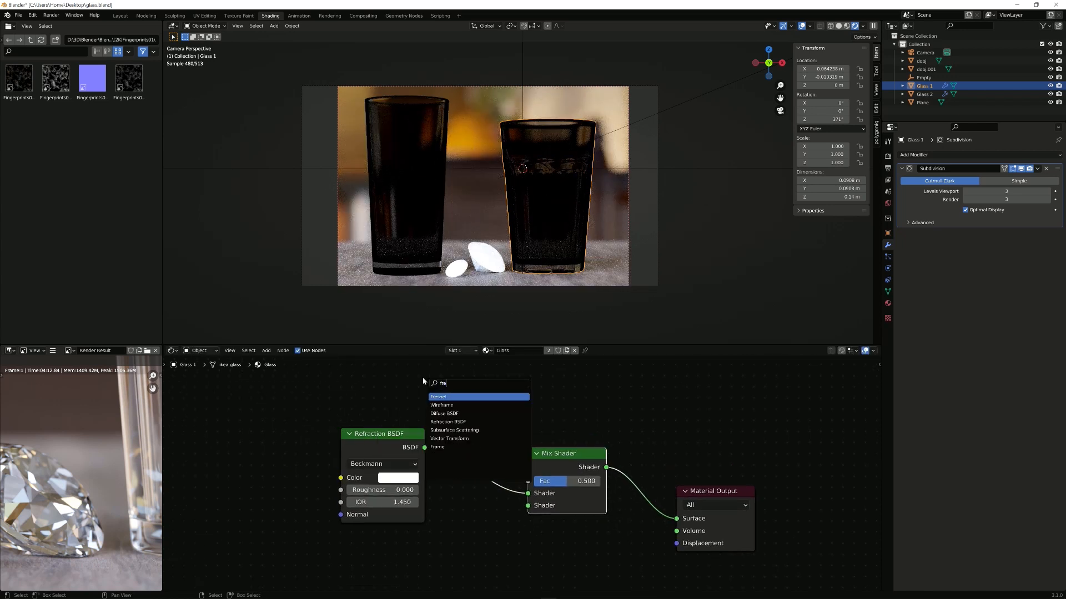
pyautogui.press('Return')
pyautogui.click(426, 399)
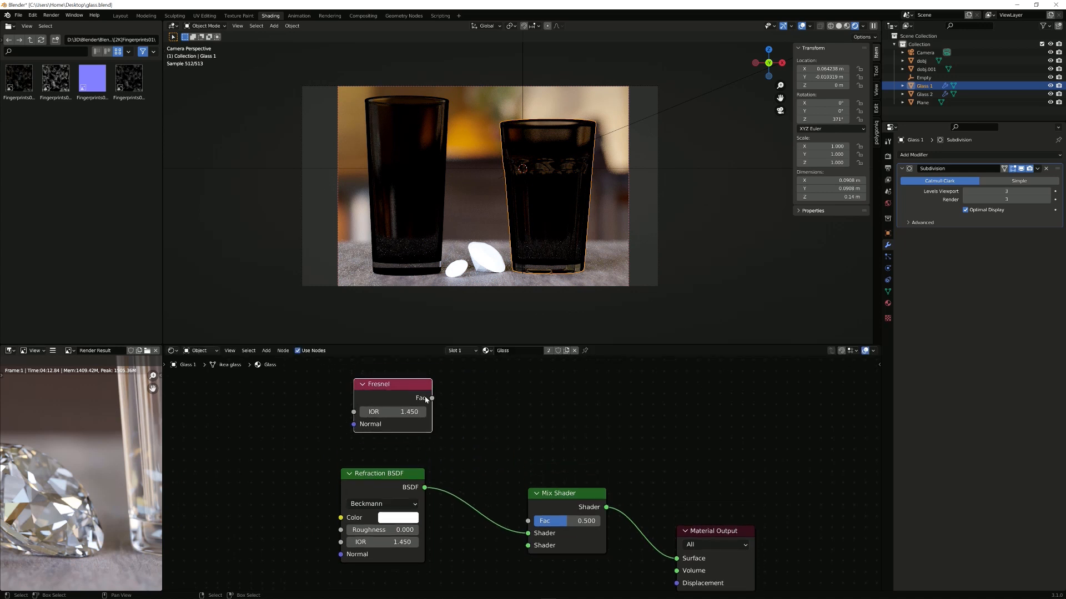
pyautogui.moveTo(432, 398); pyautogui.dragTo(528, 521)
pyautogui.moveTo(474, 533); pyautogui.dragTo(509, 425, button='middle')
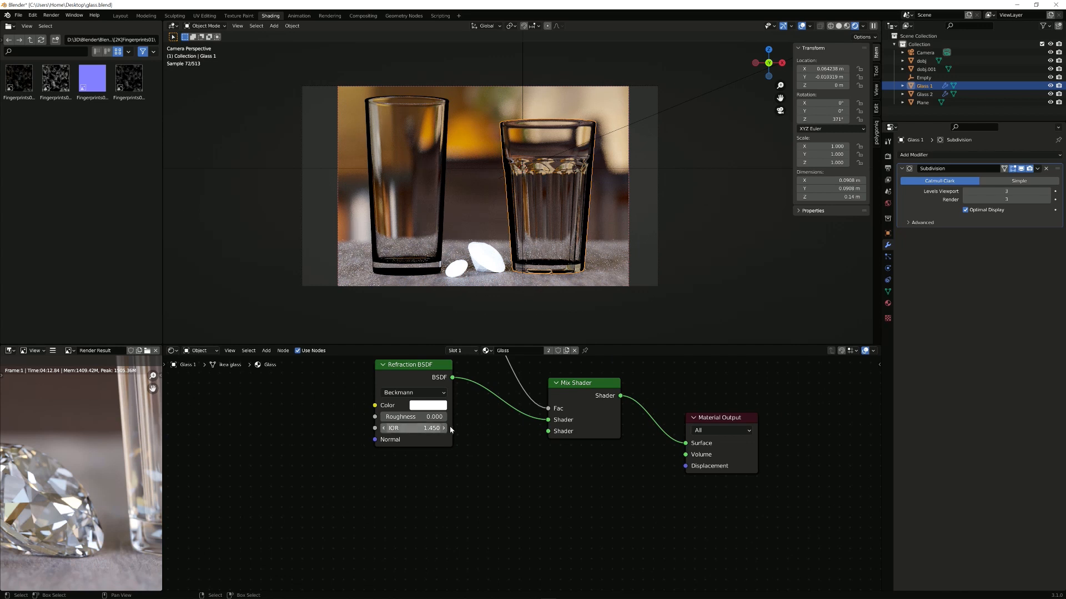
pyautogui.scroll(-1, 430, 391)
pyautogui.moveTo(429, 406); pyautogui.dragTo(467, 429, button='middle')
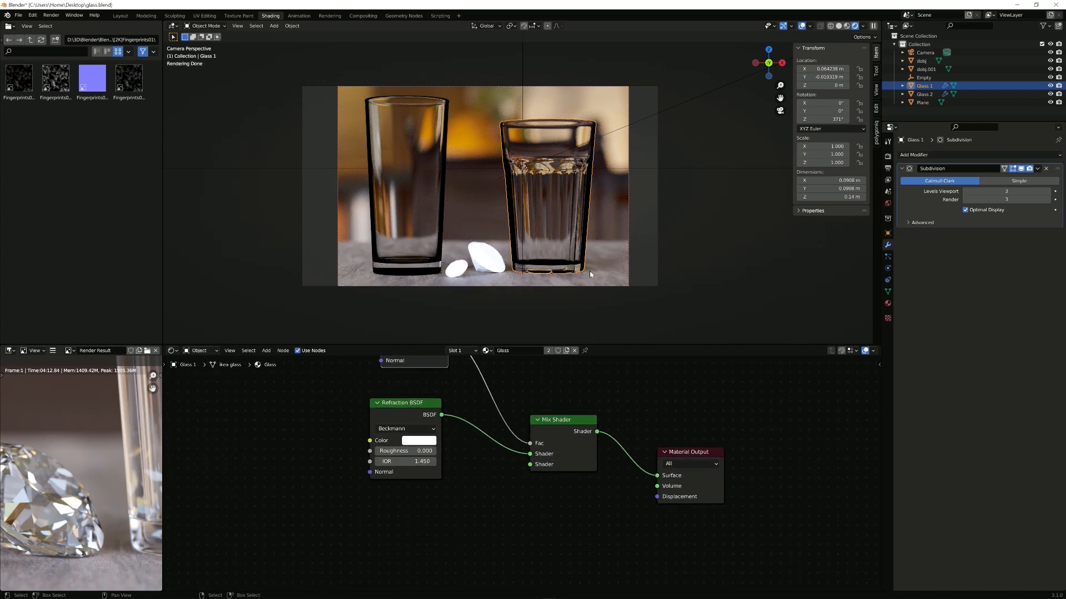
# Step: Add a Glossy BSDF below the Refraction node and wire it into the Mix Shader's second Shader input
pyautogui.hotkey('shift', 'a')
pyautogui.click(411, 501)
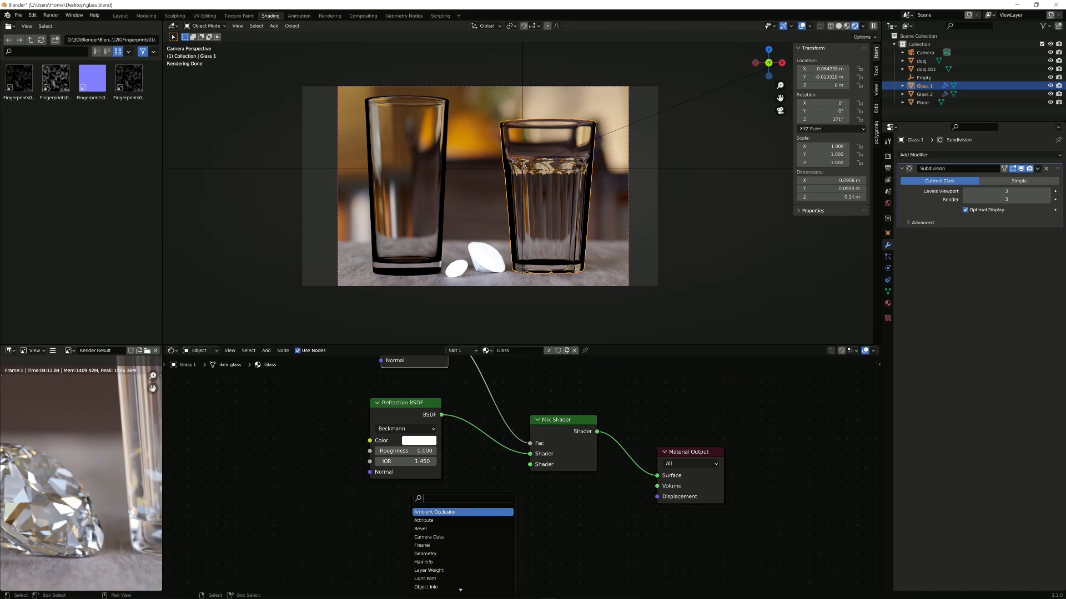
pyautogui.write('glossy')
pyautogui.press('Return')
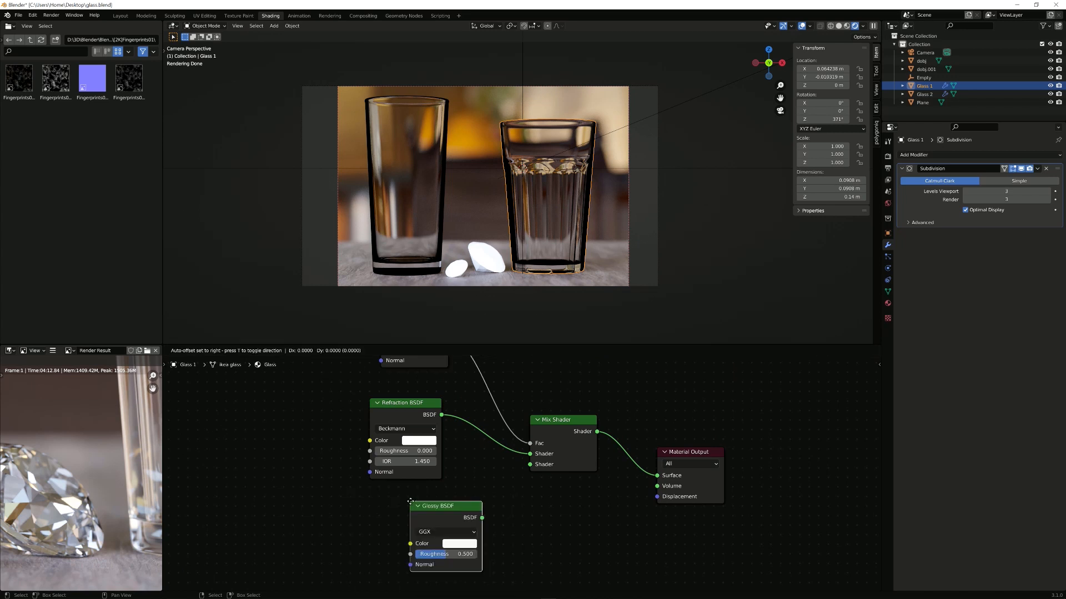
pyautogui.click(373, 497)
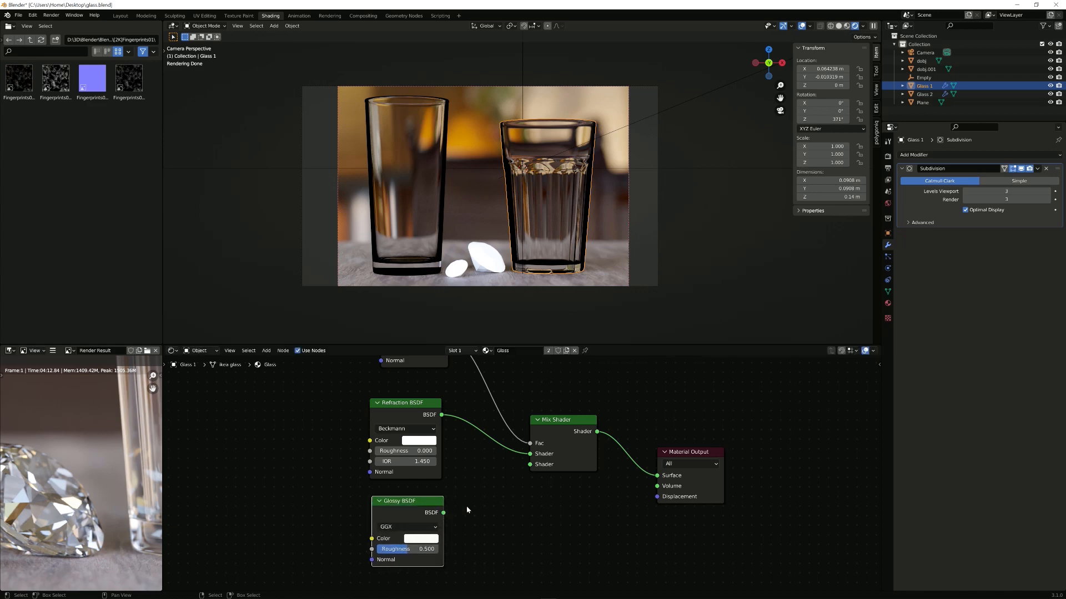
pyautogui.moveTo(443, 512); pyautogui.dragTo(534, 466)
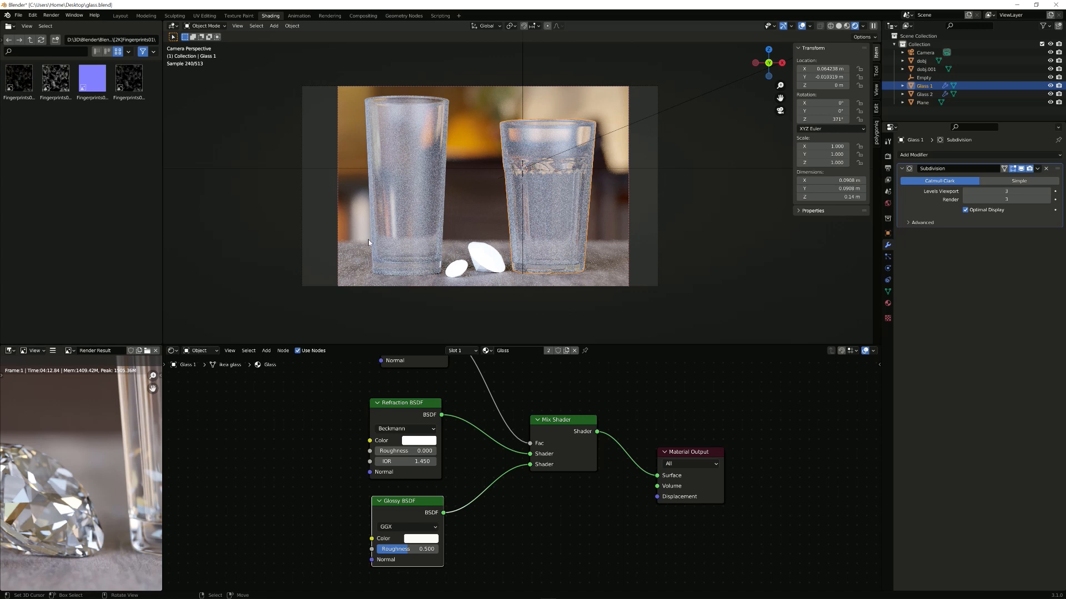
pyautogui.moveTo(512, 433); pyautogui.dragTo(525, 484, button='middle')
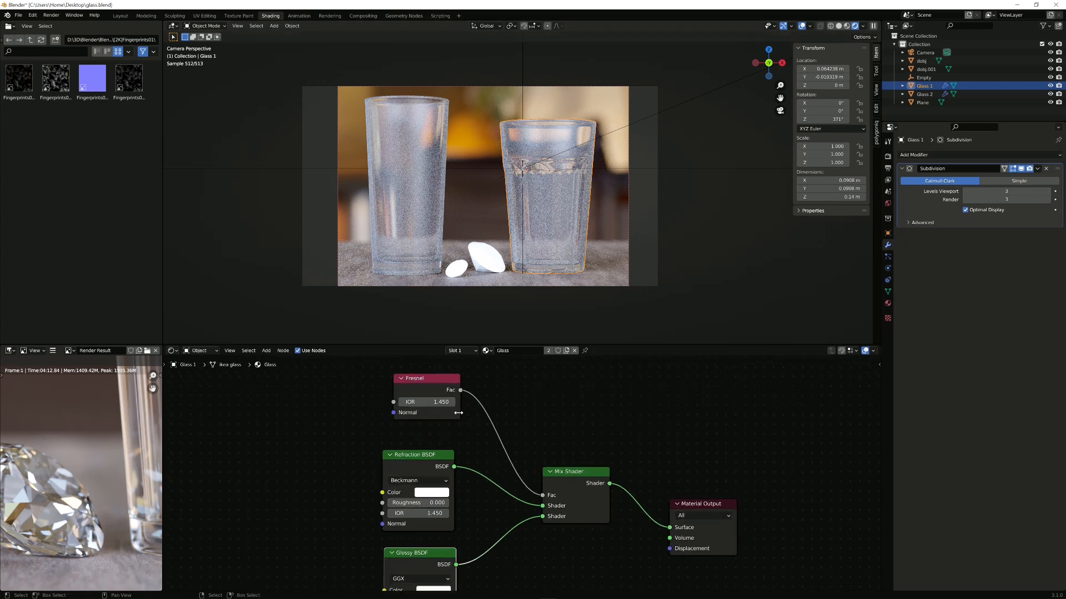
pyautogui.keyDown('ctrl'); pyautogui.keyDown('shift'); pyautogui.click(442, 391); pyautogui.keyUp('shift'); pyautogui.keyUp('ctrl')
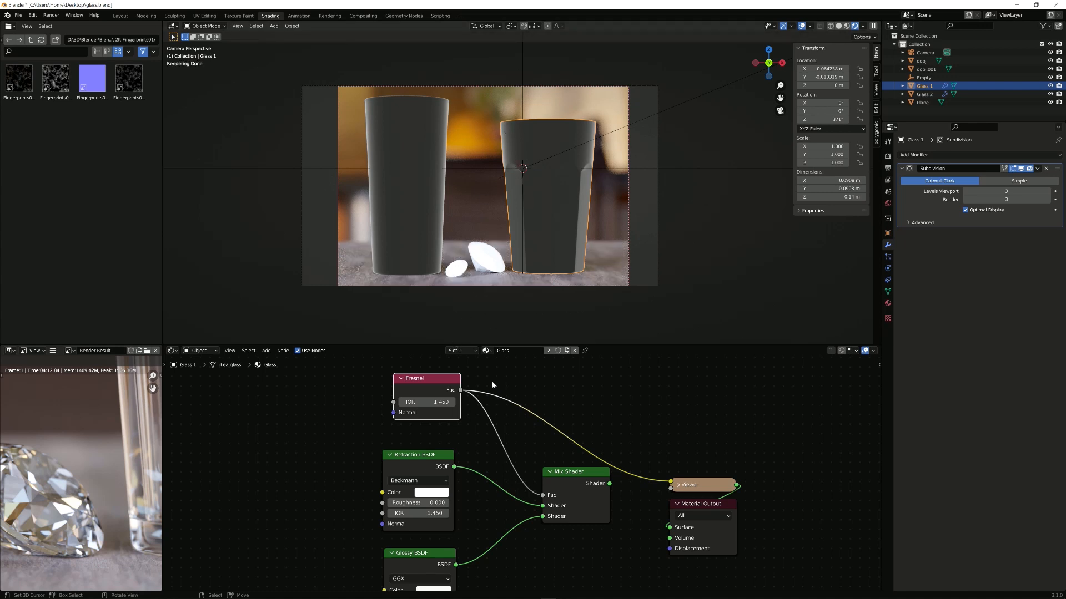
pyautogui.moveTo(511, 444); pyautogui.dragTo(521, 427, button='middle')
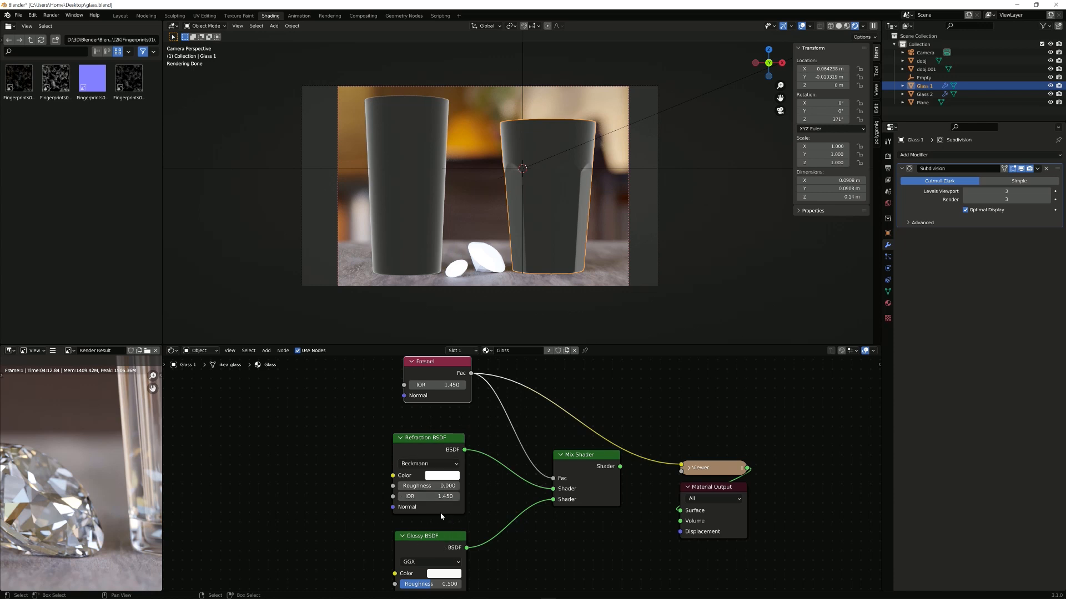
pyautogui.moveTo(558, 466); pyautogui.dragTo(537, 439, button='middle')
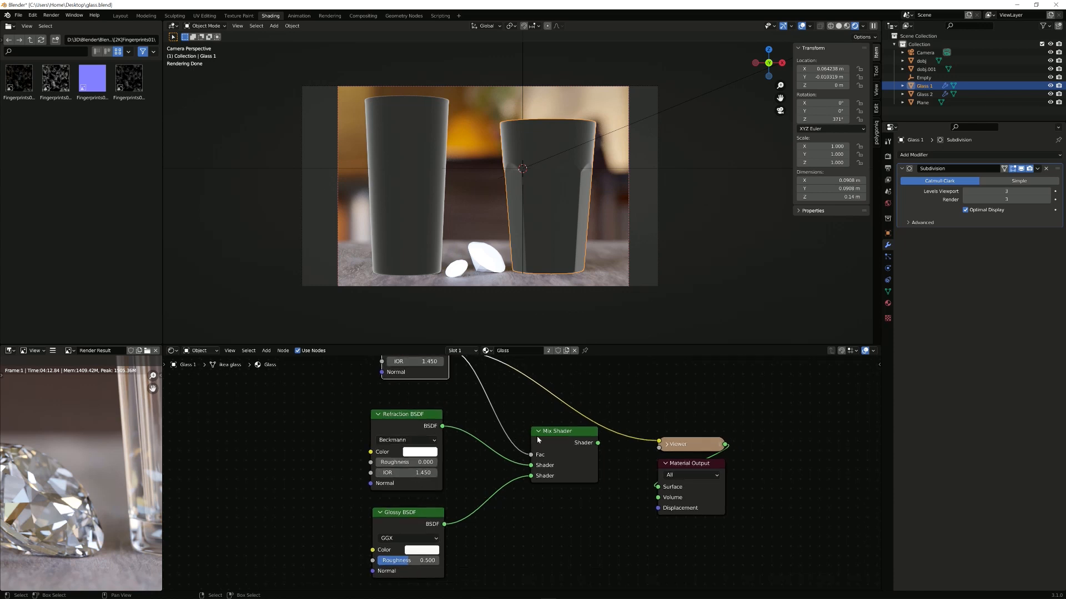
pyautogui.keyDown('ctrl'); pyautogui.keyDown('shift'); pyautogui.click(562, 434); pyautogui.keyUp('shift'); pyautogui.keyUp('ctrl')
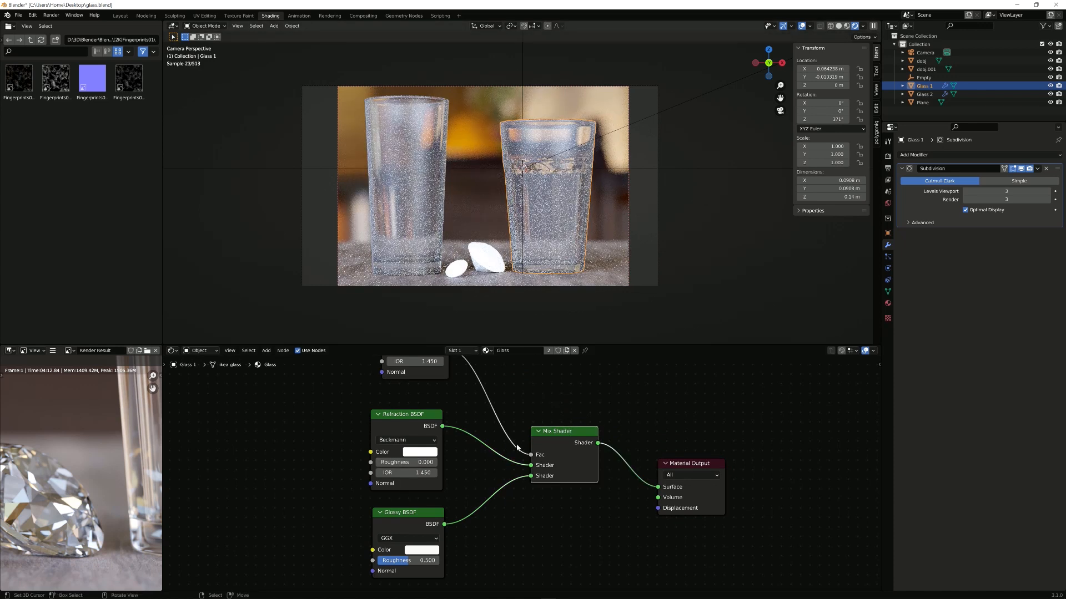
# Step: Set the Glossy BSDF roughness to 0.010, after a mistyped Refraction roughness entry
pyautogui.click(415, 463)
pyautogui.press('BackSpace')
pyautogui.write('..01')
pyautogui.press('Return')
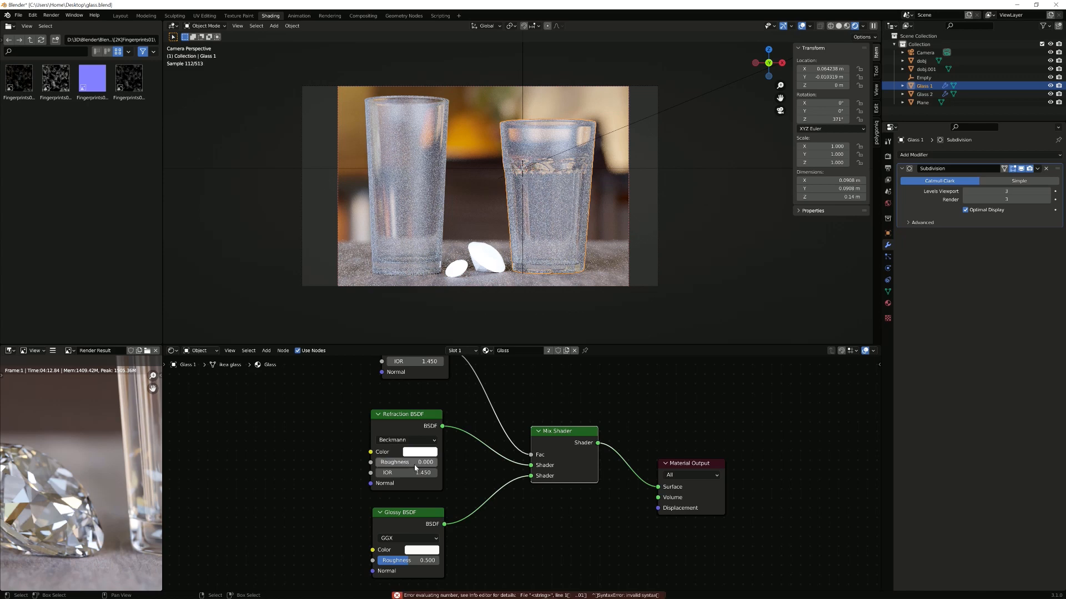
pyautogui.press('BackSpace')
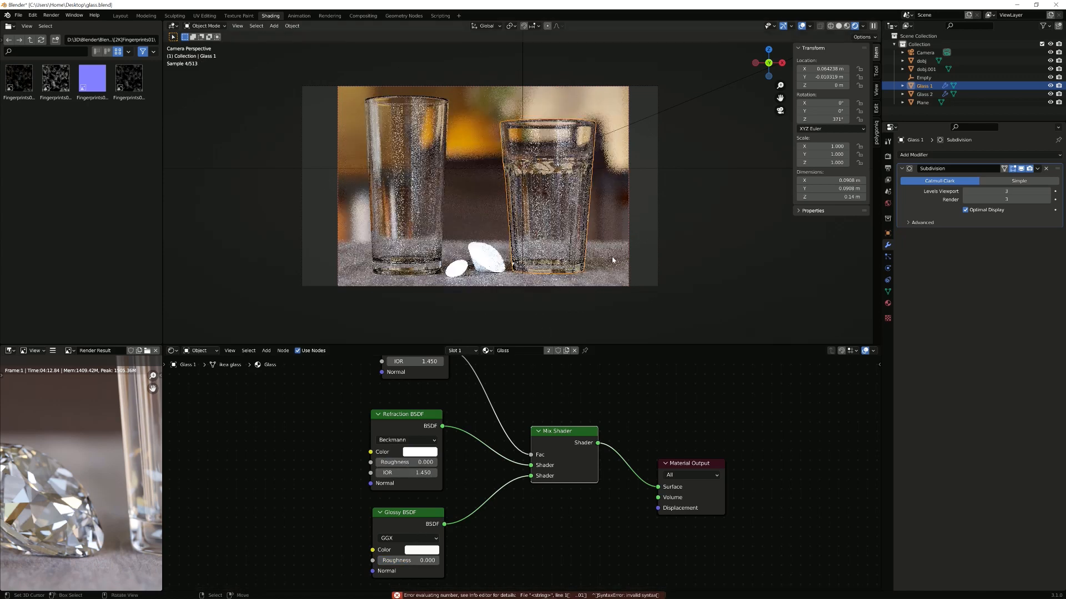
pyautogui.click(416, 557)
pyautogui.press('BackSpace')
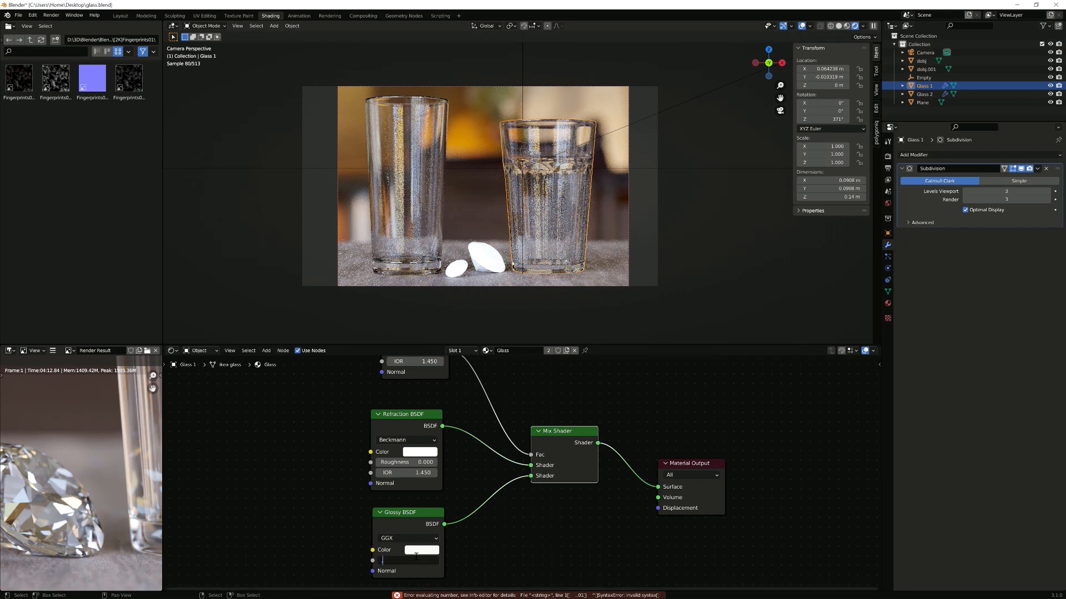
pyautogui.write('.01')
pyautogui.press('Return')
# Step: Set the Refraction BSDF roughness to 0.010 and hide the viewport overlays
pyautogui.click(408, 462)
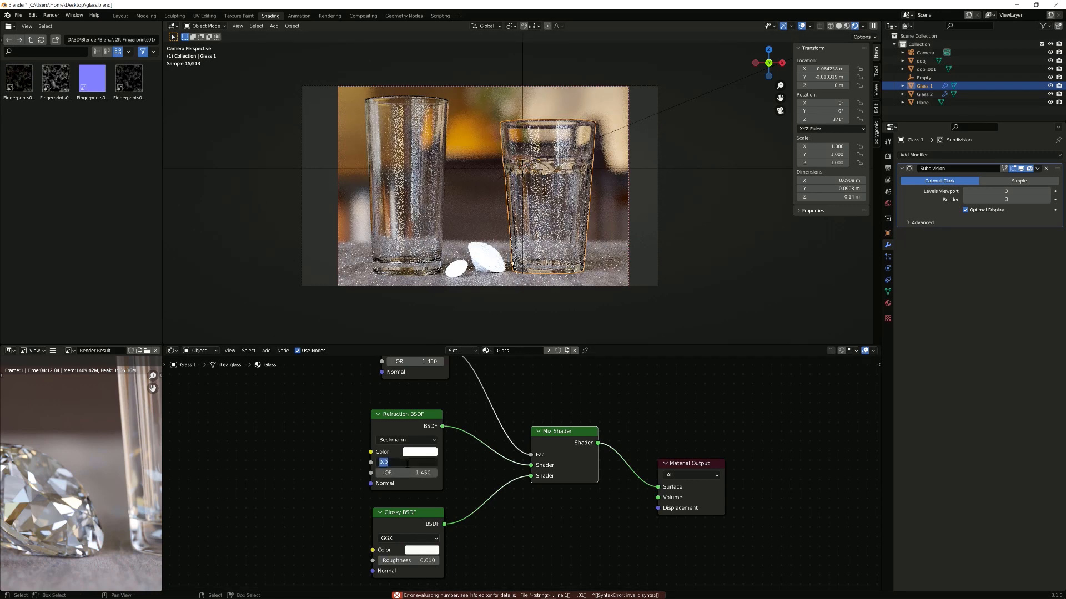
pyautogui.write('.01')
pyautogui.press('Return')
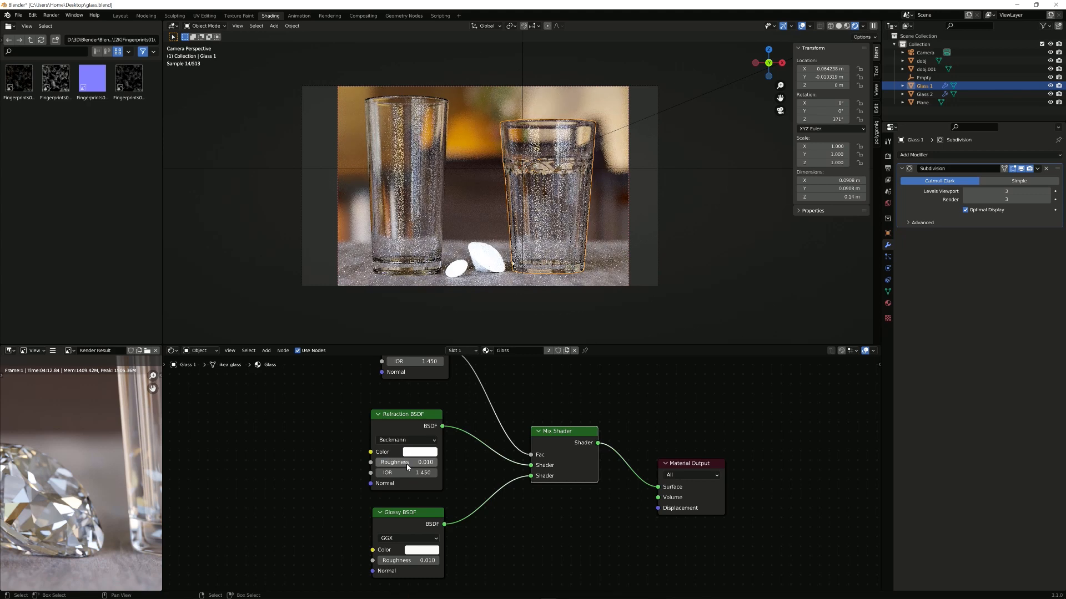
pyautogui.hotkey('shift', 'alt', 'z')
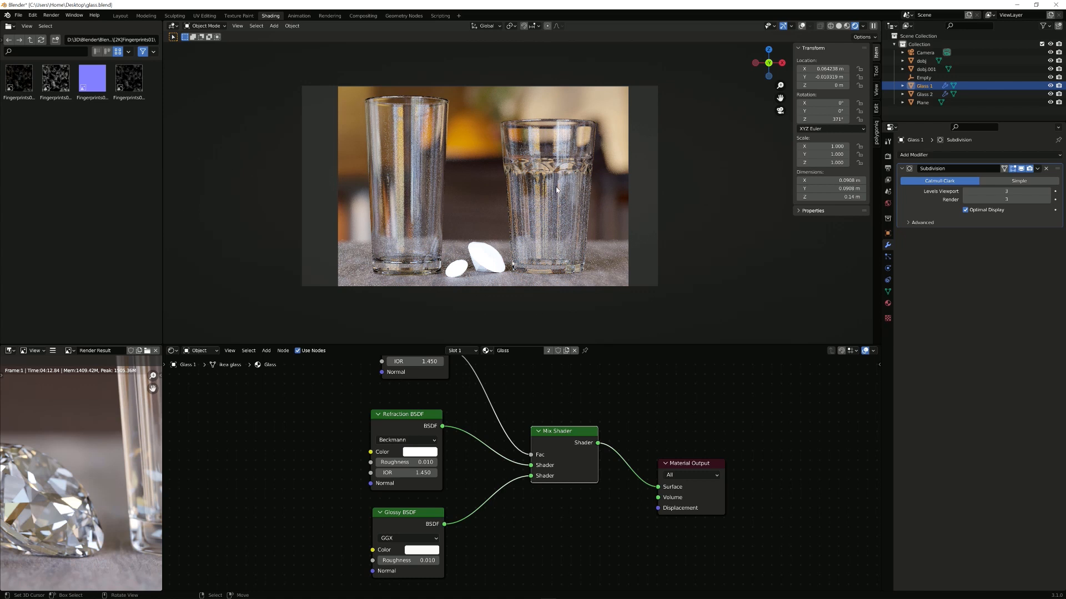
# Step: Add a Glass BSDF node, briefly link it to Surface, then restore the Mix Shader as output
pyautogui.scroll(-2, 567, 488)
pyautogui.hotkey('shift', 'a')
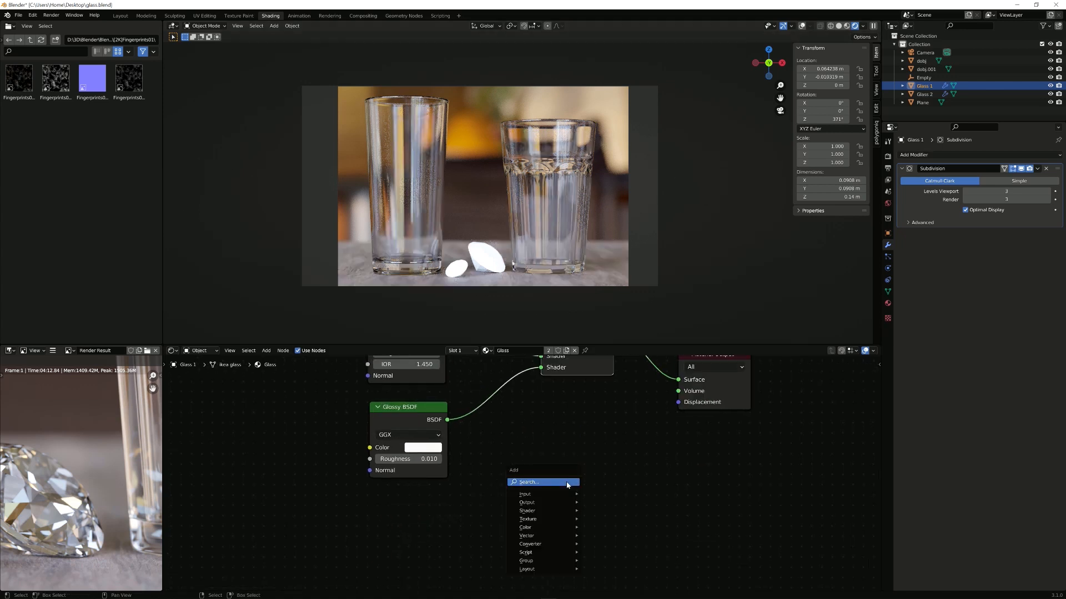
pyautogui.write('glass')
pyautogui.press('Return')
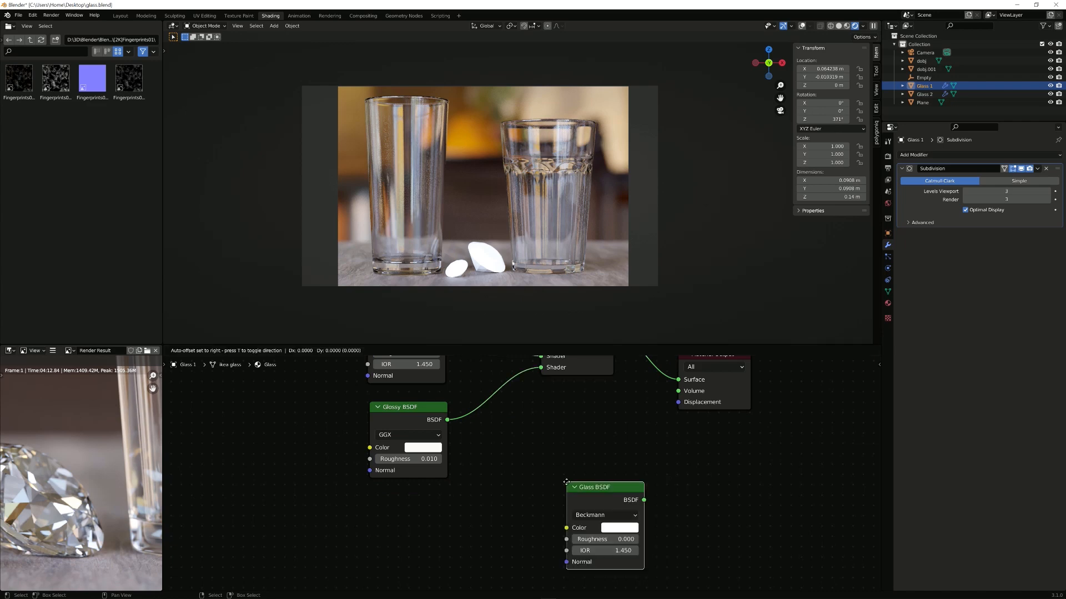
pyautogui.click(516, 431)
pyautogui.keyDown('ctrl'); pyautogui.keyDown('shift'); pyautogui.click(559, 434); pyautogui.keyUp('shift'); pyautogui.keyUp('ctrl')
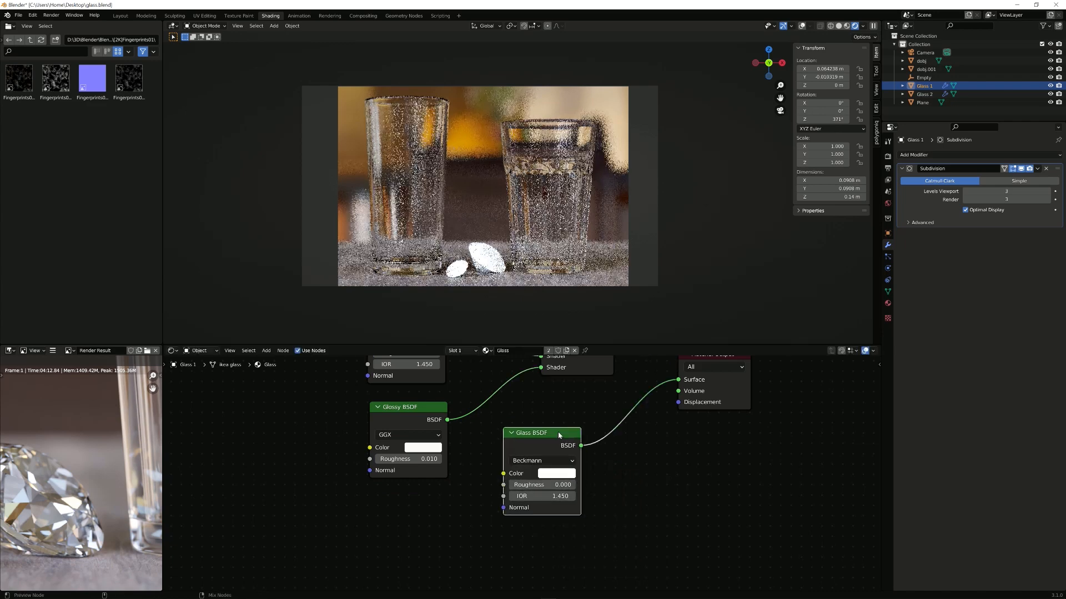
pyautogui.keyDown('ctrl'); pyautogui.keyDown('shift'); pyautogui.click(598, 370); pyautogui.keyUp('shift'); pyautogui.keyUp('ctrl')
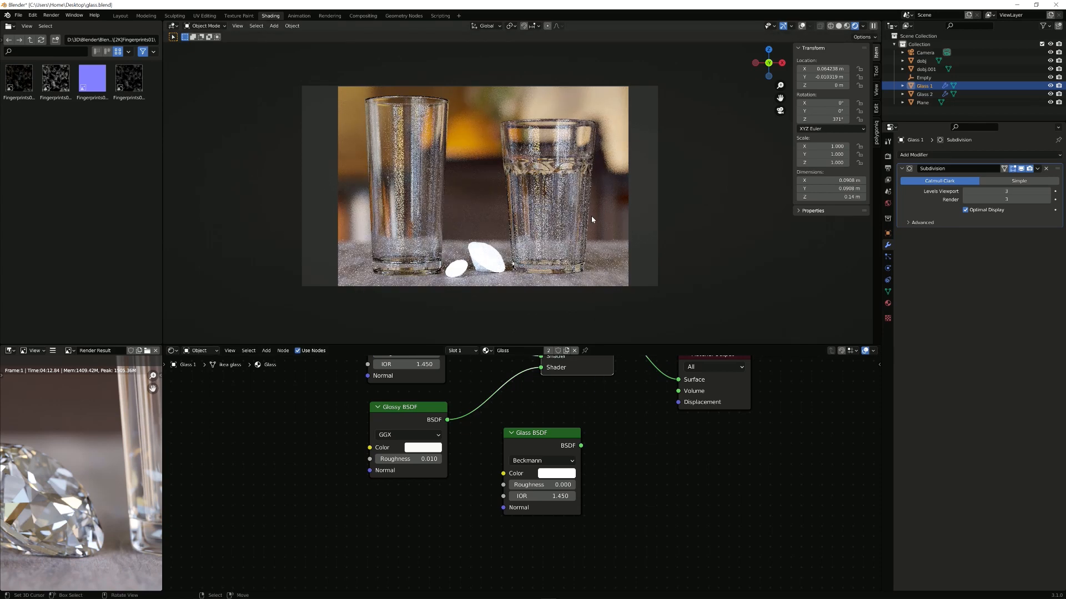
# Step: Delete the Glass BSDF node from the material
pyautogui.click(578, 471)
pyautogui.press('x')
pyautogui.moveTo(567, 417); pyautogui.dragTo(657, 509, button='middle')
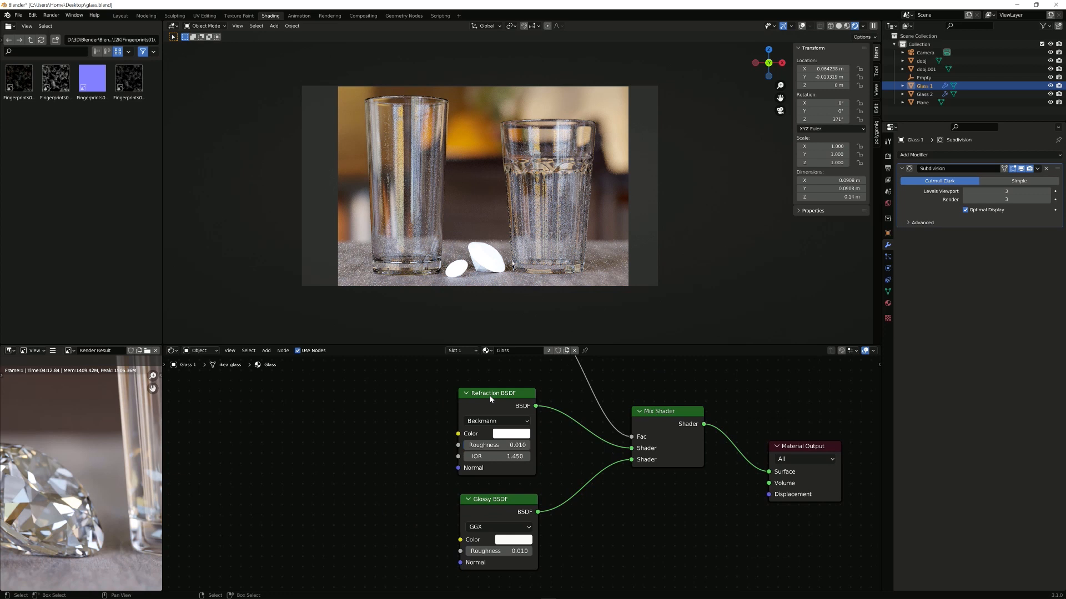
pyautogui.scroll(-2, 522, 413)
pyautogui.moveTo(528, 418); pyautogui.dragTo(542, 444, button='middle')
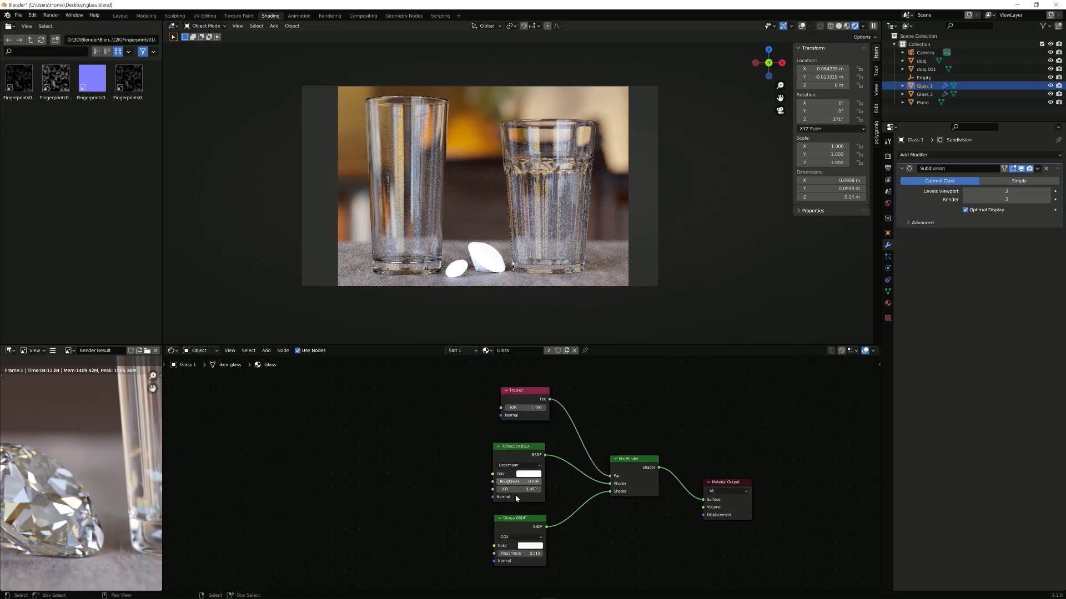
# Step: Spread out the Refraction, Glossy and Fresnel nodes, then duplicate the Refraction BSDF
pyautogui.moveTo(527, 457); pyautogui.dragTo(307, 464)
pyautogui.moveTo(373, 476); pyautogui.dragTo(482, 460, button='middle')
pyautogui.moveTo(647, 506); pyautogui.dragTo(678, 521)
pyautogui.moveTo(653, 380); pyautogui.dragTo(695, 377)
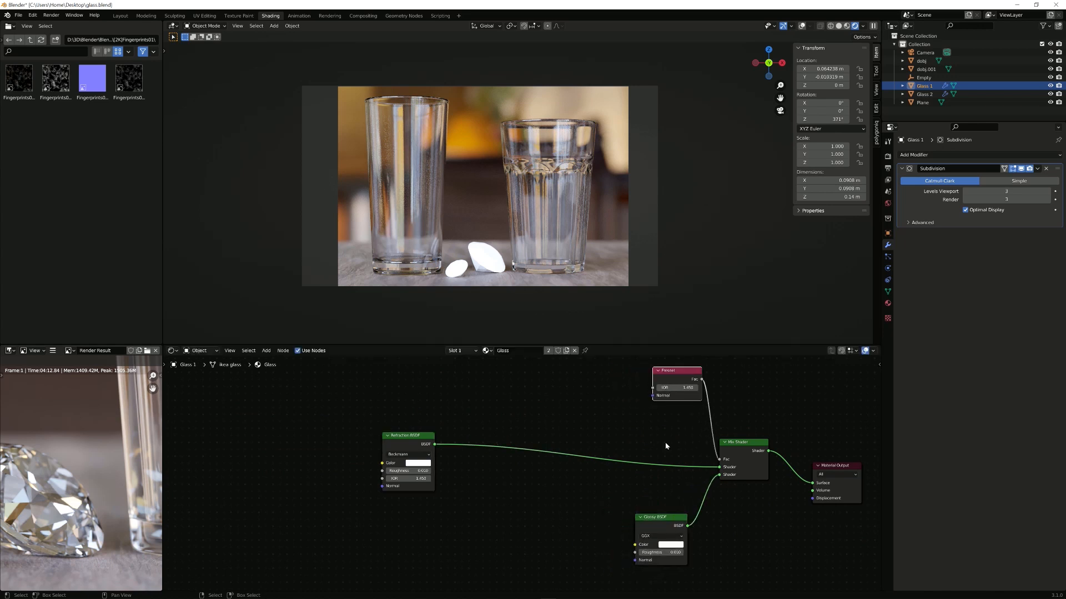
pyautogui.moveTo(657, 525); pyautogui.dragTo(680, 518)
pyautogui.moveTo(421, 478); pyautogui.dragTo(501, 470, button='middle')
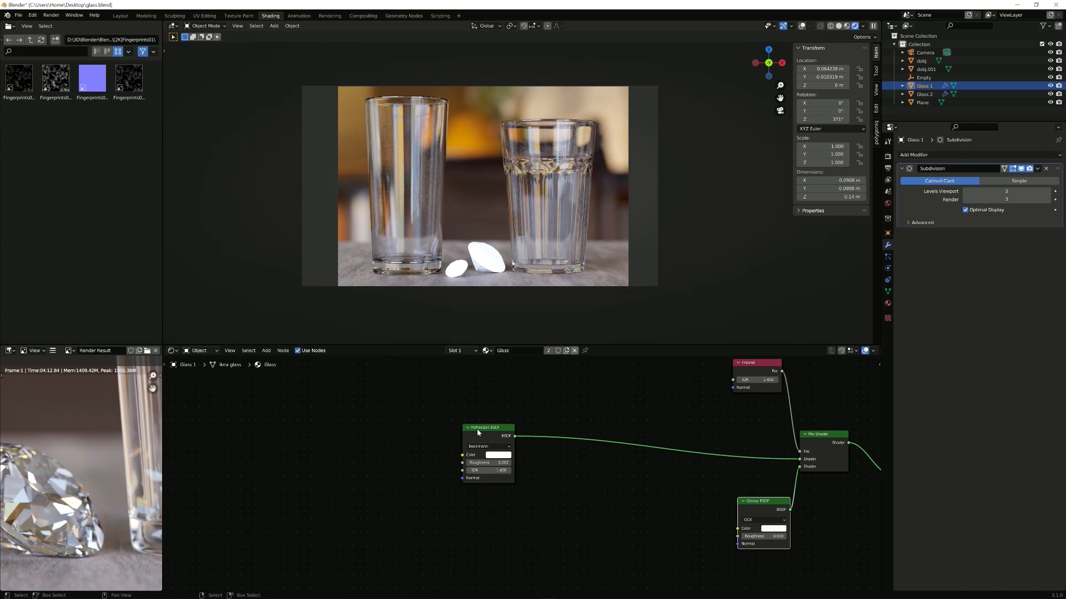
pyautogui.scroll(1, 488, 423)
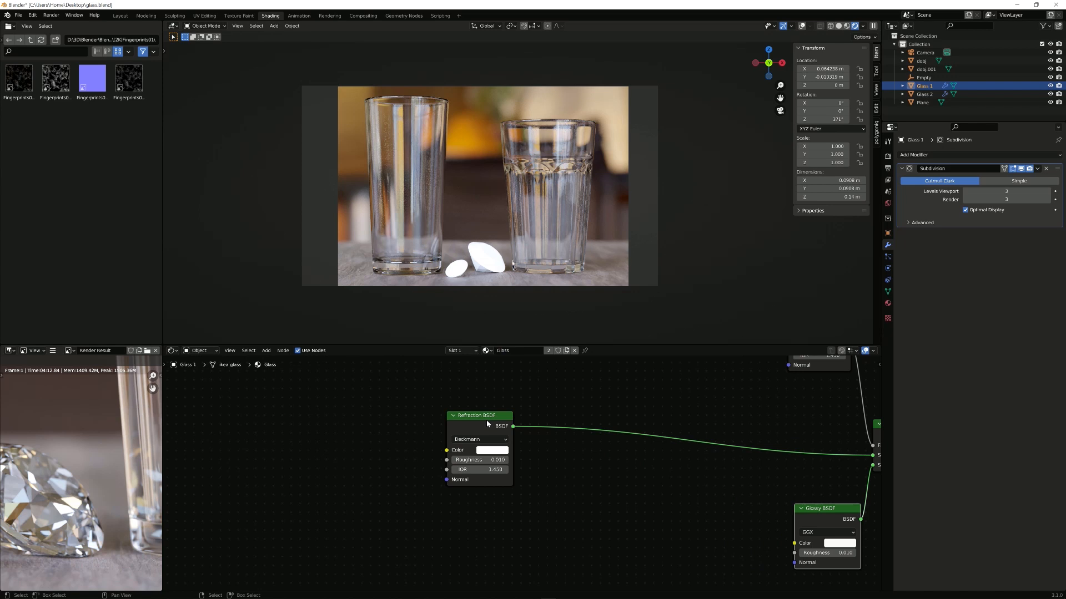
pyautogui.moveTo(487, 423); pyautogui.dragTo(517, 431)
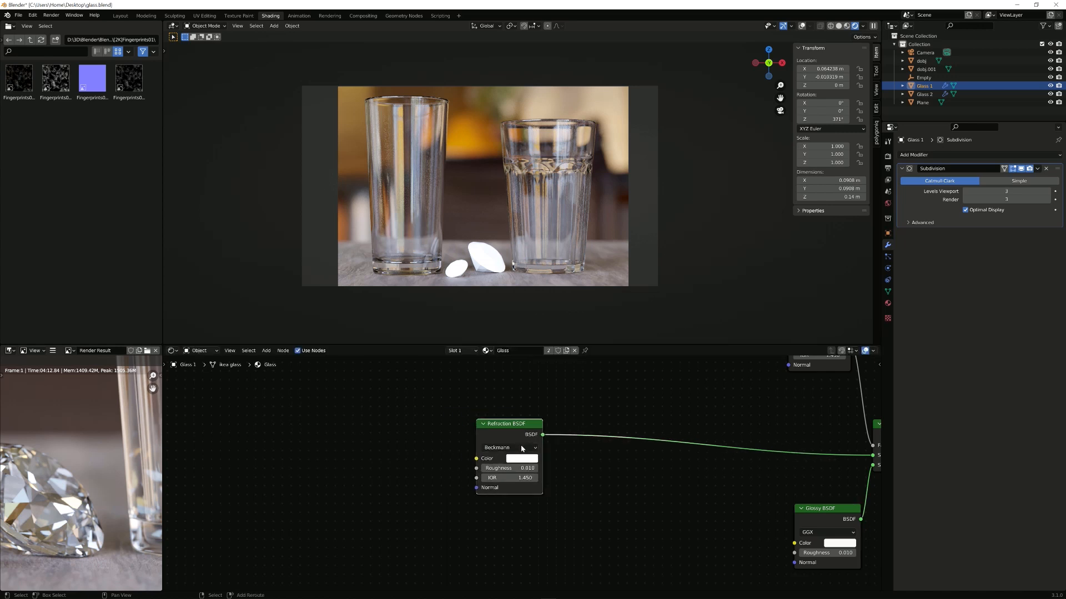
pyautogui.hotkey('shift', 'd')
# Step: Place the Refraction BSDF copy directly below and tint the top Refraction node pure red in RGB
pyautogui.press('y')
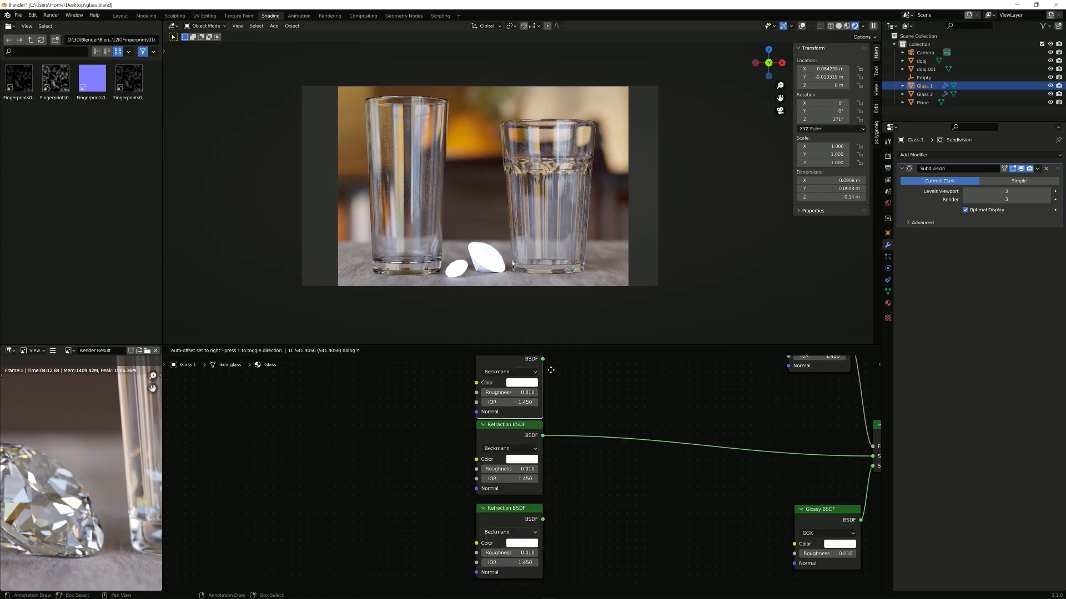
pyautogui.click(553, 400)
pyautogui.moveTo(544, 478); pyautogui.dragTo(537, 461, button='middle')
pyautogui.scroll(-1, 533, 452)
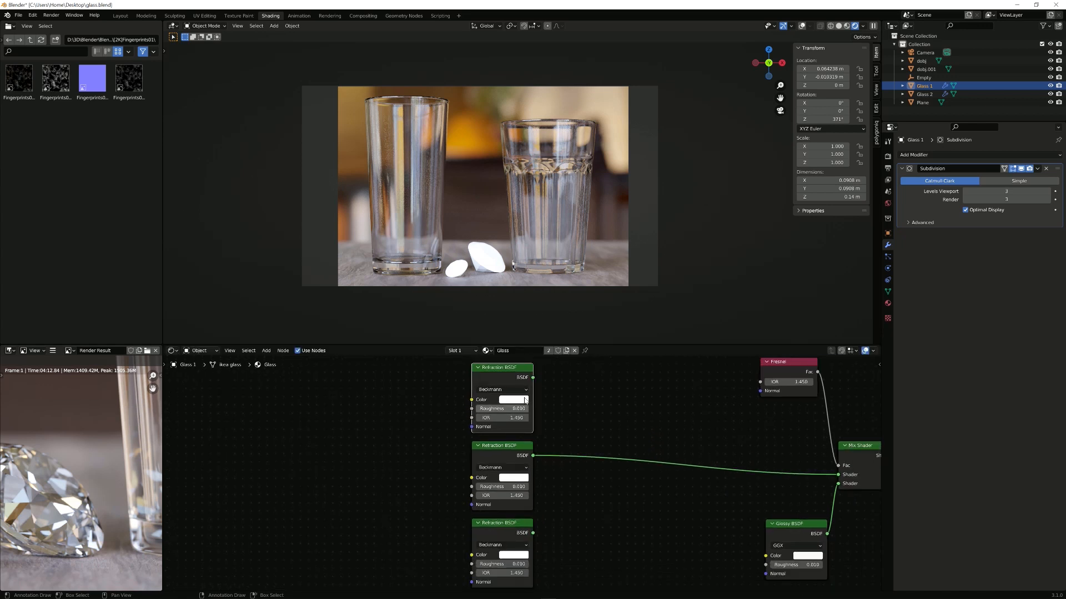
pyautogui.click(520, 400)
pyautogui.click(515, 351)
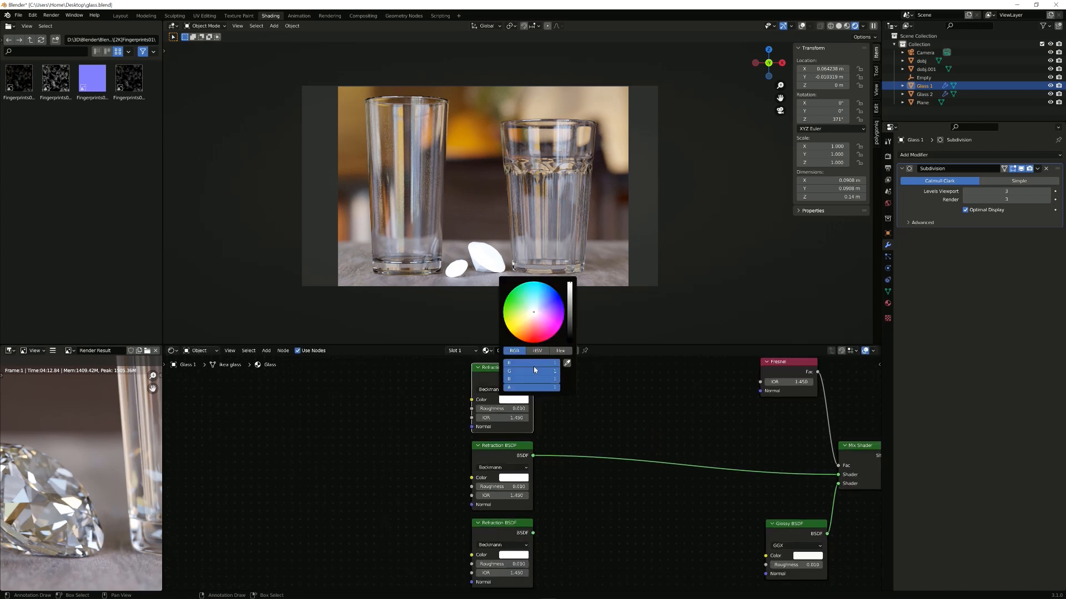
pyautogui.moveTo(533, 371); pyautogui.dragTo(488, 387)
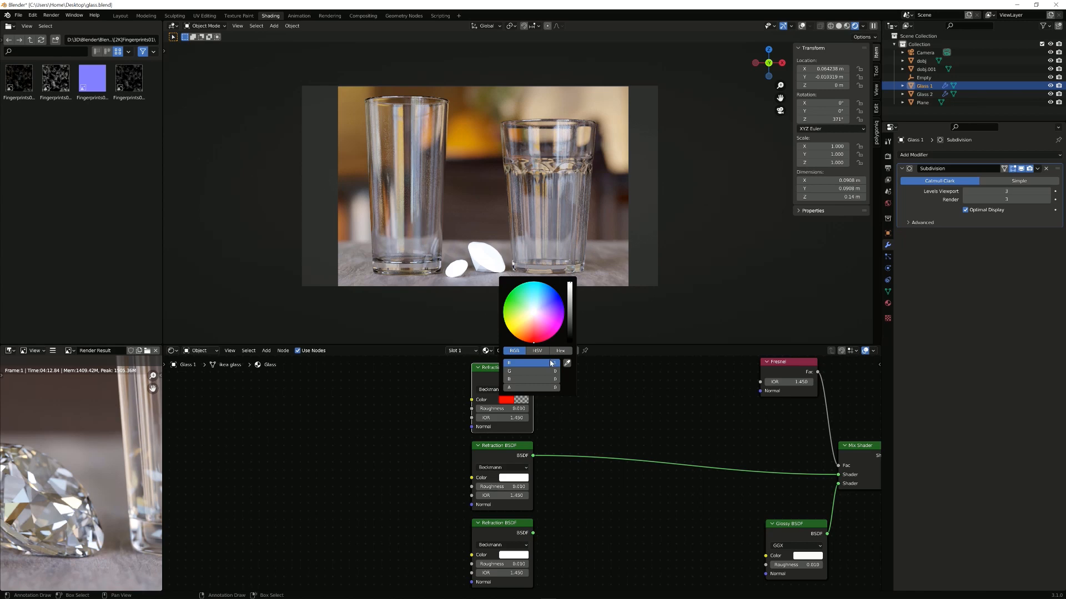
# Step: Tint the middle Refraction node pure green and the bottom one pure blue, keeping red fully opaque
pyautogui.click(521, 478)
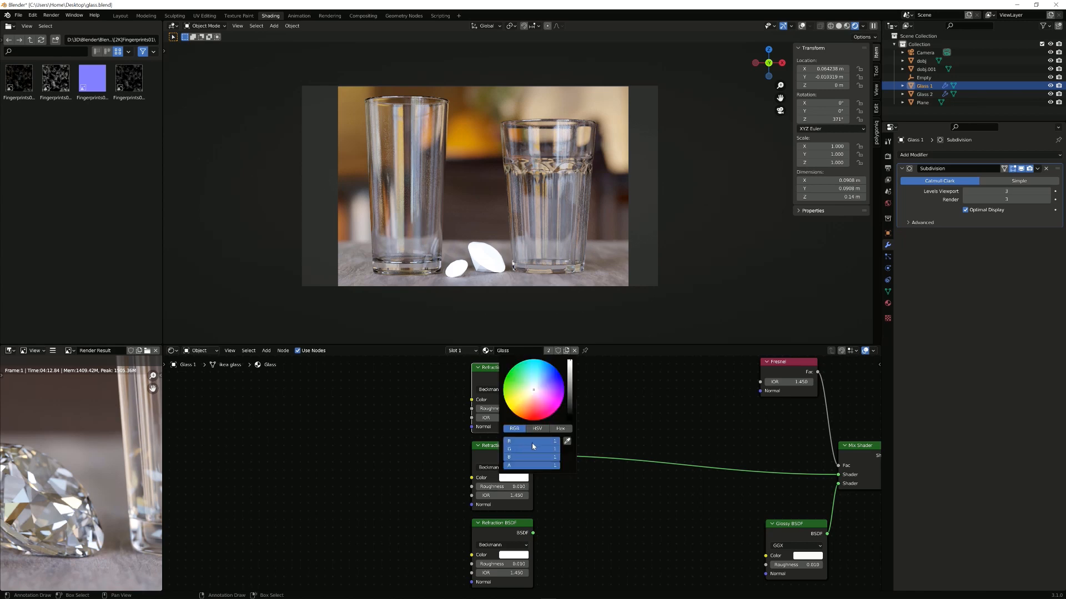
pyautogui.moveTo(536, 449); pyautogui.dragTo(491, 443)
pyautogui.moveTo(581, 543); pyautogui.dragTo(586, 481, button='middle')
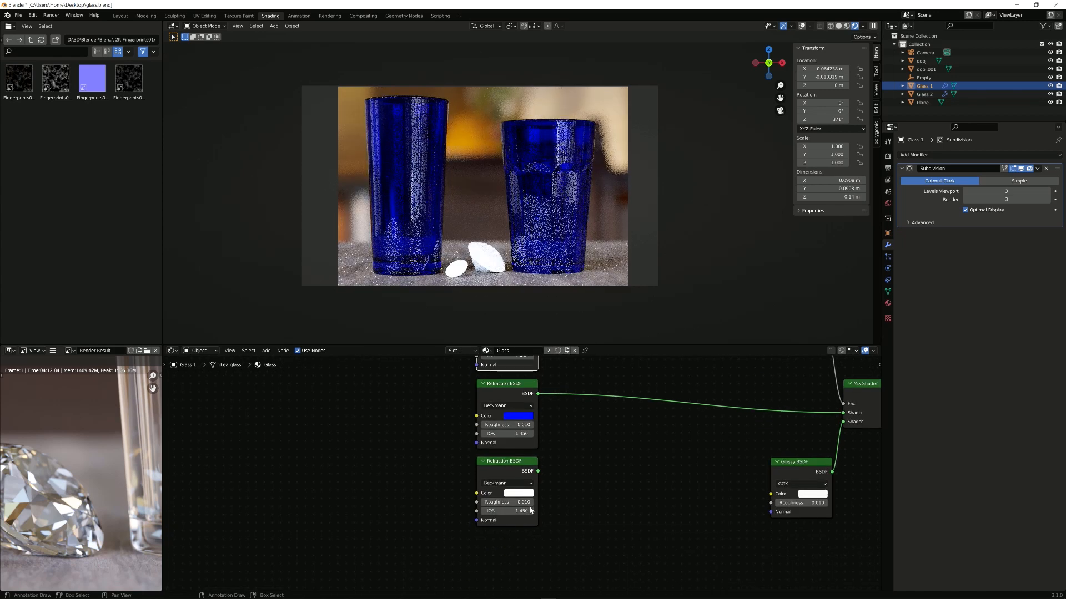
pyautogui.click(525, 494)
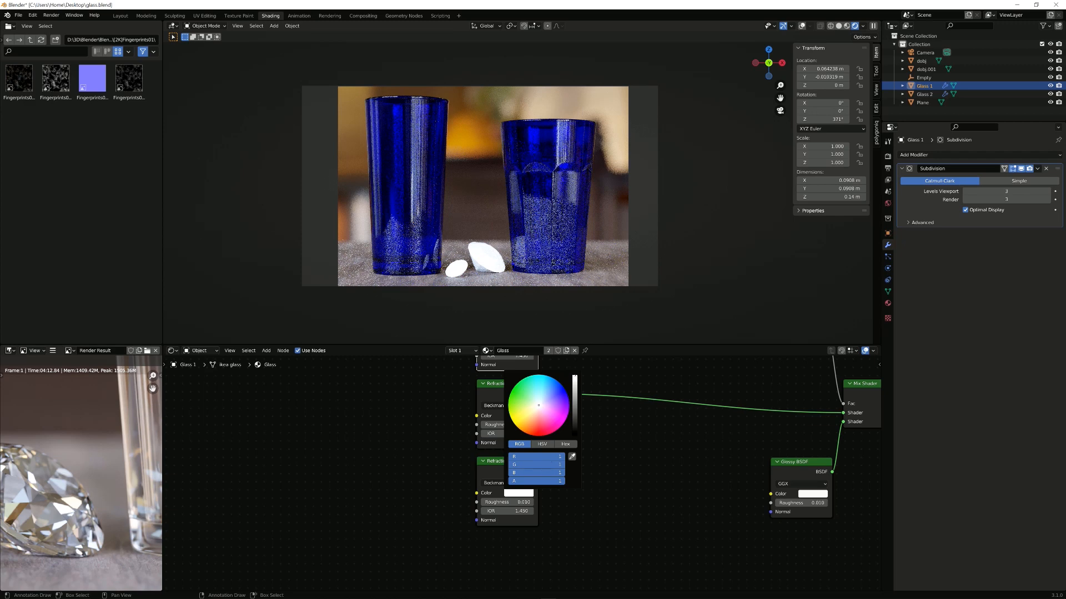
pyautogui.moveTo(544, 457); pyautogui.dragTo(510, 464)
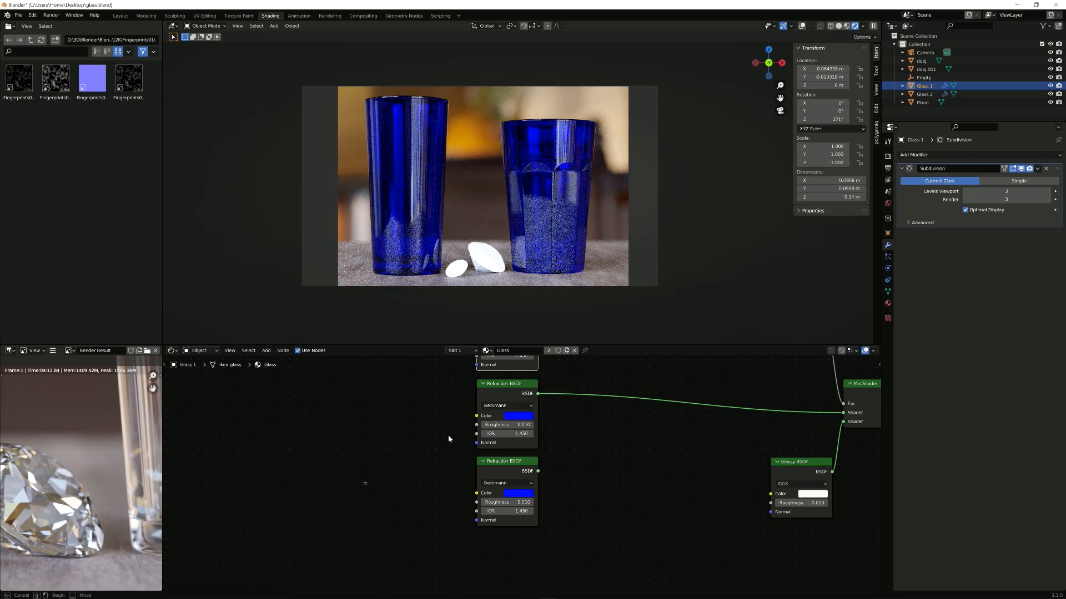
pyautogui.click(527, 416)
pyautogui.moveTo(530, 387); pyautogui.dragTo(500, 395)
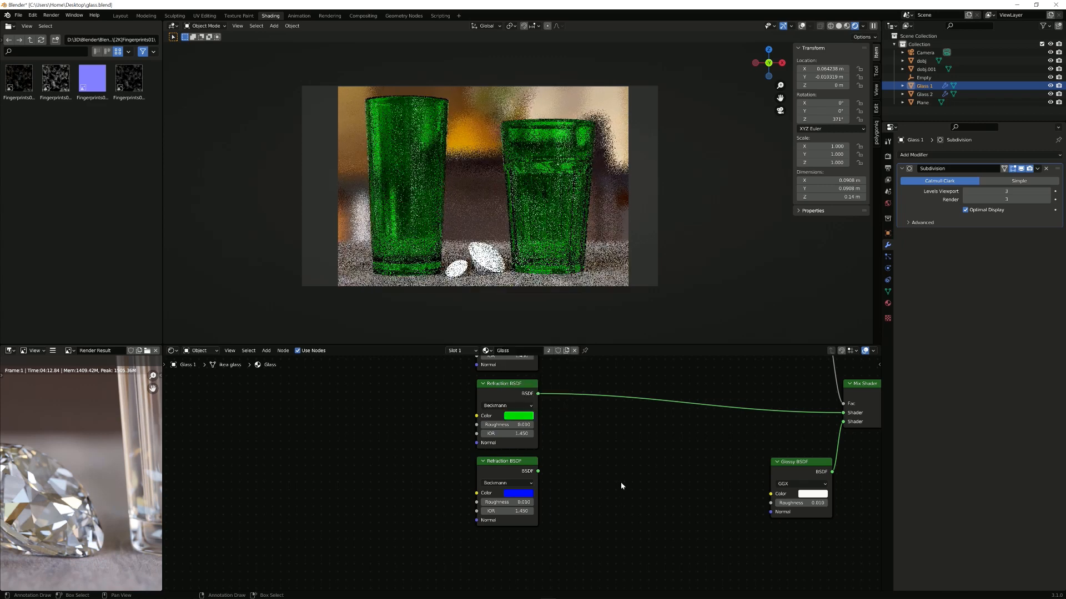
pyautogui.moveTo(599, 476); pyautogui.dragTo(588, 533, button='middle')
pyautogui.click(503, 395)
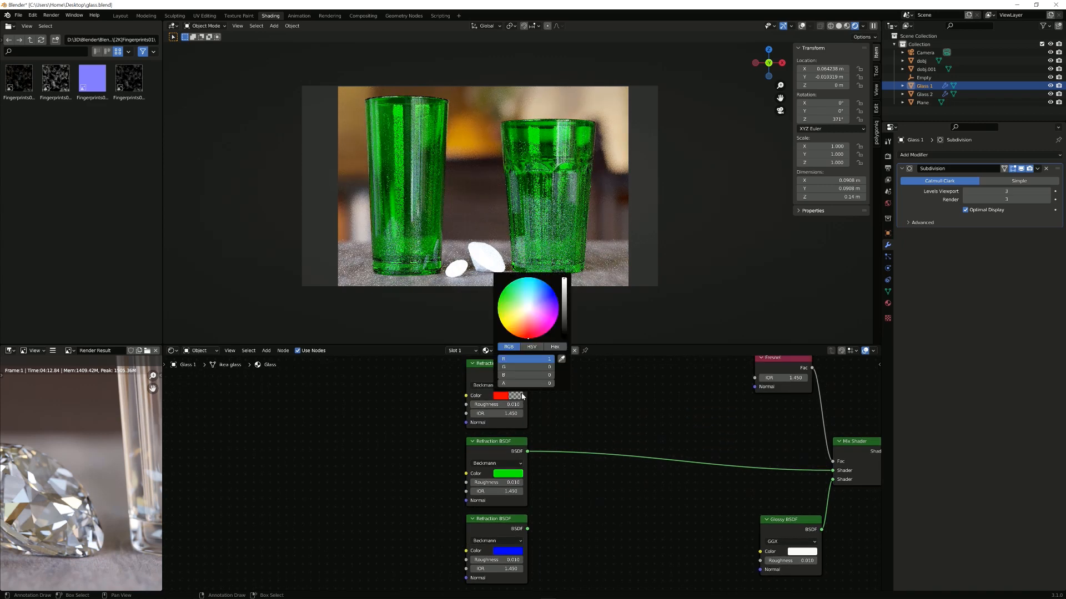
pyautogui.moveTo(504, 384); pyautogui.dragTo(555, 383)
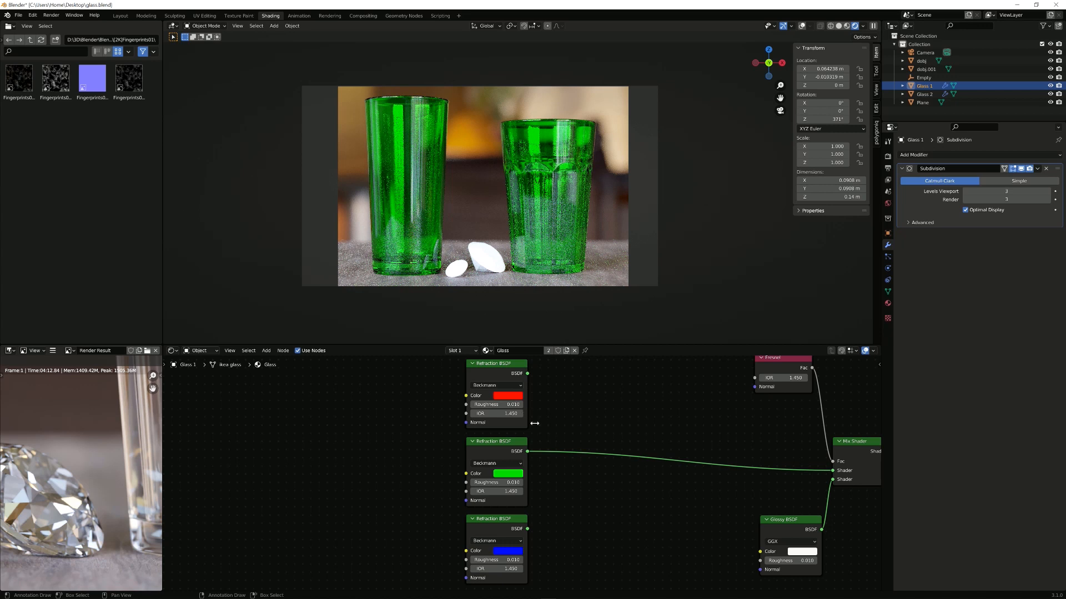
pyautogui.moveTo(581, 434); pyautogui.dragTo(489, 422, button='middle')
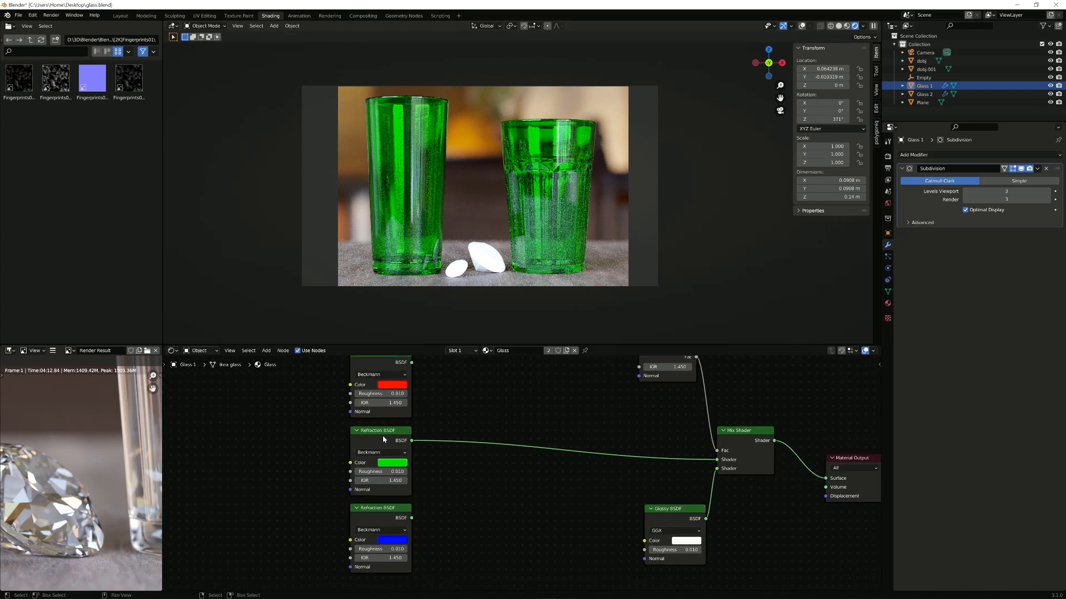
# Step: Drop an Add Shader onto the Refraction-to-Mix link and plug the red Refraction output into it
pyautogui.hotkey('shift', 'a')
pyautogui.click(569, 418)
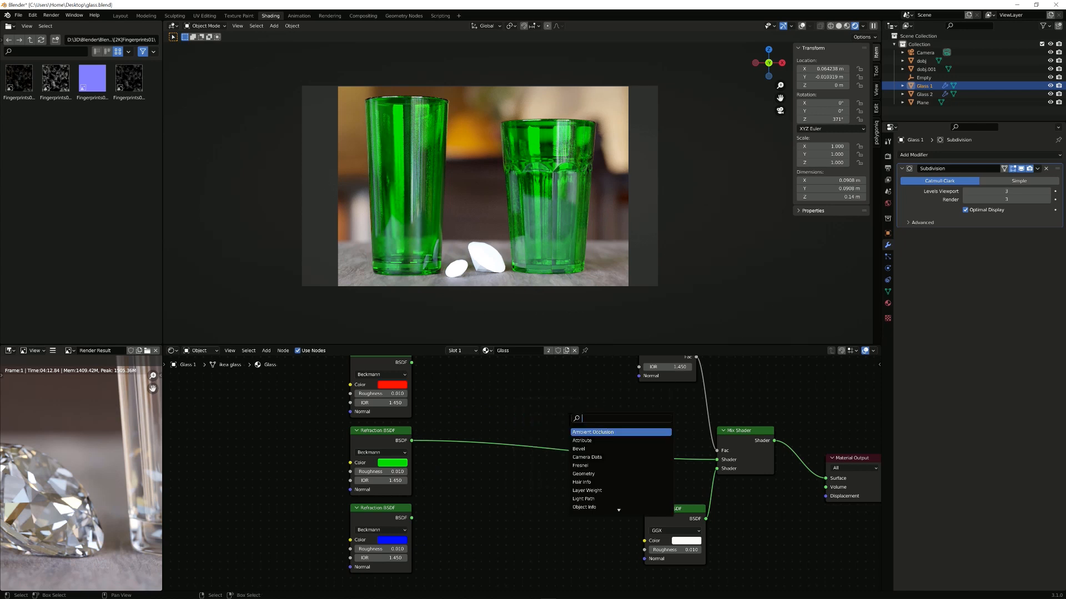
pyautogui.write('add')
pyautogui.press('Return')
pyautogui.click(502, 410)
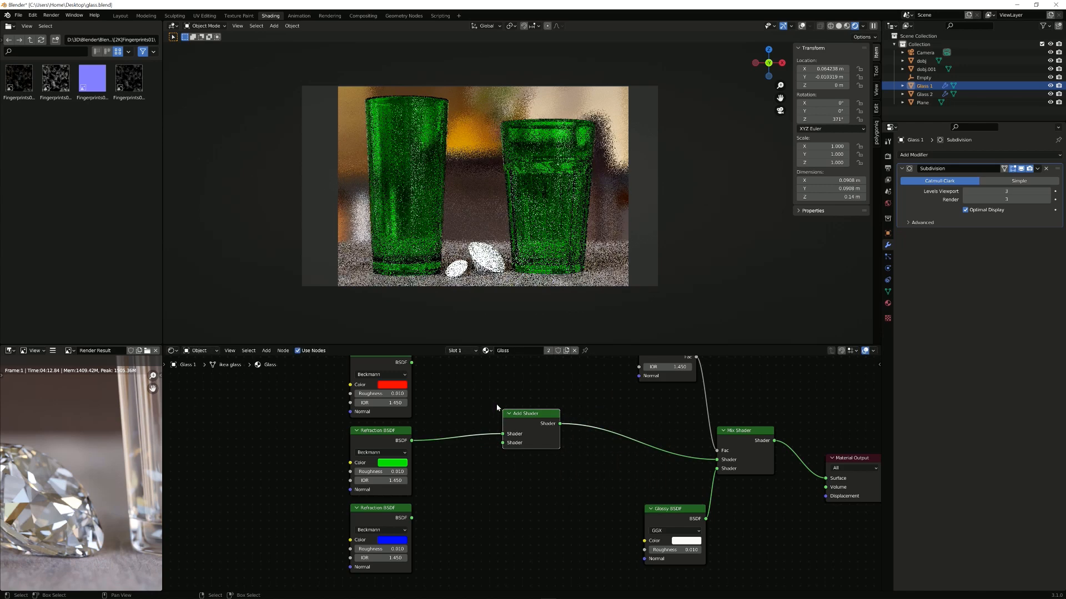
pyautogui.scroll(1, 496, 408)
pyautogui.moveTo(404, 371); pyautogui.dragTo(508, 449)
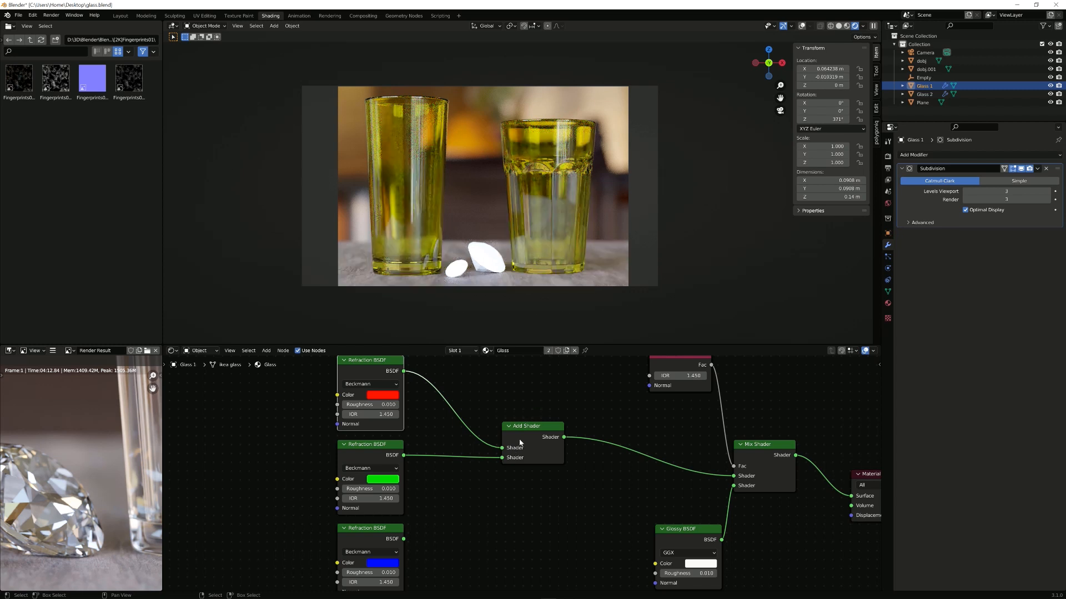
# Step: Wire the blue Refraction output into the second Add Shader and tidy both Add Shader nodes
pyautogui.moveTo(526, 425); pyautogui.dragTo(471, 400)
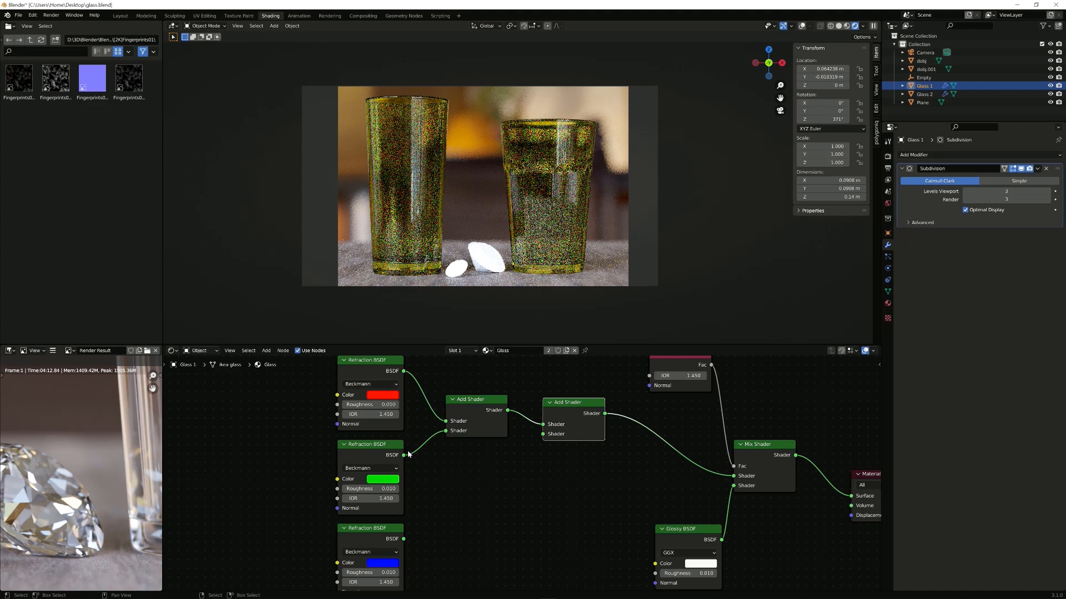
pyautogui.moveTo(400, 539); pyautogui.dragTo(535, 431)
pyautogui.moveTo(483, 402); pyautogui.dragTo(464, 401)
pyautogui.moveTo(547, 433); pyautogui.dragTo(541, 440)
pyautogui.moveTo(465, 406); pyautogui.dragTo(467, 397)
pyautogui.moveTo(531, 436); pyautogui.dragTo(532, 438)
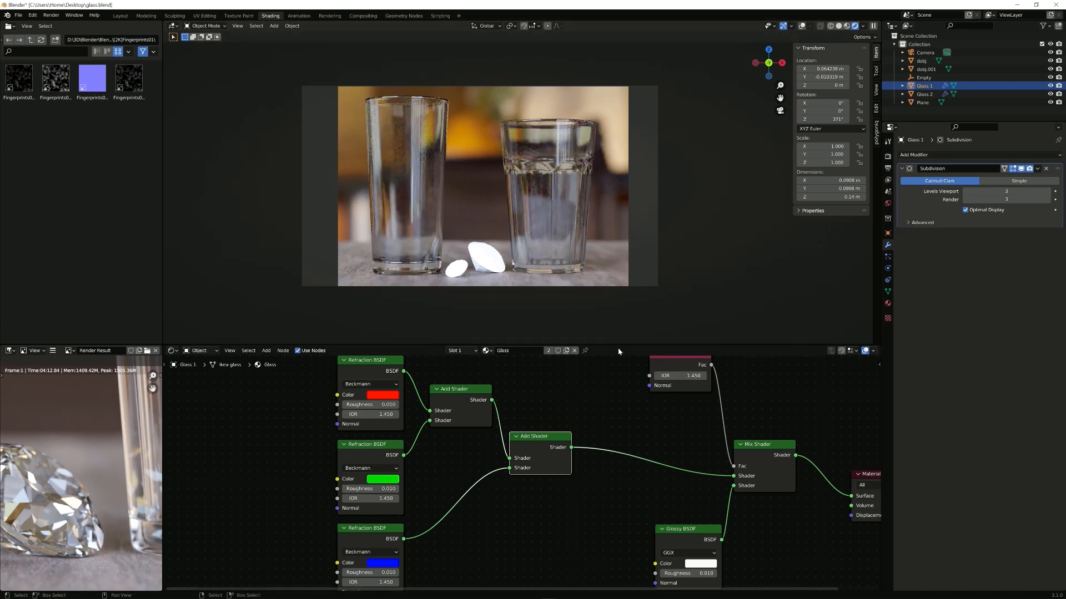
pyautogui.scroll(1, 643, 436)
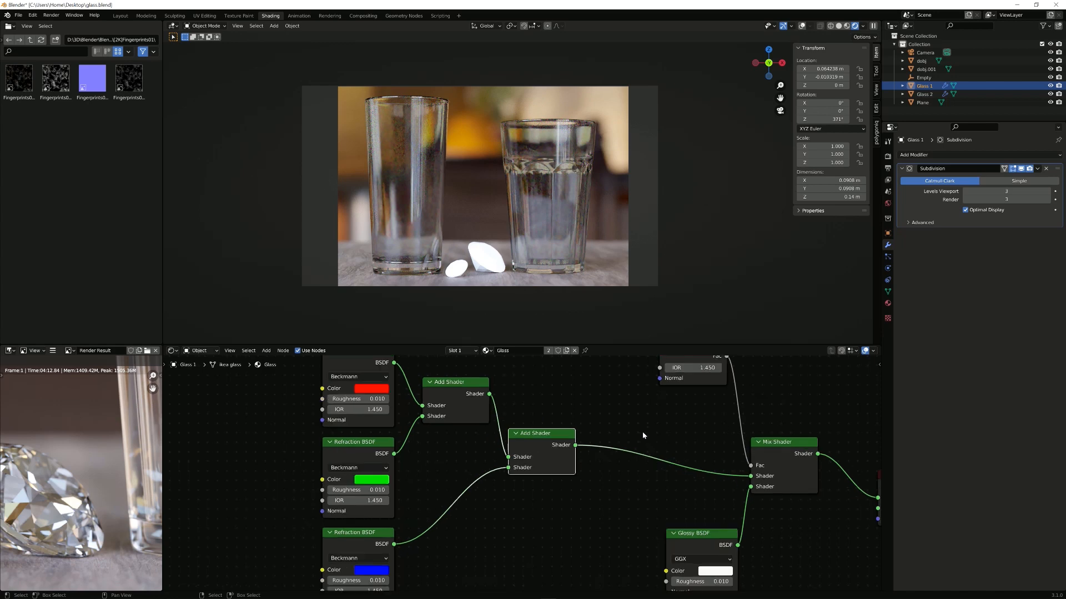
pyautogui.scroll(1, 660, 428)
pyautogui.moveTo(661, 427); pyautogui.dragTo(754, 426, button='middle')
pyautogui.scroll(-3, 521, 440)
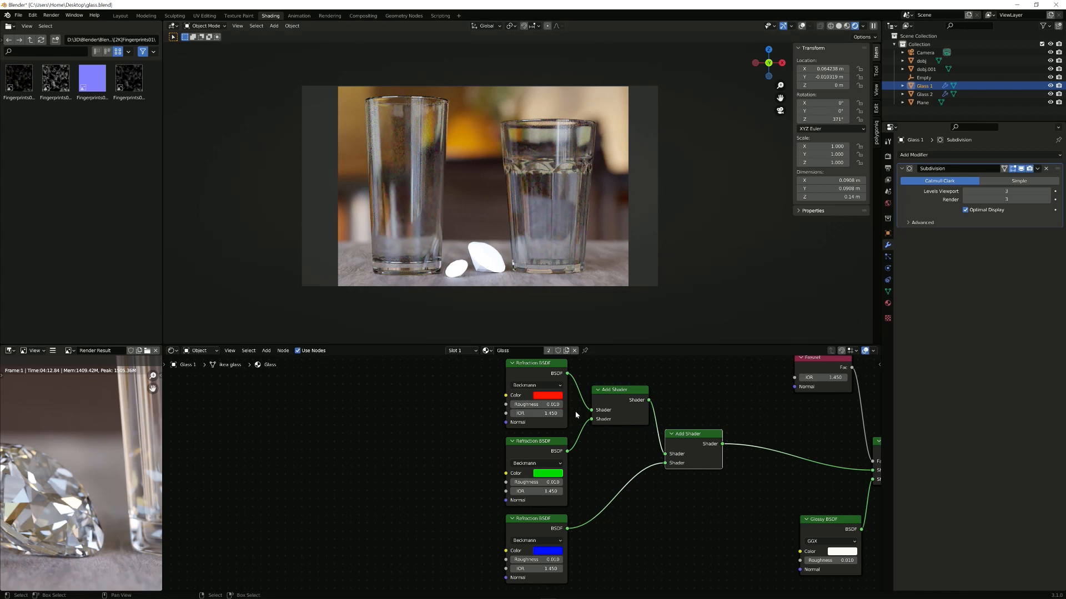
pyautogui.moveTo(578, 414); pyautogui.dragTo(532, 420, button='middle')
pyautogui.scroll(2, 533, 420)
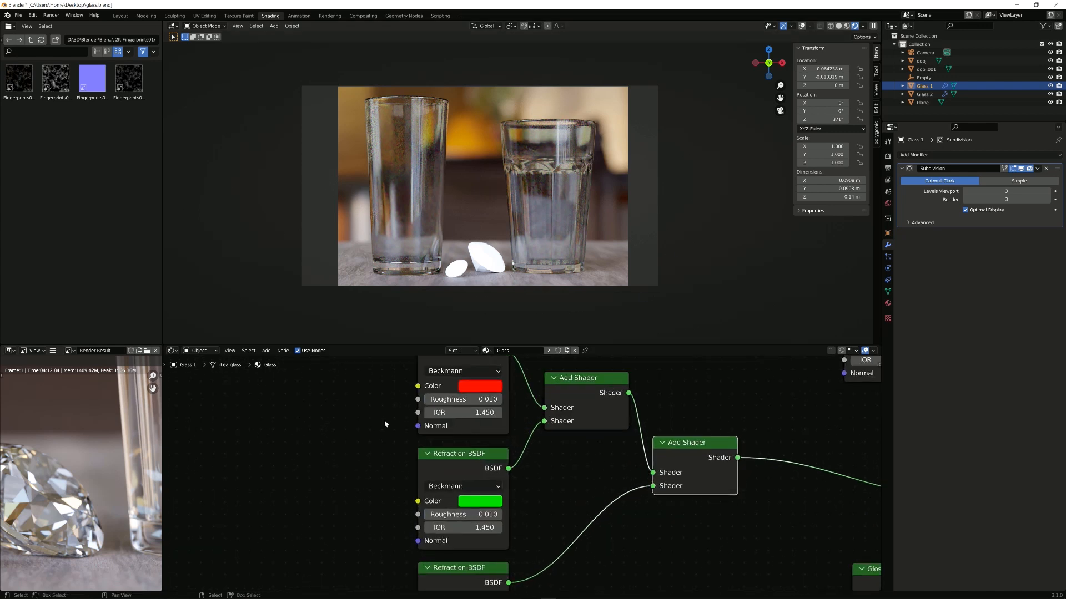
pyautogui.click(472, 417)
pyautogui.write('1.4')
pyautogui.press('Return')
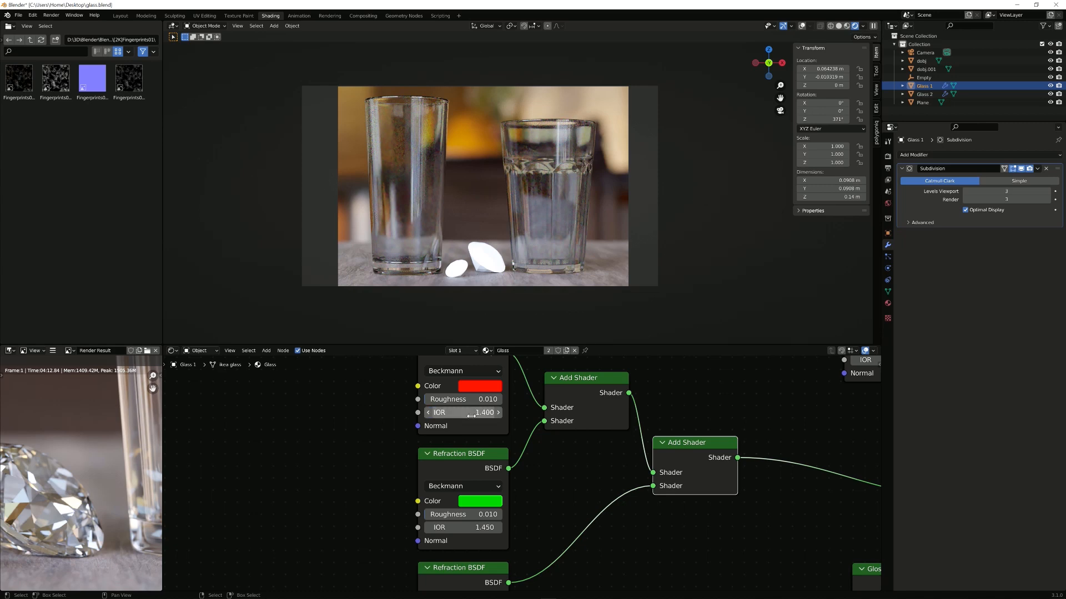
pyautogui.moveTo(517, 549); pyautogui.dragTo(532, 439, button='middle')
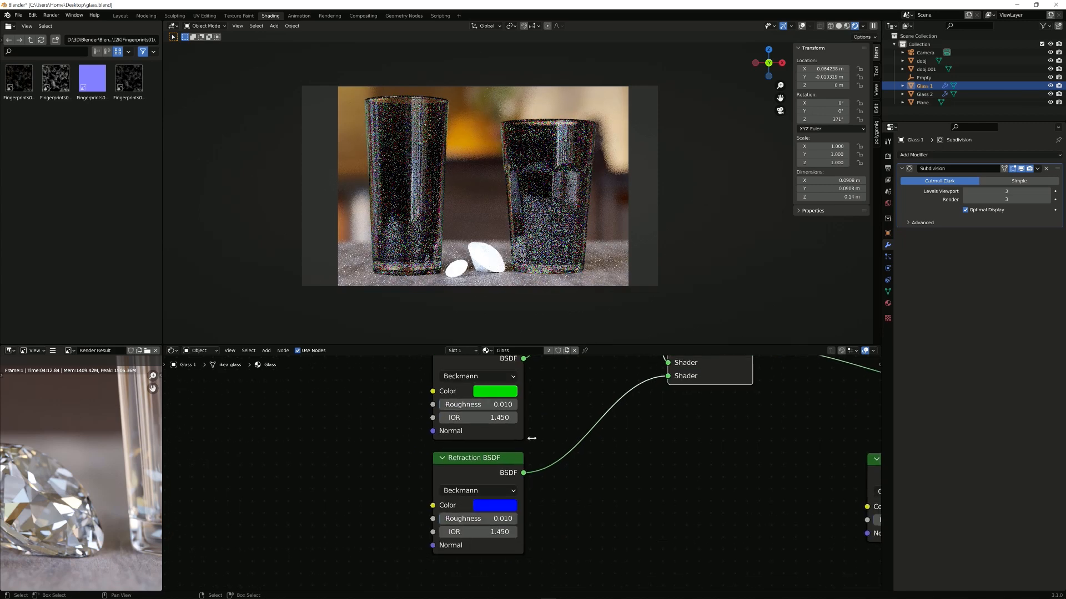
pyautogui.click(497, 532)
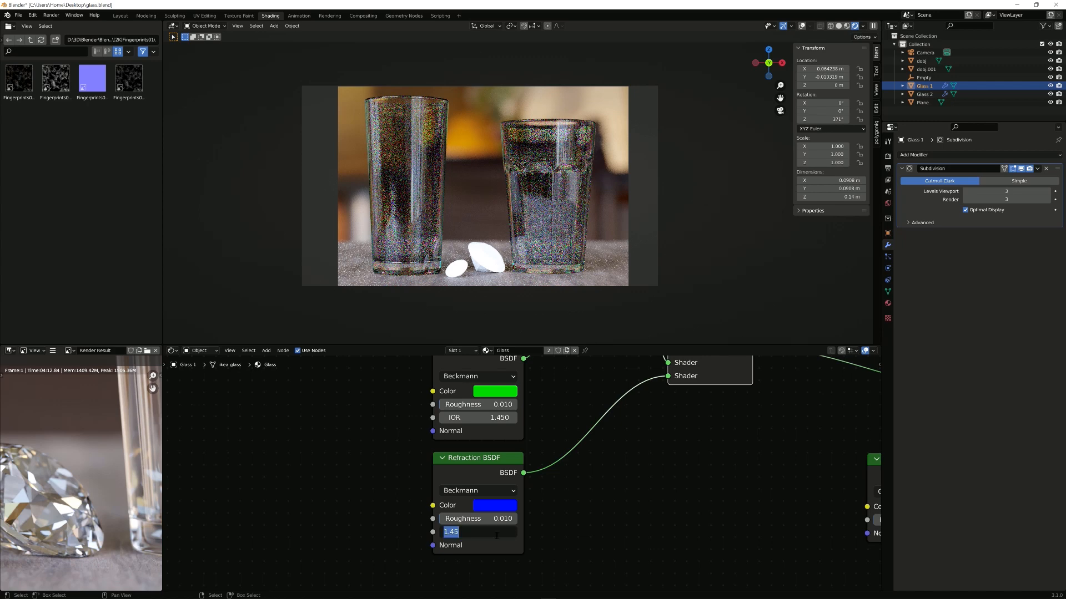
pyautogui.write('1.5')
pyautogui.press('Return')
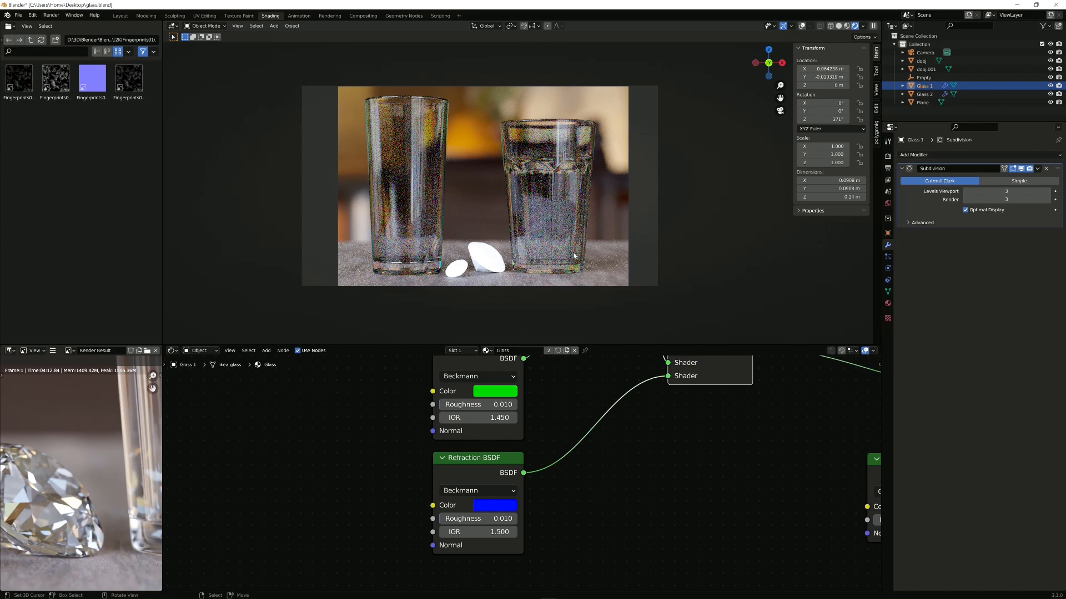
# Step: Restrict the viewport render region to the right glass and turn the overlays back on
pyautogui.scroll(6, 537, 157)
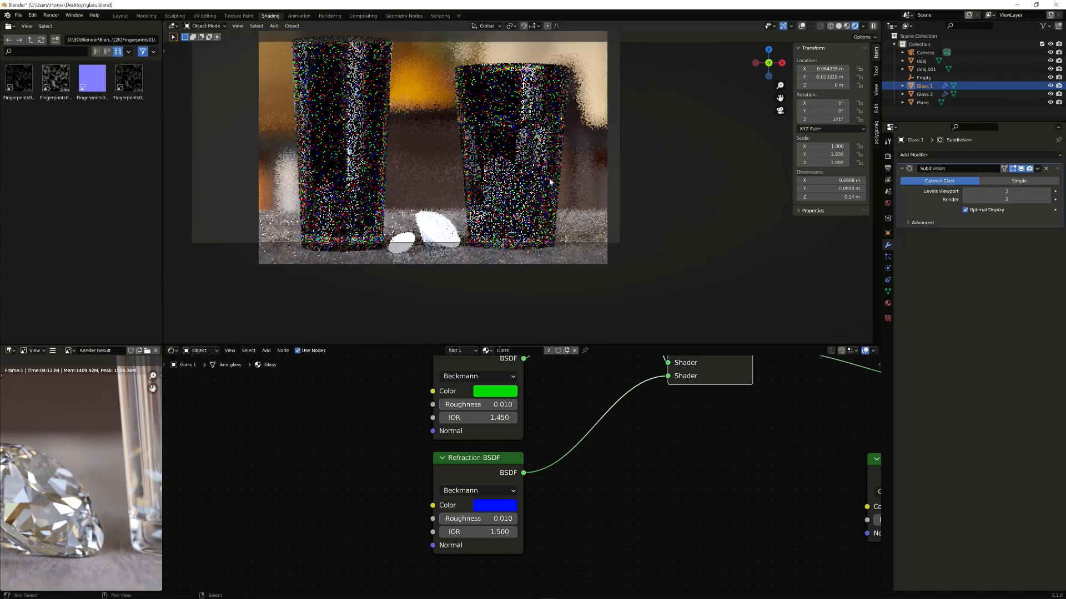
pyautogui.hotkey('ctrl', 'b')
pyautogui.moveTo(425, 141); pyautogui.dragTo(614, 282)
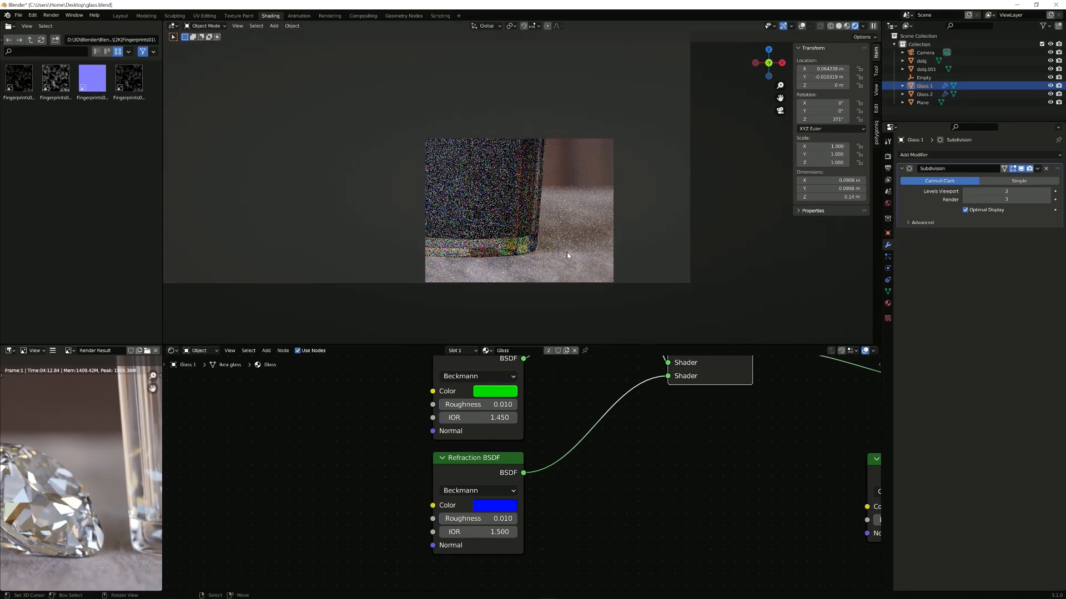
pyautogui.click(801, 25)
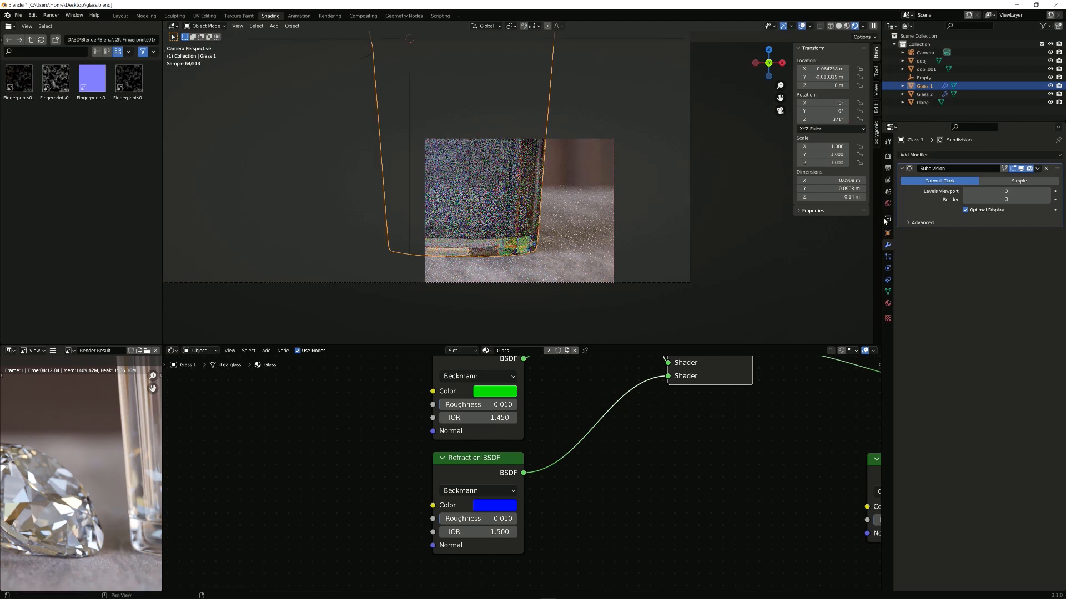
# Step: Set viewport Denoise Start Sample and Max Samples both to 32 in Render Properties
pyautogui.click(888, 156)
pyautogui.click(1001, 274)
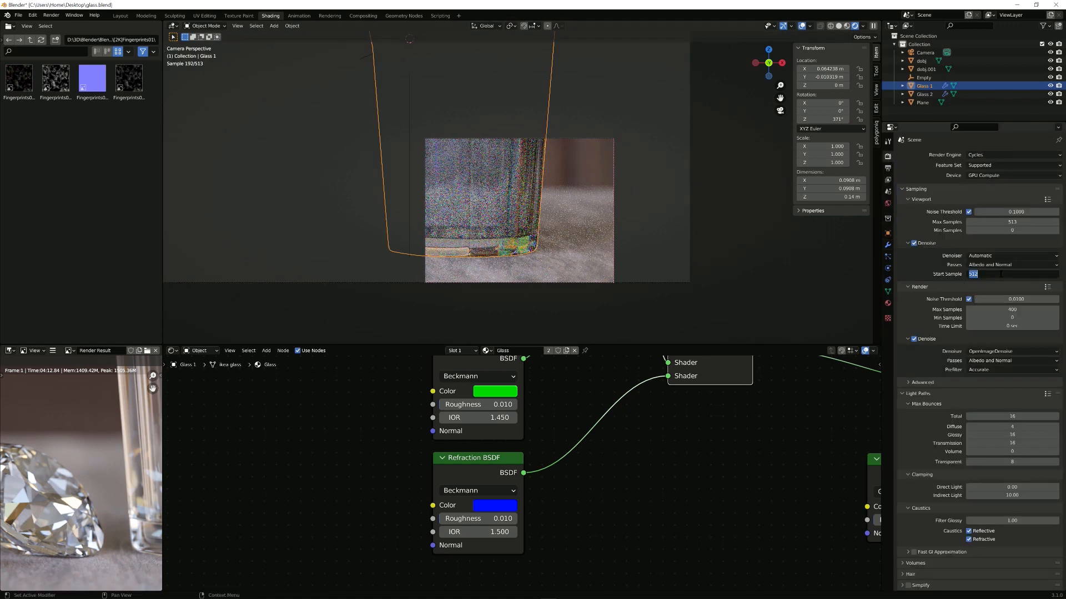
pyautogui.write('32')
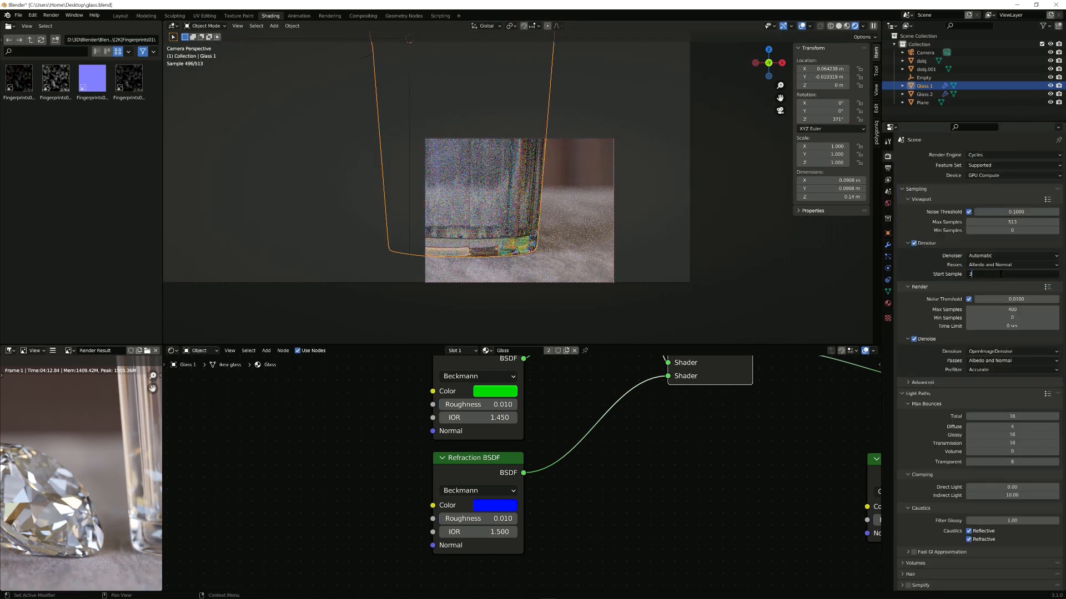
pyautogui.press('Return')
pyautogui.click(1014, 222)
pyautogui.write('32')
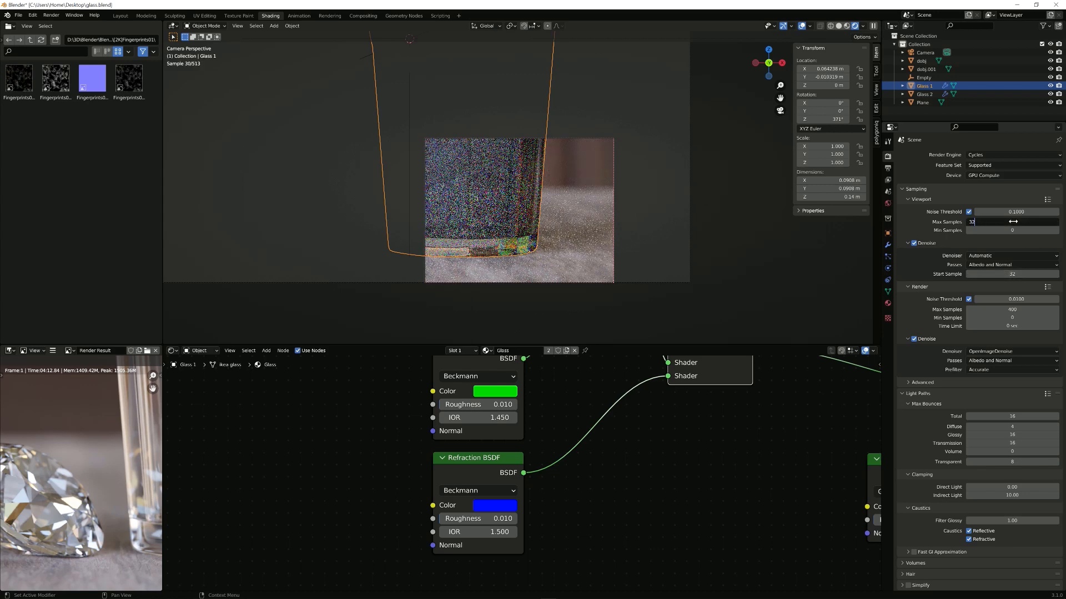
pyautogui.press('Return')
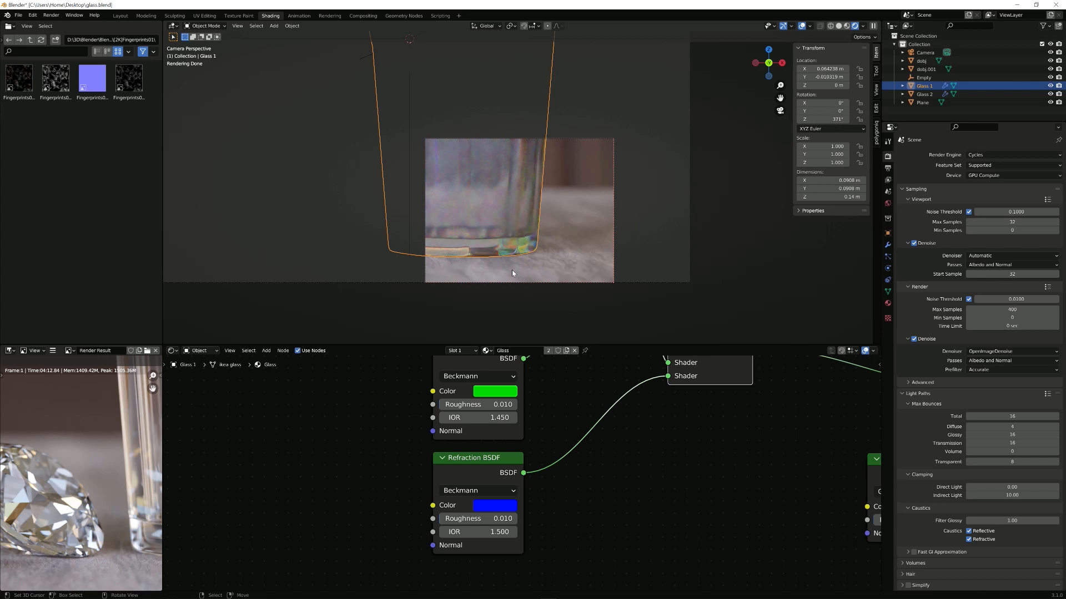
pyautogui.scroll(-5, 519, 279)
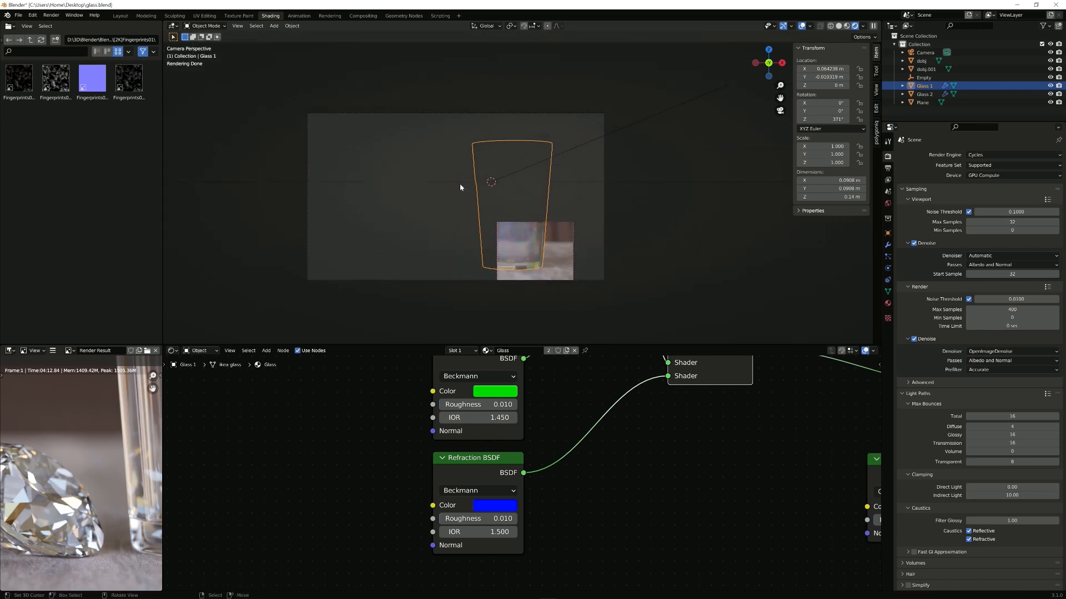
# Step: Redraw the viewport render region to cover the whole camera frame
pyautogui.hotkey('ctrl', 'b')
pyautogui.moveTo(309, 84); pyautogui.dragTo(605, 294)
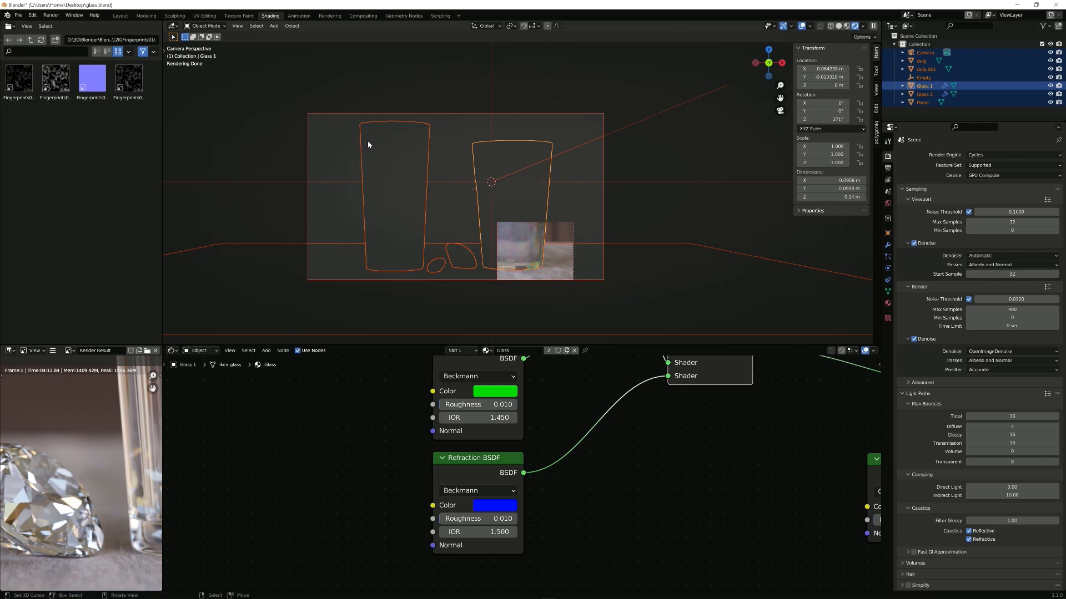
pyautogui.hotkey('ctrl', 'b')
pyautogui.press('Escape')
pyautogui.hotkey('ctrl', 'b')
pyautogui.moveTo(278, 85); pyautogui.dragTo(652, 296)
pyautogui.scroll(1, 616, 259)
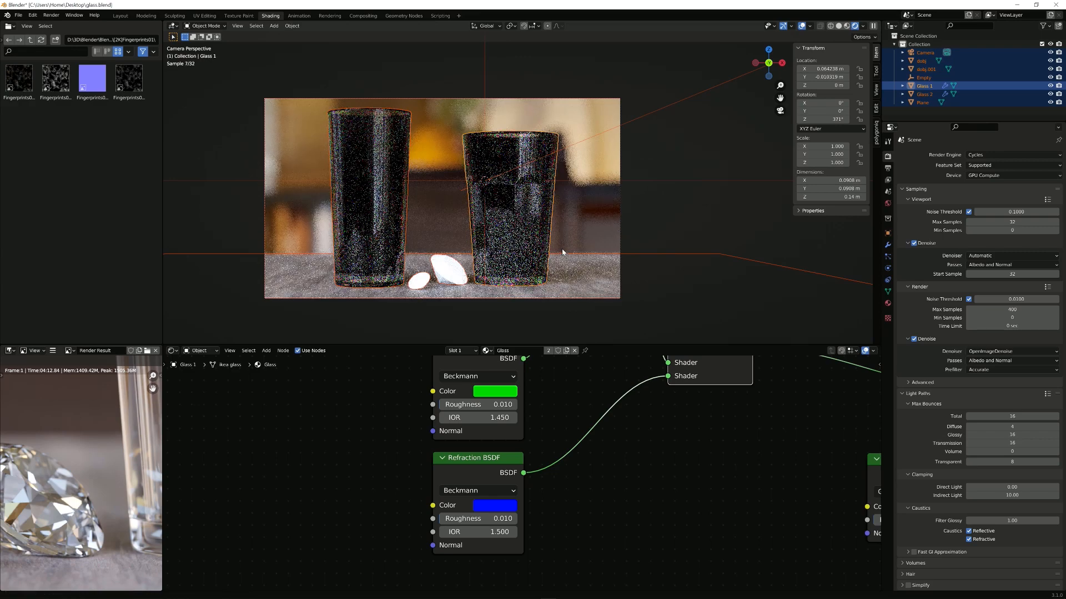
pyautogui.keyDown('shift'); pyautogui.moveTo(549, 253); pyautogui.dragTo(592, 258, button='middle'); pyautogui.keyUp('shift')
pyautogui.scroll(1, 566, 255)
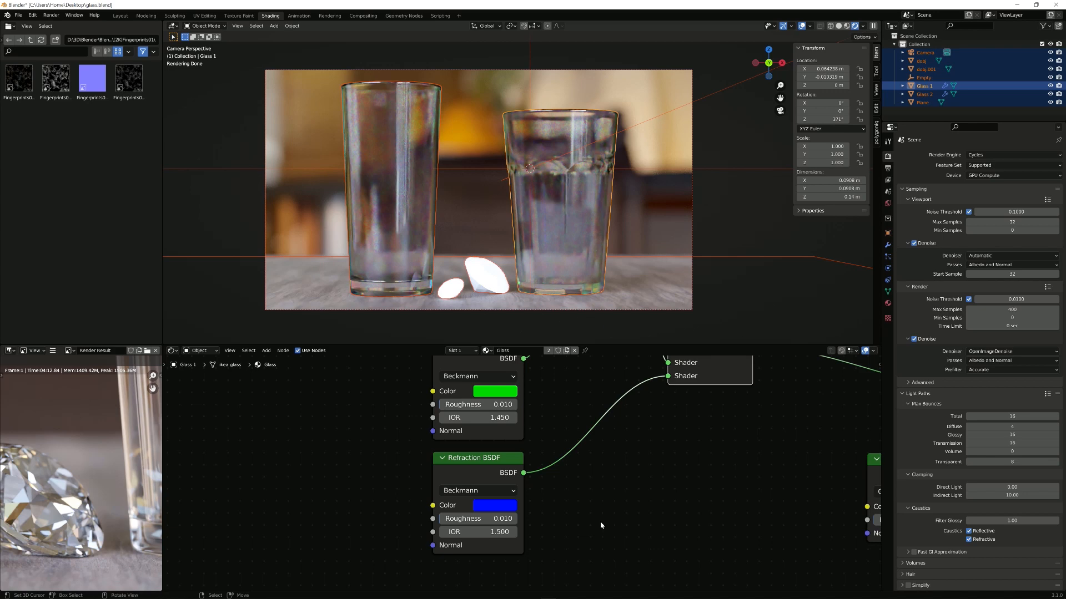
# Step: Move the Fresnel, Mix Shader and Glossy BSDF nodes left into a more compact layout
pyautogui.scroll(-3, 600, 526)
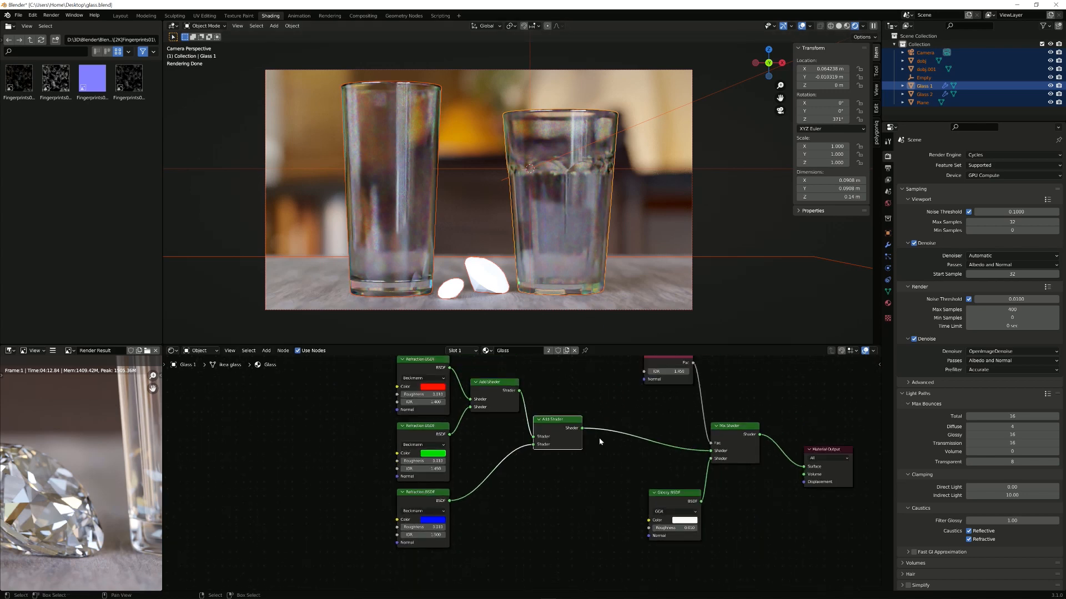
pyautogui.moveTo(600, 441); pyautogui.dragTo(546, 489, button='middle')
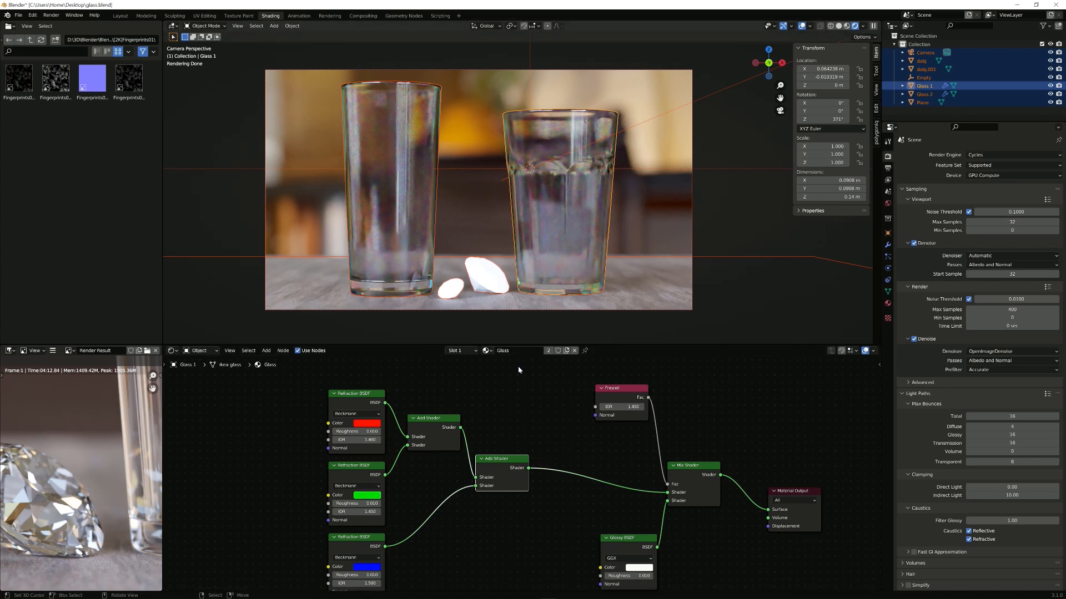
pyautogui.moveTo(616, 388); pyautogui.dragTo(523, 387)
pyautogui.moveTo(692, 470); pyautogui.dragTo(606, 465)
pyautogui.moveTo(648, 530); pyautogui.dragTo(530, 515)
pyautogui.moveTo(638, 401); pyautogui.dragTo(611, 401, button='middle')
pyautogui.moveTo(639, 453); pyautogui.dragTo(593, 456, button='middle')
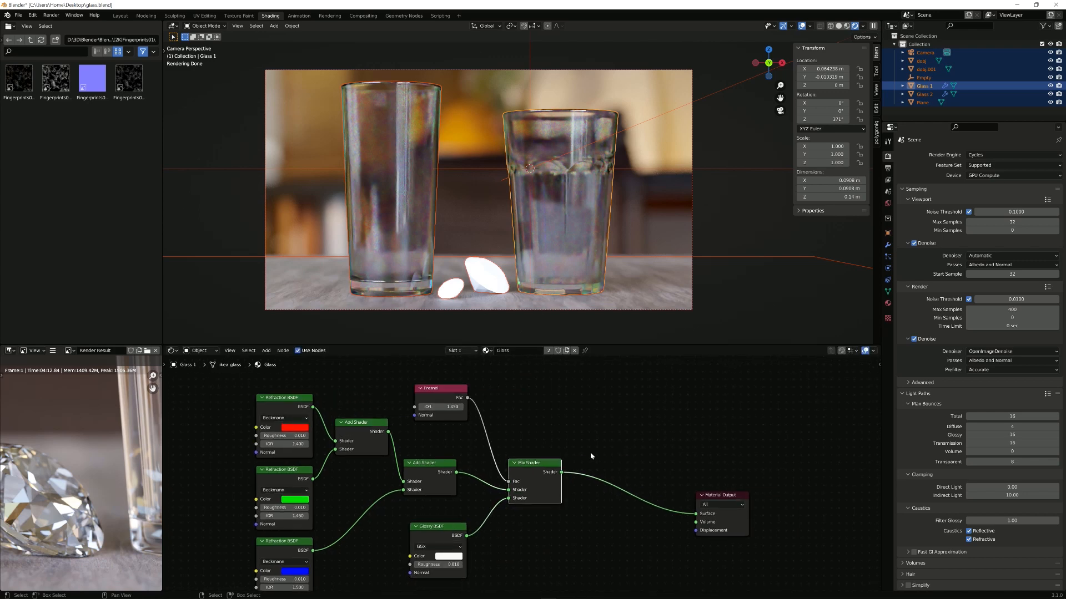
pyautogui.hotkey('shift', 'd')
# Step: Place the duplicated Mix Shader before Material Output and add a Light Path node above the mixes
pyautogui.click(686, 440)
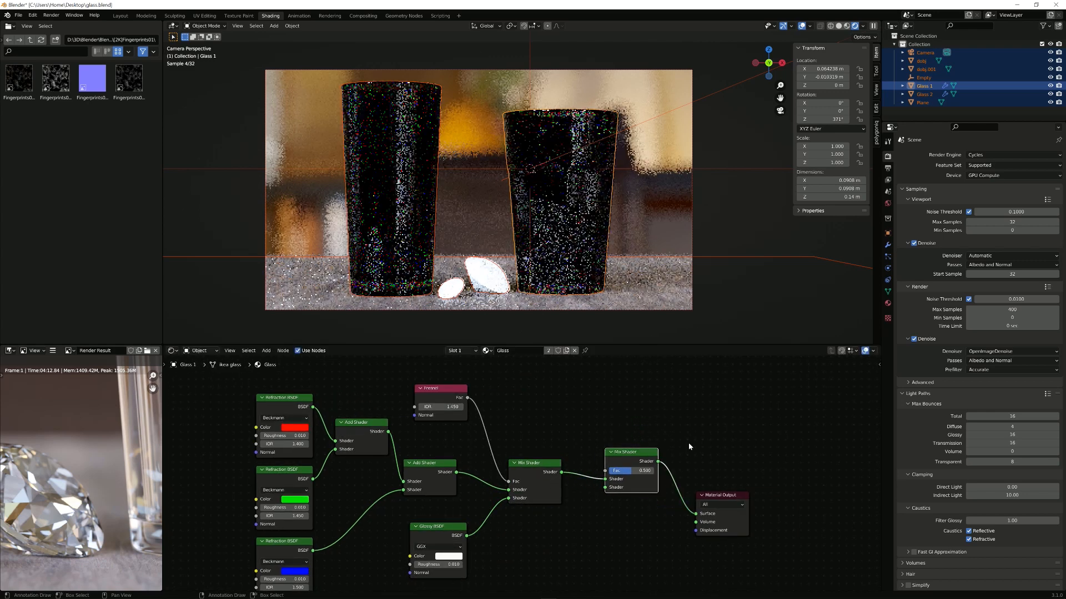
pyautogui.hotkey('shift', 'a')
pyautogui.write('light')
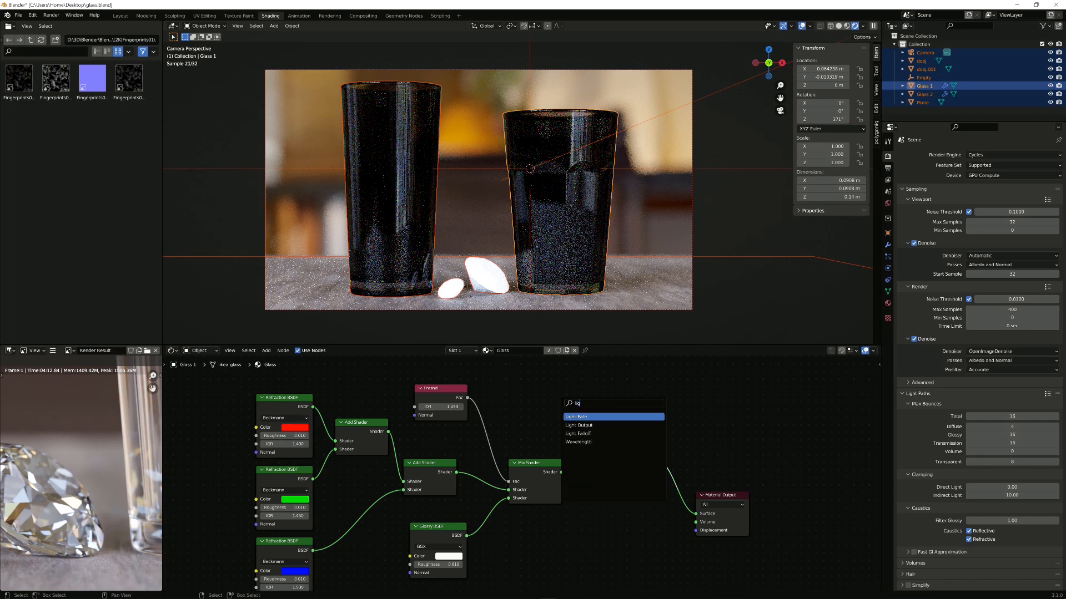
pyautogui.press('Return')
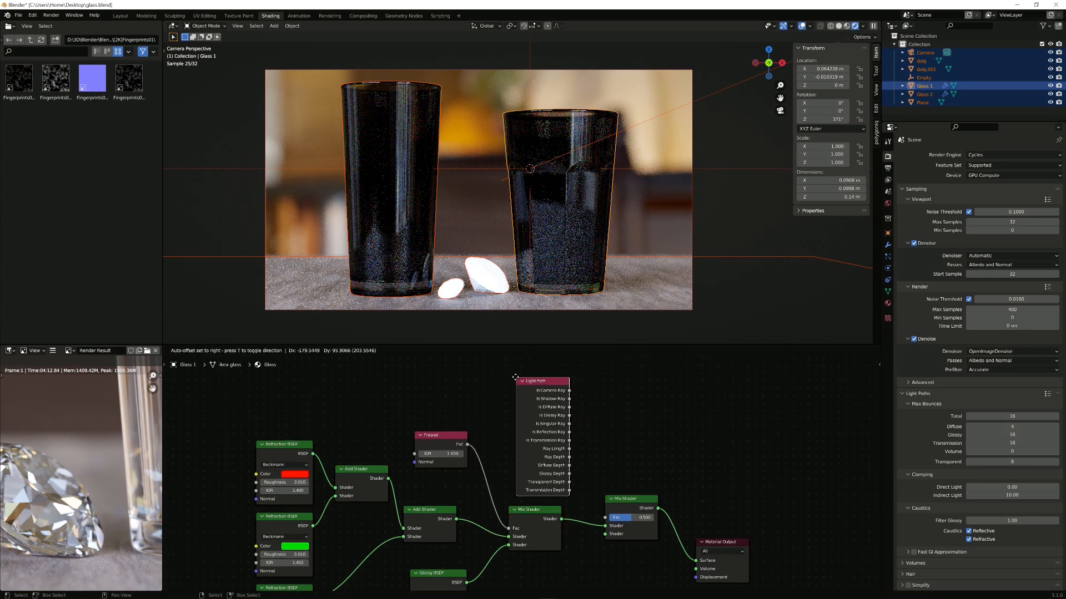
pyautogui.click(507, 393)
pyautogui.moveTo(567, 399); pyautogui.dragTo(566, 396, button='middle')
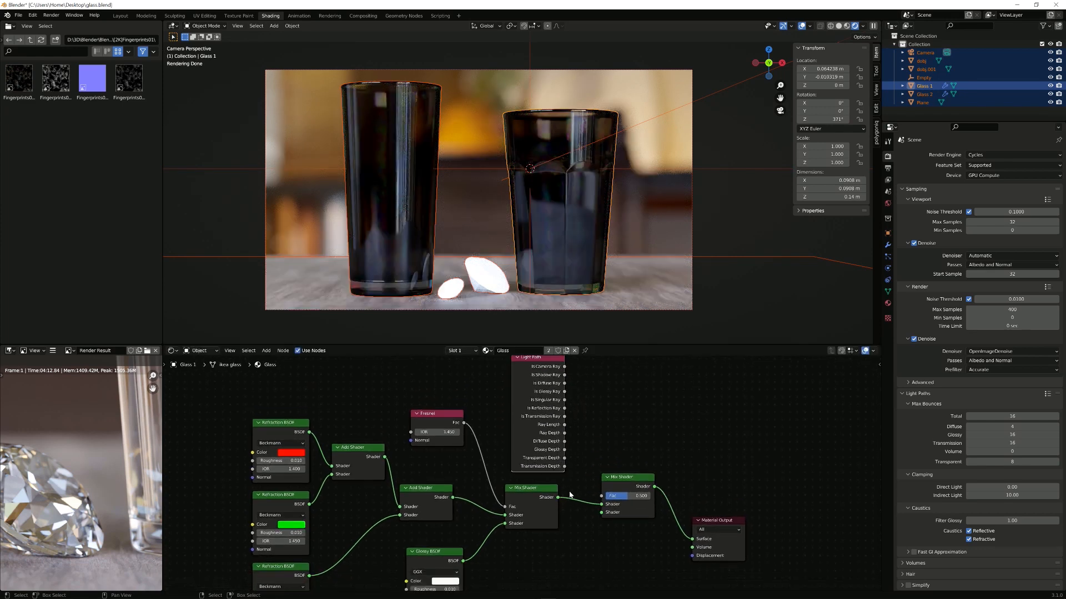
pyautogui.moveTo(571, 536); pyautogui.dragTo(564, 462, button='middle')
# Step: Add a Glass BSDF beside the Glossy BSDF and connect it into the second Mix Shader
pyautogui.hotkey('shift', 'a')
pyautogui.write('s')
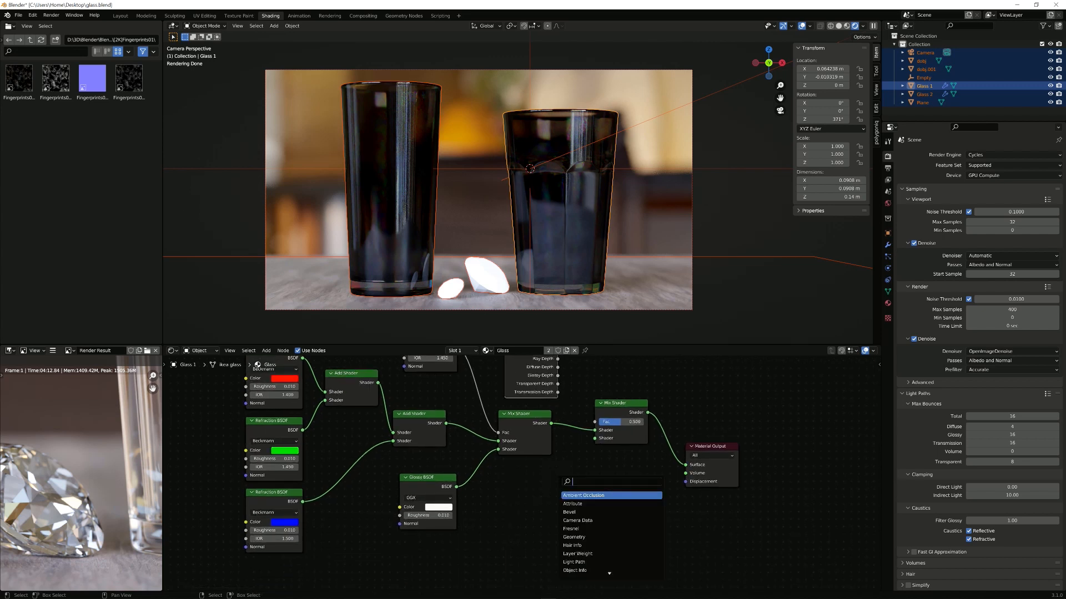
pyautogui.write('mix')
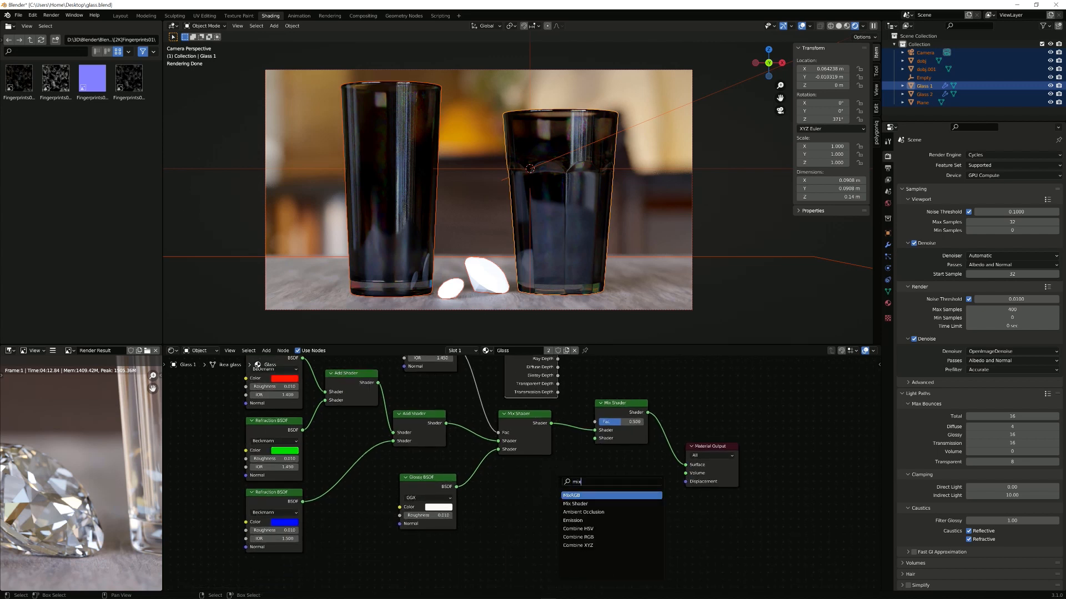
pyautogui.press('BackSpace')
pyautogui.press('BackSpace')
pyautogui.press('BackSpace')
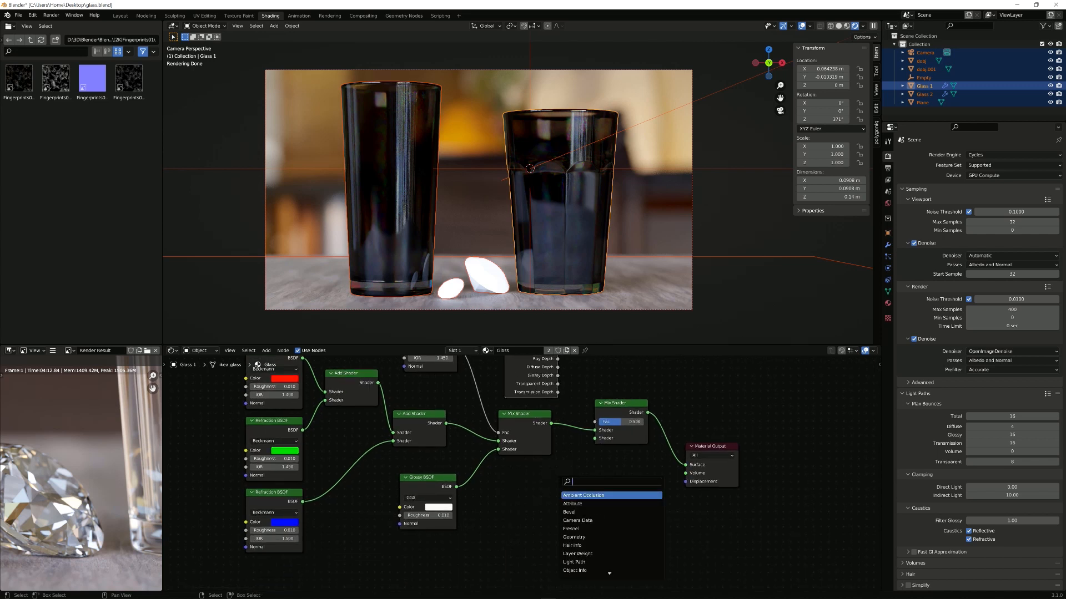
pyautogui.write('gla')
pyautogui.press('Return')
pyautogui.click(489, 474)
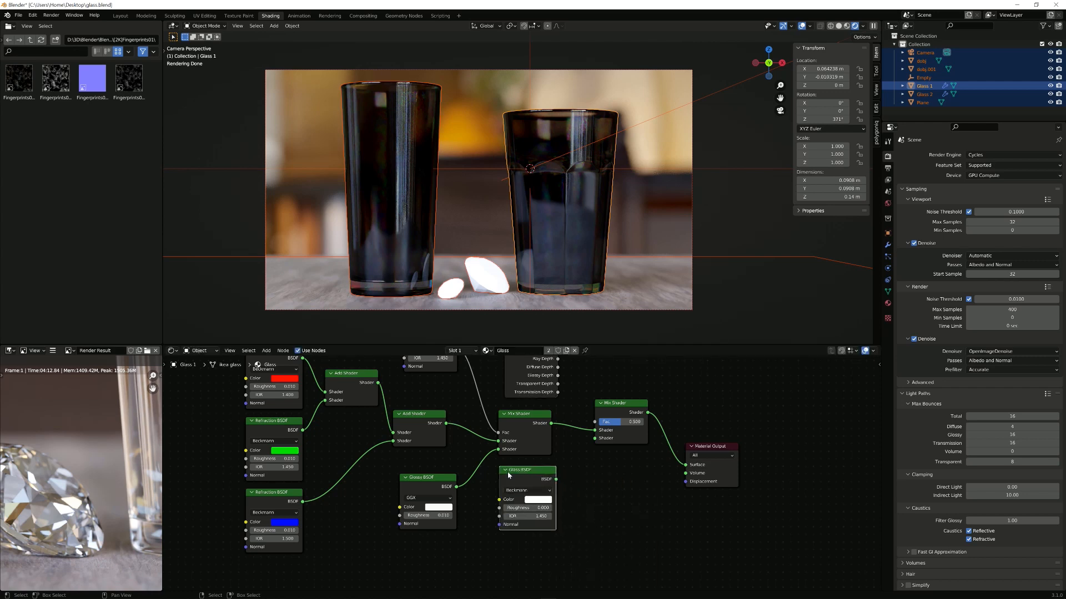
pyautogui.scroll(1, 266, 450)
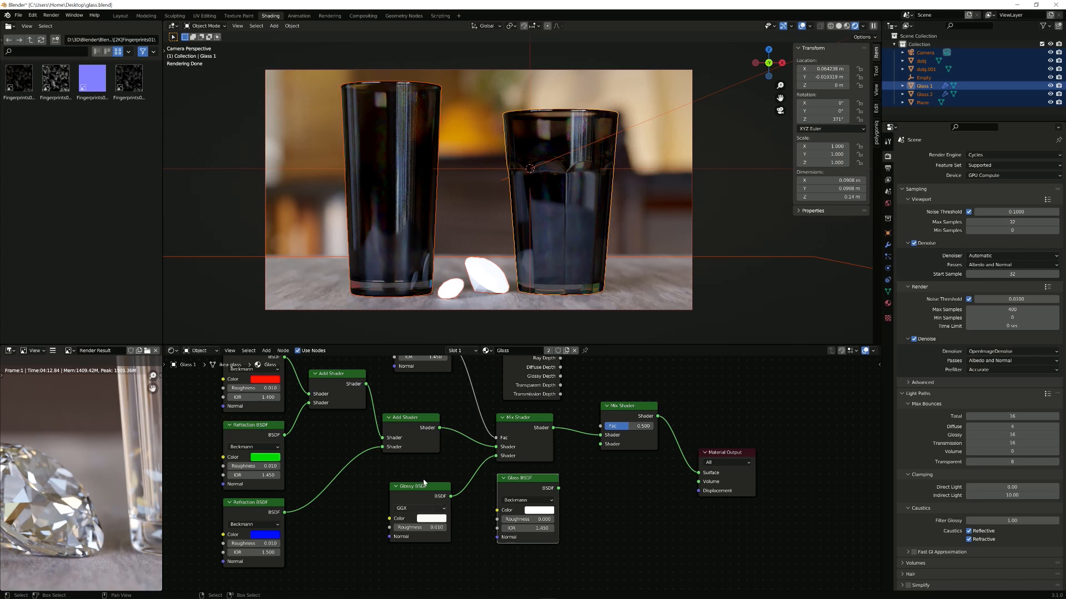
pyautogui.moveTo(491, 456); pyautogui.dragTo(413, 485, button='middle')
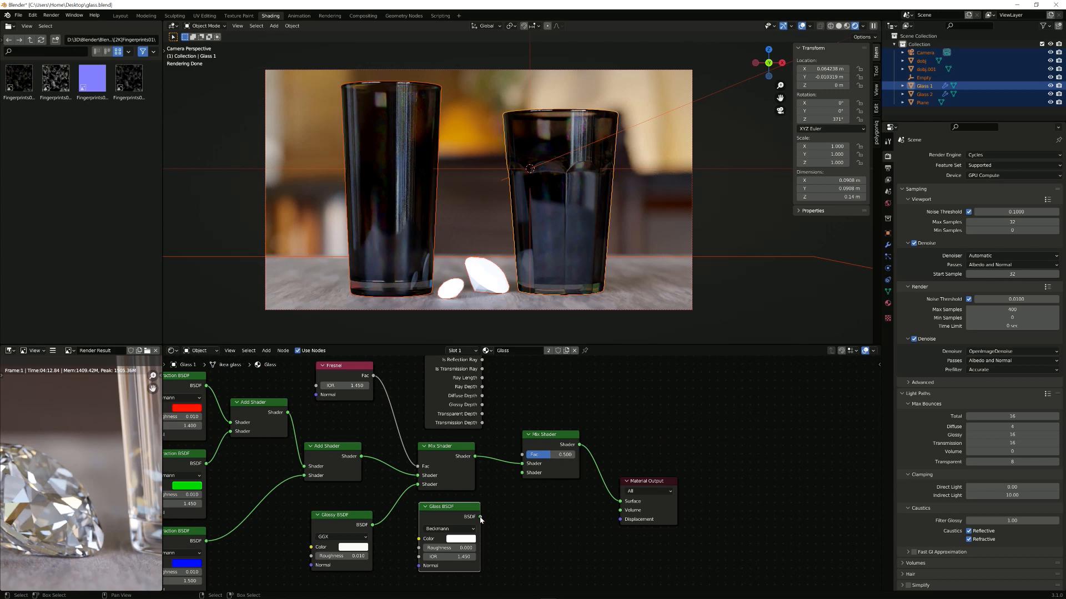
pyautogui.moveTo(480, 517); pyautogui.dragTo(523, 473)
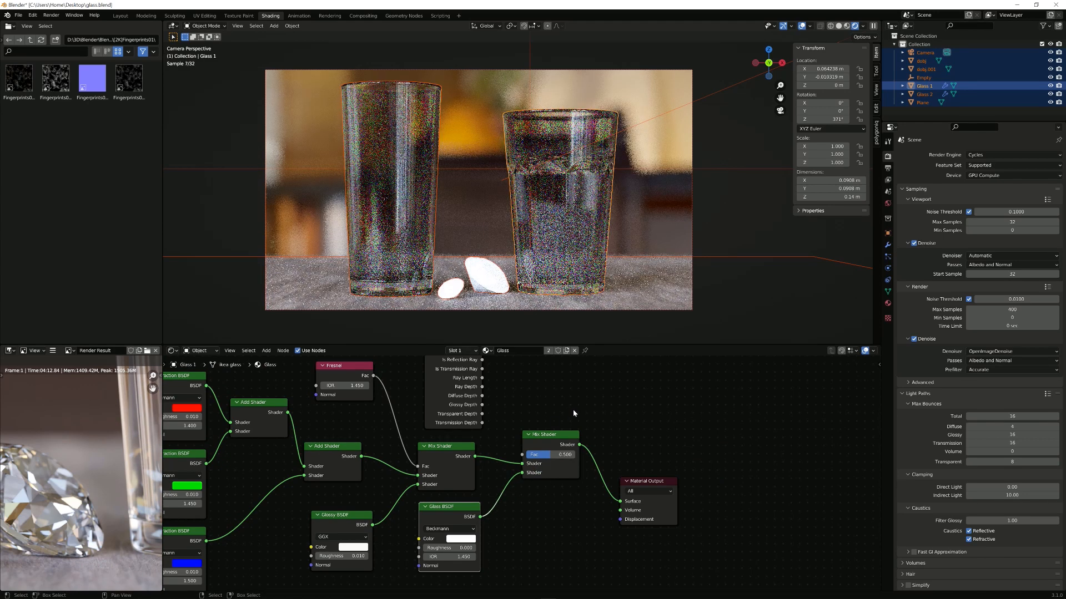
pyautogui.moveTo(552, 413); pyautogui.dragTo(545, 454, button='middle')
# Step: Connect Light Path's Is Transmission Ray to the second Mix Shader's Fac
pyautogui.moveTo(498, 427); pyautogui.dragTo(497, 429, button='middle')
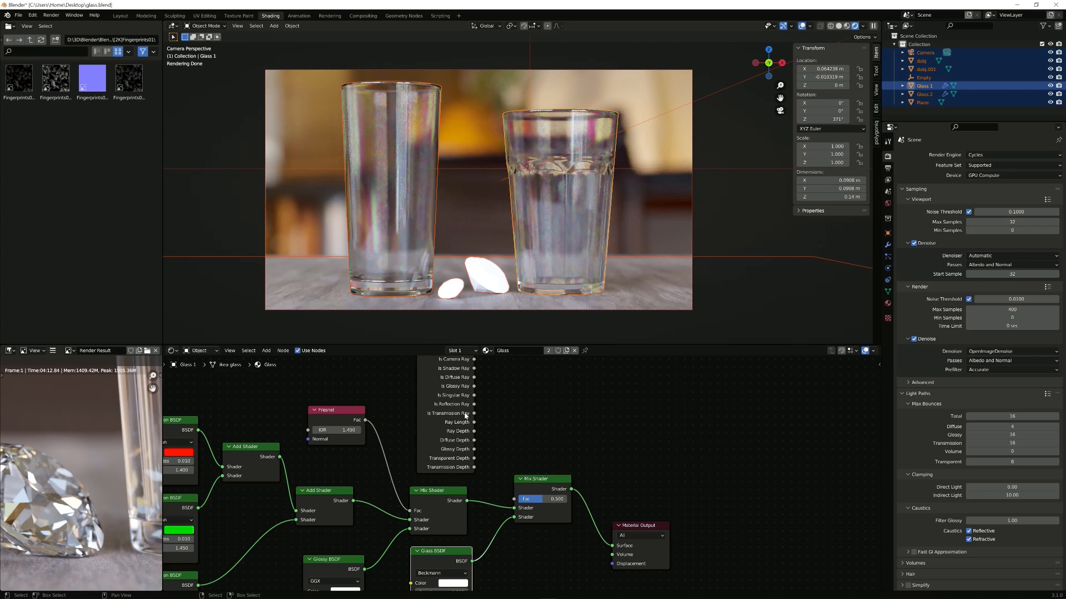
pyautogui.moveTo(474, 467); pyautogui.dragTo(515, 499)
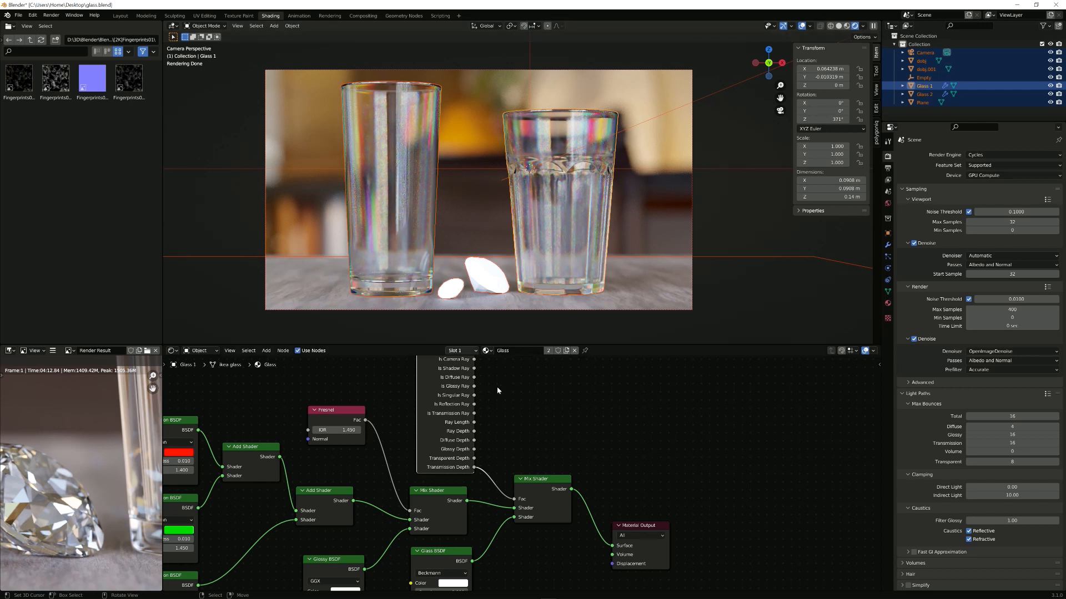
pyautogui.moveTo(497, 389); pyautogui.dragTo(495, 399, button='middle')
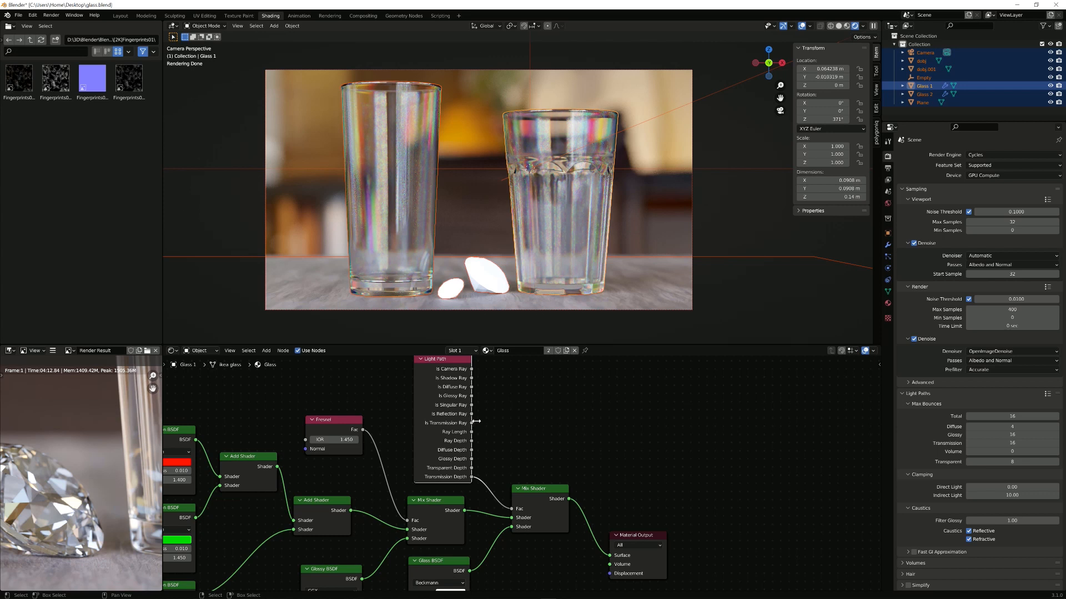
pyautogui.moveTo(471, 423); pyautogui.dragTo(515, 509)
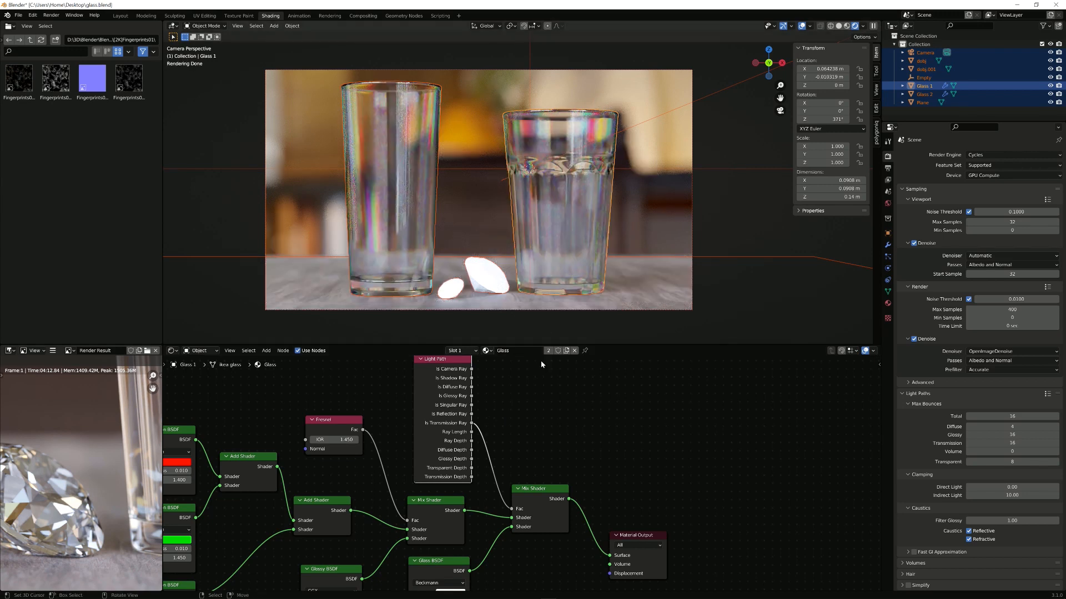
# Step: Reframe the node tree and shift the Material Output node up and to the right
pyautogui.scroll(1, 527, 471)
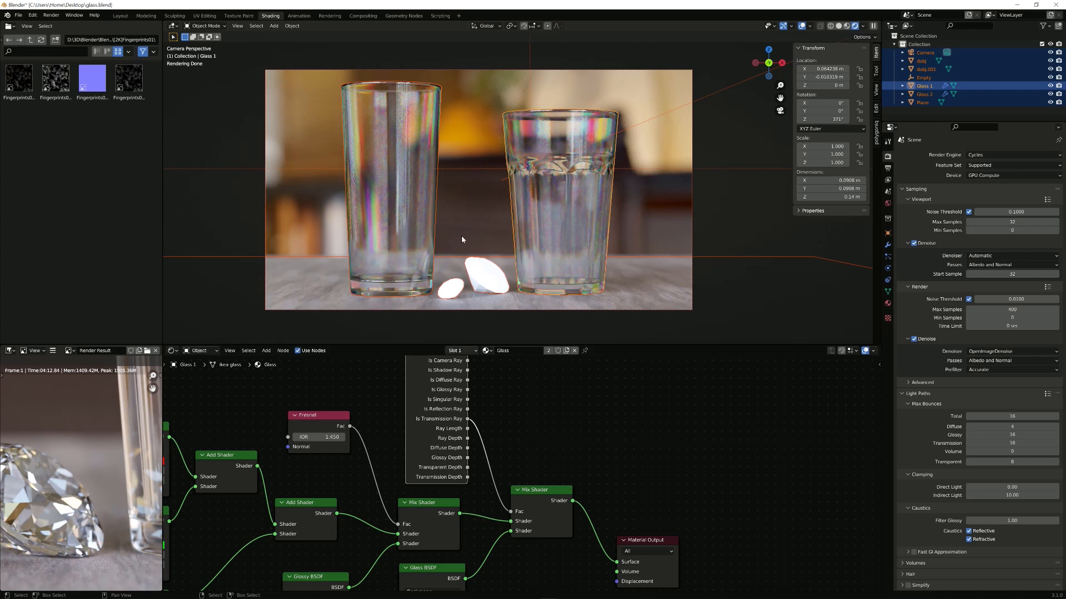
pyautogui.scroll(1, 518, 410)
pyautogui.scroll(-1, 516, 412)
pyautogui.moveTo(505, 404); pyautogui.dragTo(543, 364, button='middle')
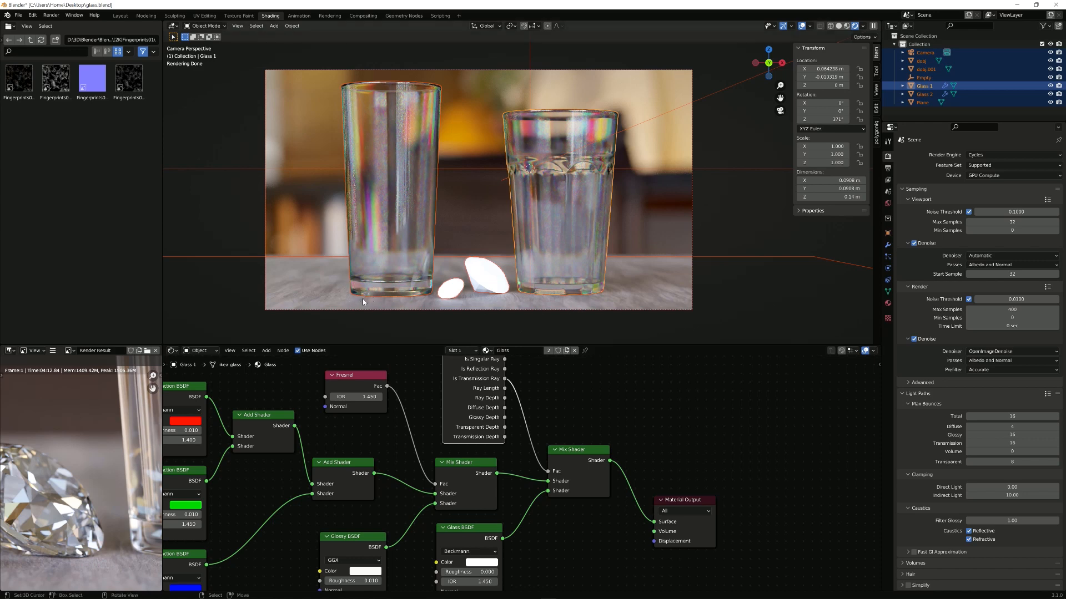
pyautogui.moveTo(587, 415); pyautogui.dragTo(470, 410, button='middle')
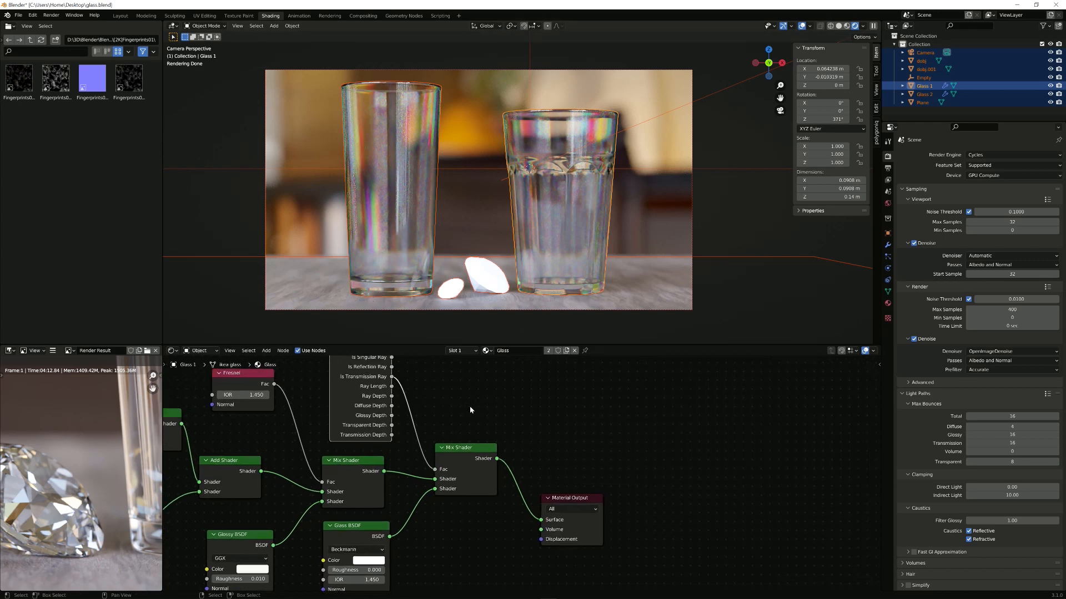
pyautogui.moveTo(597, 520); pyautogui.dragTo(652, 451)
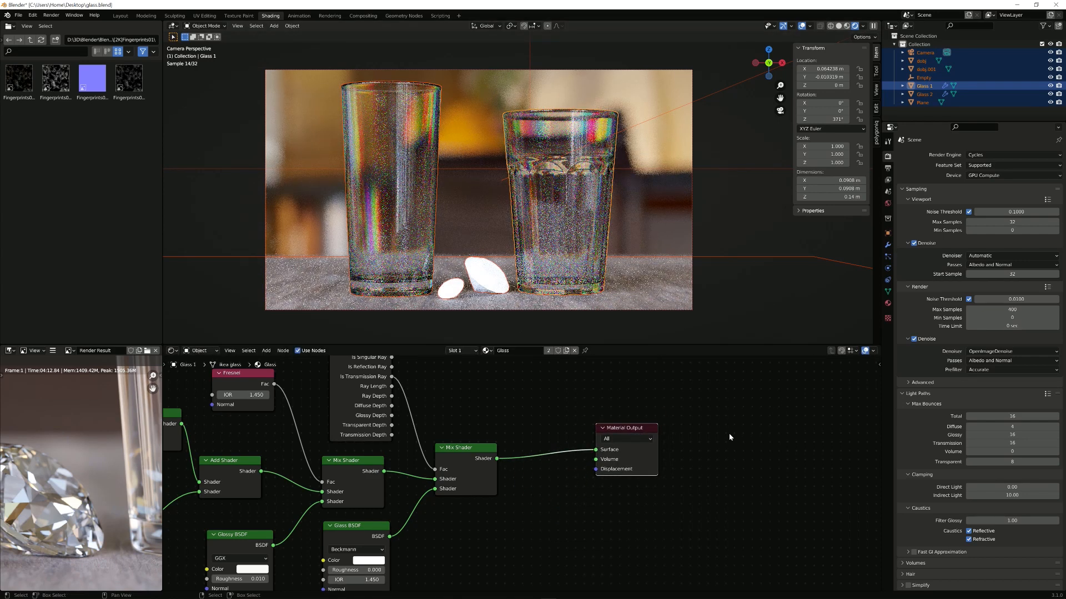
# Step: Edit the Glossy bounce limit and set Total and Transmission max bounces to 12
pyautogui.doubleClick(1014, 433)
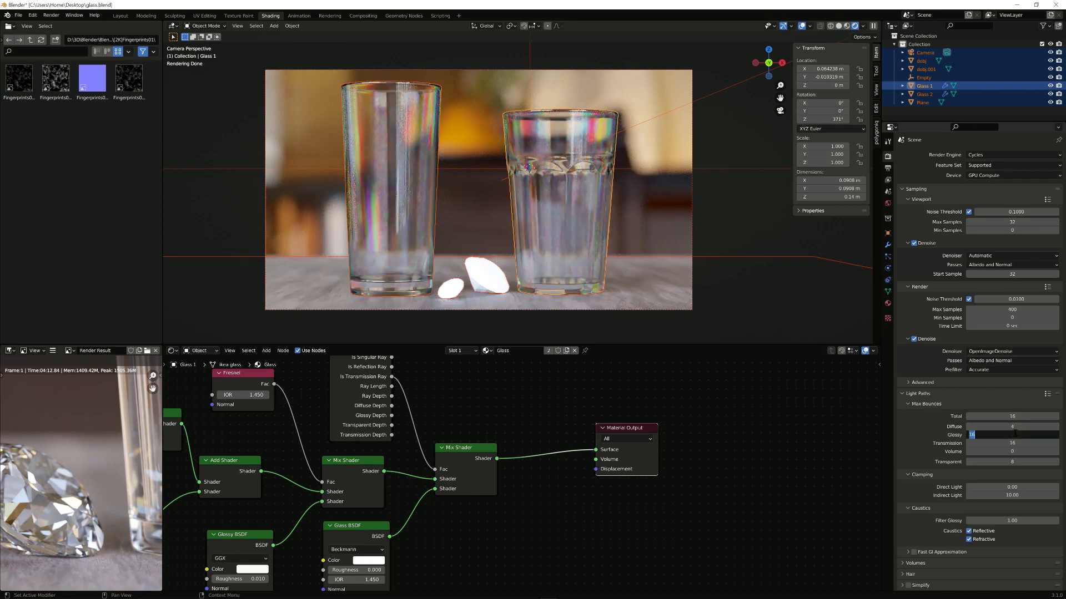
pyautogui.write('4')
pyautogui.press('Return')
pyautogui.doubleClick(1011, 417)
pyautogui.write('12')
pyautogui.press('Return')
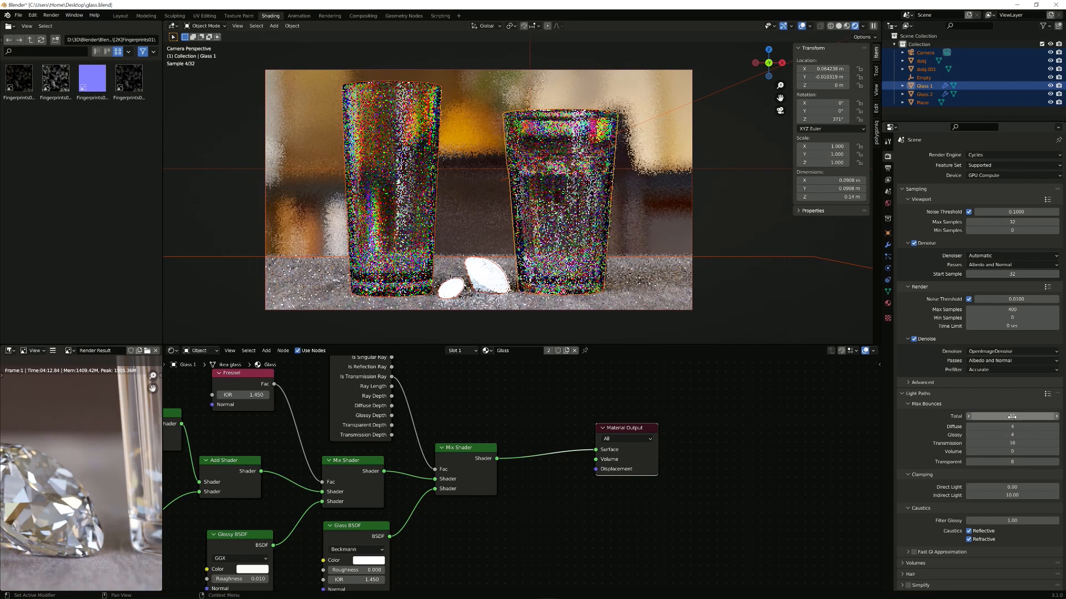
pyautogui.doubleClick(1008, 442)
pyautogui.write('12')
pyautogui.press('Return')
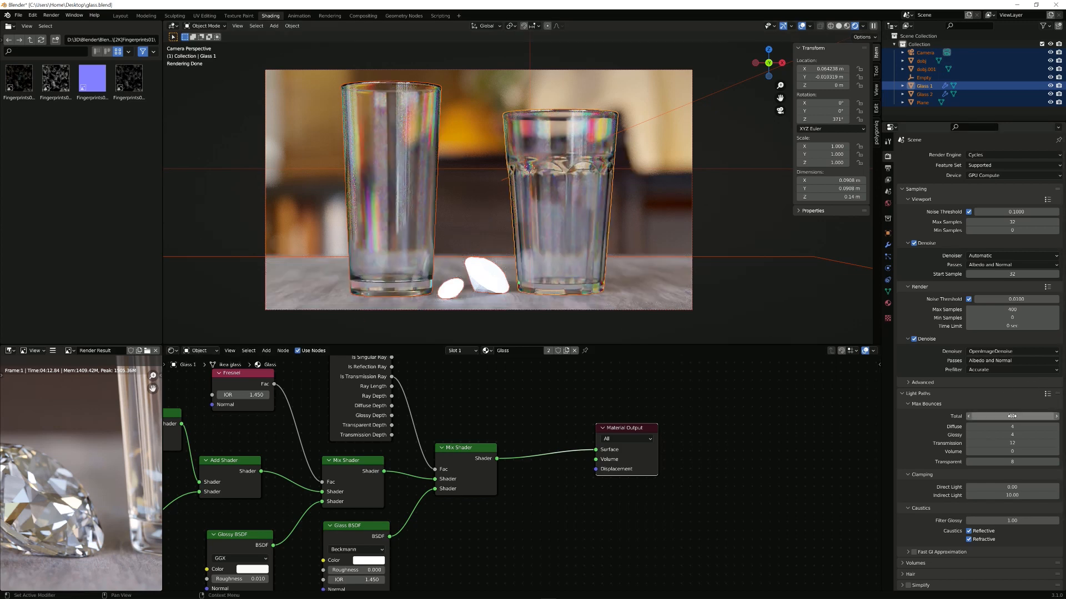
# Step: Try the Full Global Illumination and Direct Light presets, confirm Total 12, then hide viewport overlays
pyautogui.click(1048, 394)
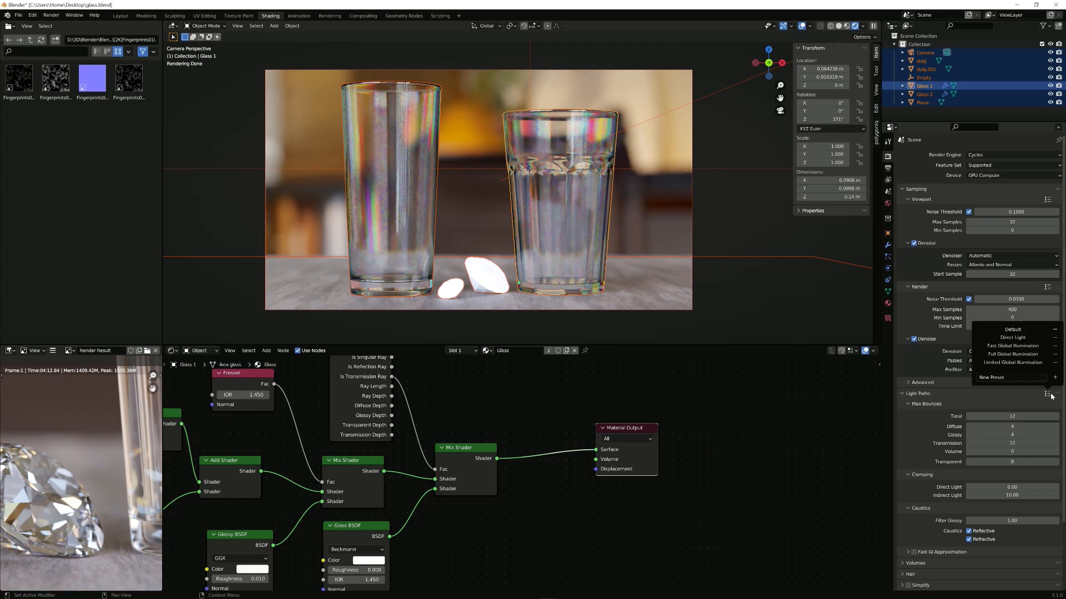
pyautogui.click(1012, 355)
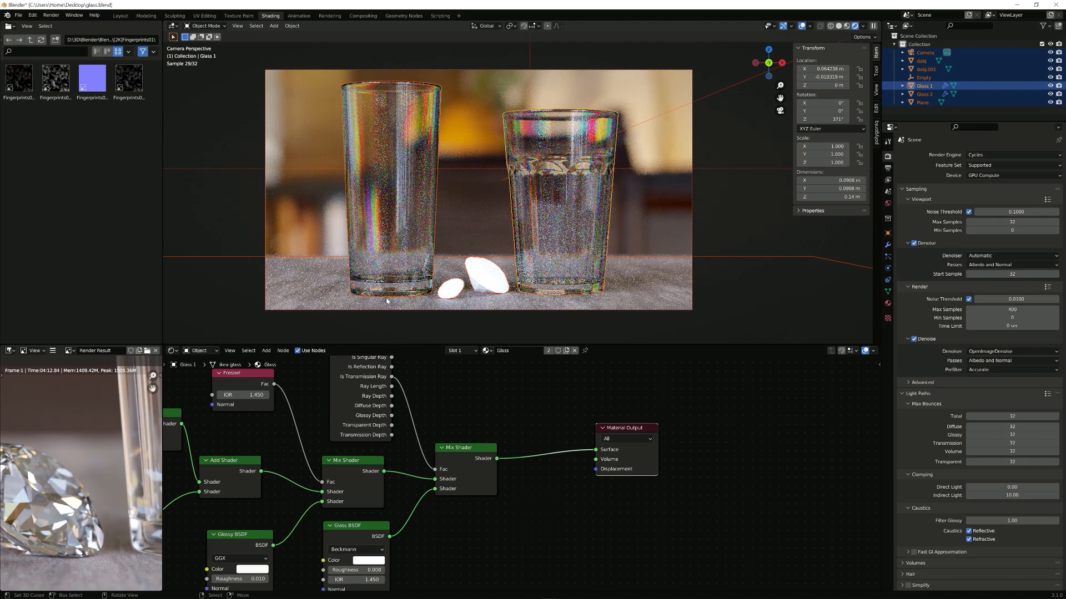
pyautogui.click(1047, 394)
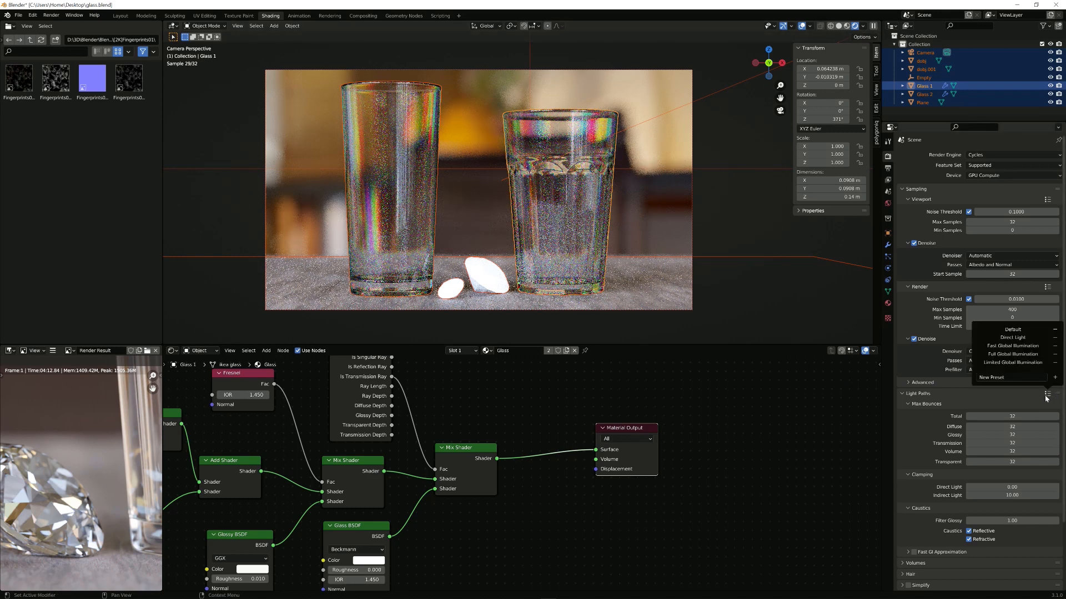
pyautogui.click(1013, 337)
pyautogui.click(1016, 415)
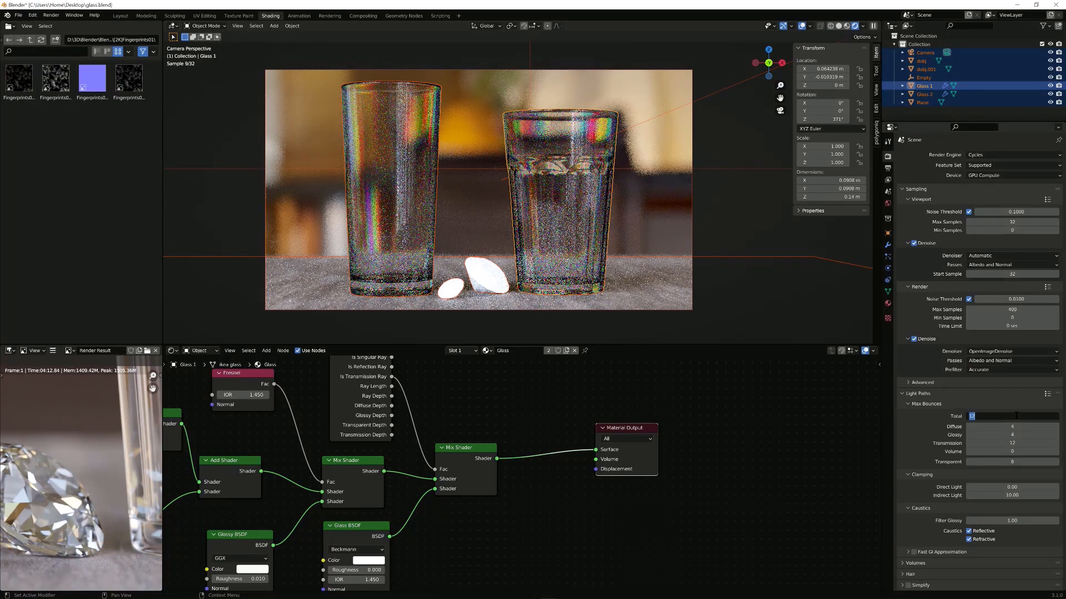
pyautogui.press('Return')
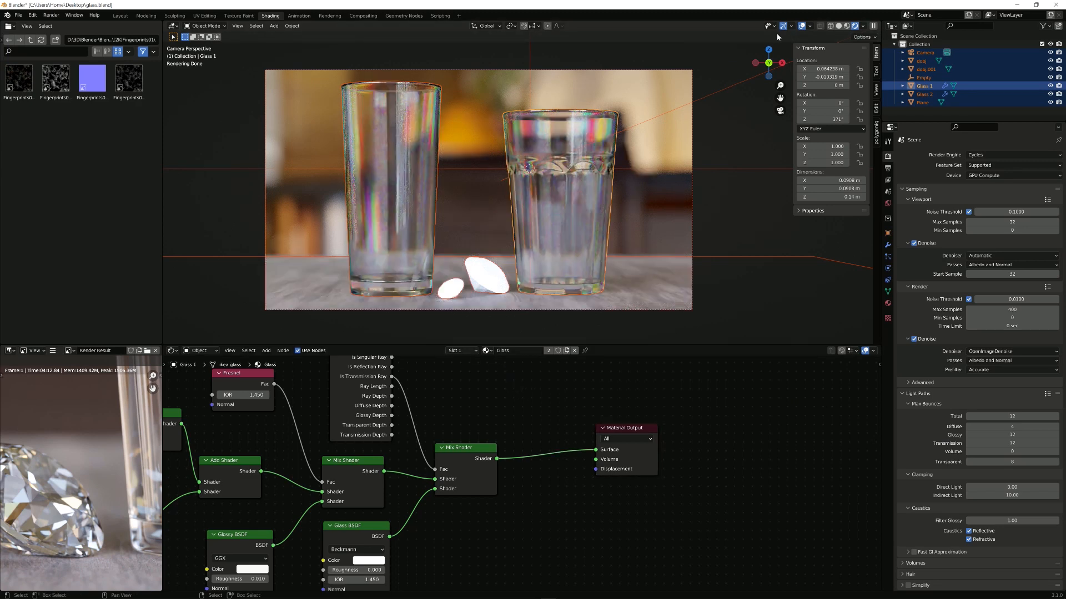
pyautogui.click(802, 27)
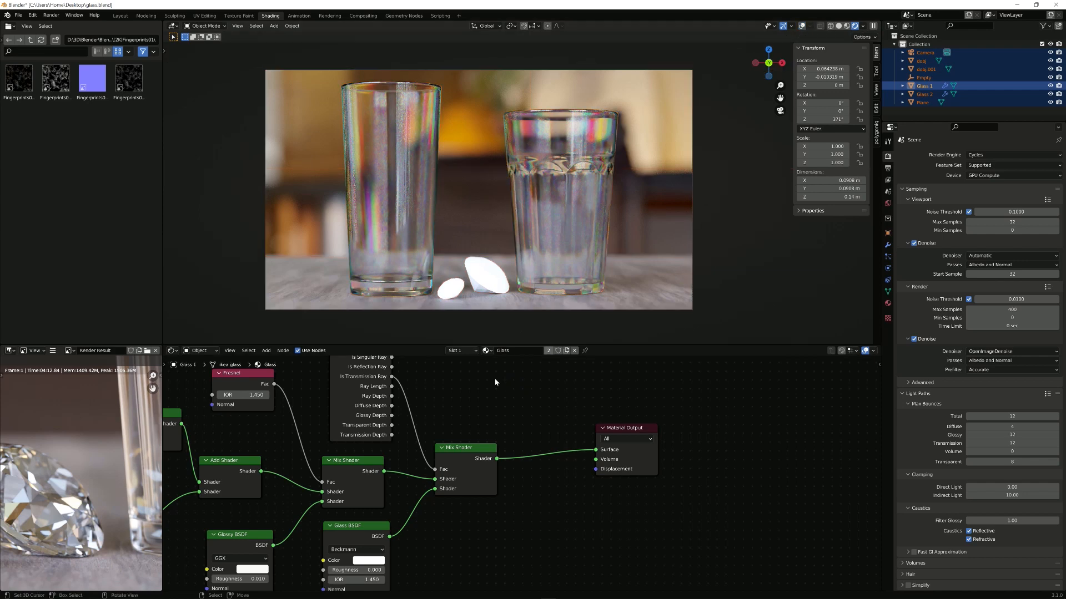
# Step: Search 'mix' and drop a Mix Shader (Fac 0.500) onto the link feeding Material Output
pyautogui.moveTo(486, 440); pyautogui.dragTo(522, 455, button='middle')
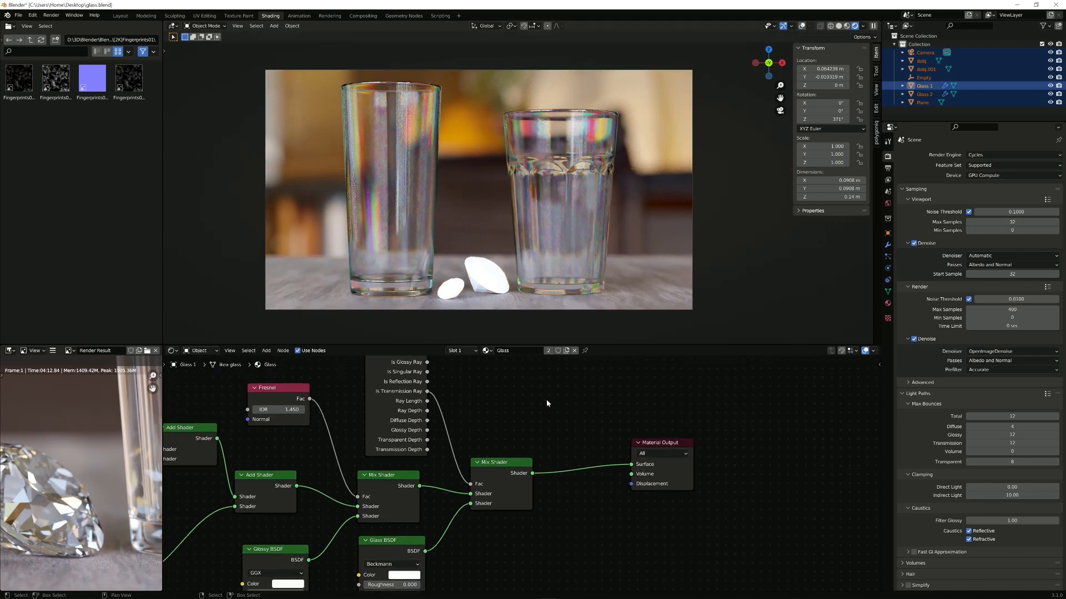
pyautogui.scroll(1, 552, 407)
pyautogui.hotkey('shift', 'a')
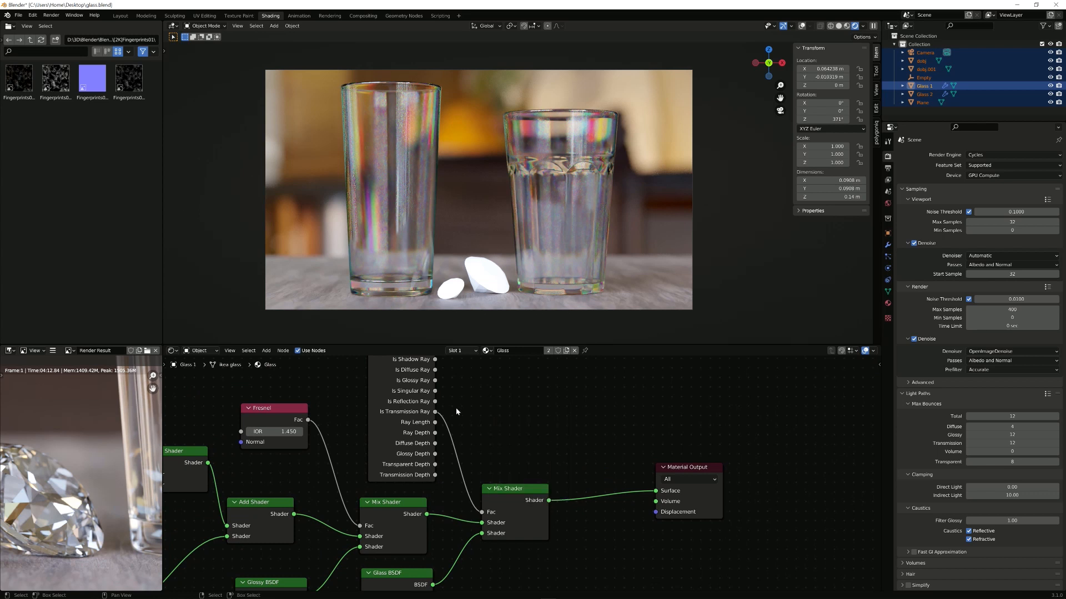
pyautogui.hotkey('shift', 'a')
pyautogui.click(515, 393)
pyautogui.write('mi')
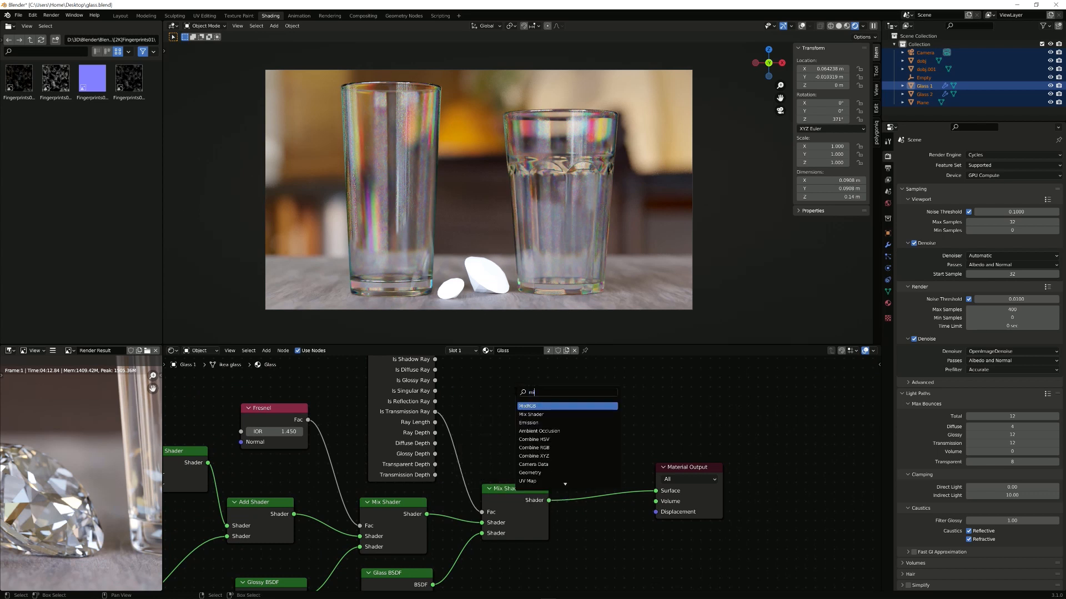
pyautogui.write('x')
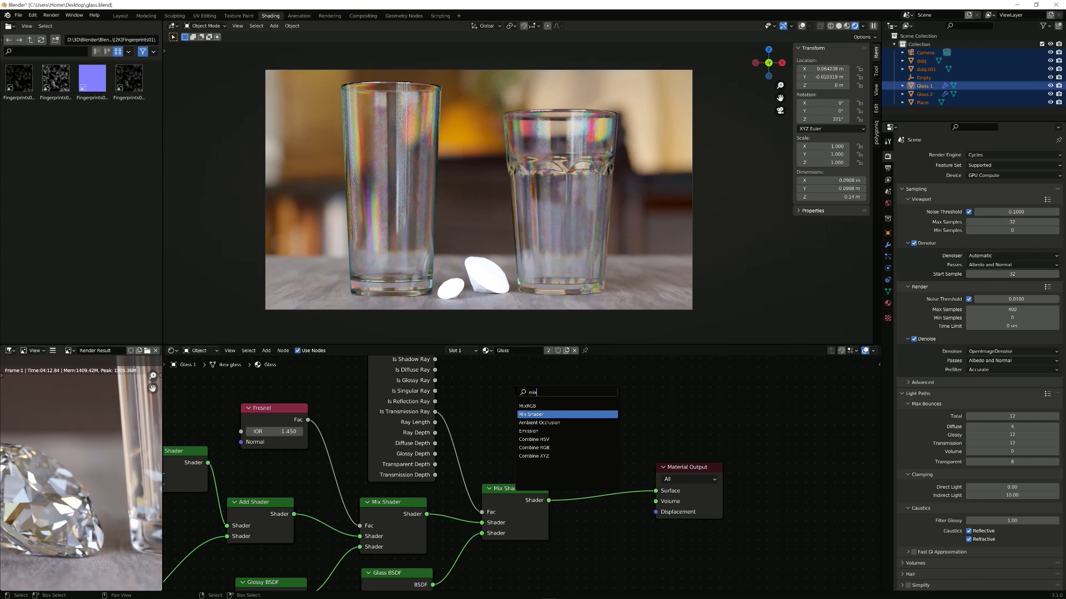
pyautogui.press('Return')
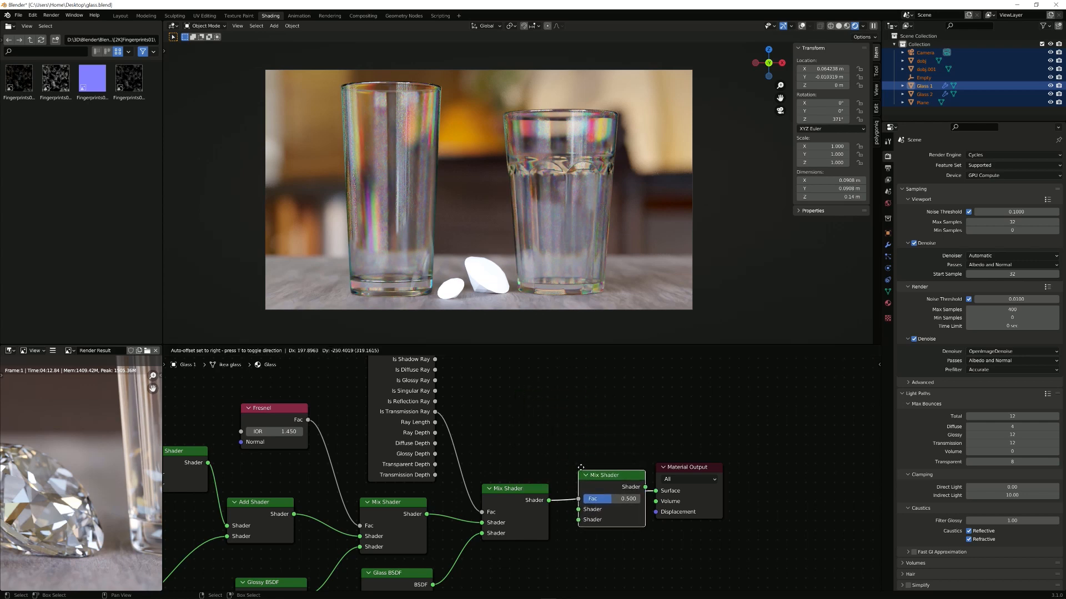
pyautogui.click(580, 468)
pyautogui.moveTo(524, 478); pyautogui.dragTo(522, 394, button='middle')
pyautogui.scroll(-2, 520, 444)
# Step: Add a Transparent BSDF below the mix shaders and wire it into the third Mix Shader's second Shader socket
pyautogui.hotkey('shift', 'a')
pyautogui.click(522, 394)
pyautogui.write('t')
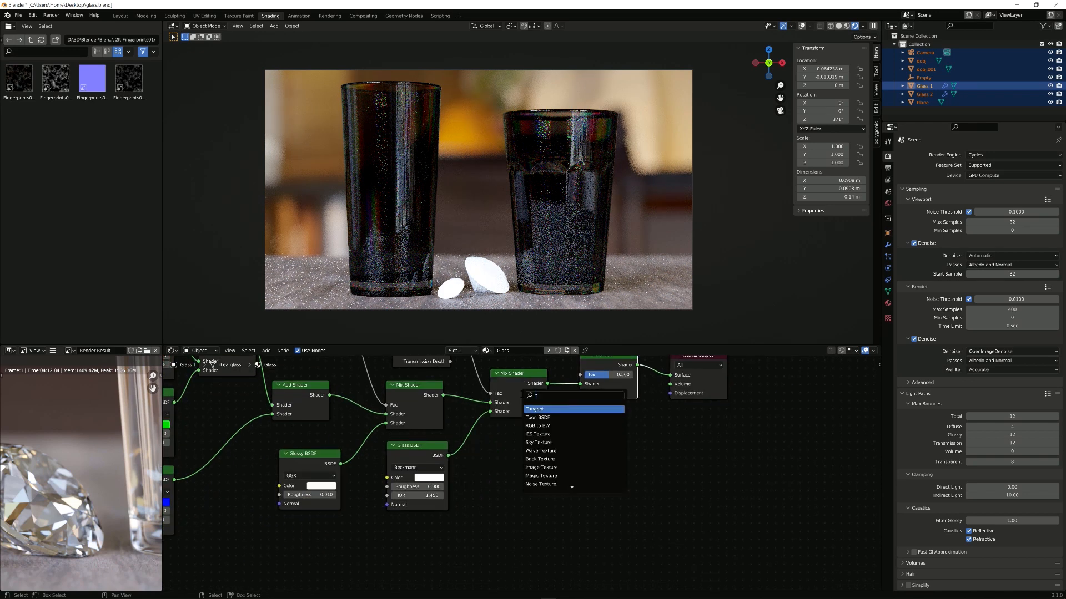
pyautogui.write('rans')
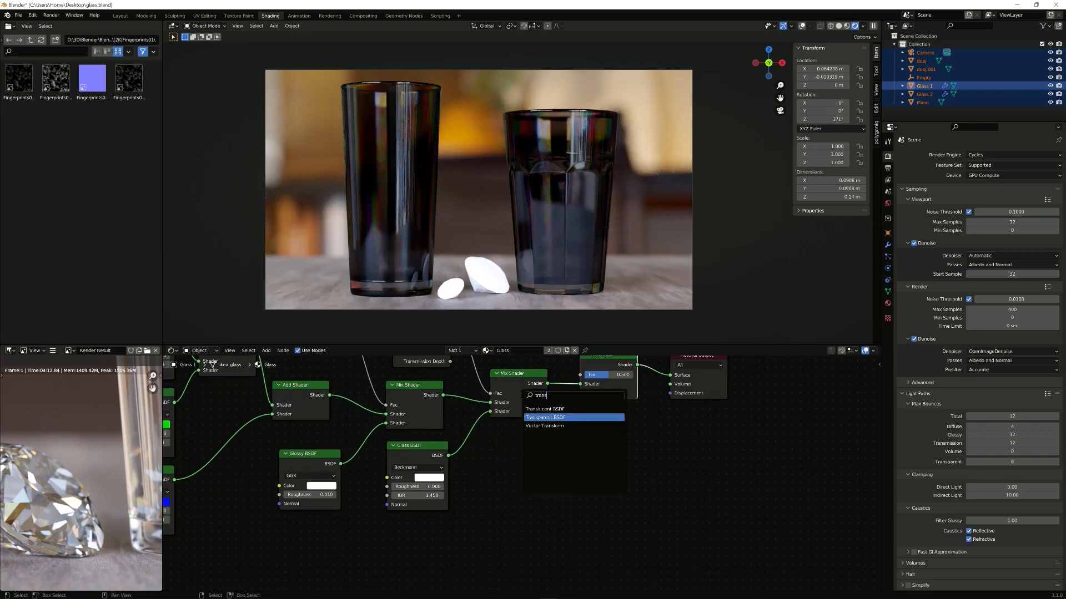
pyautogui.click(546, 417)
pyautogui.click(544, 456)
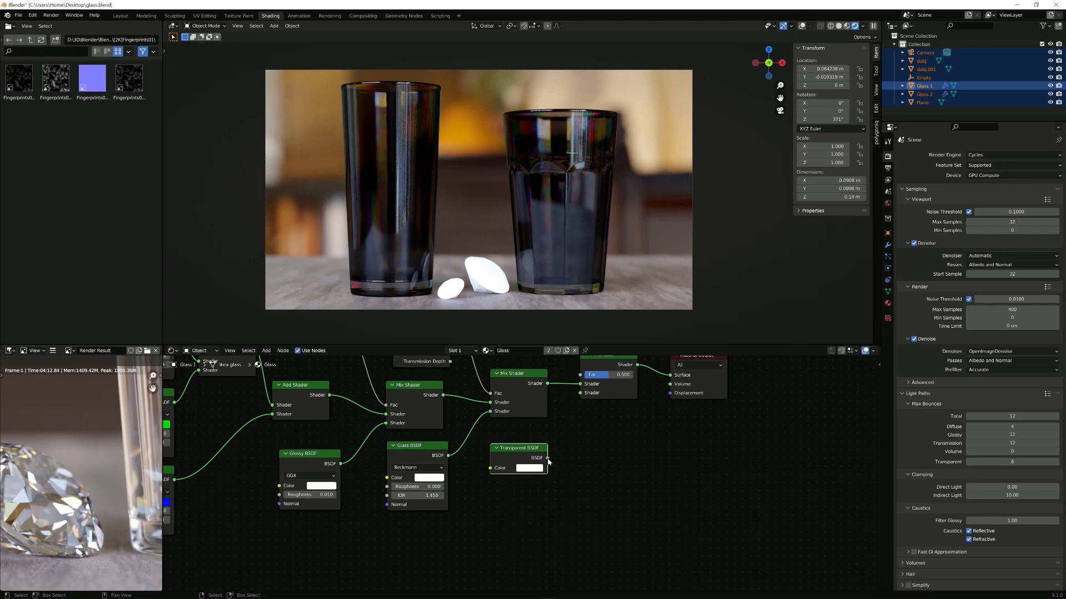
pyautogui.moveTo(547, 458); pyautogui.dragTo(580, 393)
pyautogui.moveTo(590, 378); pyautogui.dragTo(570, 441, button='middle')
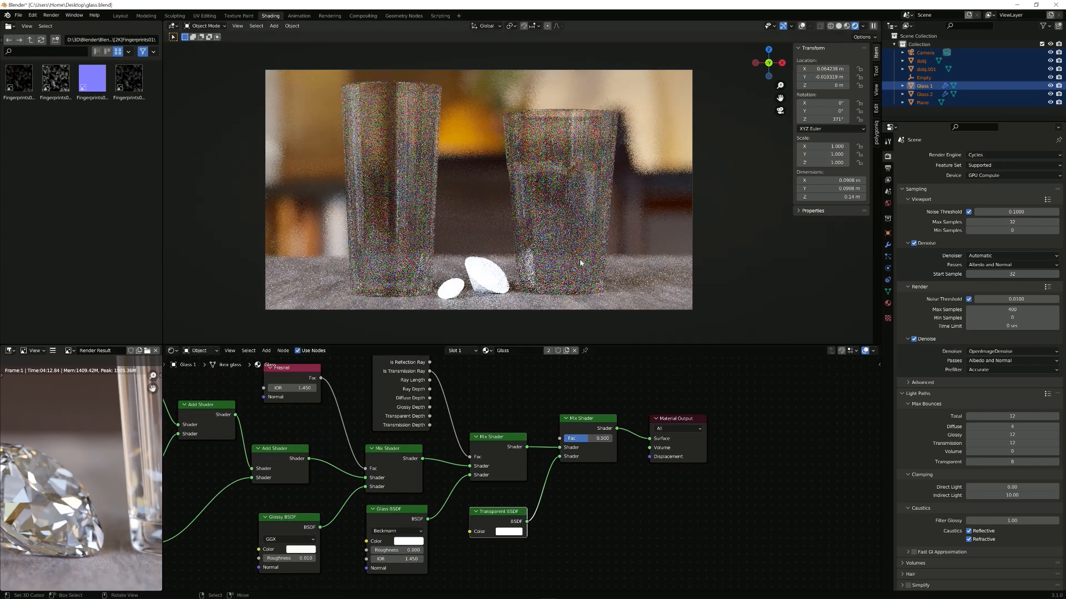
pyautogui.moveTo(437, 380); pyautogui.dragTo(439, 395, button='middle')
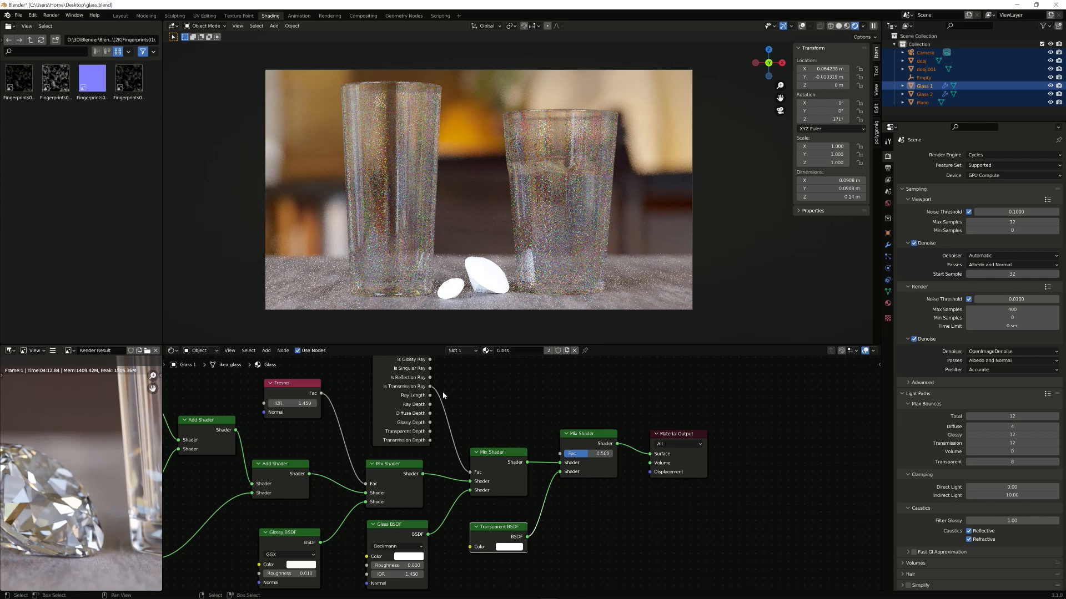
pyautogui.moveTo(439, 398); pyautogui.dragTo(434, 409, button='middle')
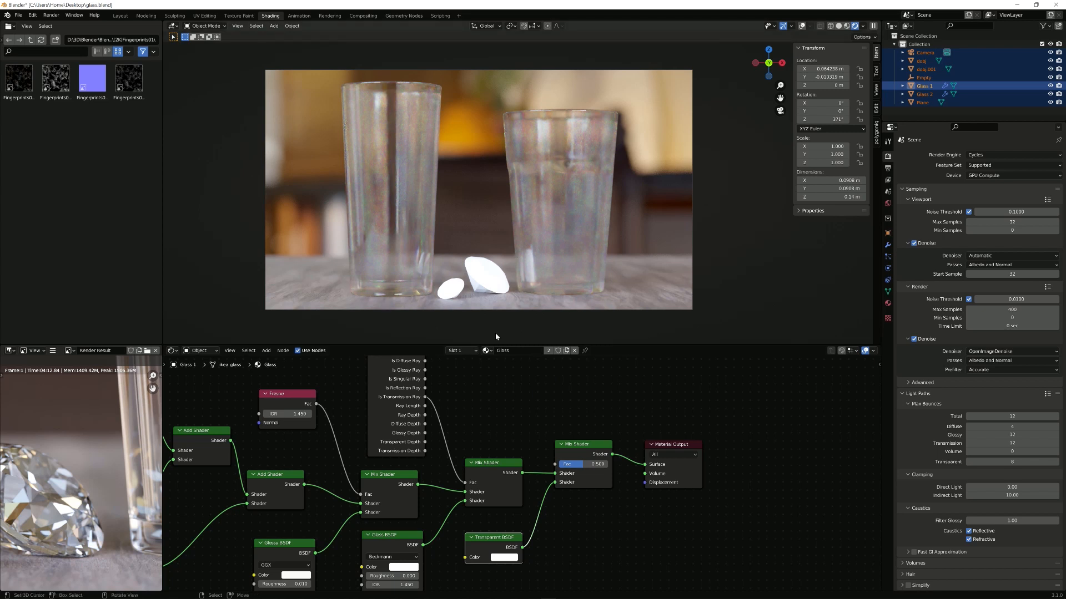
pyautogui.moveTo(434, 421); pyautogui.dragTo(454, 444, button='middle')
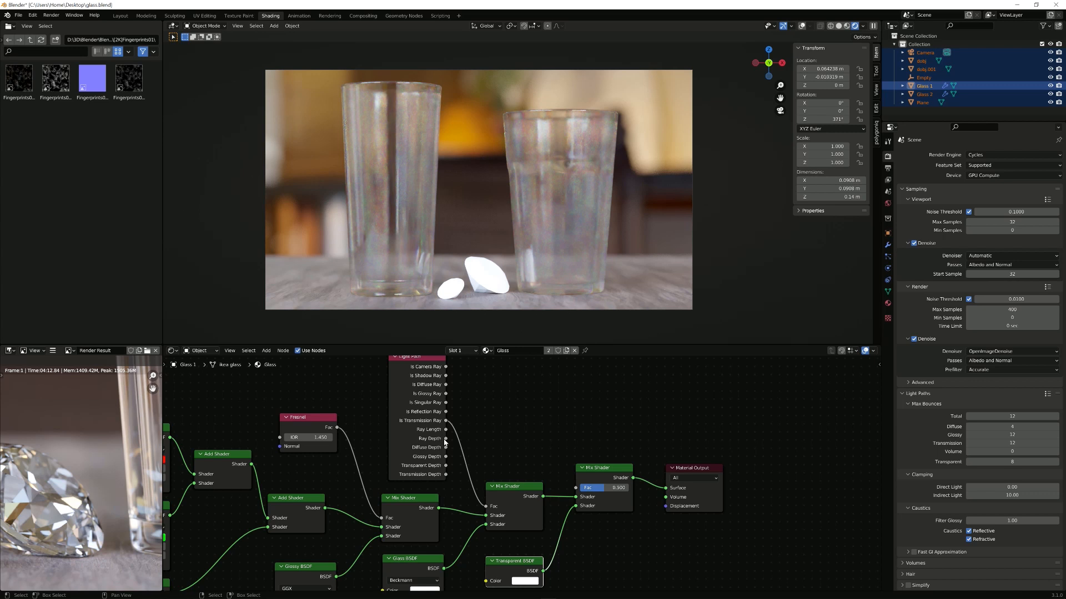
# Step: Branch Light Path's Ray Depth into a new Math node set to Greater Than
pyautogui.moveTo(445, 438); pyautogui.dragTo(500, 431)
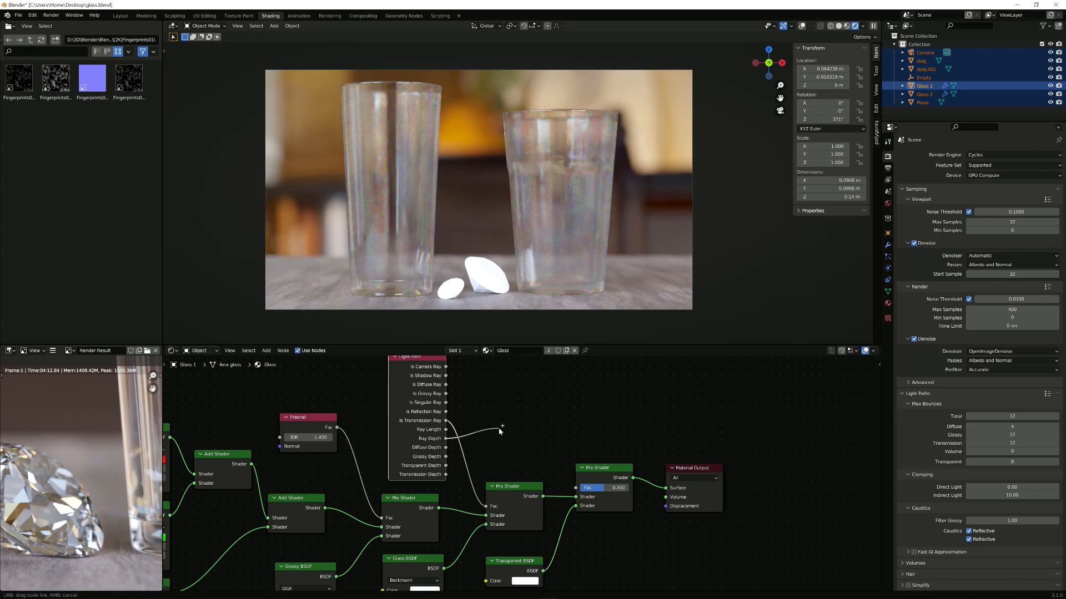
pyautogui.moveTo(502, 426); pyautogui.dragTo(519, 433)
pyautogui.write('math')
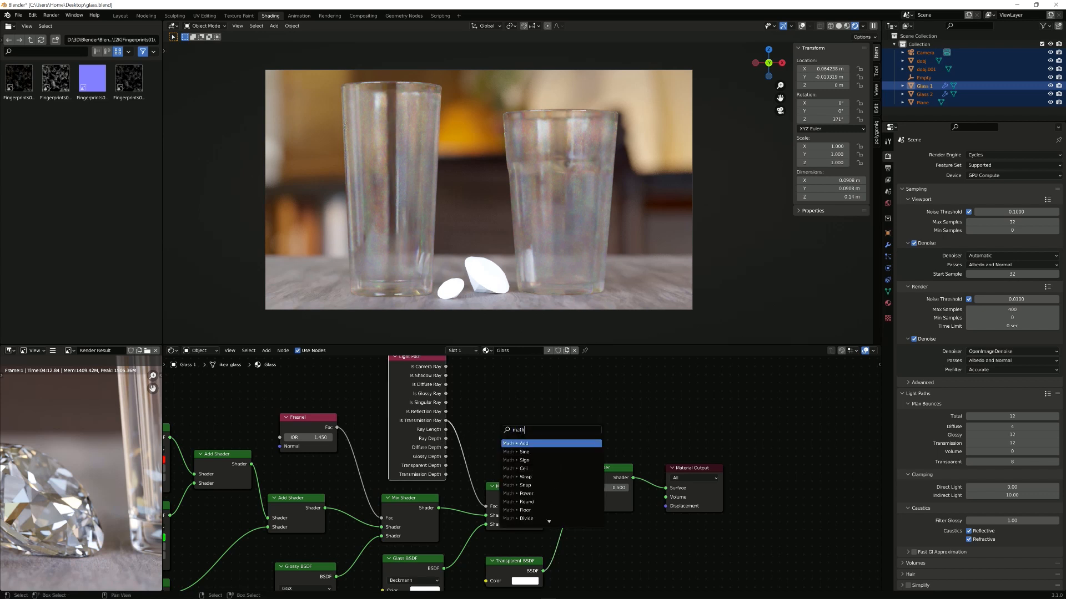
pyautogui.press('Return')
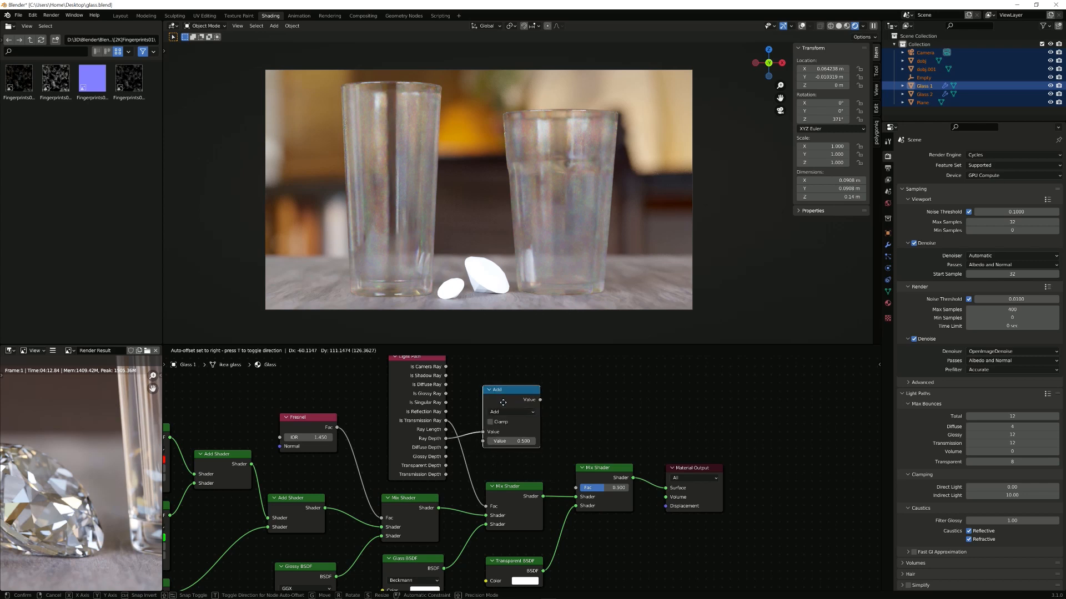
pyautogui.click(516, 424)
pyautogui.scroll(1, 516, 423)
pyautogui.scroll(1, 516, 423)
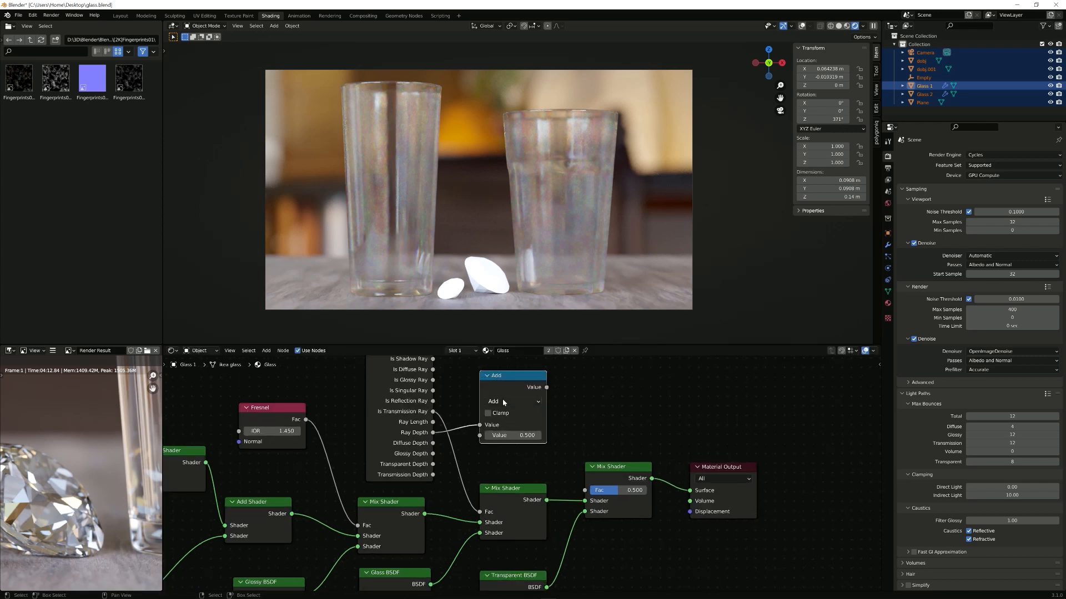
pyautogui.click(506, 401)
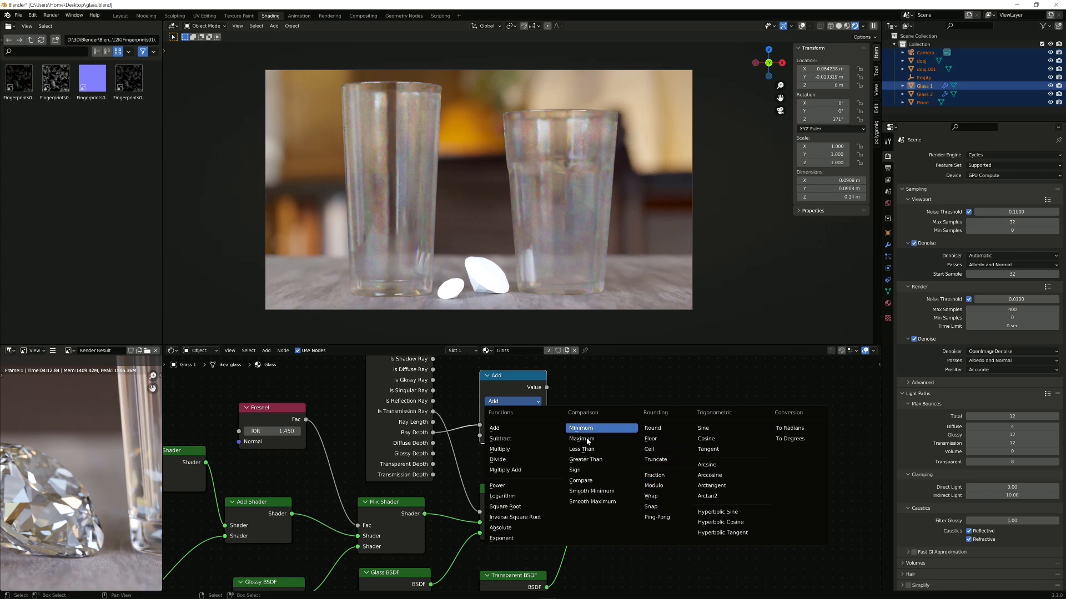
pyautogui.click(593, 461)
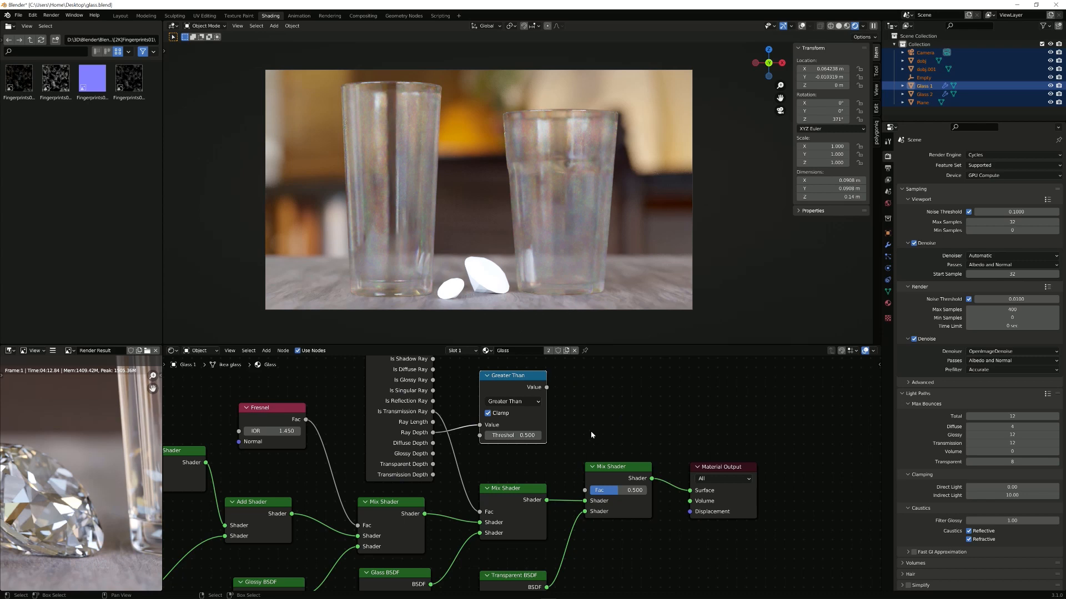
# Step: Feed the Greater Than result into the final Mix Shader's Fac with threshold 1
pyautogui.moveTo(577, 505); pyautogui.dragTo(572, 490, button='middle')
pyautogui.moveTo(540, 371); pyautogui.dragTo(579, 474)
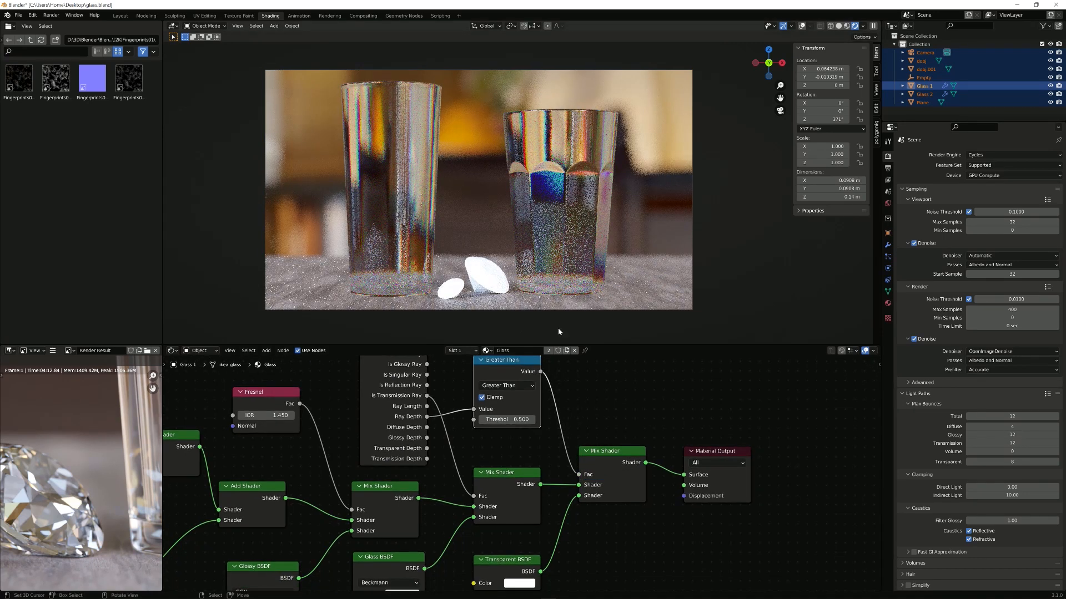
pyautogui.doubleClick(513, 420)
pyautogui.write('1')
pyautogui.press('Return')
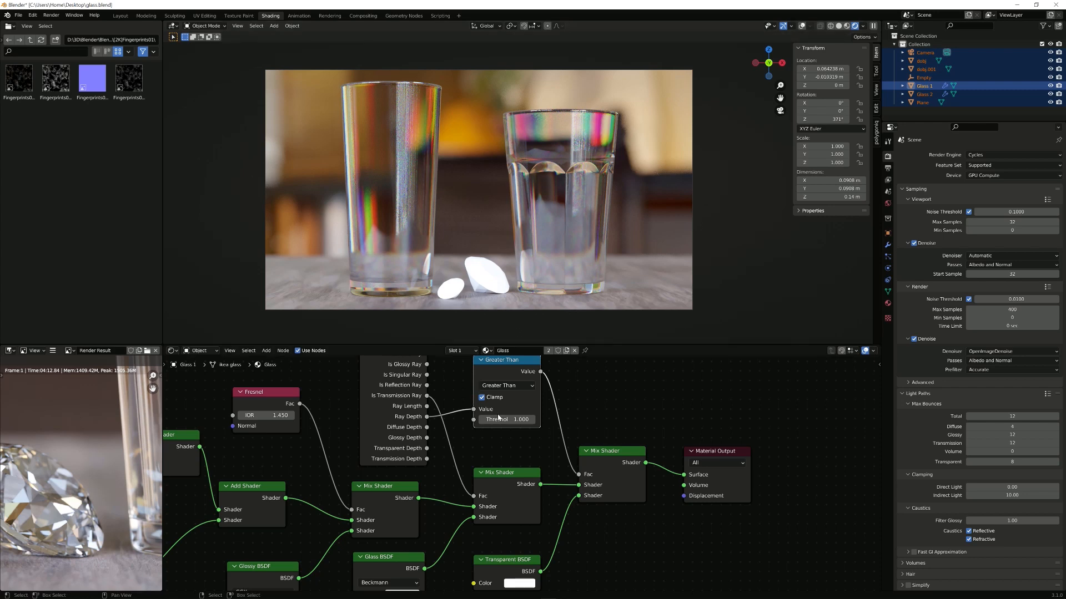
pyautogui.moveTo(496, 416); pyautogui.dragTo(498, 446, button='middle')
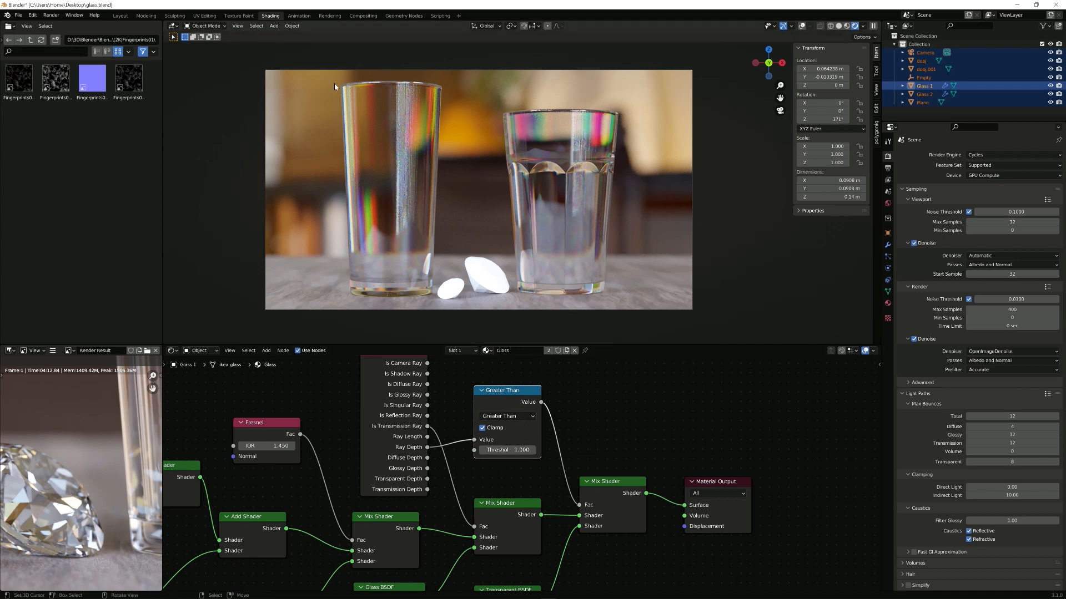
# Step: Set the Greater Than threshold to 12, then step it down to 11
pyautogui.click(506, 450)
pyautogui.write('12')
pyautogui.press('Return')
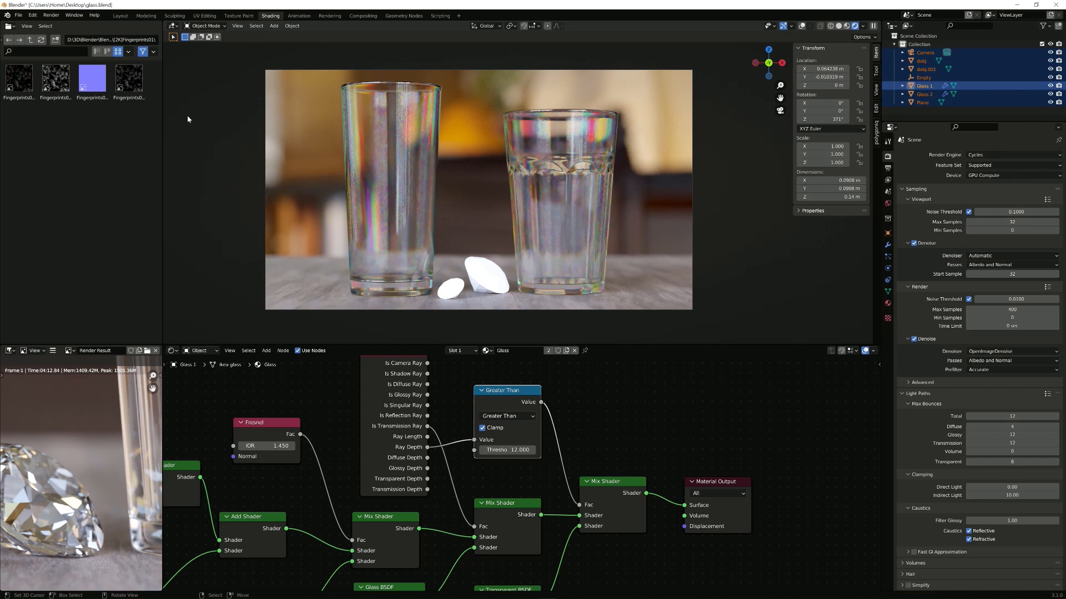
pyautogui.scroll(-1, 355, 133)
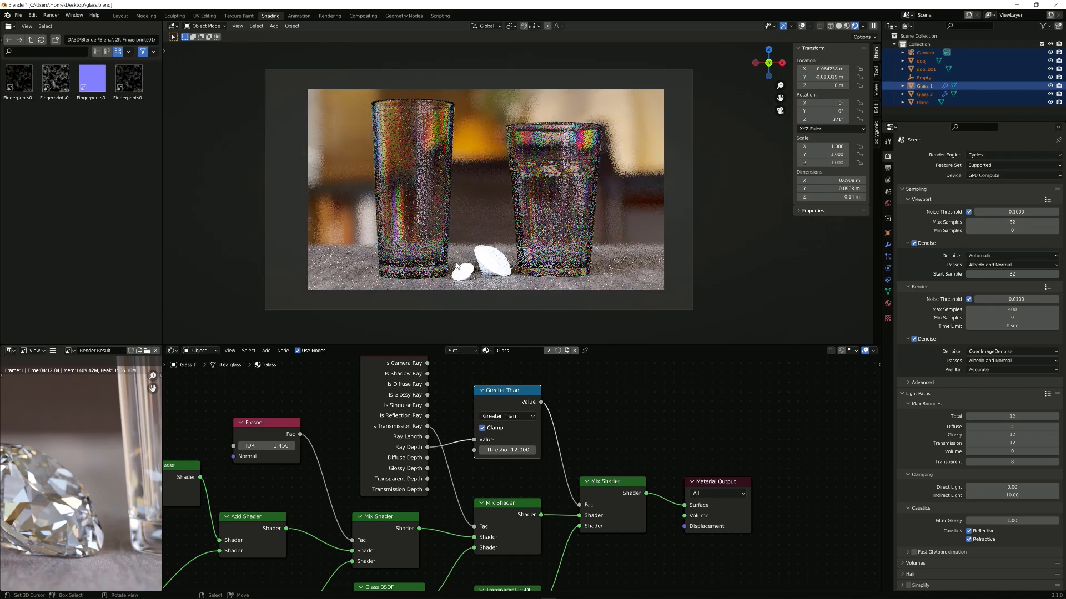
pyautogui.scroll(1, 355, 133)
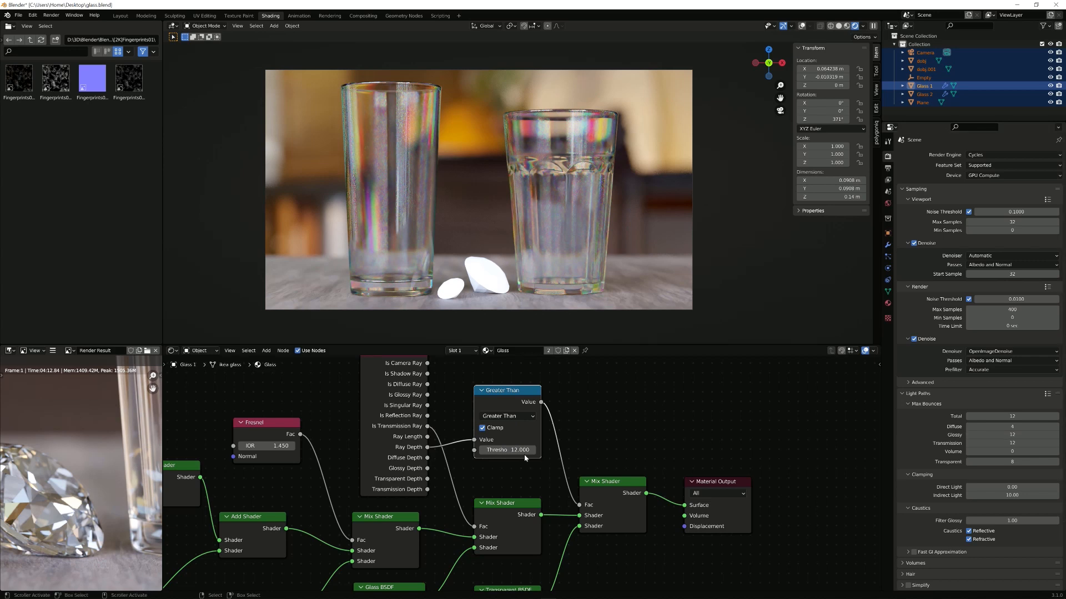
pyautogui.click(482, 450)
# Step: Zoom out to frame the full glass node tree and box-select every shader node
pyautogui.moveTo(551, 398); pyautogui.dragTo(483, 363, button='middle')
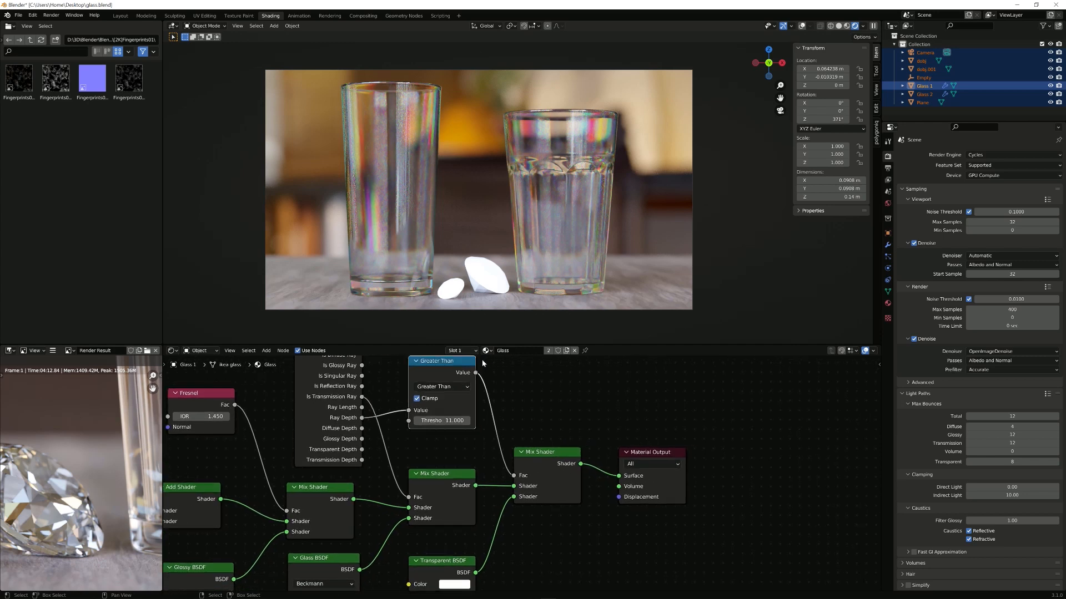
pyautogui.moveTo(481, 401); pyautogui.dragTo(562, 403, button='middle')
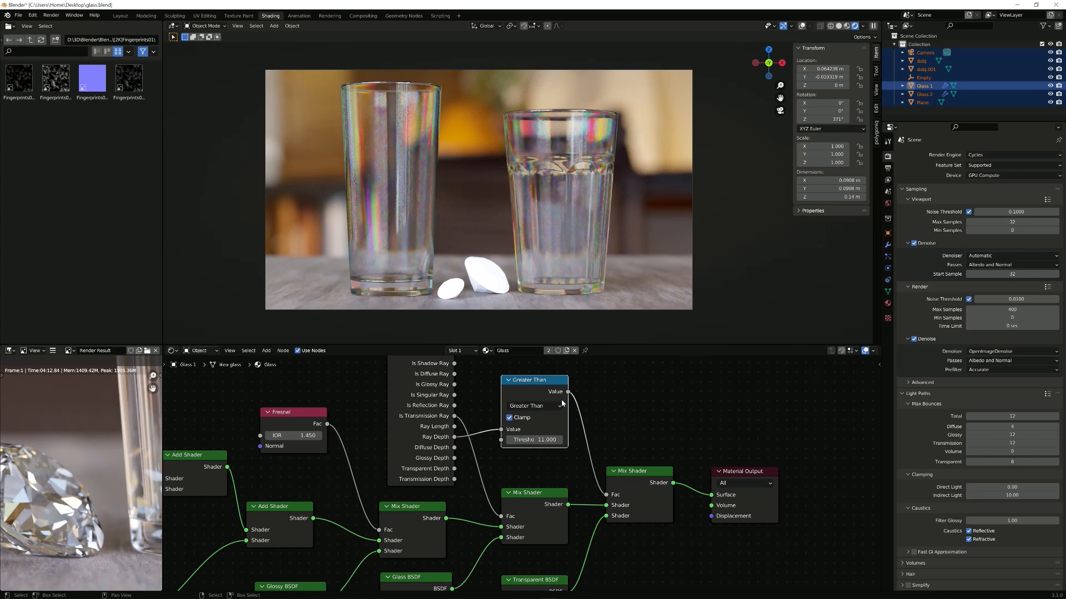
pyautogui.scroll(-4, 561, 403)
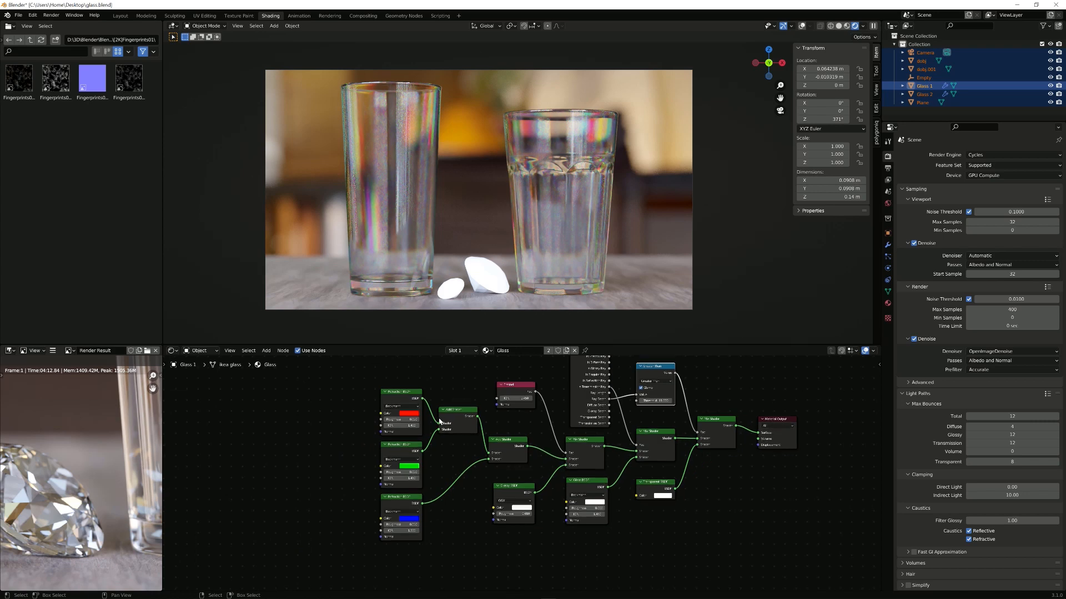
pyautogui.moveTo(419, 412); pyautogui.dragTo(509, 449, button='middle')
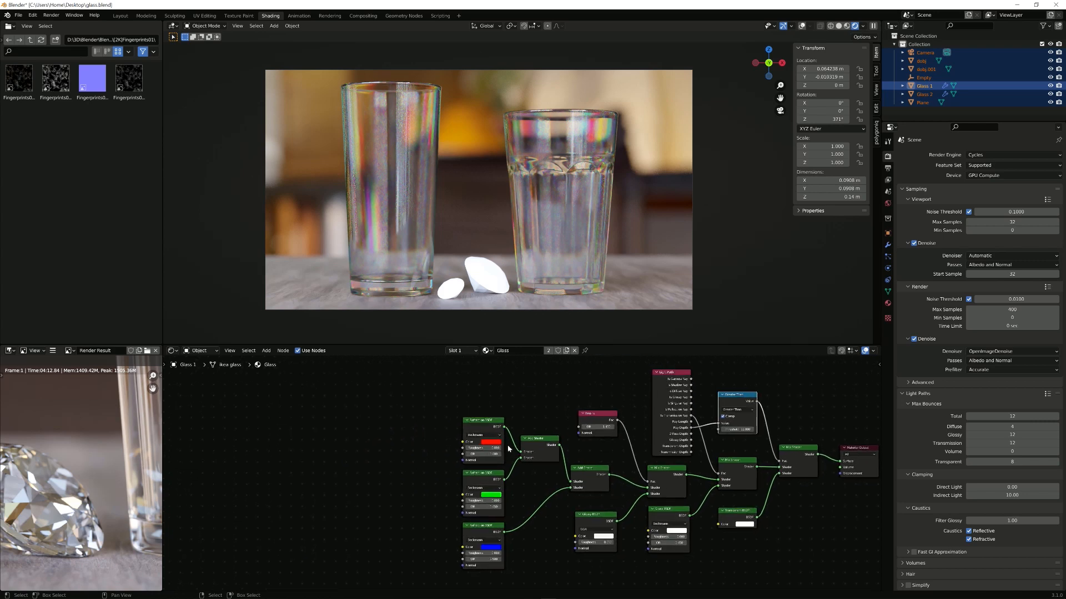
pyautogui.scroll(-4, 542, 443)
pyautogui.moveTo(605, 458); pyautogui.dragTo(523, 460, button='middle')
pyautogui.scroll(3, 521, 461)
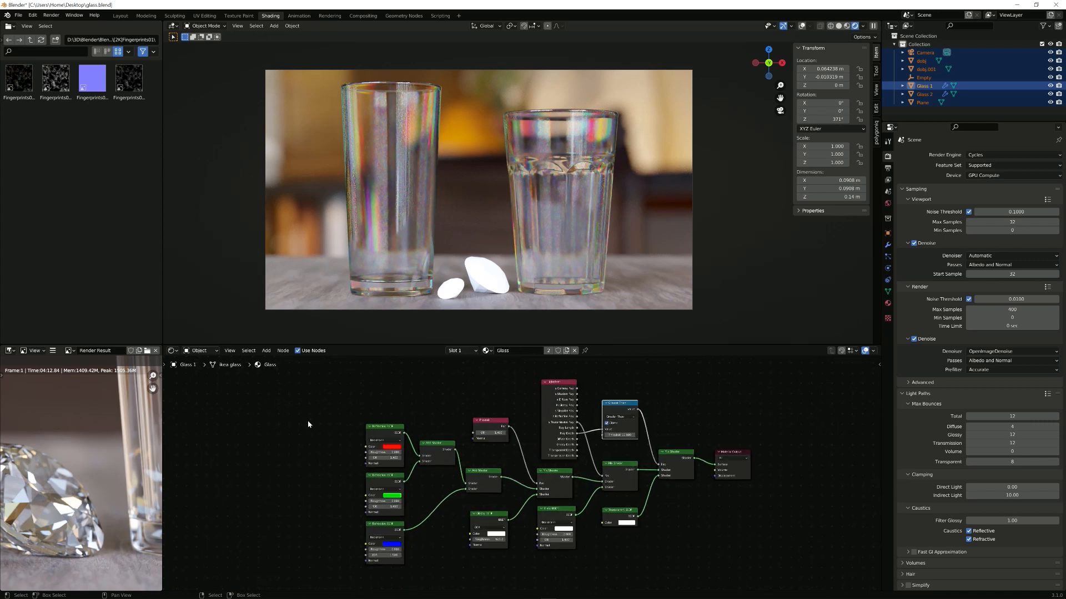
pyautogui.moveTo(309, 420); pyautogui.dragTo(708, 548)
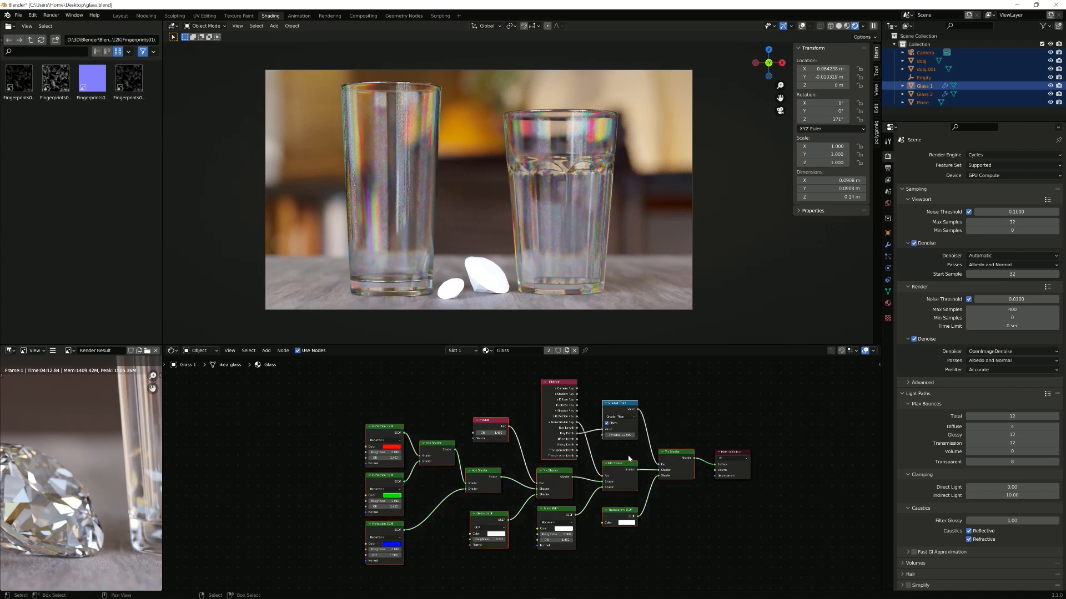
pyautogui.moveTo(331, 364); pyautogui.dragTo(696, 562)
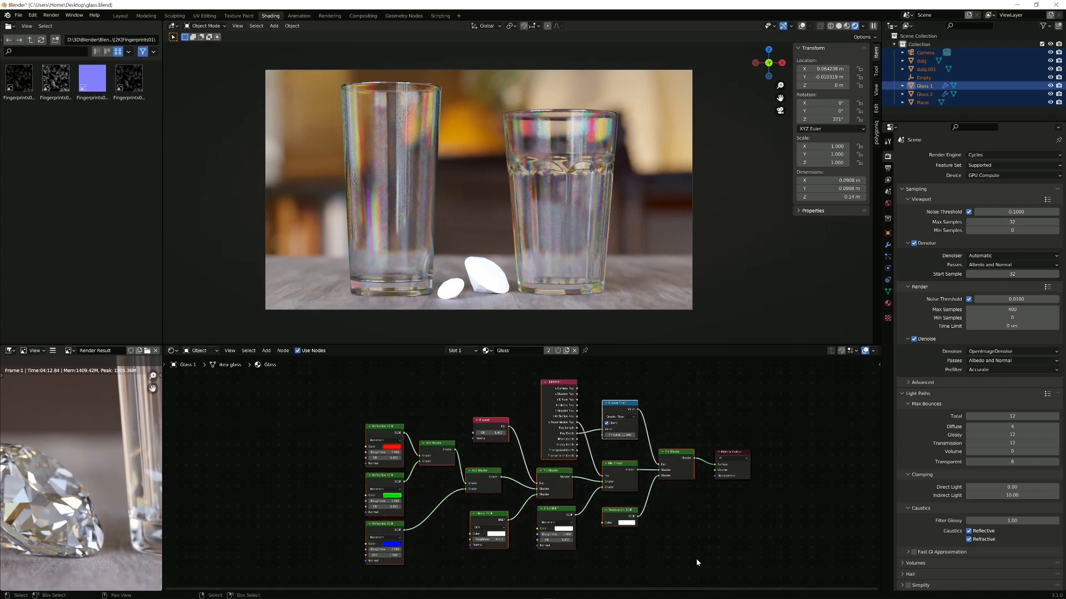
# Step: Group the selected shader nodes with Ctrl+G and reposition the Group Input node
pyautogui.press('ctrl')
pyautogui.hotkey('ctrl', 'g')
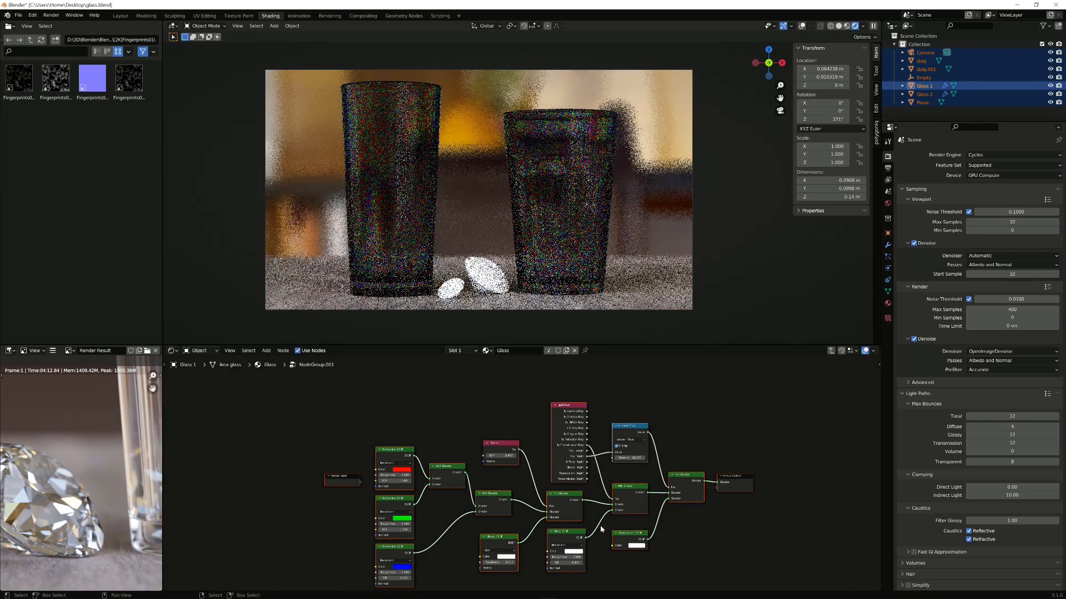
pyautogui.moveTo(793, 437); pyautogui.dragTo(682, 463, button='middle')
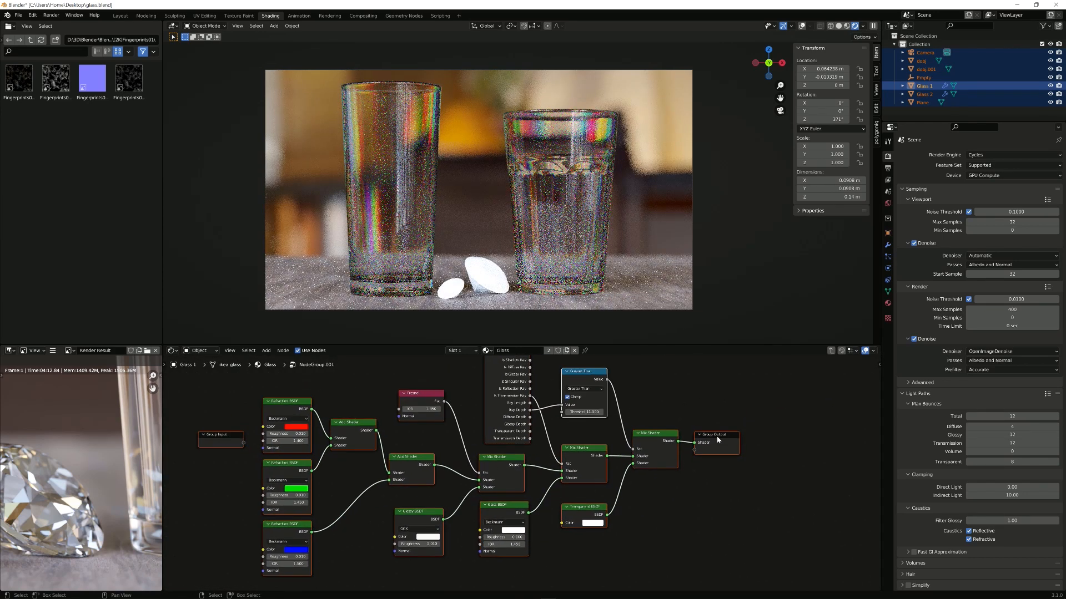
pyautogui.moveTo(213, 439); pyautogui.dragTo(438, 423, button='middle')
pyautogui.click(301, 443)
pyautogui.scroll(3, 303, 441)
pyautogui.moveTo(438, 423); pyautogui.dragTo(483, 423)
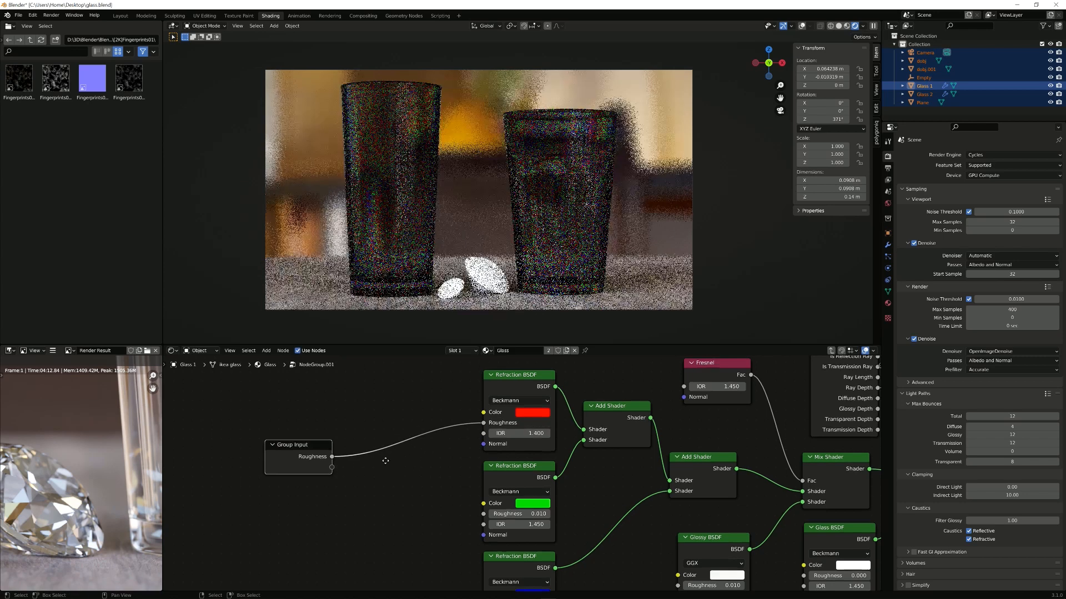
# Step: Wire a Roughness group input into the Refraction, Glossy and Glass BSDF roughness sockets
pyautogui.moveTo(385, 461); pyautogui.dragTo(366, 433, button='middle')
pyautogui.moveTo(313, 439); pyautogui.dragTo(464, 487)
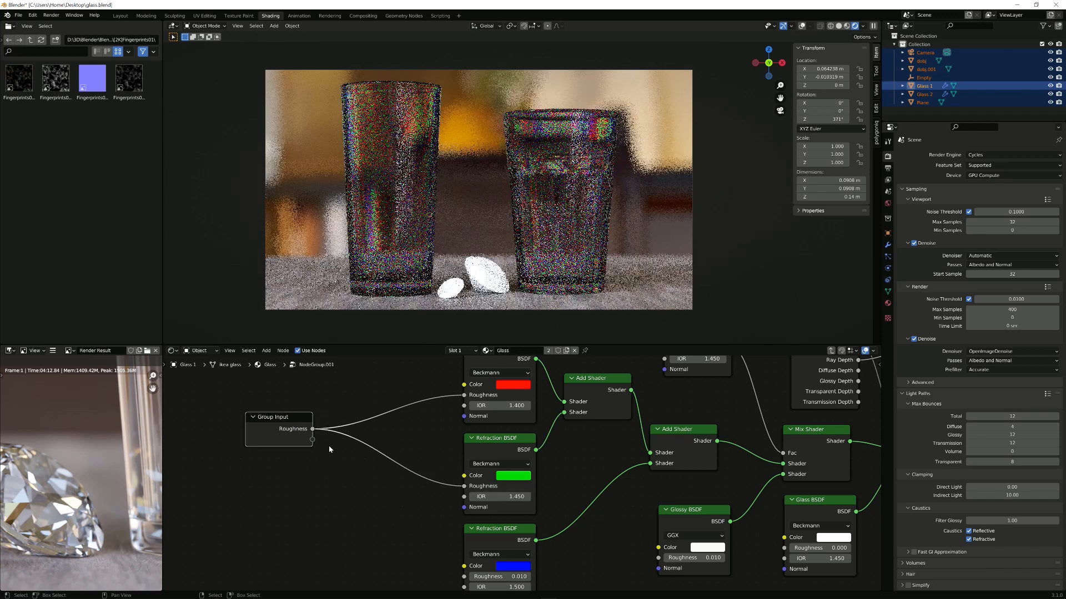
pyautogui.moveTo(348, 453); pyautogui.dragTo(315, 410, button='middle')
pyautogui.scroll(1, 311, 408)
pyautogui.moveTo(258, 378); pyautogui.dragTo(421, 537)
pyautogui.scroll(-2, 385, 447)
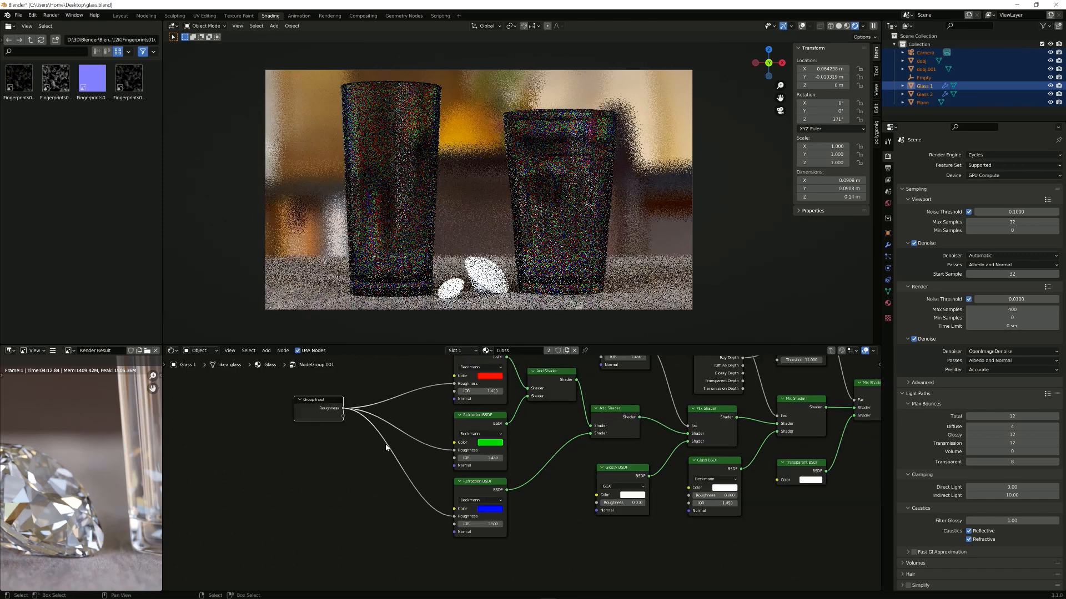
pyautogui.moveTo(385, 447); pyautogui.dragTo(350, 498, button='middle')
pyautogui.moveTo(307, 460); pyautogui.dragTo(562, 557)
pyautogui.moveTo(503, 540); pyautogui.dragTo(397, 519, button='middle')
pyautogui.scroll(-1, 397, 518)
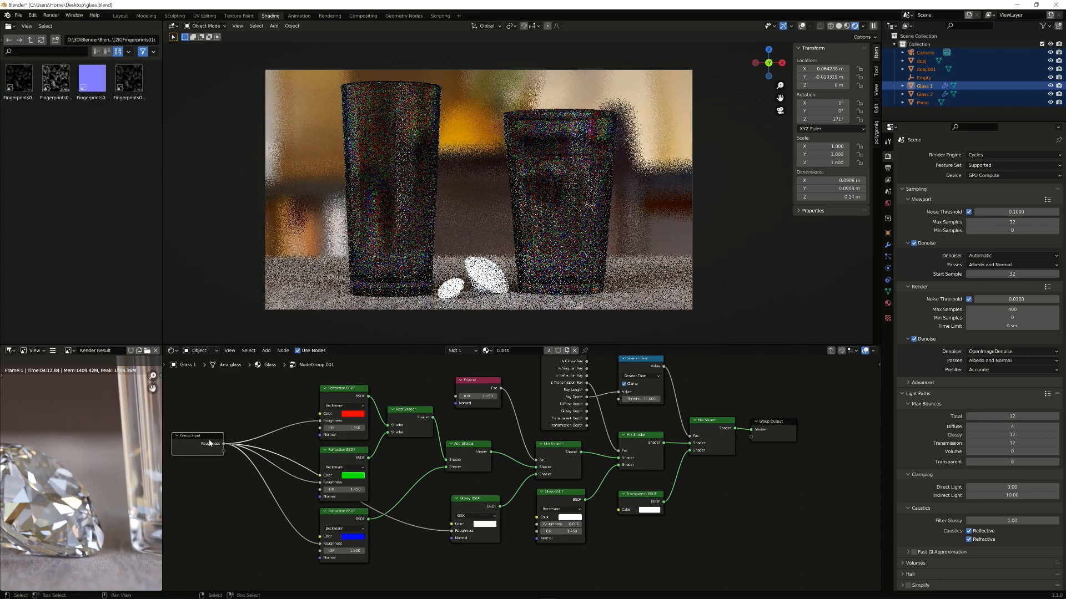
pyautogui.moveTo(222, 443); pyautogui.dragTo(542, 526)
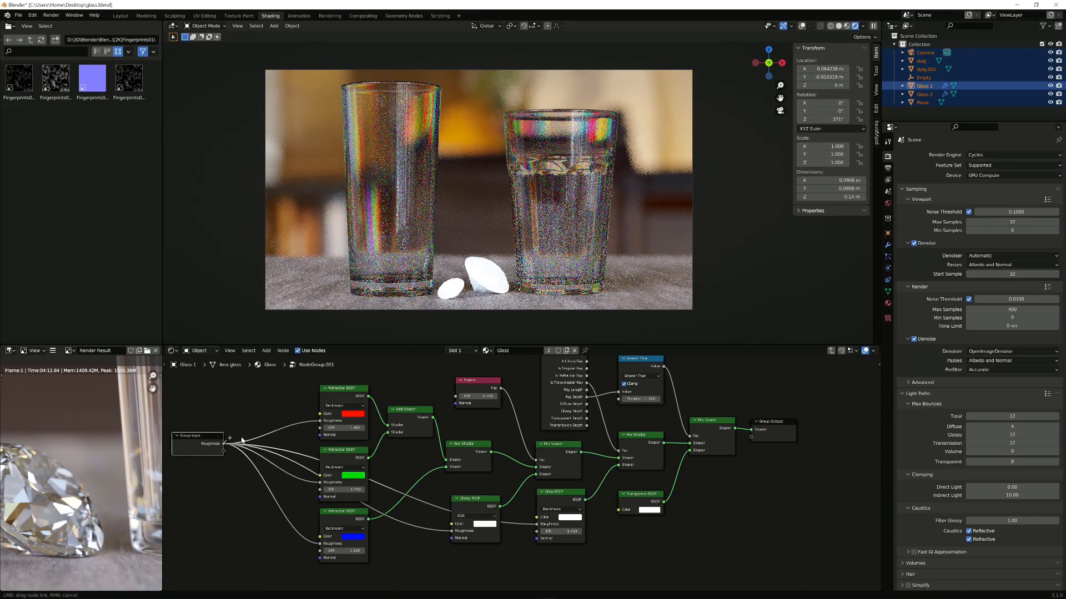
pyautogui.moveTo(242, 440); pyautogui.dragTo(278, 463)
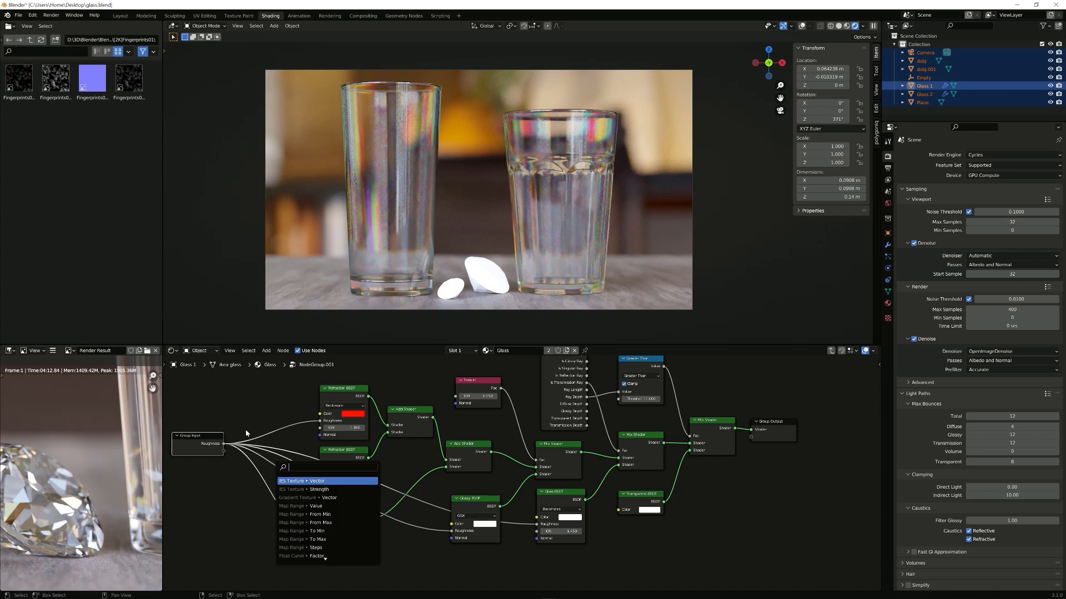
# Step: Exit the node group and test its Roughness at 0.01
pyautogui.press('Escape')
pyautogui.press('Tab')
pyautogui.scroll(3, 584, 481)
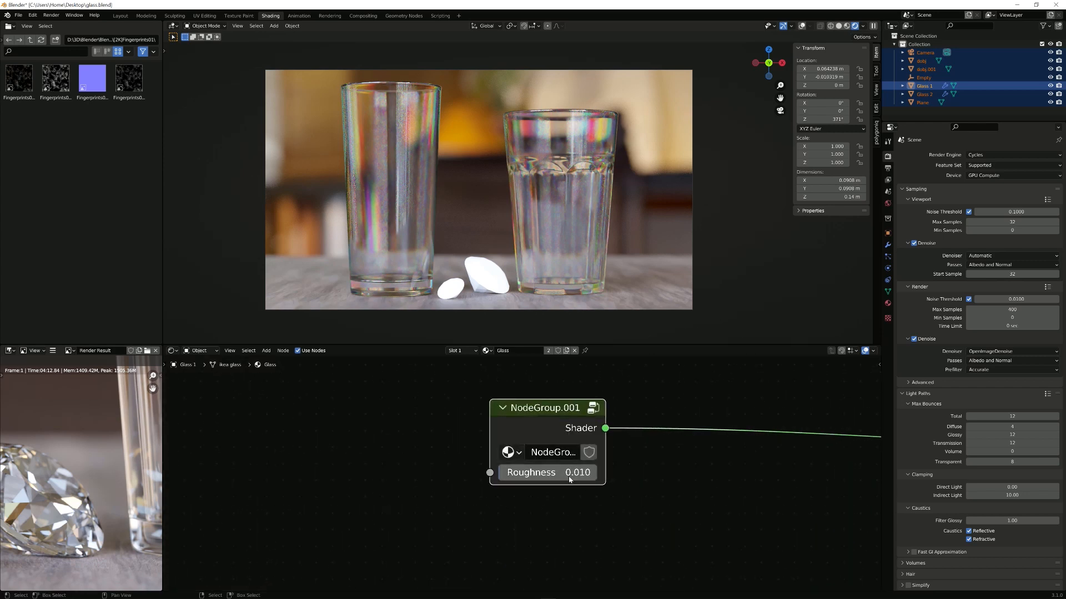
pyautogui.moveTo(569, 472); pyautogui.dragTo(499, 476)
pyautogui.click(511, 473)
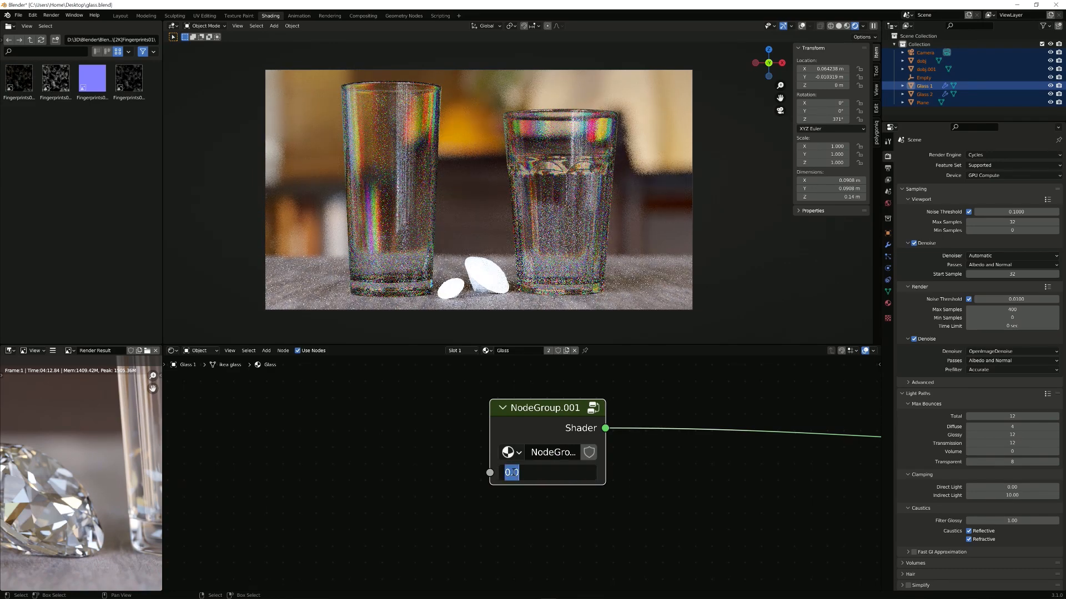
pyautogui.write('0.01')
pyautogui.press('Return')
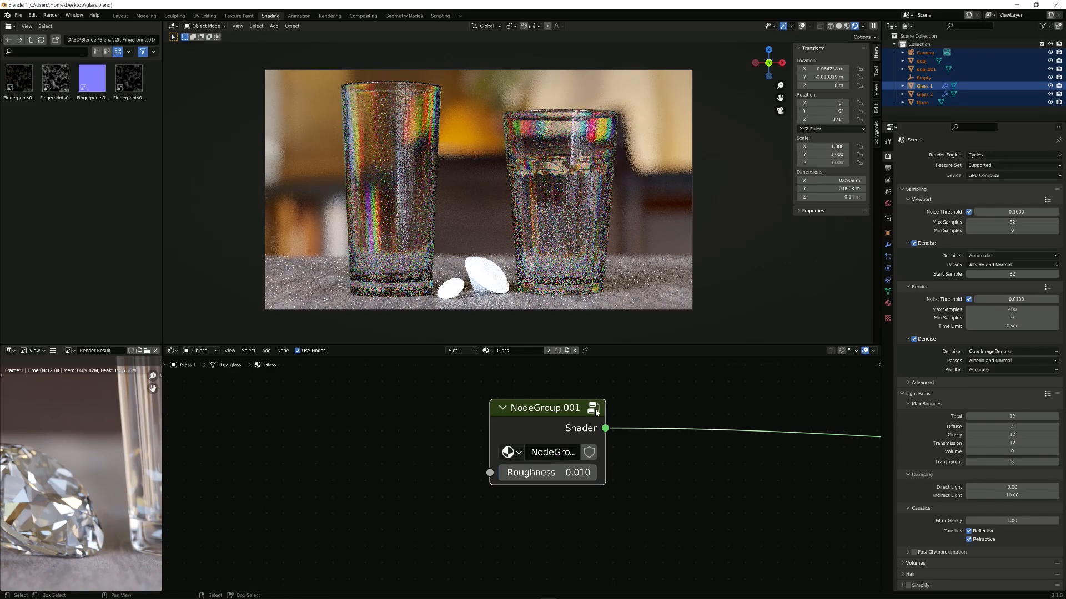
# Step: Back inside the group, expose the middle Refraction BSDF's IOR as a group input
pyautogui.click(594, 409)
pyautogui.scroll(-2, 453, 416)
pyautogui.moveTo(352, 415); pyautogui.dragTo(530, 432, button='middle')
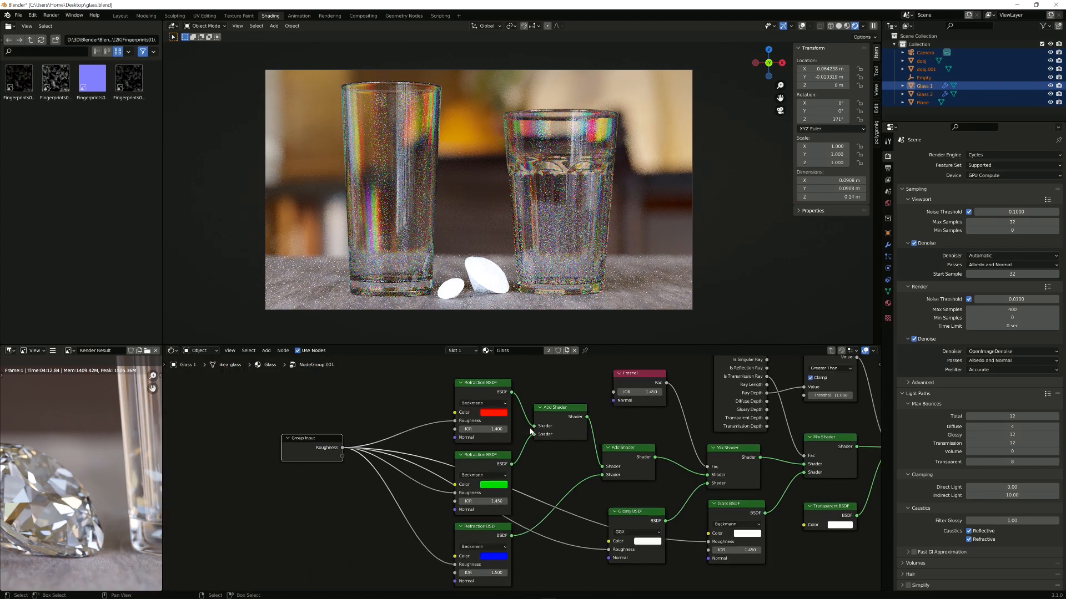
pyautogui.scroll(1, 383, 447)
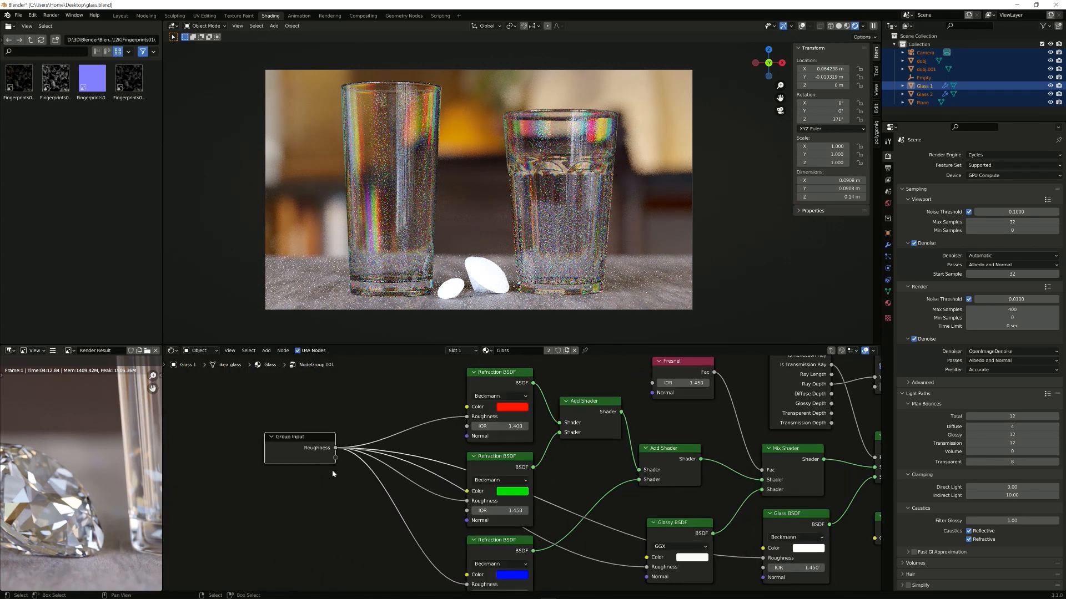
pyautogui.moveTo(328, 458); pyautogui.dragTo(260, 495)
pyautogui.moveTo(512, 466); pyautogui.dragTo(502, 439, button='middle')
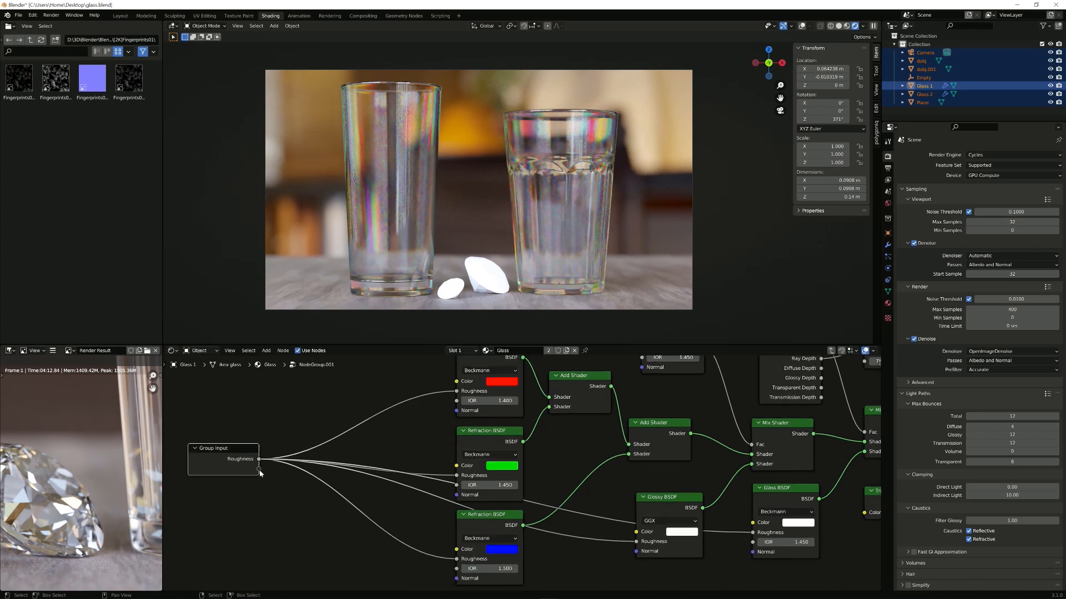
pyautogui.moveTo(259, 469); pyautogui.dragTo(457, 485)
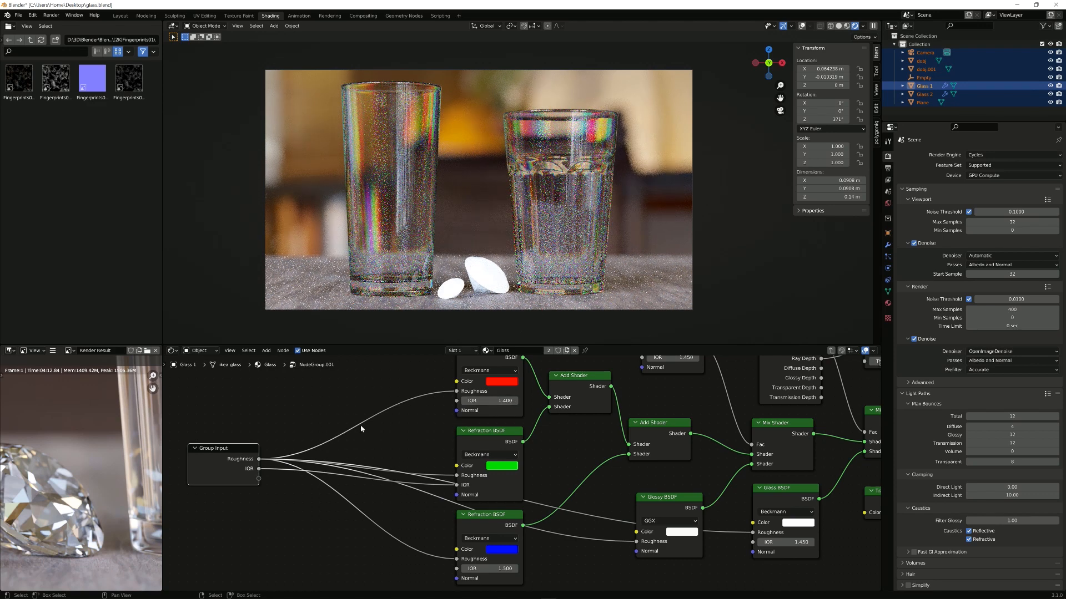
# Step: Move the Group Input node further left and drag its IOR output out toward a new node
pyautogui.moveTo(241, 461); pyautogui.dragTo(256, 479)
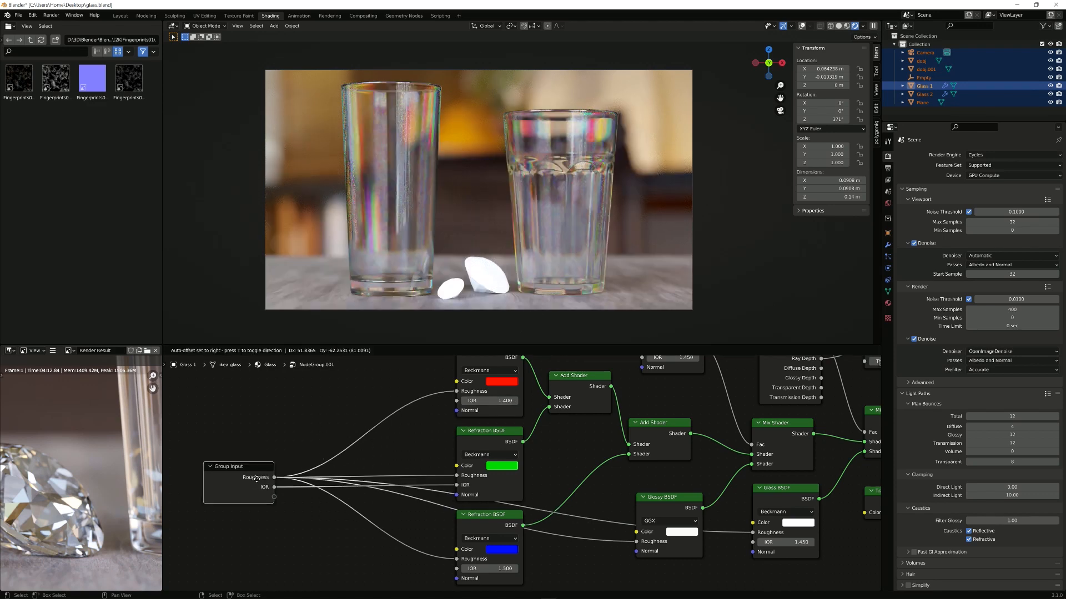
pyautogui.moveTo(296, 424); pyautogui.dragTo(411, 446, button='middle')
pyautogui.moveTo(388, 504); pyautogui.dragTo(327, 505)
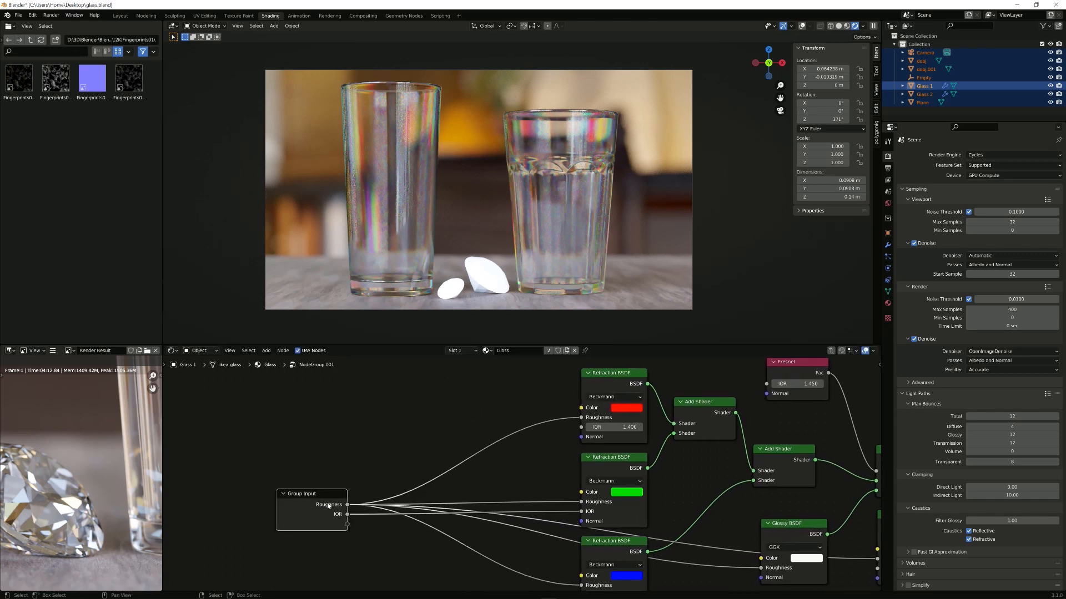
pyautogui.moveTo(554, 431); pyautogui.dragTo(504, 421, button='middle')
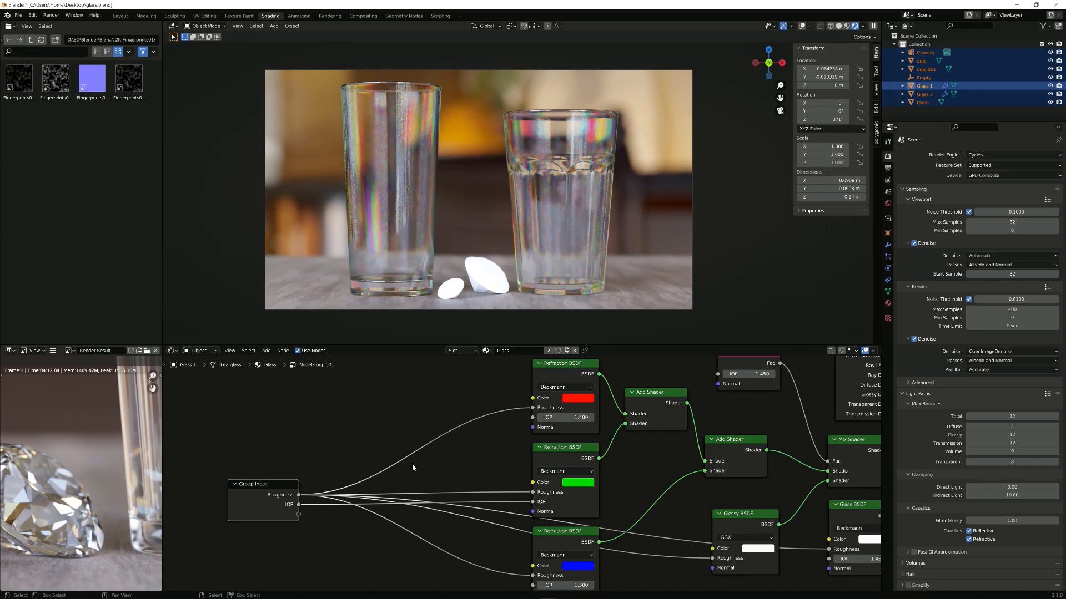
pyautogui.scroll(-1, 590, 386)
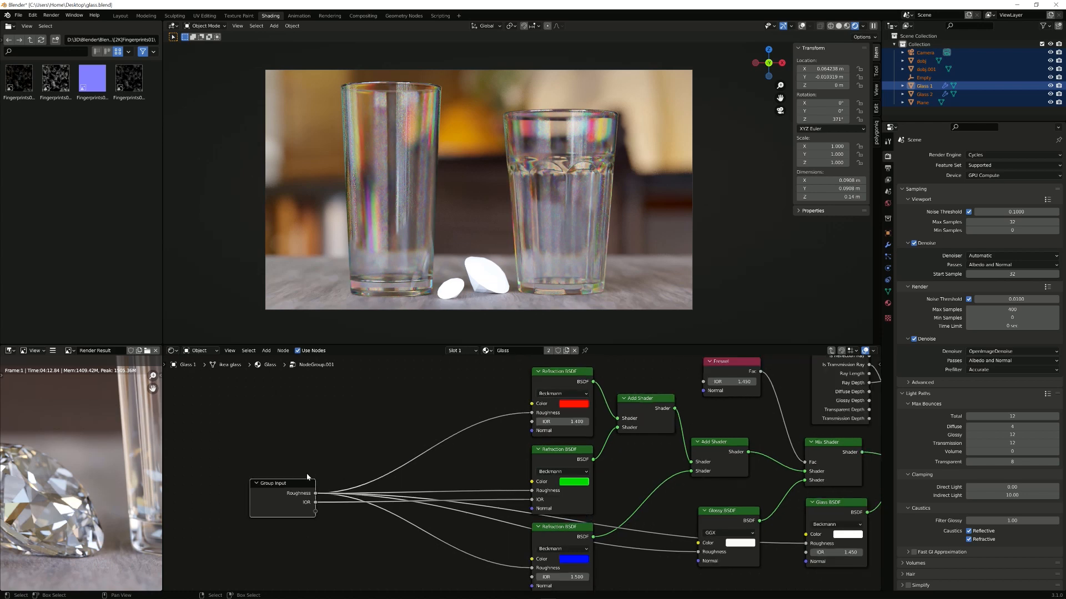
pyautogui.moveTo(309, 457); pyautogui.dragTo(384, 444, button='middle')
pyautogui.moveTo(386, 491); pyautogui.dragTo(421, 395)
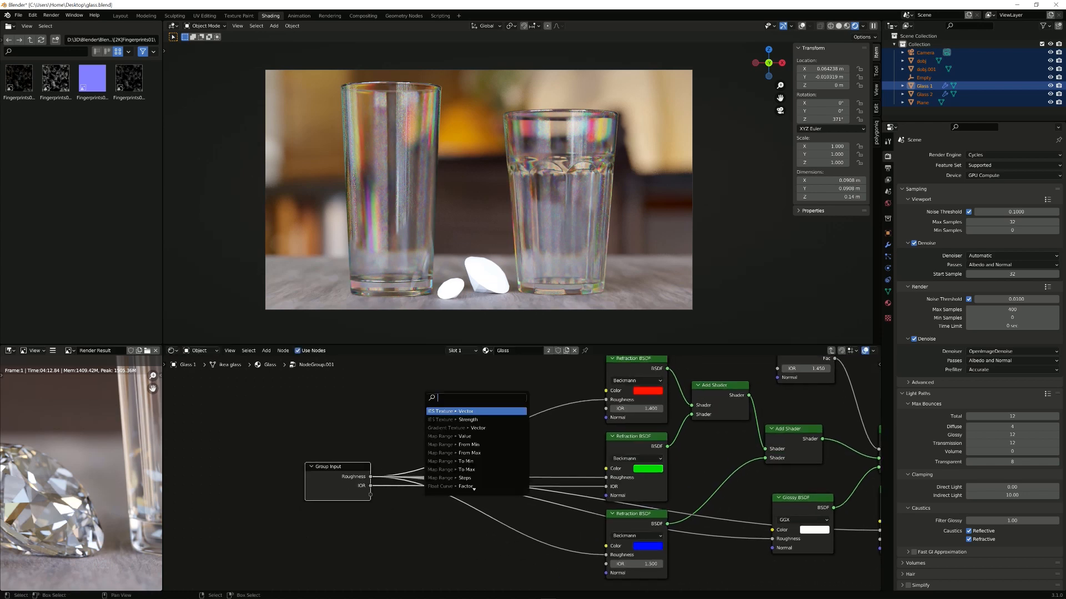
# Step: Add a Math Add node from IOR and feed its result into the red Refraction's IOR
pyautogui.write('add')
pyautogui.press('Return')
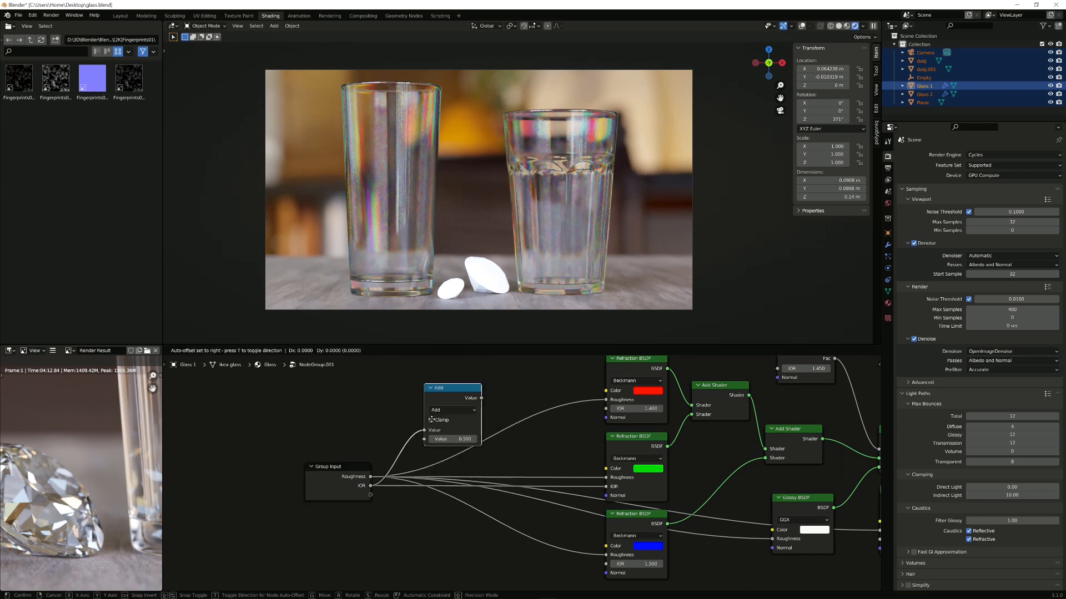
pyautogui.click(432, 406)
pyautogui.moveTo(487, 412); pyautogui.dragTo(430, 437, button='middle')
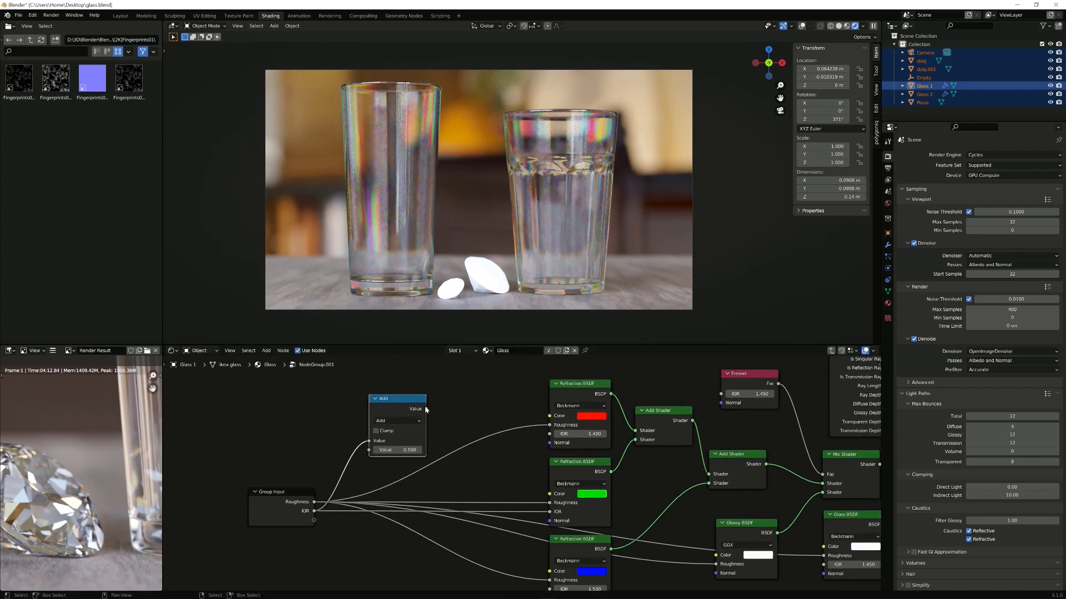
pyautogui.moveTo(425, 409); pyautogui.dragTo(546, 434)
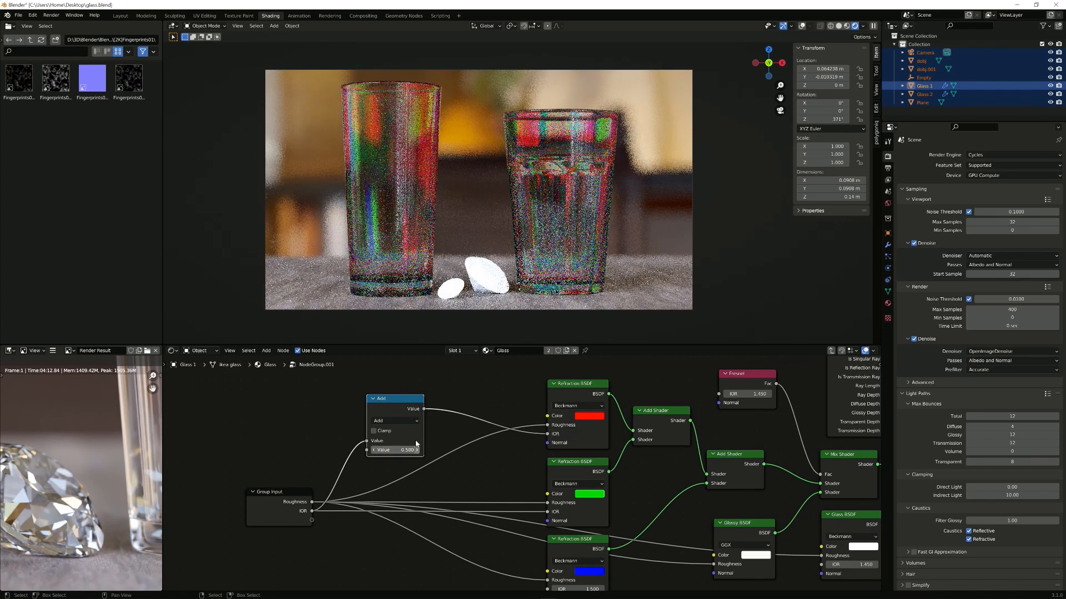
pyautogui.moveTo(368, 471); pyautogui.dragTo(383, 409, button='middle')
# Step: Add a second Math node from IOR set to Subtract, feeding the blue Refraction's IOR
pyautogui.moveTo(328, 448); pyautogui.dragTo(419, 499)
pyautogui.write('math')
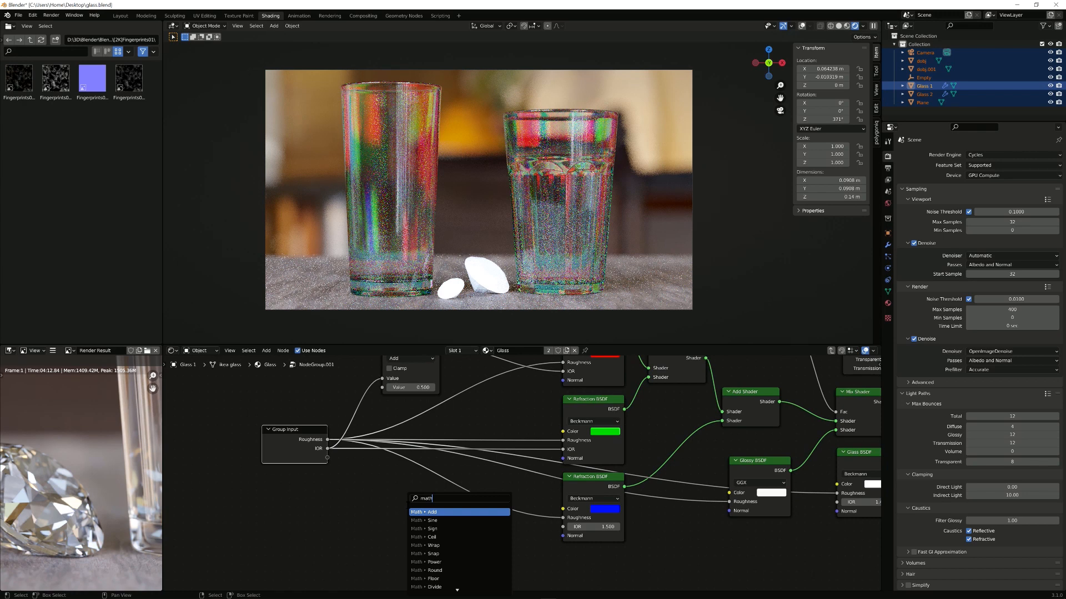
pyautogui.click(444, 513)
pyautogui.click(404, 523)
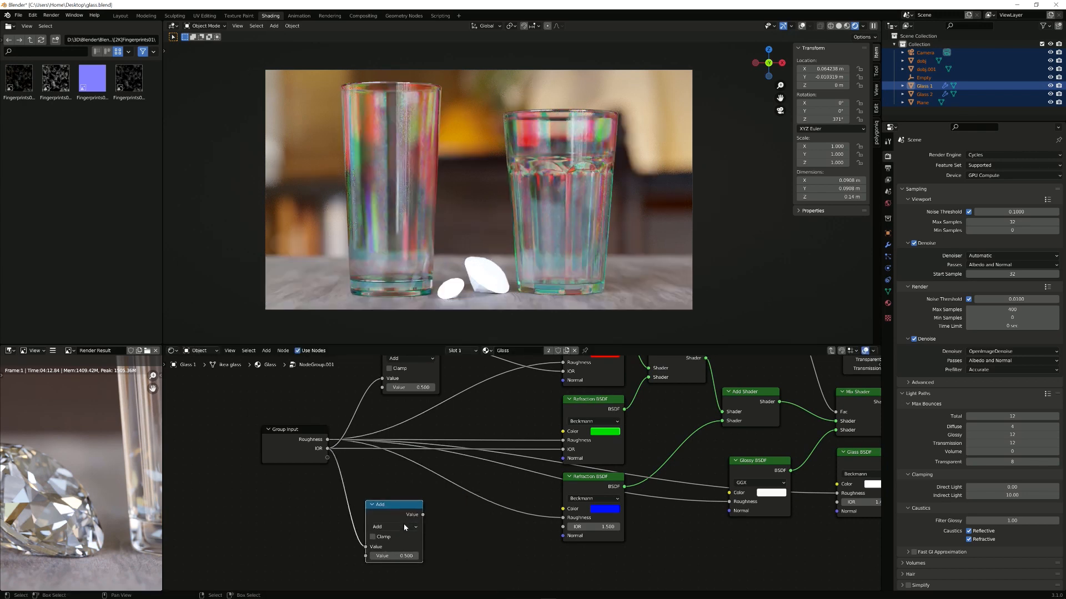
pyautogui.click(404, 527)
pyautogui.click(399, 508)
pyautogui.moveTo(479, 523); pyautogui.dragTo(455, 515, button='middle')
pyautogui.moveTo(396, 507); pyautogui.dragTo(538, 519)
pyautogui.moveTo(378, 507); pyautogui.dragTo(408, 507)
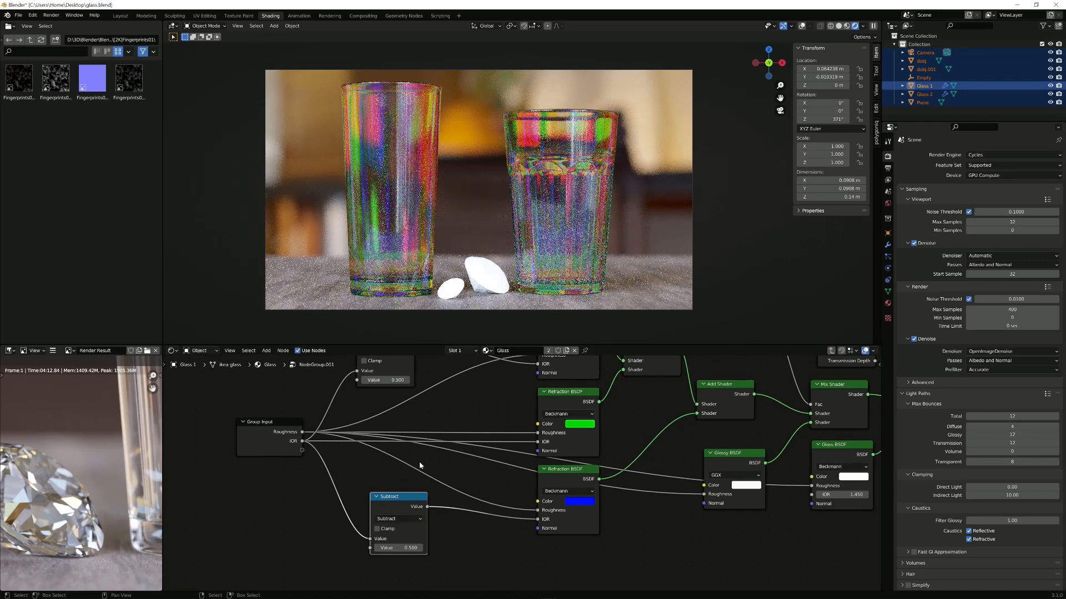
# Step: Drive both Add and Subtract nodes with a new group Value input, then show the group's sidebar
pyautogui.moveTo(474, 385); pyautogui.dragTo(489, 411, button='middle')
pyautogui.scroll(-1, 488, 410)
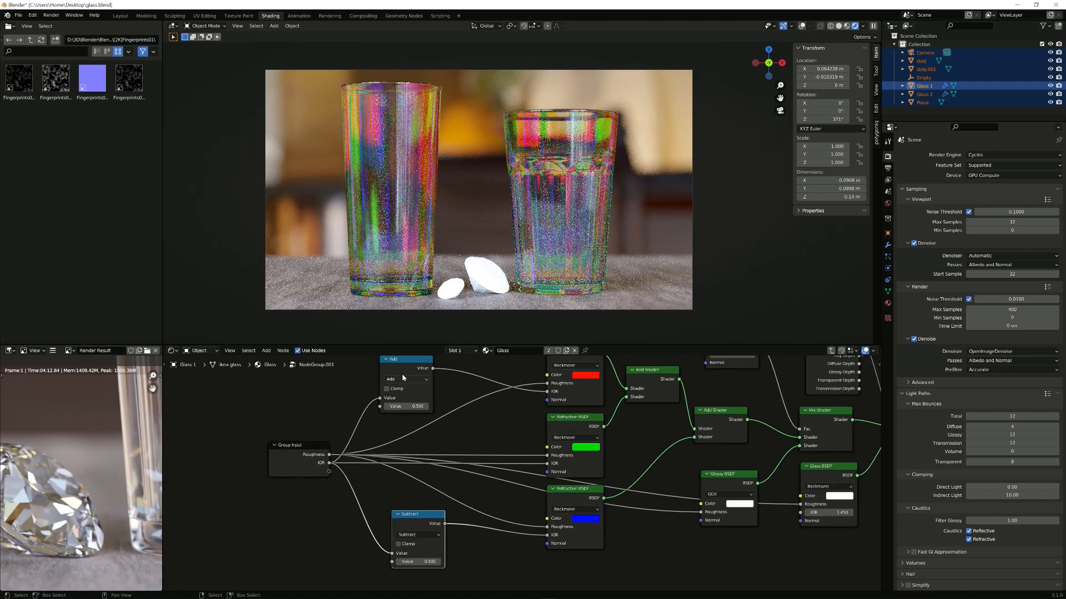
pyautogui.moveTo(402, 369); pyautogui.dragTo(420, 366)
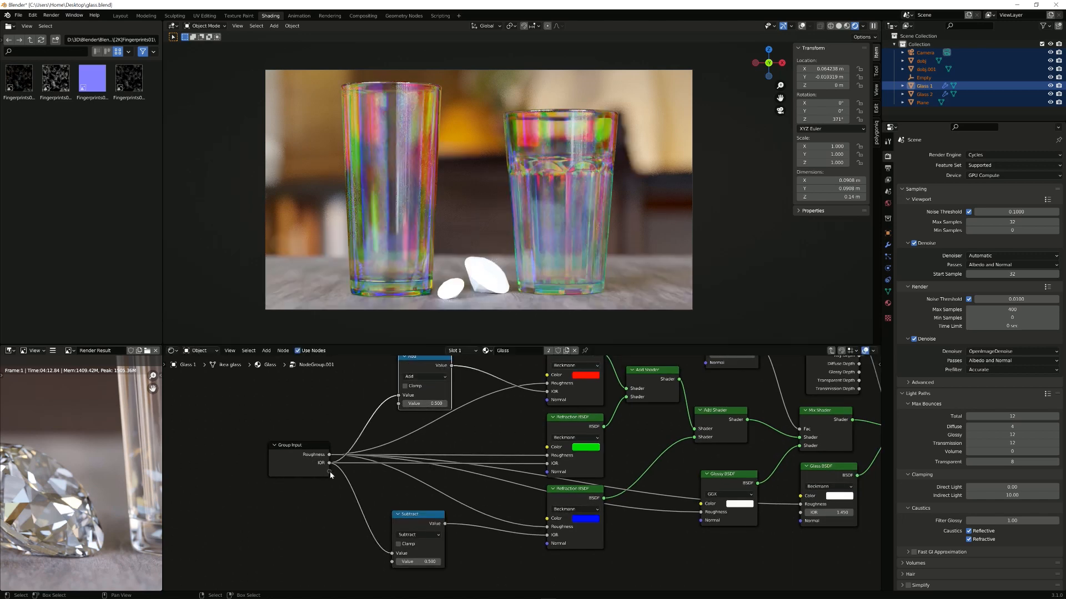
pyautogui.moveTo(329, 471); pyautogui.dragTo(399, 404)
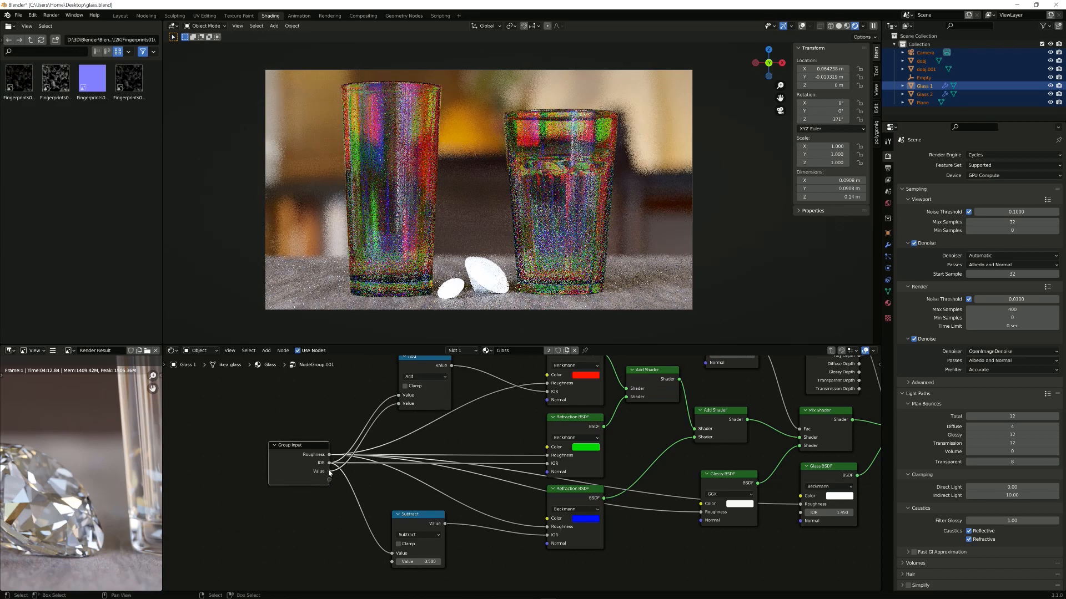
pyautogui.moveTo(329, 471); pyautogui.dragTo(392, 562)
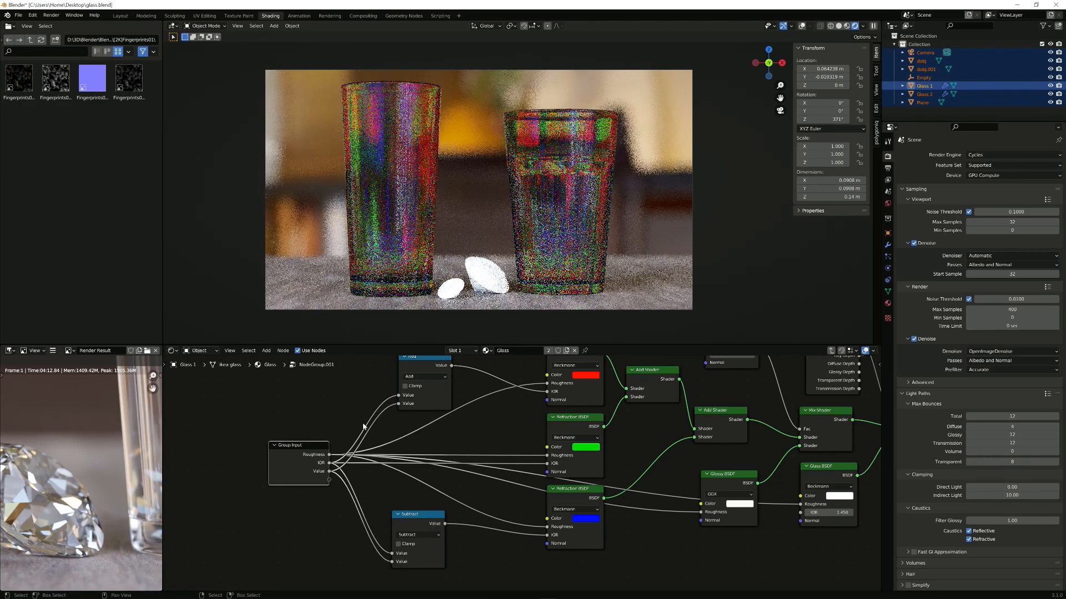
pyautogui.press('Tab')
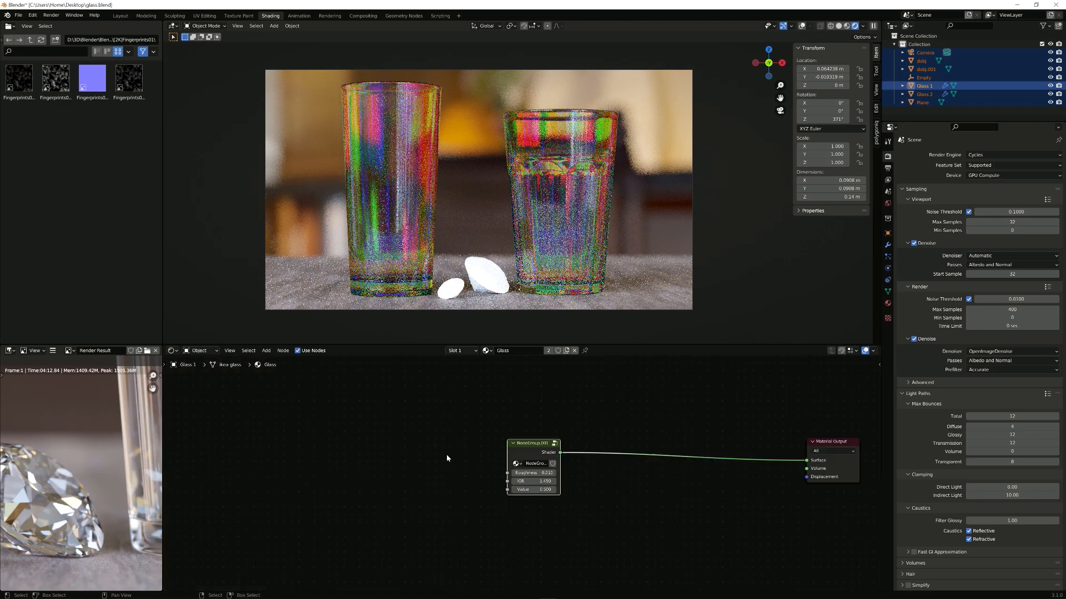
pyautogui.press('Tab')
pyautogui.press('n')
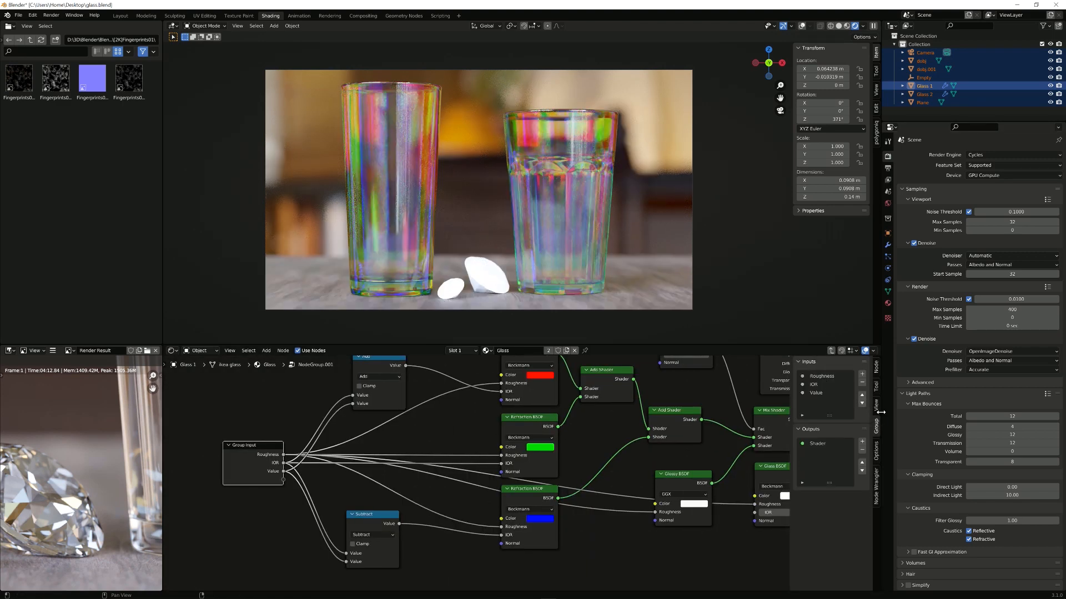
# Step: Rename the group's new Value input to Dispersion Amount
pyautogui.doubleClick(821, 394)
pyautogui.write('Dispersion Am')
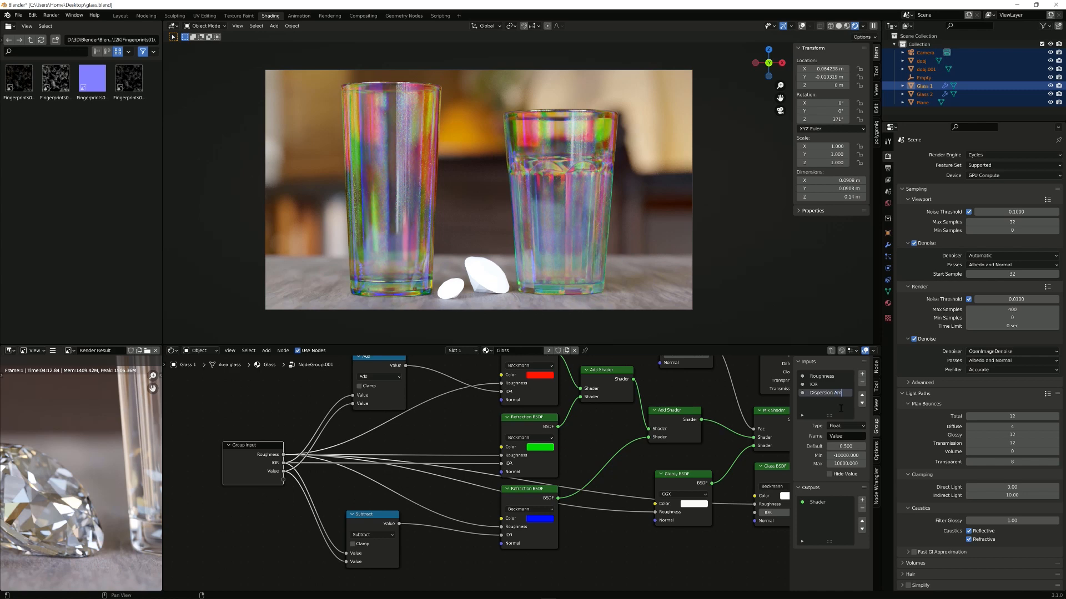
pyautogui.press('Return')
# Step: Set the Dispersion value on the glass group node to 0.020
pyautogui.press('Tab')
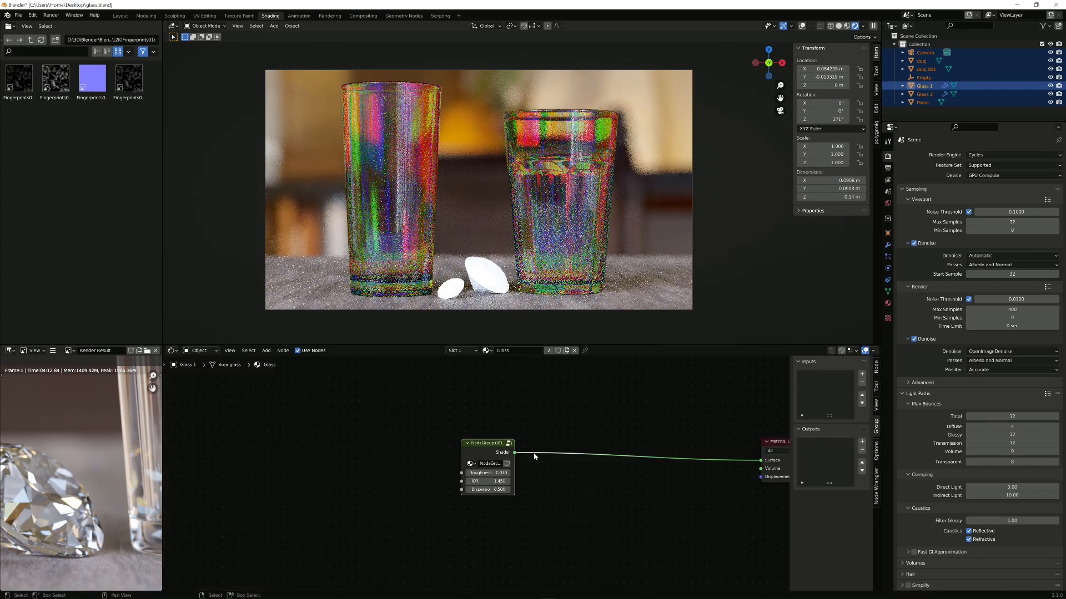
pyautogui.scroll(4, 535, 457)
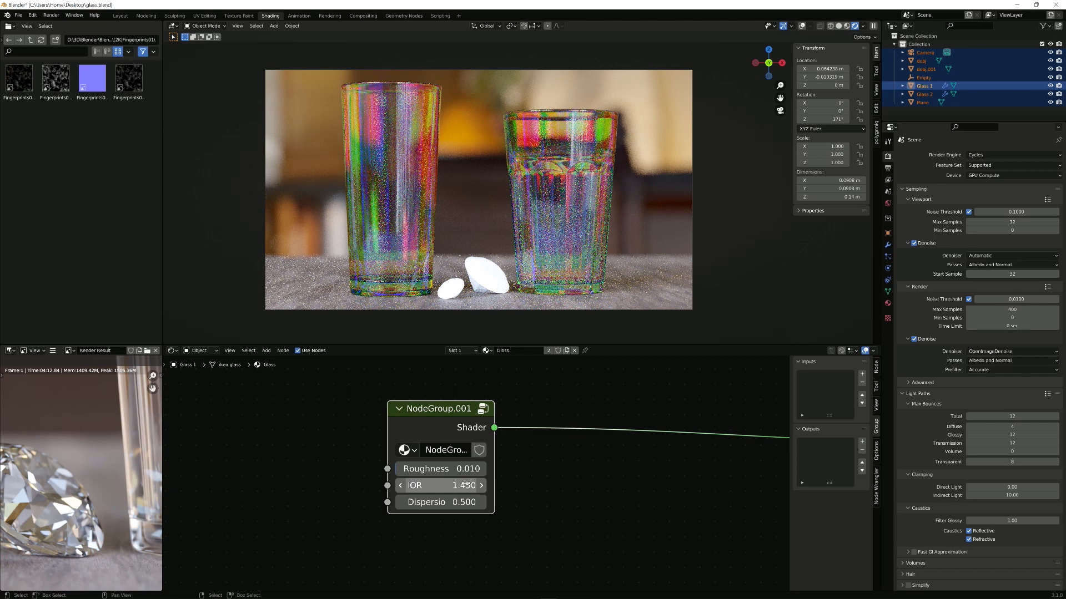
pyautogui.doubleClick(442, 501)
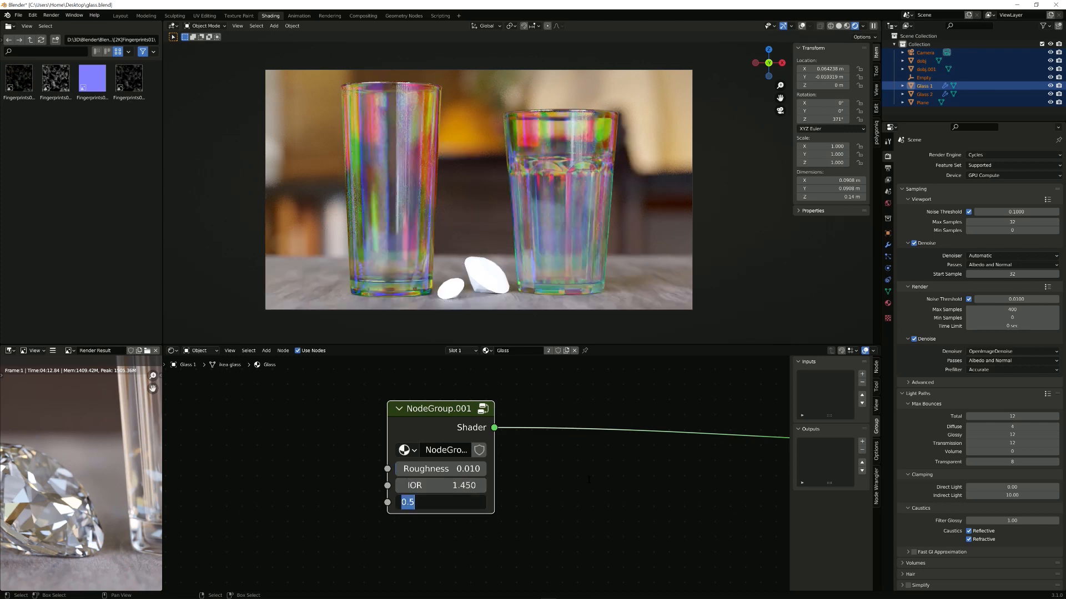
pyautogui.write('0.02')
pyautogui.press('Return')
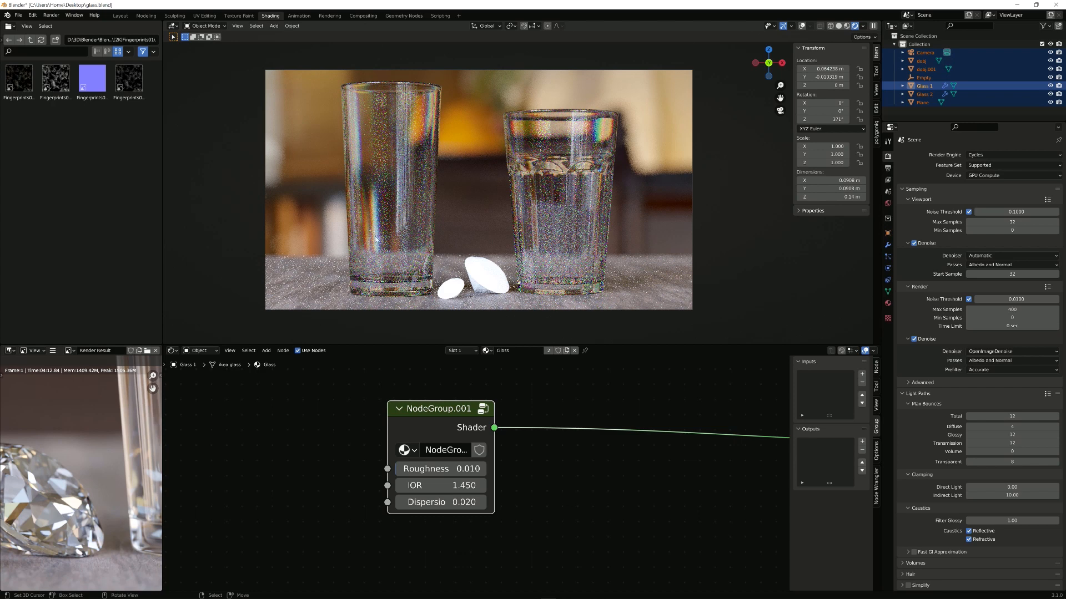
pyautogui.click(481, 409)
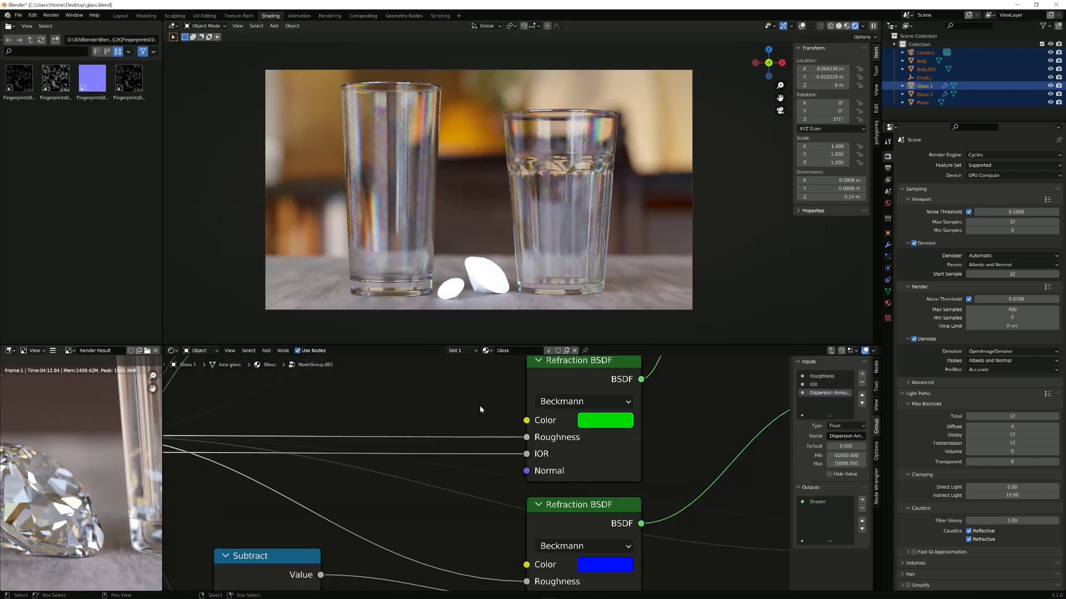
# Step: Add a Normal group input linked to the red, green and blue refraction Normal sockets
pyautogui.scroll(-3, 488, 482)
pyautogui.scroll(3, 493, 483)
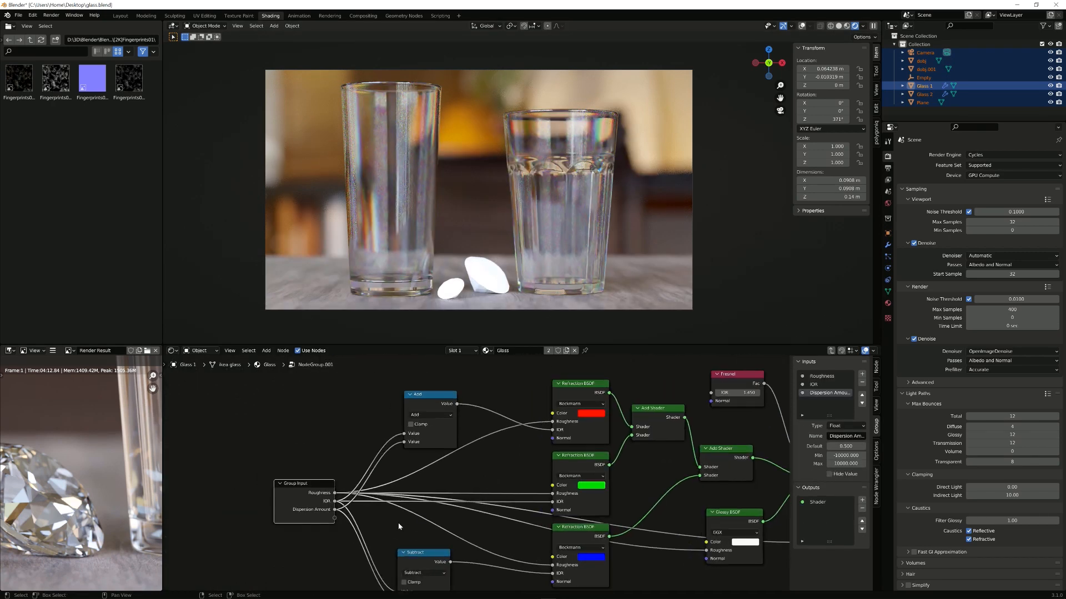
pyautogui.scroll(1, 329, 529)
pyautogui.moveTo(323, 522); pyautogui.dragTo(558, 435)
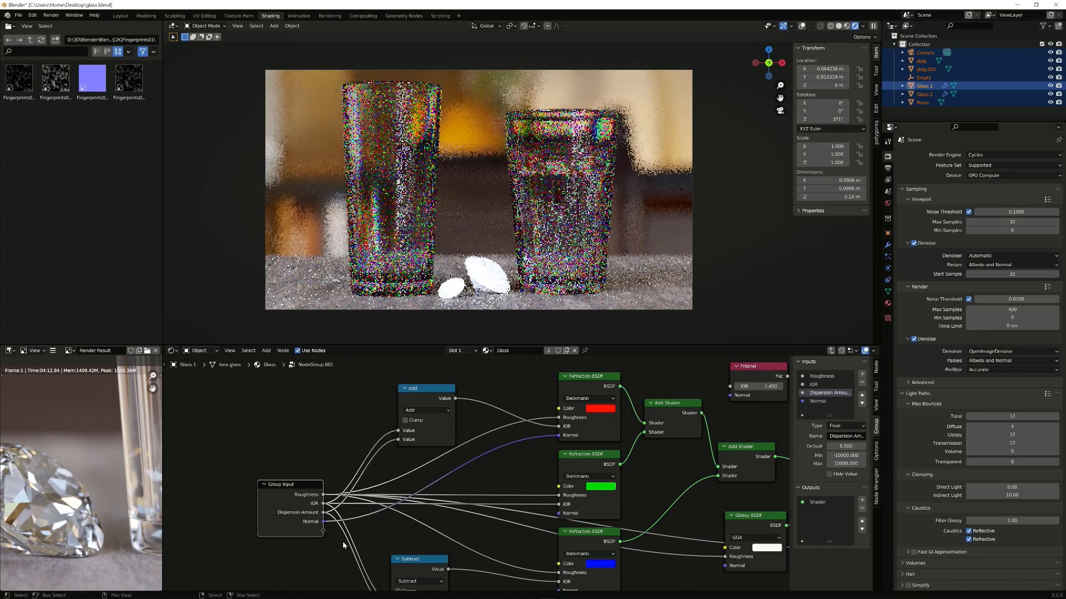
pyautogui.moveTo(323, 522); pyautogui.dragTo(541, 531)
pyautogui.moveTo(565, 521); pyautogui.dragTo(559, 514)
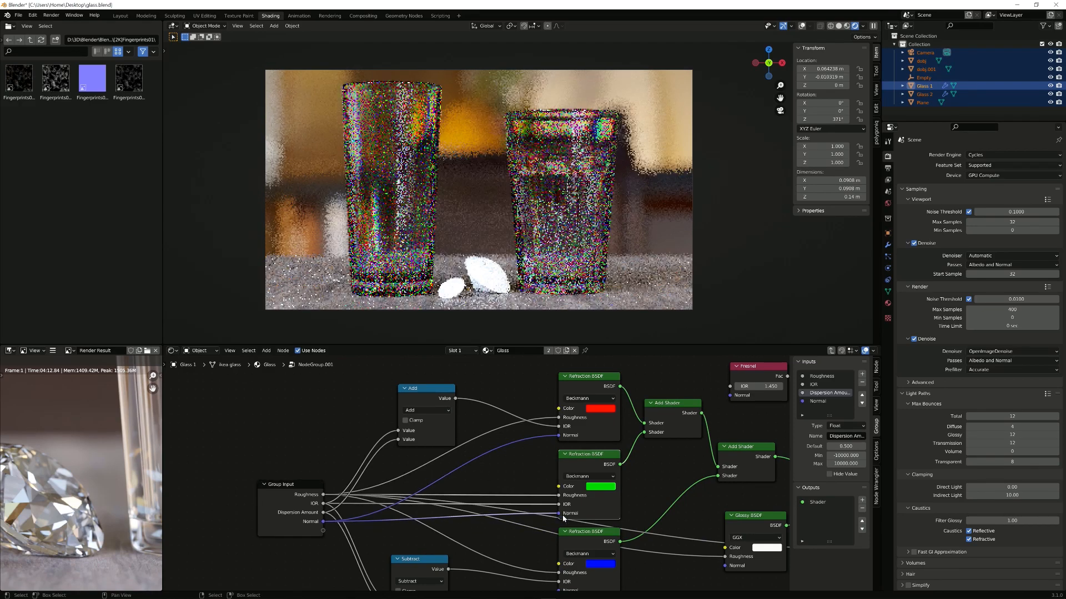
pyautogui.moveTo(334, 523); pyautogui.dragTo(274, 454, button='middle')
pyautogui.moveTo(264, 452); pyautogui.dragTo(498, 522)
# Step: Feed group IOR and Normal into the Fresnel node, and Normal into the Glossy and Glass BSDFs
pyautogui.press('Home')
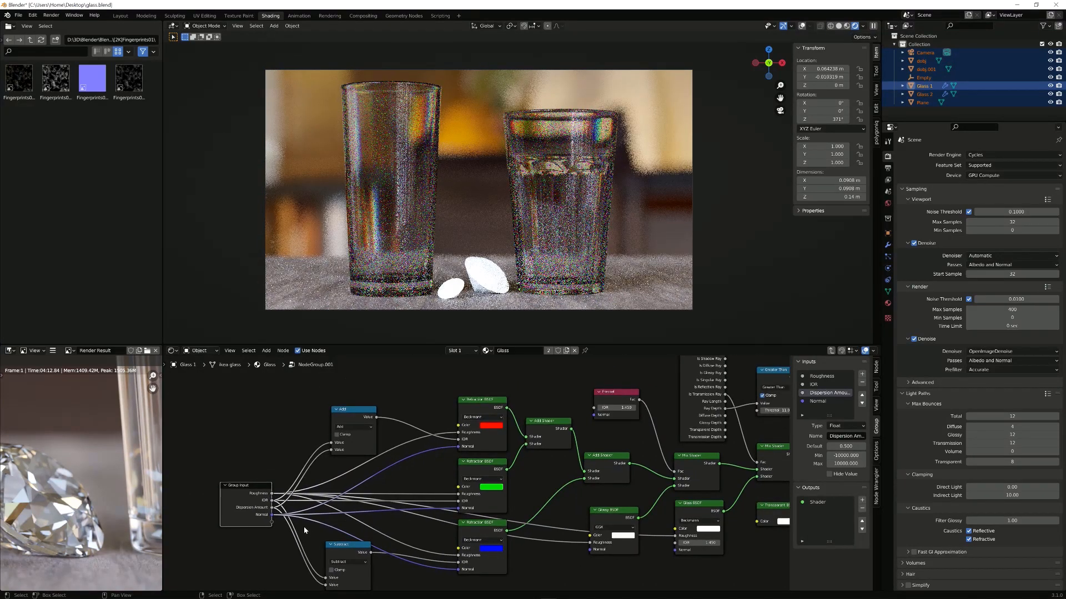
pyautogui.moveTo(272, 500); pyautogui.dragTo(598, 411)
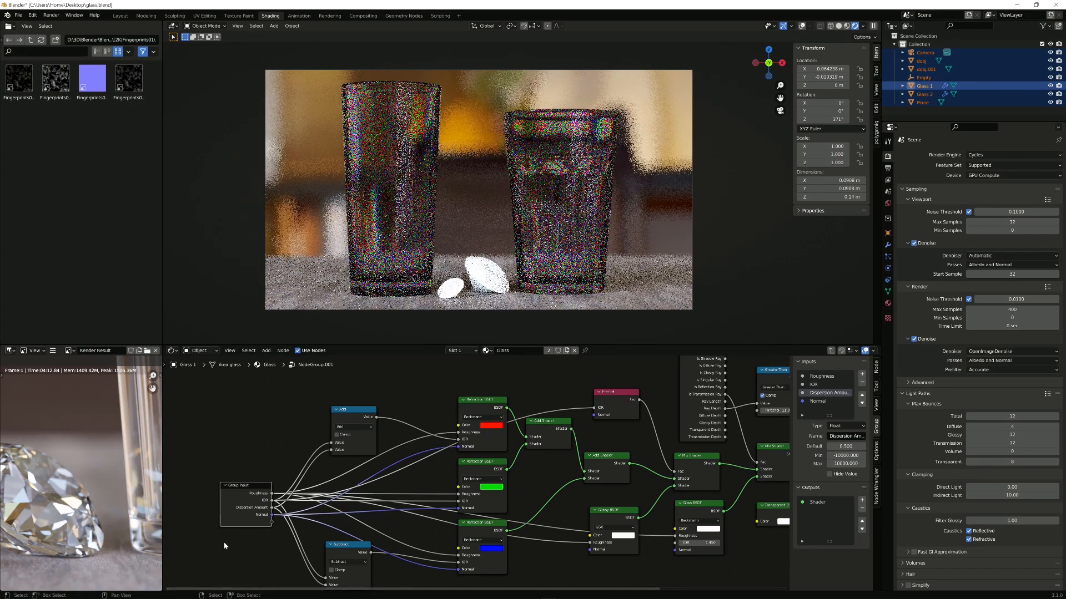
pyautogui.moveTo(272, 515); pyautogui.dragTo(607, 404)
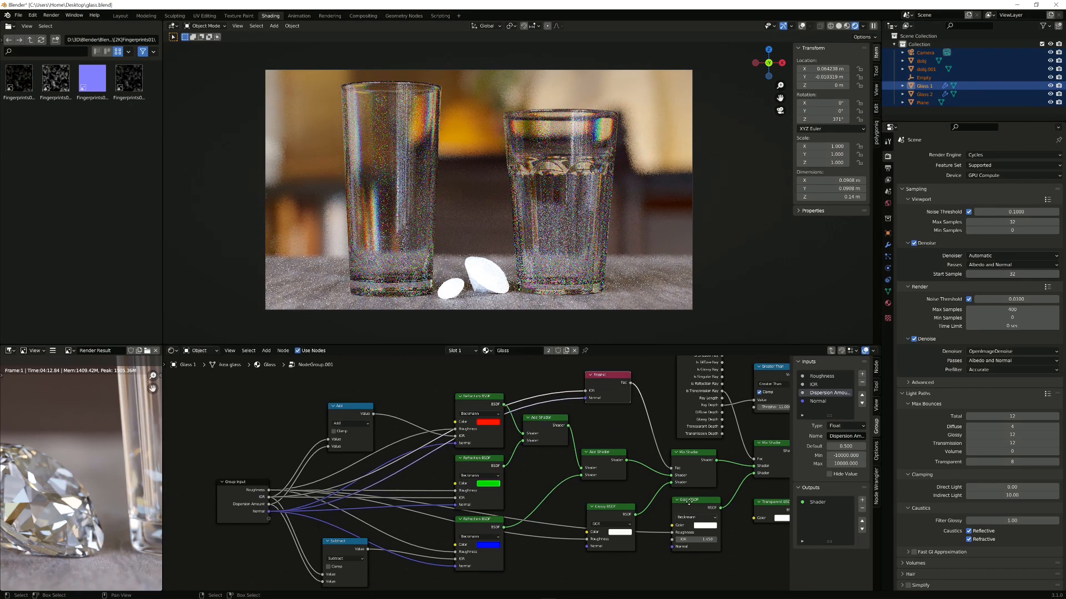
pyautogui.moveTo(644, 528); pyautogui.dragTo(597, 493, button='middle')
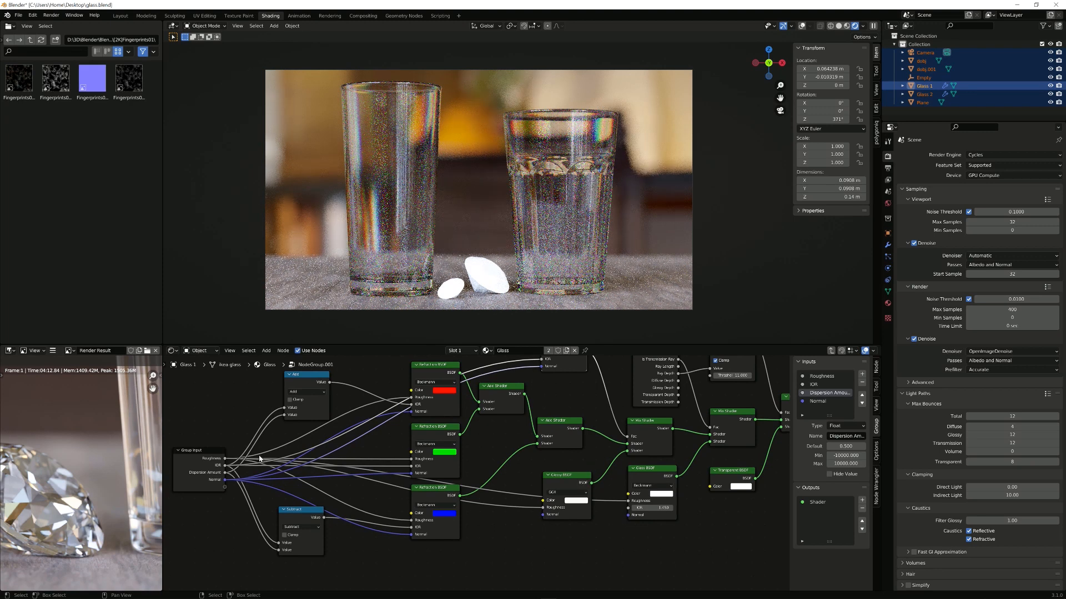
pyautogui.moveTo(225, 480); pyautogui.dragTo(544, 518)
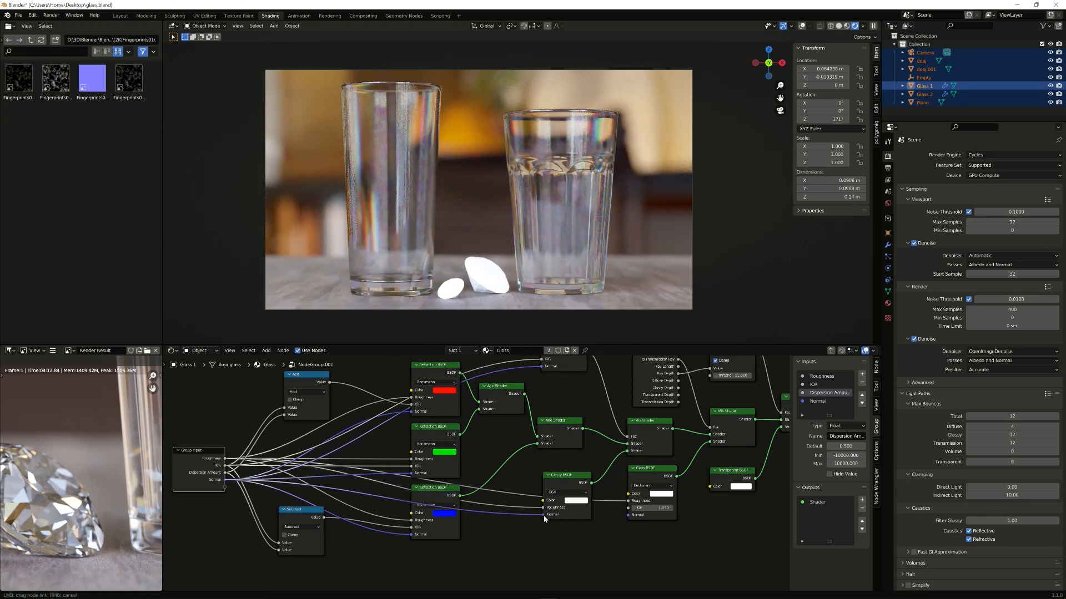
pyautogui.moveTo(224, 480); pyautogui.dragTo(632, 516)
# Step: Move the Group Output node further to the right
pyautogui.moveTo(697, 487); pyautogui.dragTo(606, 537, button='middle')
pyautogui.moveTo(718, 516); pyautogui.dragTo(659, 476, button='middle')
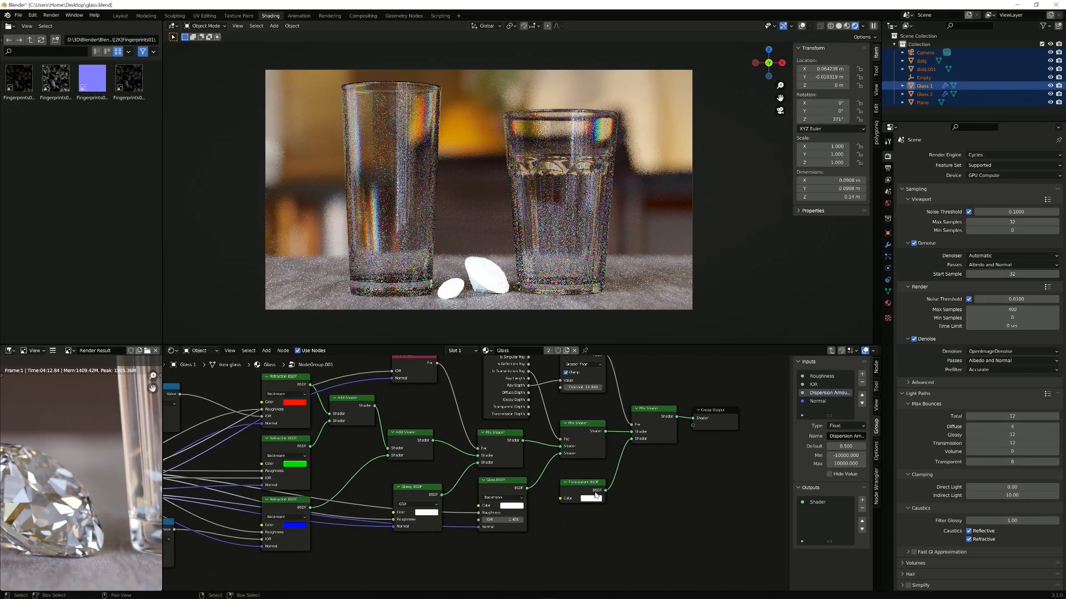
pyautogui.moveTo(471, 516); pyautogui.dragTo(572, 491, button='middle')
pyautogui.moveTo(203, 495); pyautogui.dragTo(352, 557, button='middle')
pyautogui.scroll(-3, 613, 561)
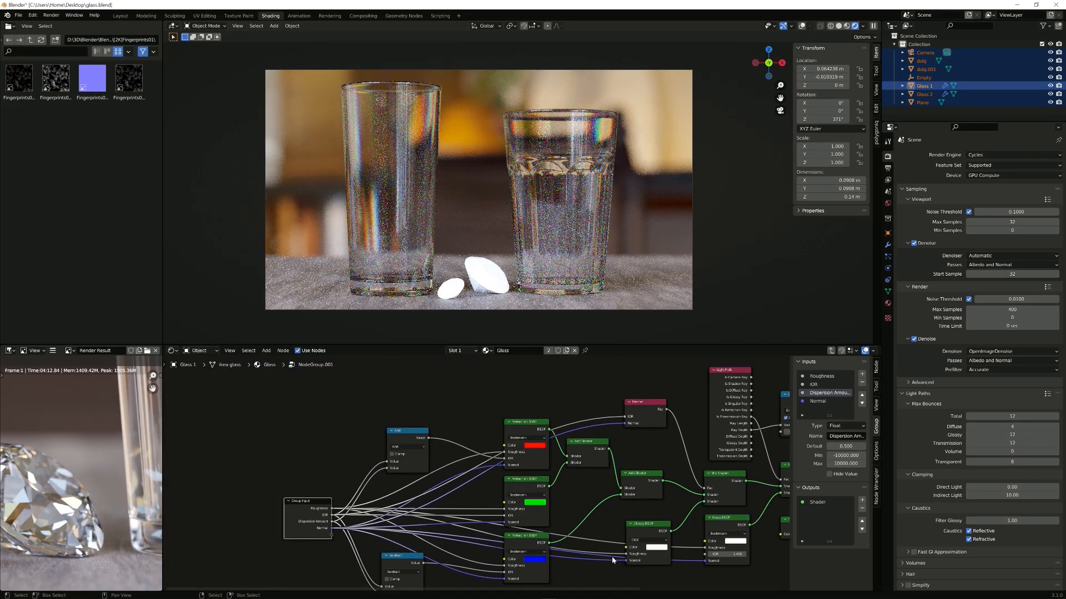
pyautogui.moveTo(629, 551); pyautogui.dragTo(410, 525, button='middle')
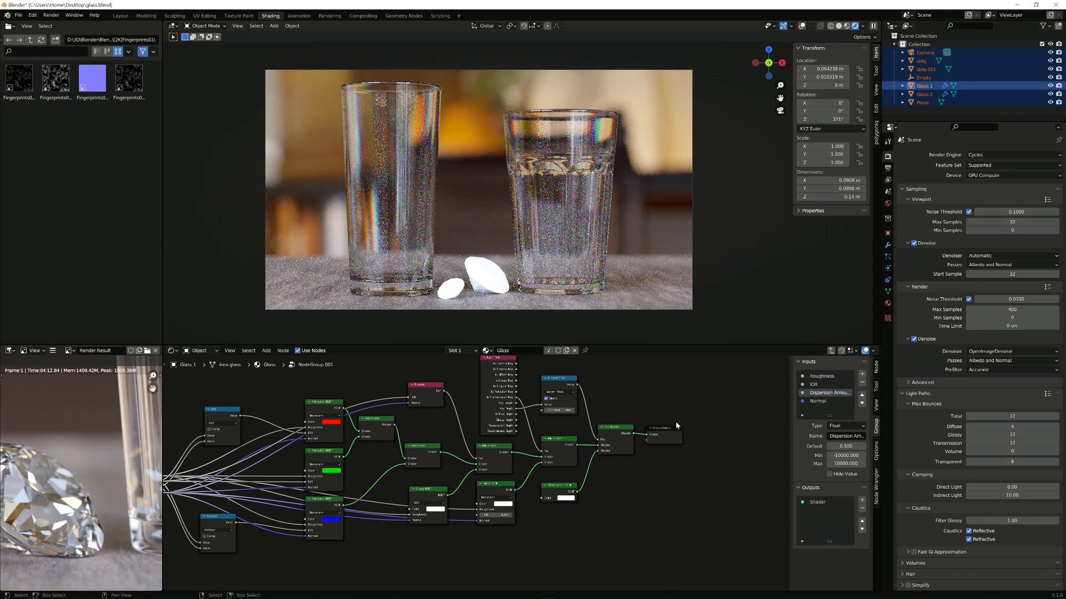
pyautogui.moveTo(667, 429); pyautogui.dragTo(717, 433)
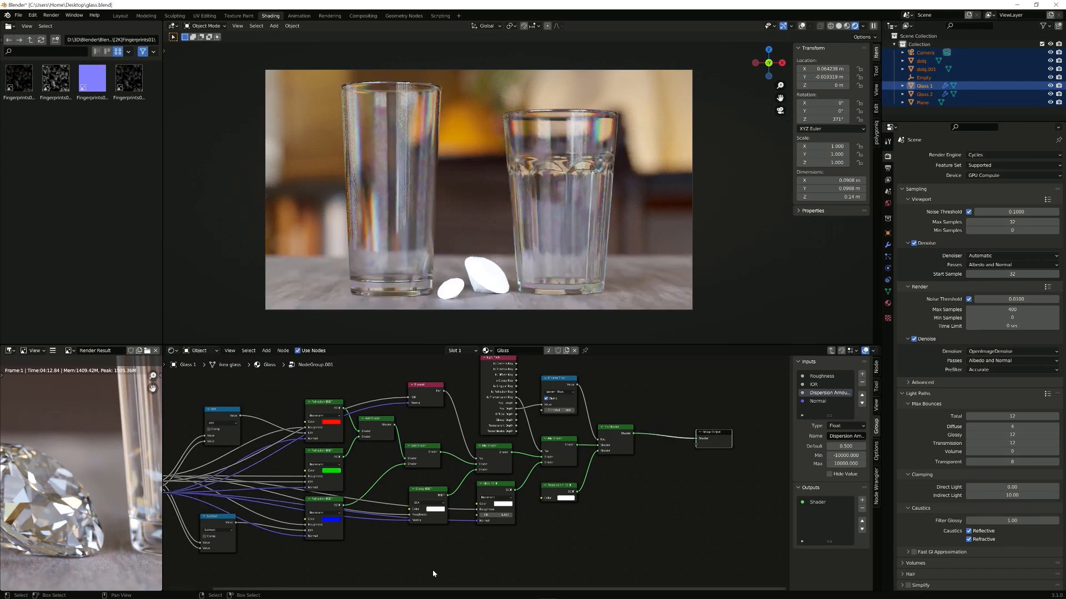
# Step: Nudge the Subtract node and move the Group Input node lower down
pyautogui.moveTo(416, 581); pyautogui.dragTo(504, 543, button='middle')
pyautogui.moveTo(303, 487); pyautogui.dragTo(300, 479)
pyautogui.moveTo(223, 462); pyautogui.dragTo(214, 545)
pyautogui.moveTo(306, 536); pyautogui.dragTo(305, 482, button='middle')
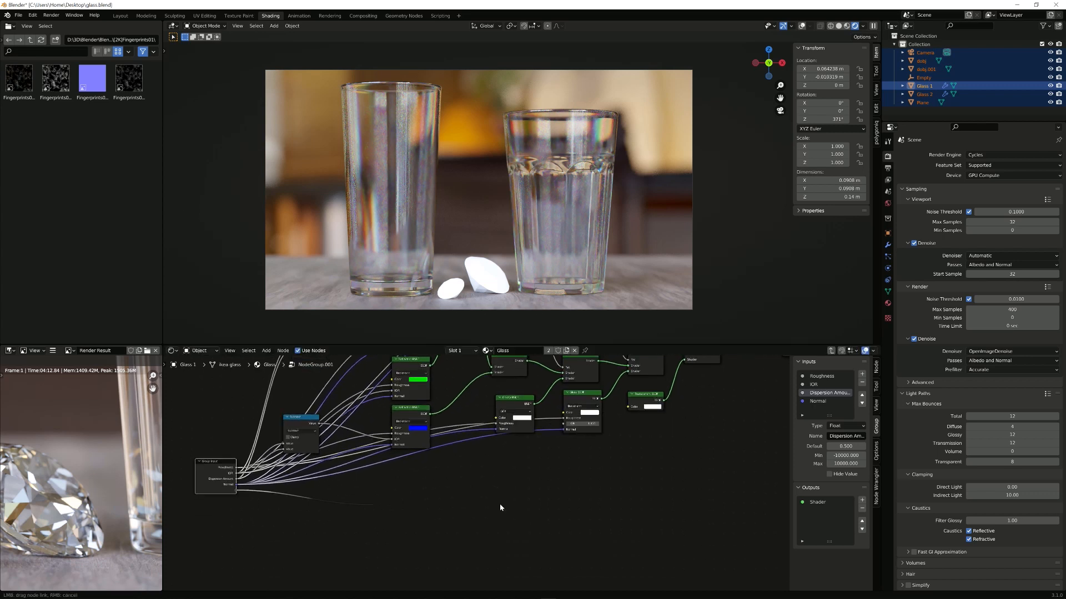
pyautogui.moveTo(234, 492); pyautogui.dragTo(283, 495)
pyautogui.moveTo(390, 493); pyautogui.dragTo(393, 492)
pyautogui.moveTo(522, 478); pyautogui.dragTo(518, 484, button='middle')
pyautogui.scroll(4, 518, 483)
pyautogui.moveTo(397, 490); pyautogui.dragTo(571, 476, button='middle')
# Step: Add a Volume Absorption node and send it out as a new Volume group output
pyautogui.hotkey('shift', 'a')
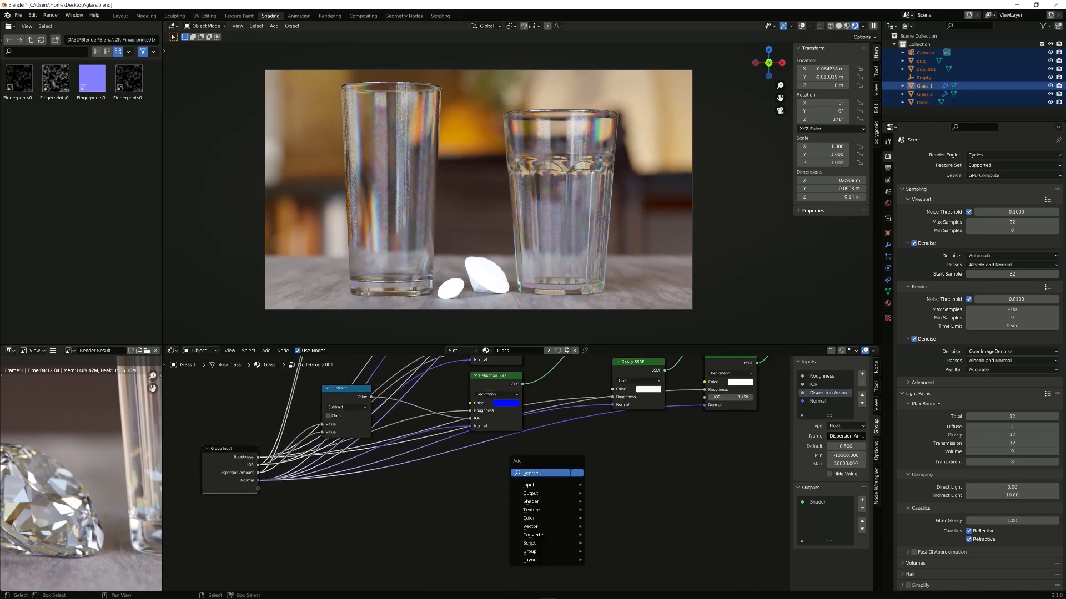
pyautogui.click(570, 473)
pyautogui.write('volum')
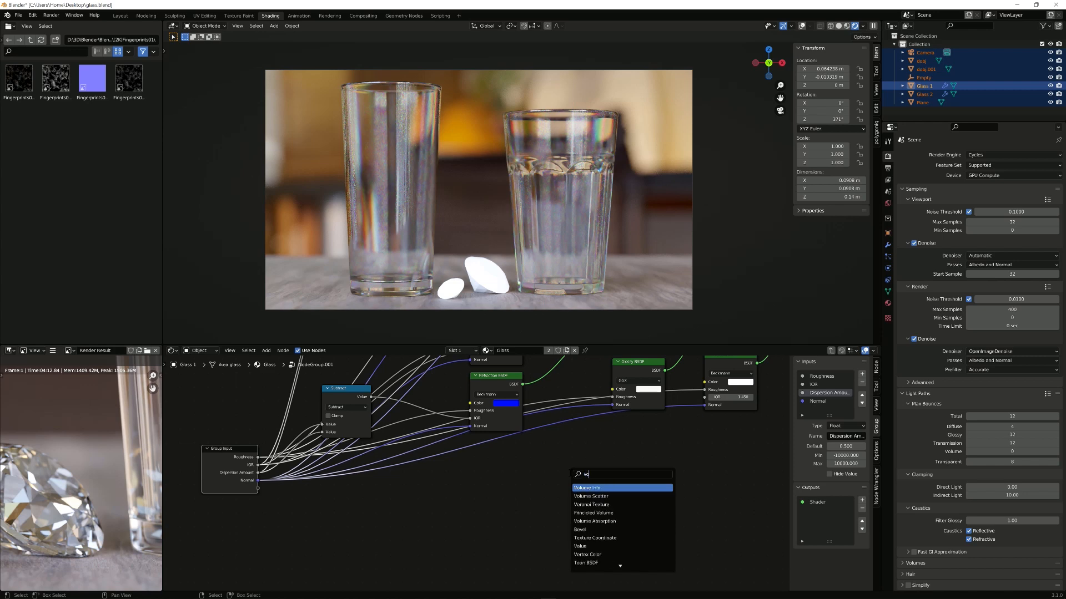
pyautogui.press('Down')
pyautogui.press('Down')
pyautogui.press('Down')
pyautogui.press('Return')
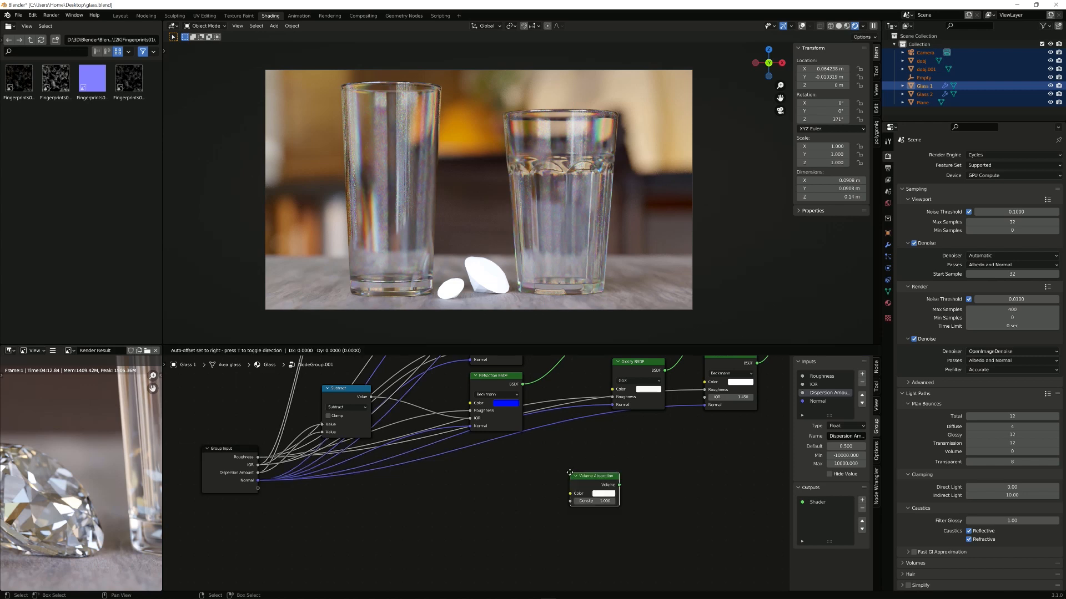
pyautogui.click(519, 470)
pyautogui.moveTo(624, 466); pyautogui.dragTo(471, 522, button='middle')
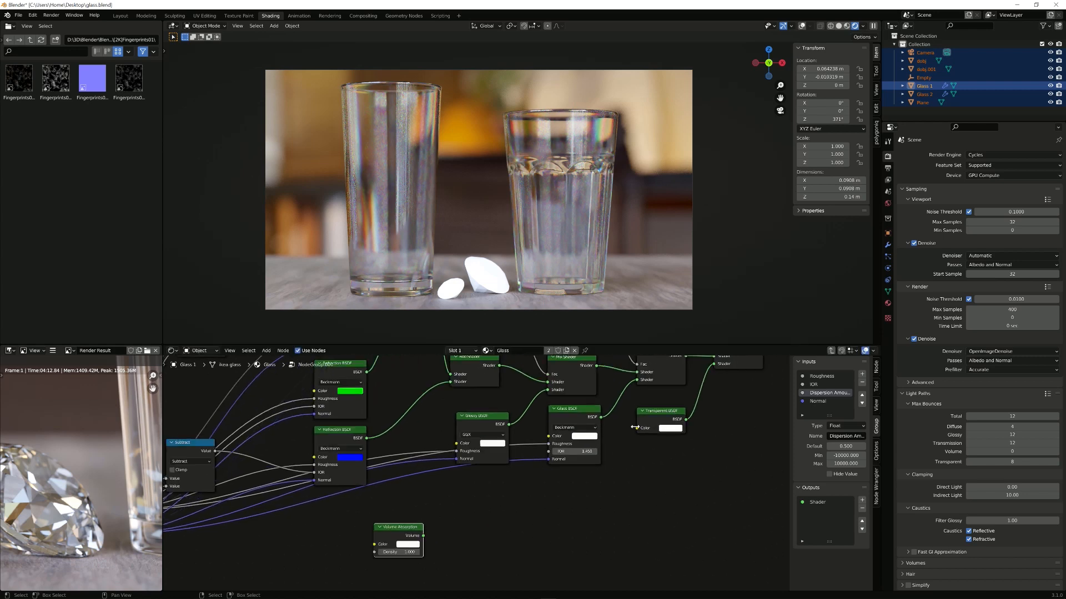
pyautogui.moveTo(712, 400); pyautogui.dragTo(532, 477, button='middle')
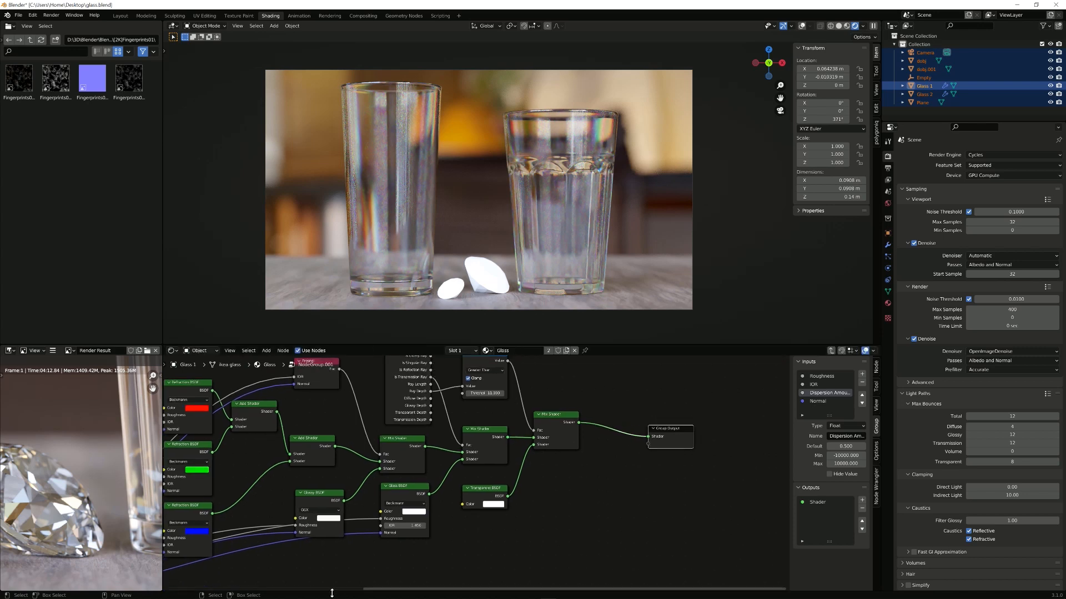
pyautogui.scroll(-2, 274, 561)
pyautogui.moveTo(322, 569); pyautogui.dragTo(602, 452)
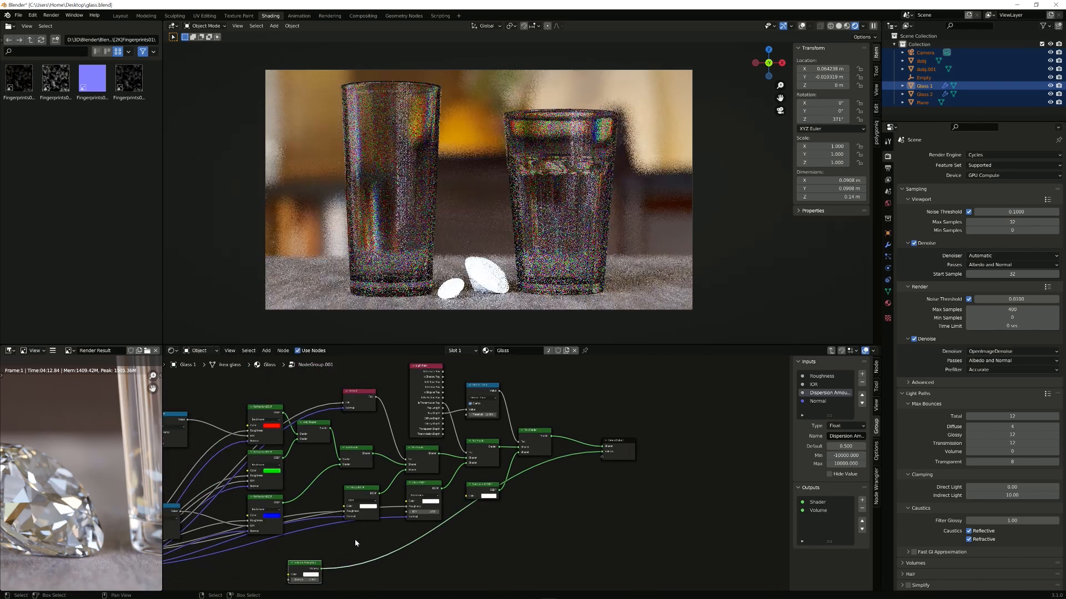
# Step: Drive the absorption Color from a new Color group input moved to the top of the list
pyautogui.moveTo(356, 546); pyautogui.dragTo(466, 514, button='middle')
pyautogui.scroll(3, 466, 514)
pyautogui.moveTo(376, 542); pyautogui.dragTo(598, 468, button='middle')
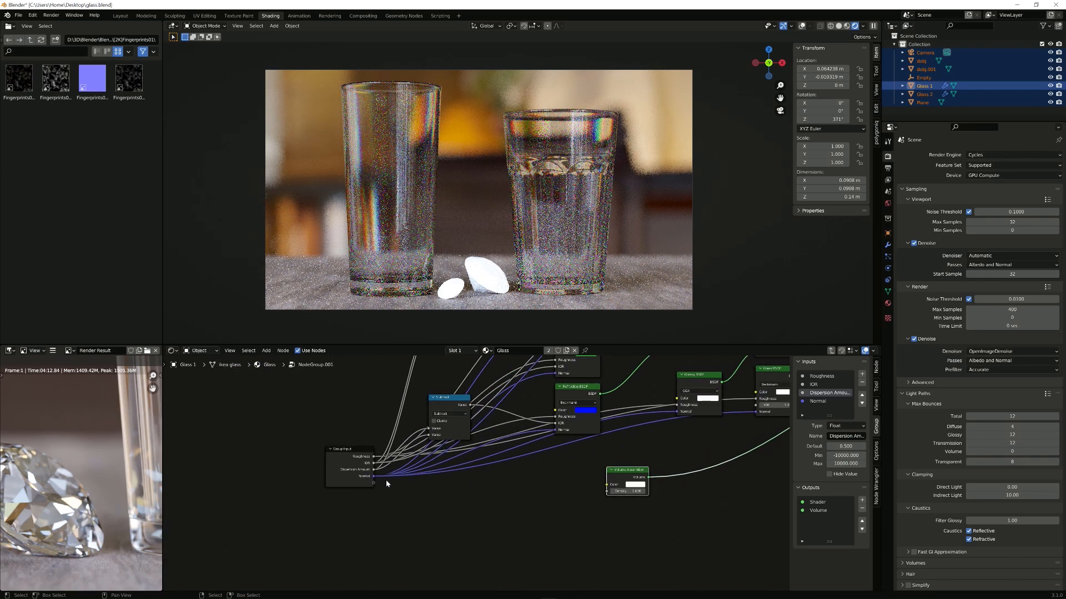
pyautogui.moveTo(375, 483); pyautogui.dragTo(611, 486)
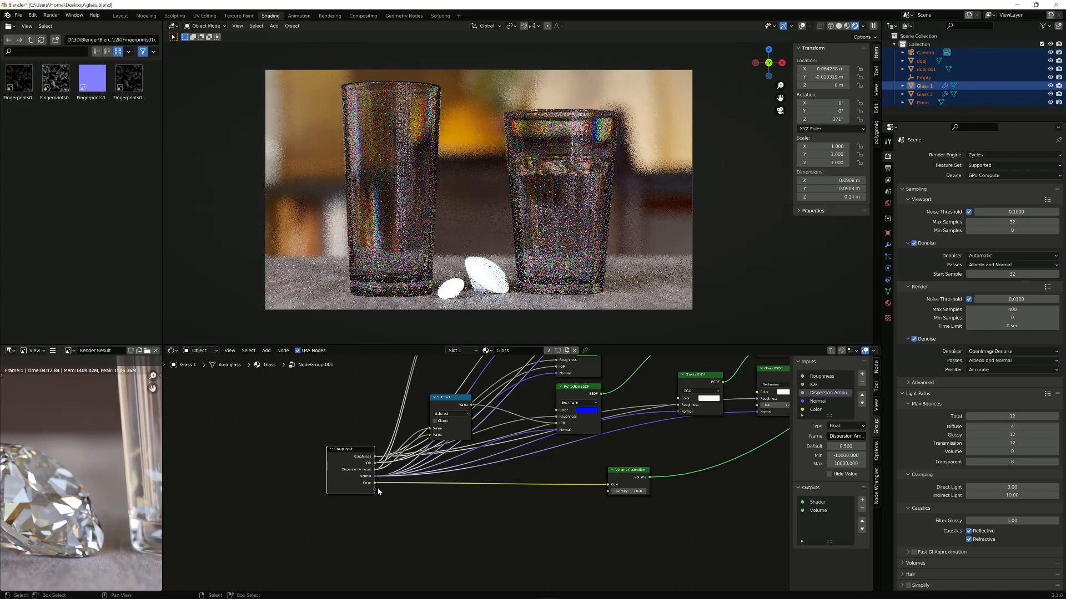
pyautogui.click(835, 410)
pyautogui.click(862, 395)
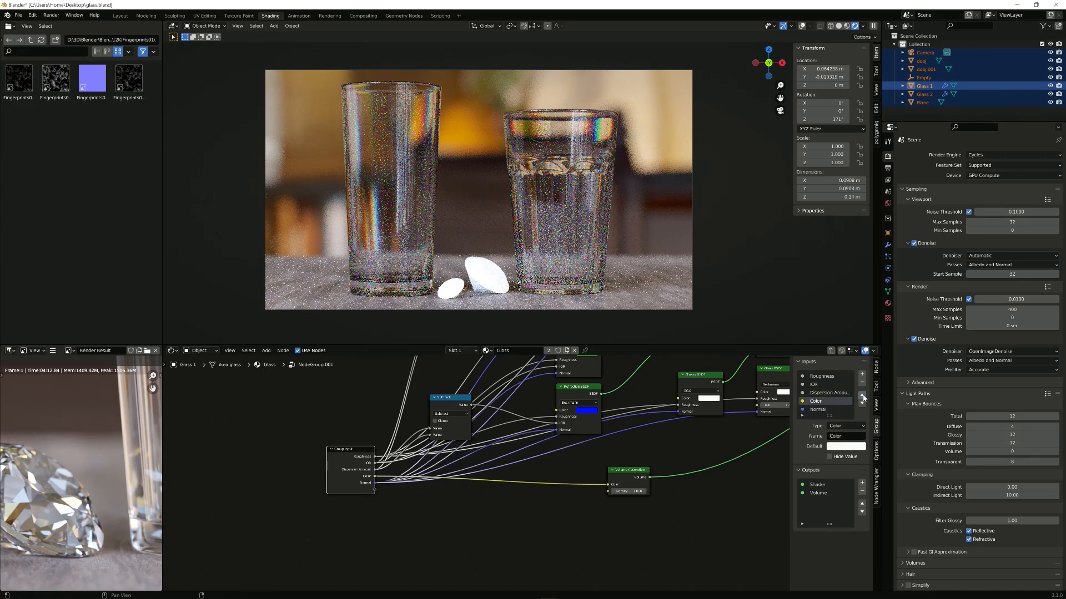
pyautogui.click(862, 396)
pyautogui.click(862, 395)
pyautogui.click(862, 395)
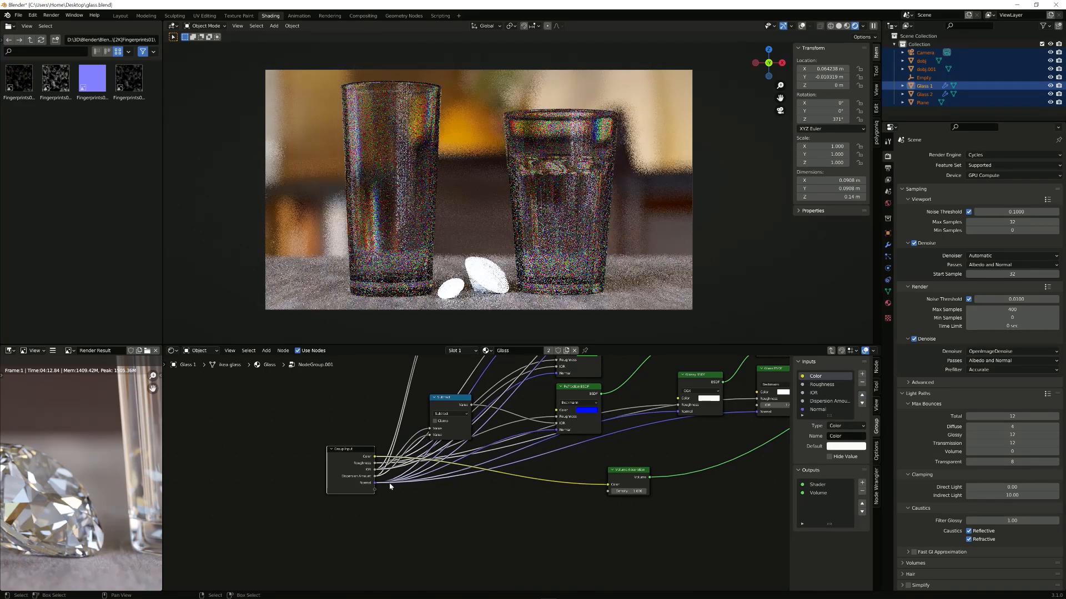
# Step: Drive Density from a new input renamed Color Amount, placed directly below Color
pyautogui.moveTo(375, 489); pyautogui.dragTo(610, 491)
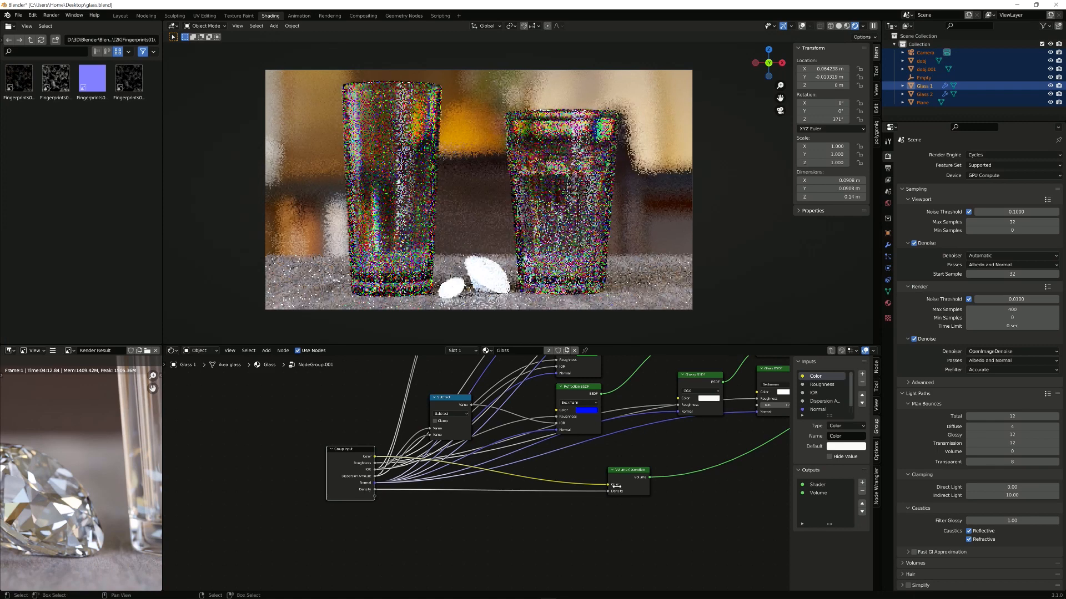
pyautogui.scroll(-1, 827, 392)
pyautogui.doubleClick(822, 410)
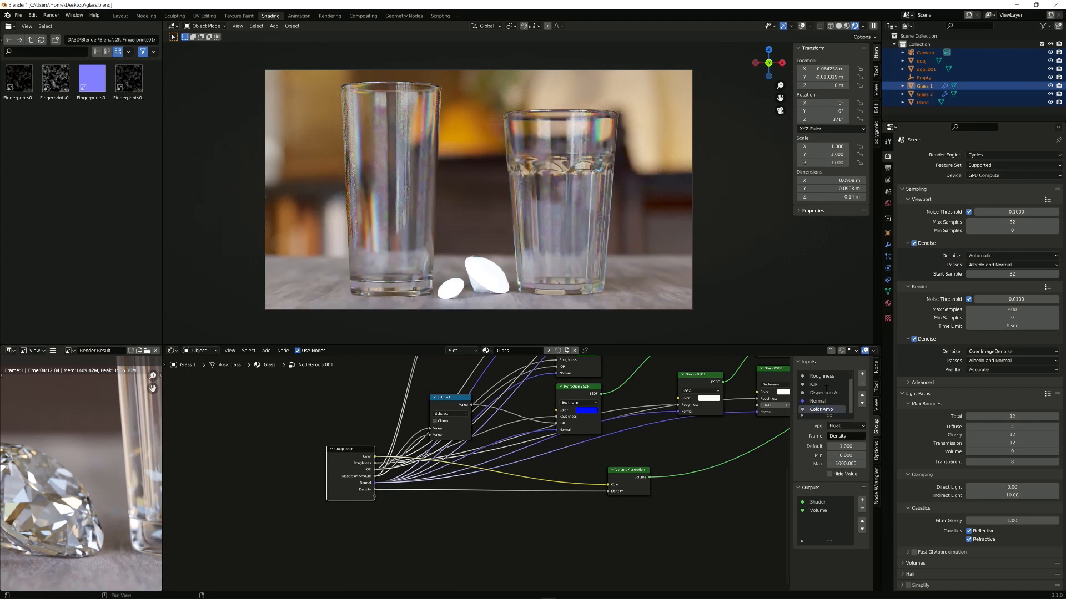
pyautogui.click(861, 395)
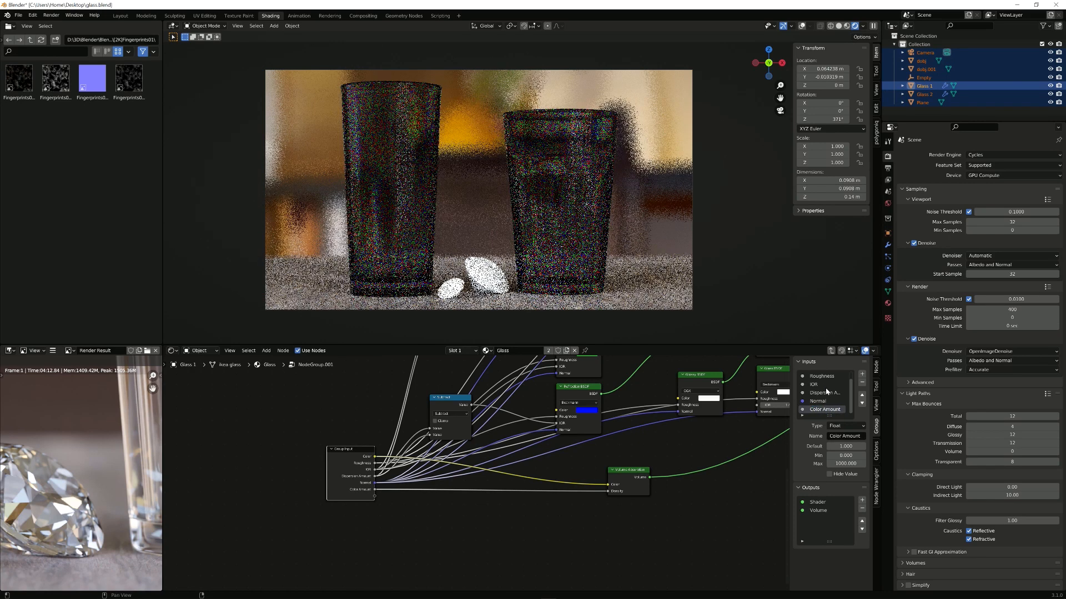
pyautogui.click(862, 395)
pyautogui.click(862, 395)
pyautogui.click(861, 395)
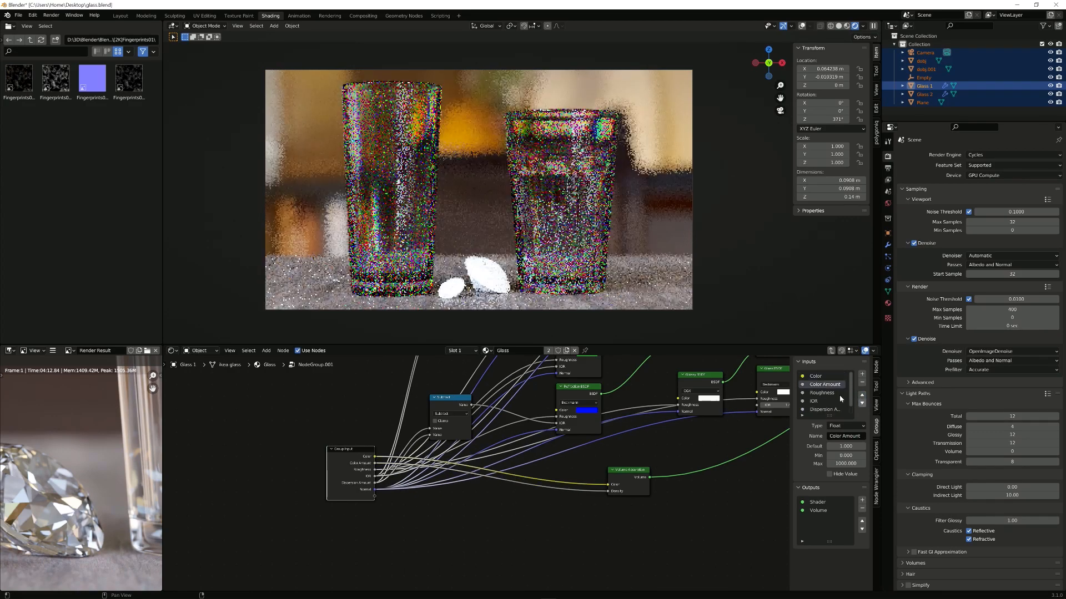
# Step: Rename the Color Amount input to Steve
pyautogui.doubleClick(819, 384)
pyautogui.write('Steve')
pyautogui.press('Return')
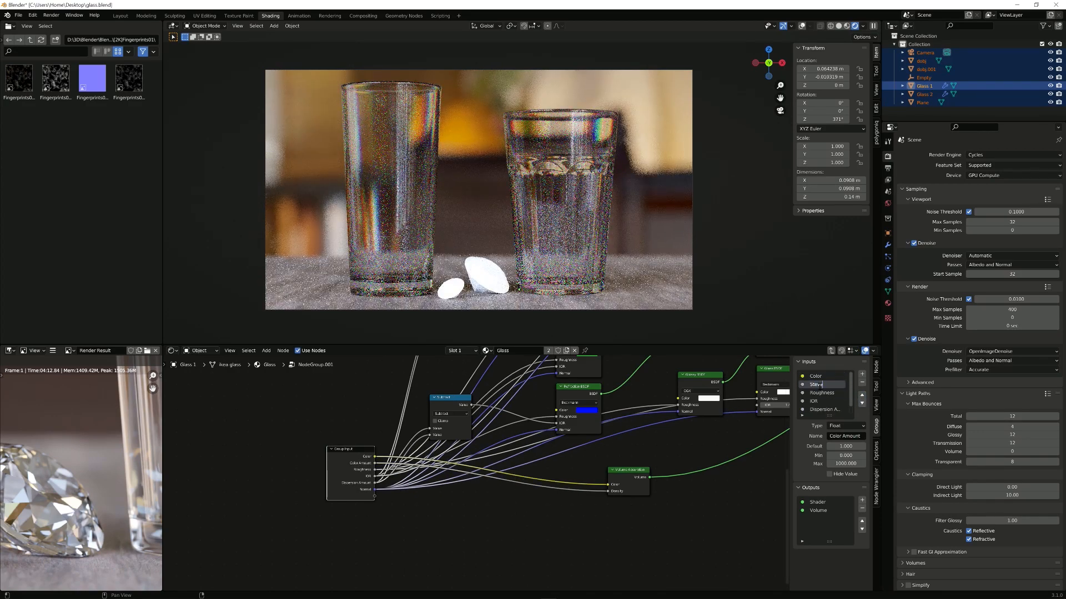
pyautogui.press('Tab')
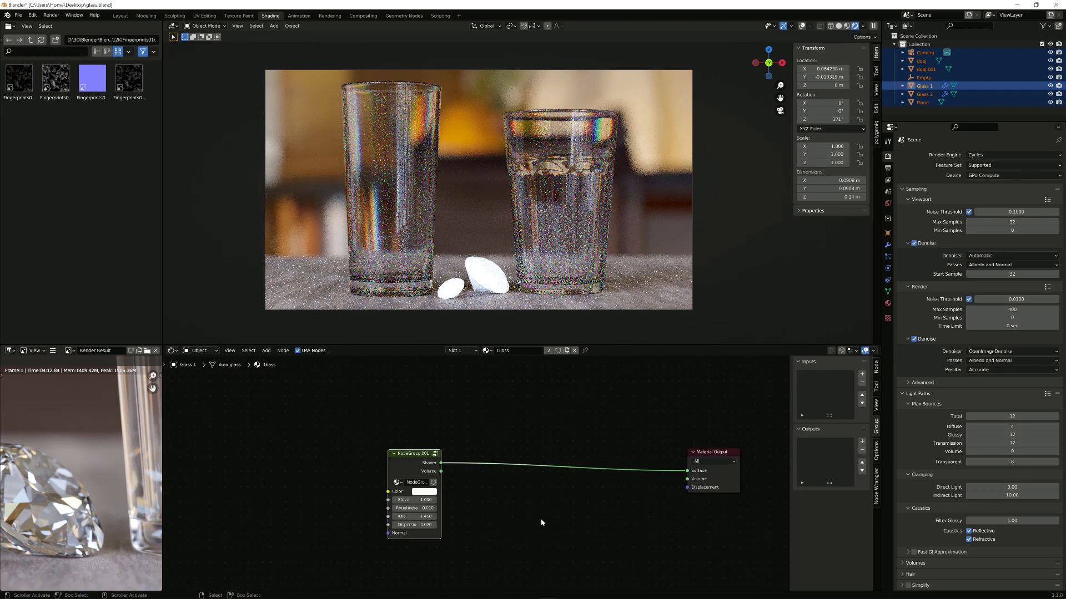
# Step: Connect the glass group's Volume output to the Material Output's Volume
pyautogui.scroll(1, 477, 504)
pyautogui.moveTo(449, 484); pyautogui.dragTo(424, 474, button='middle')
pyautogui.moveTo(585, 469); pyautogui.dragTo(536, 462, button='middle')
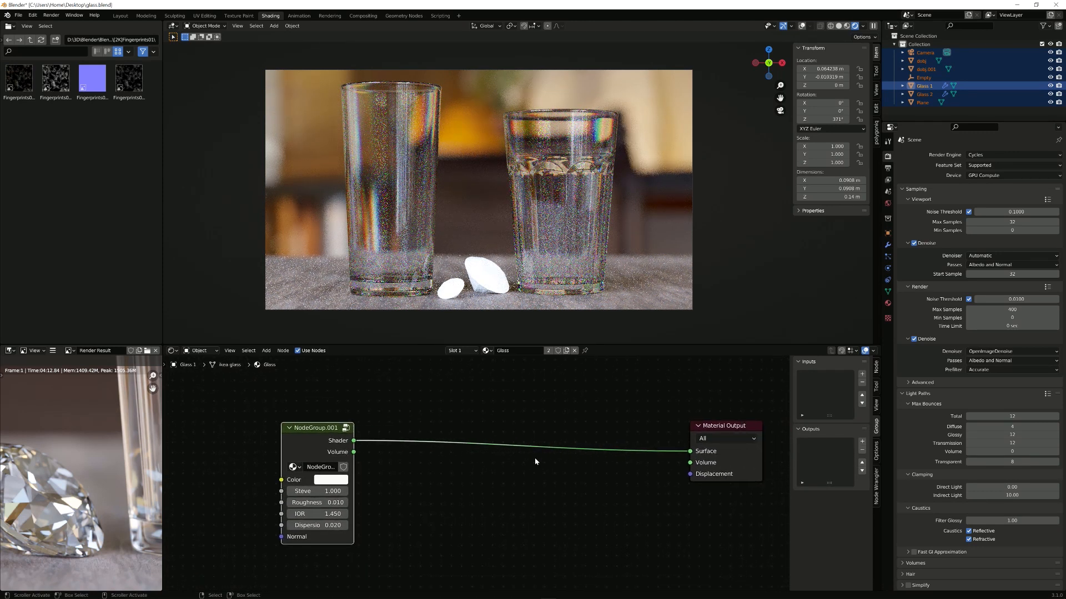
pyautogui.moveTo(353, 452); pyautogui.dragTo(689, 463)
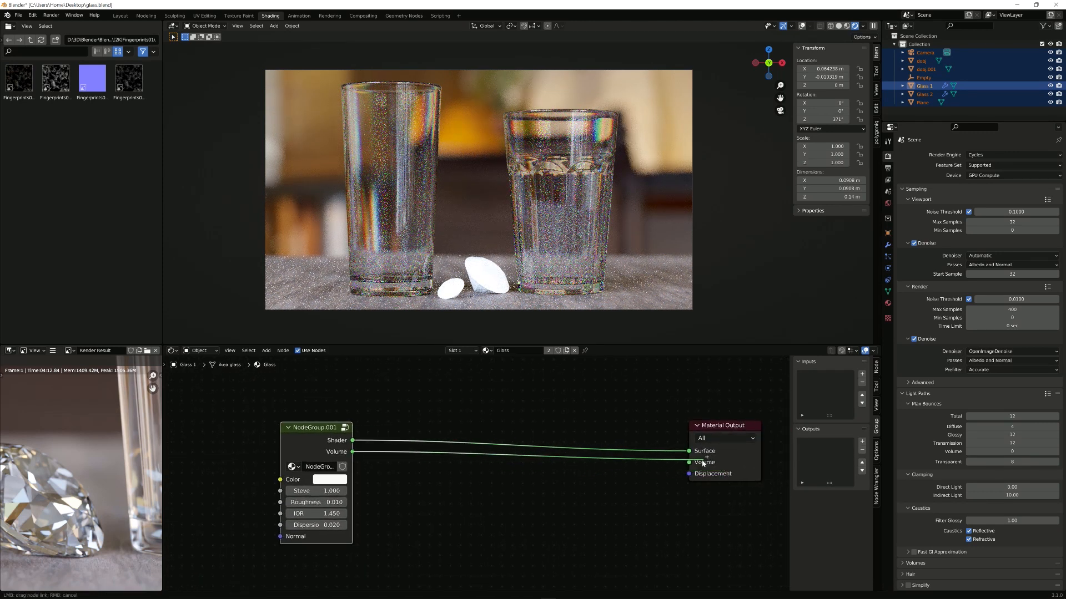
# Step: Make the glass Color teal and set Steve to 5.000
pyautogui.moveTo(391, 499); pyautogui.dragTo(486, 494, button='middle')
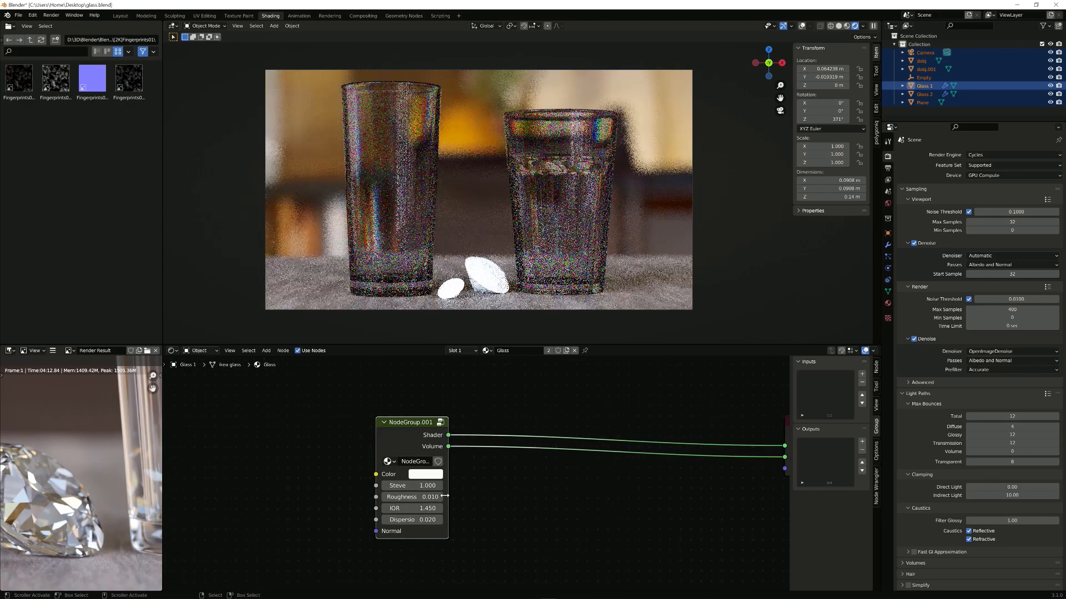
pyautogui.click(426, 474)
pyautogui.click(441, 328)
pyautogui.click(421, 485)
pyautogui.write('5')
pyautogui.press('Return')
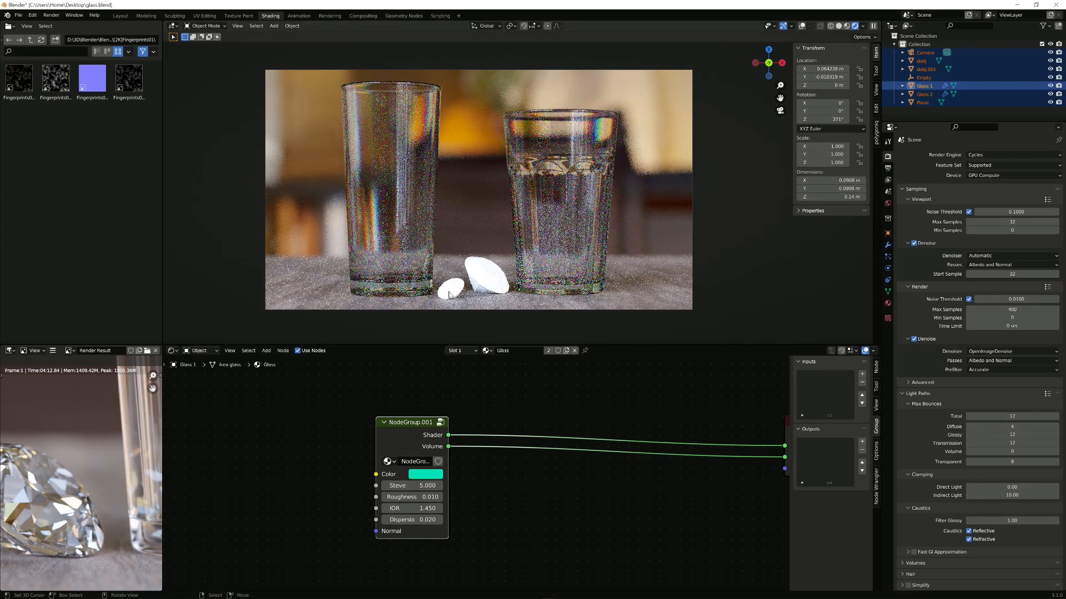
# Step: Brighten the teal colour by raising V in the HSV picker
pyautogui.click(425, 474)
pyautogui.click(458, 415)
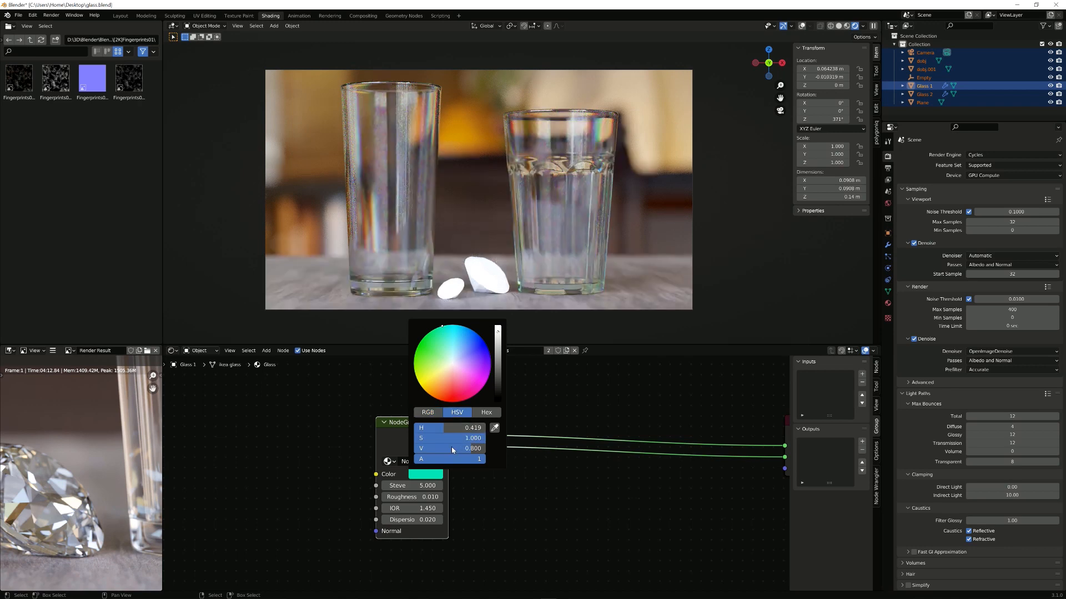
pyautogui.moveTo(452, 448); pyautogui.dragTo(484, 447)
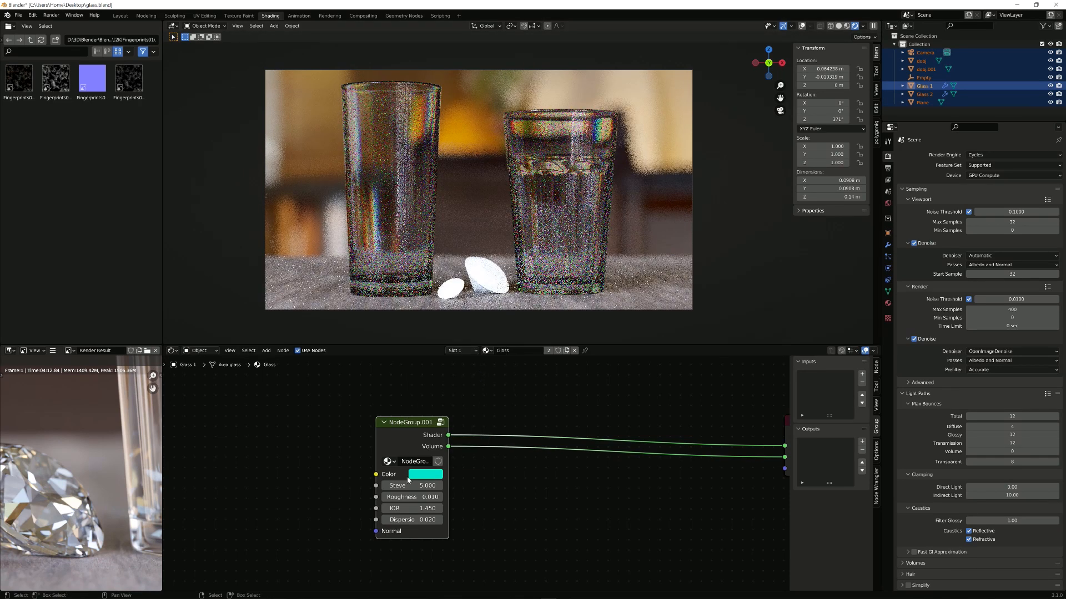
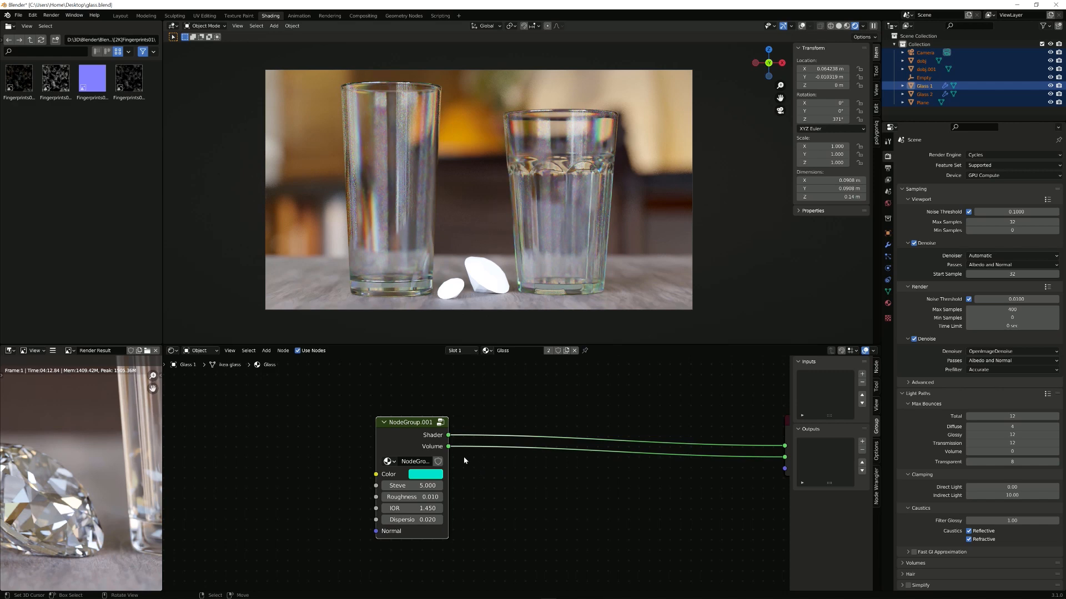
# Step: Change the glass group's Color from teal to blue
pyautogui.click(435, 486)
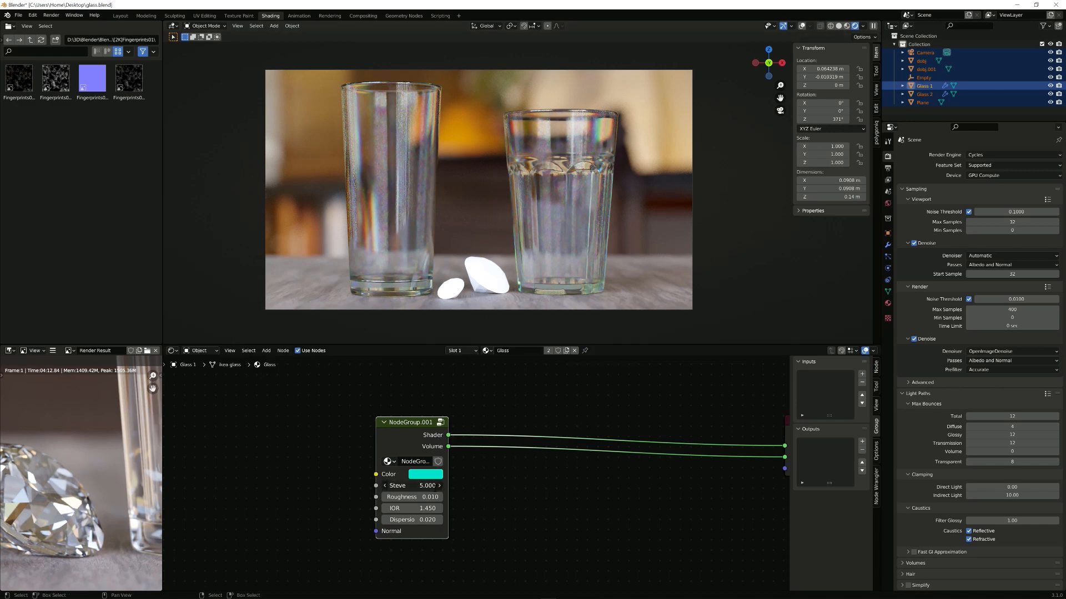
pyautogui.click(435, 477)
pyautogui.click(434, 476)
pyautogui.click(477, 336)
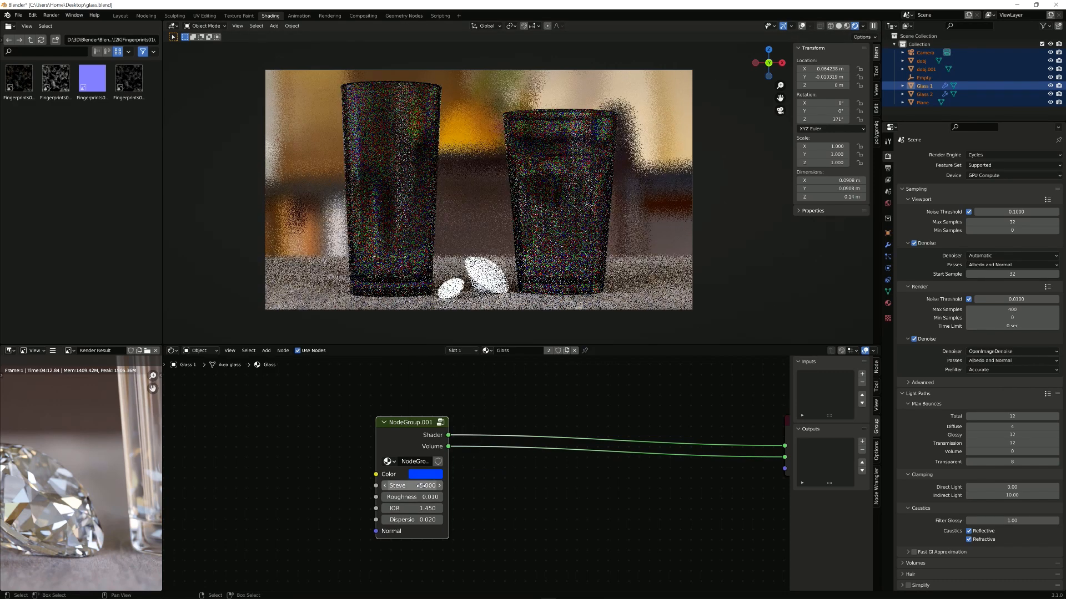
# Step: Try Steve at 500, then settle it at 2.5 and open the group's inner nodes
pyautogui.click(421, 486)
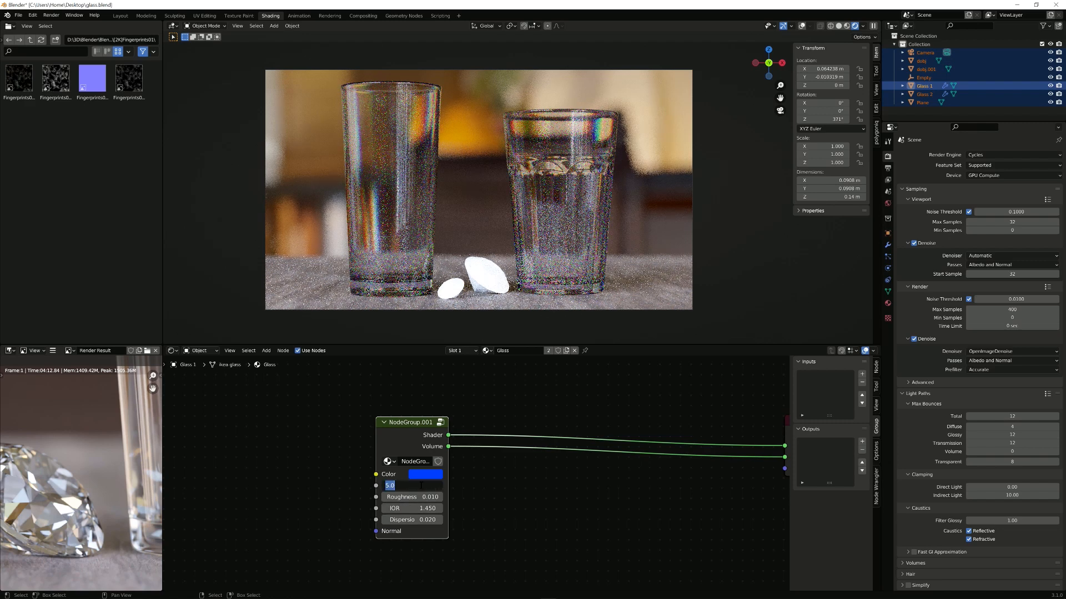
pyautogui.write('500')
pyautogui.press('Return')
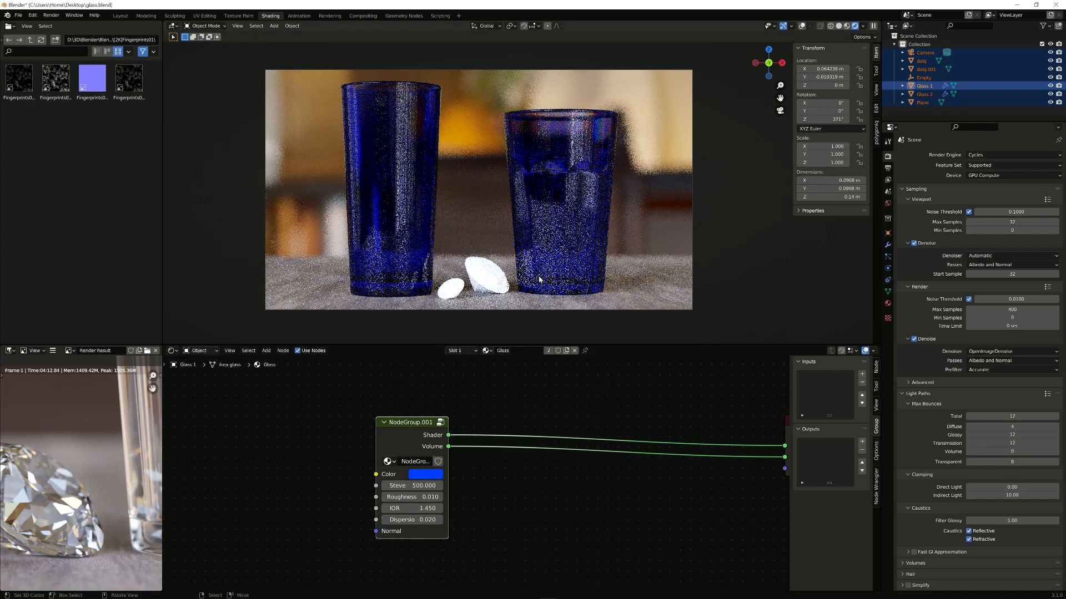
pyautogui.click(428, 482)
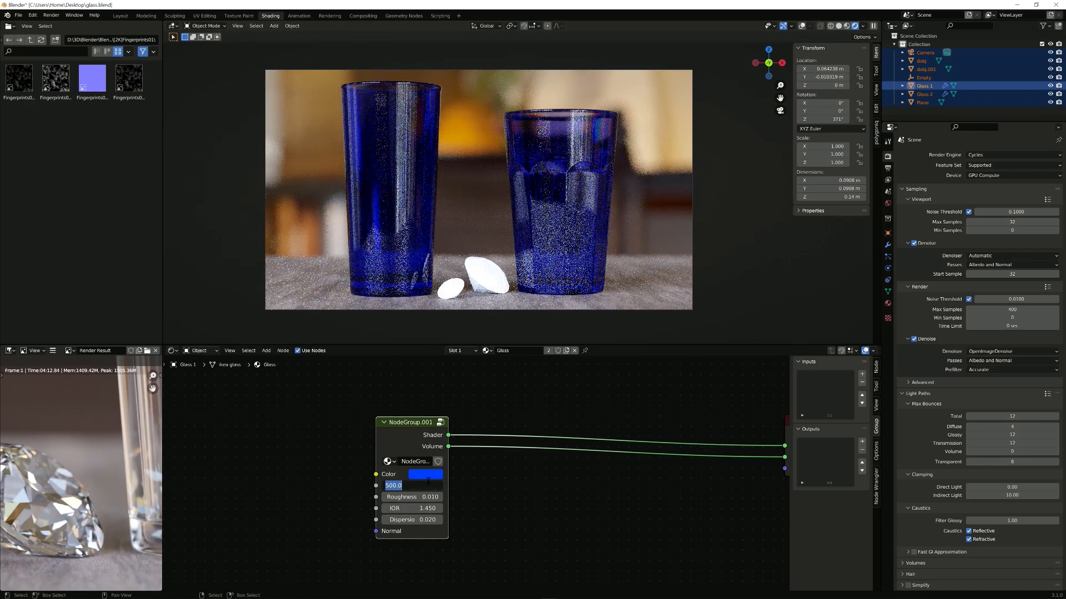
pyautogui.write('2')
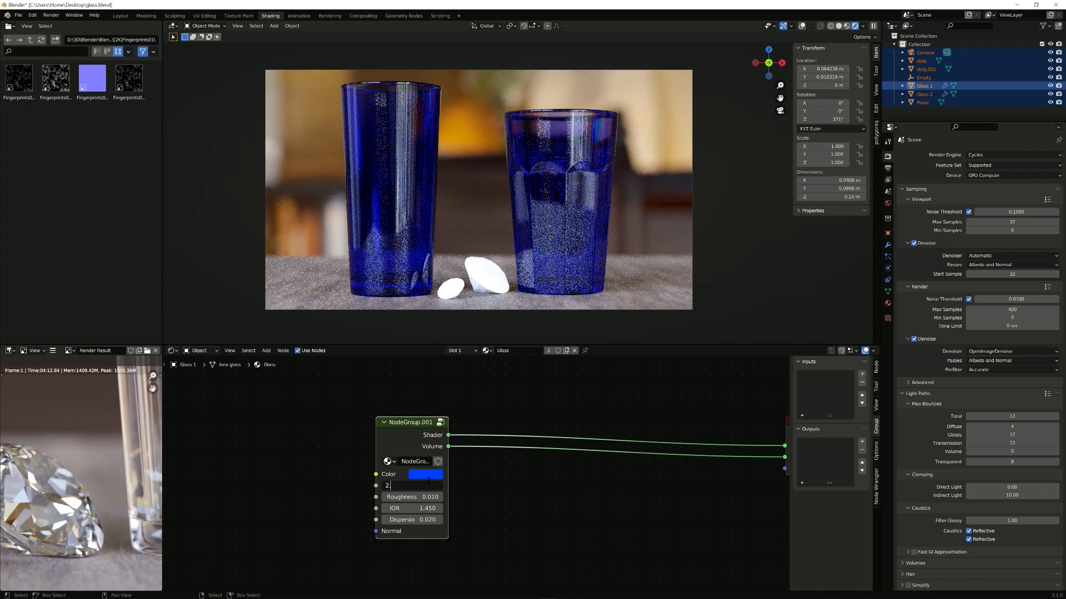
pyautogui.write('.5')
pyautogui.press('Return')
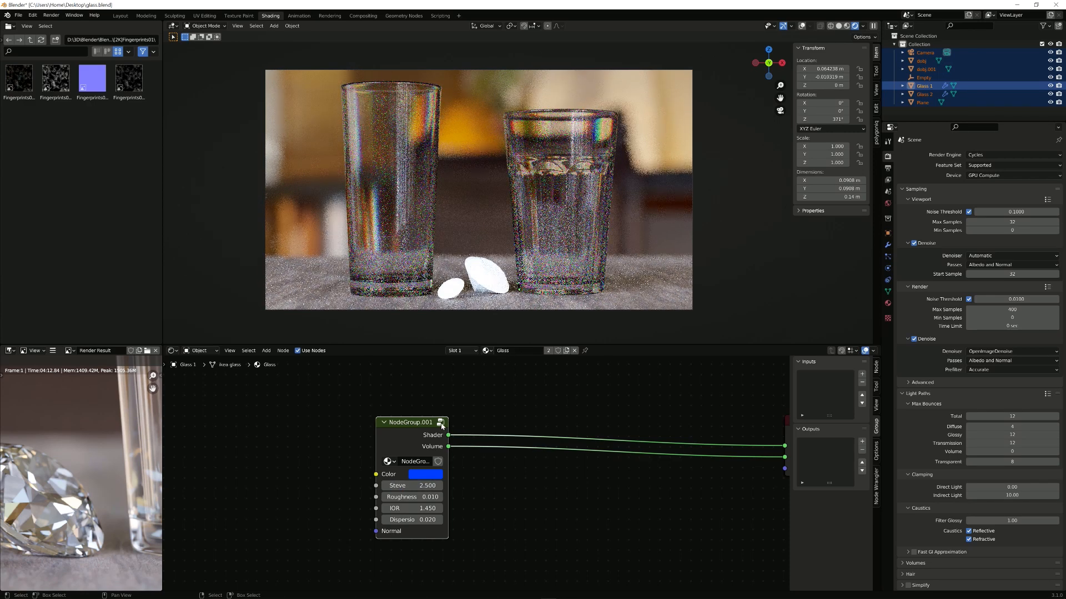
pyautogui.click(441, 423)
# Step: Bring the Refraction nodes into view and brighten the Glossy BSDF colour to full value
pyautogui.scroll(3, 527, 493)
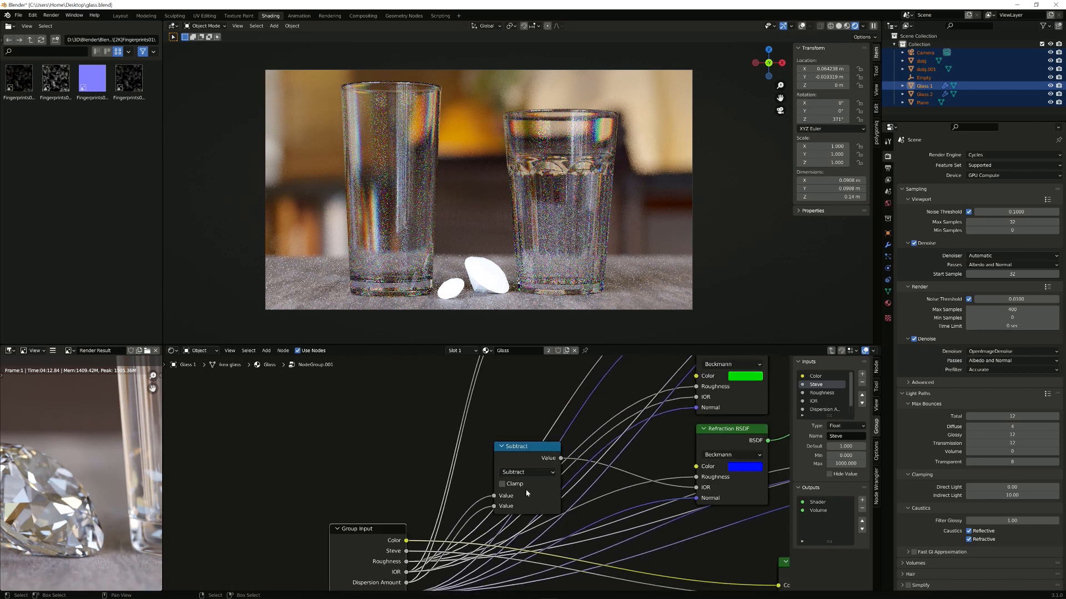
pyautogui.scroll(-1, 526, 493)
pyautogui.moveTo(596, 409); pyautogui.dragTo(495, 443, button='middle')
pyautogui.moveTo(611, 363); pyautogui.dragTo(500, 454, button='middle')
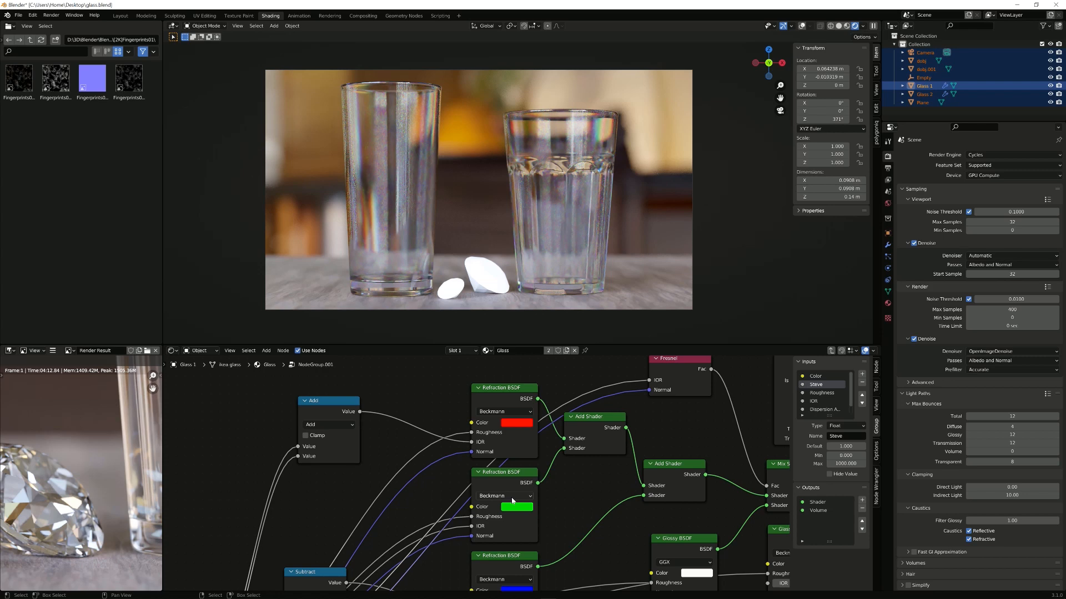
pyautogui.moveTo(666, 448); pyautogui.dragTo(626, 418, button='middle')
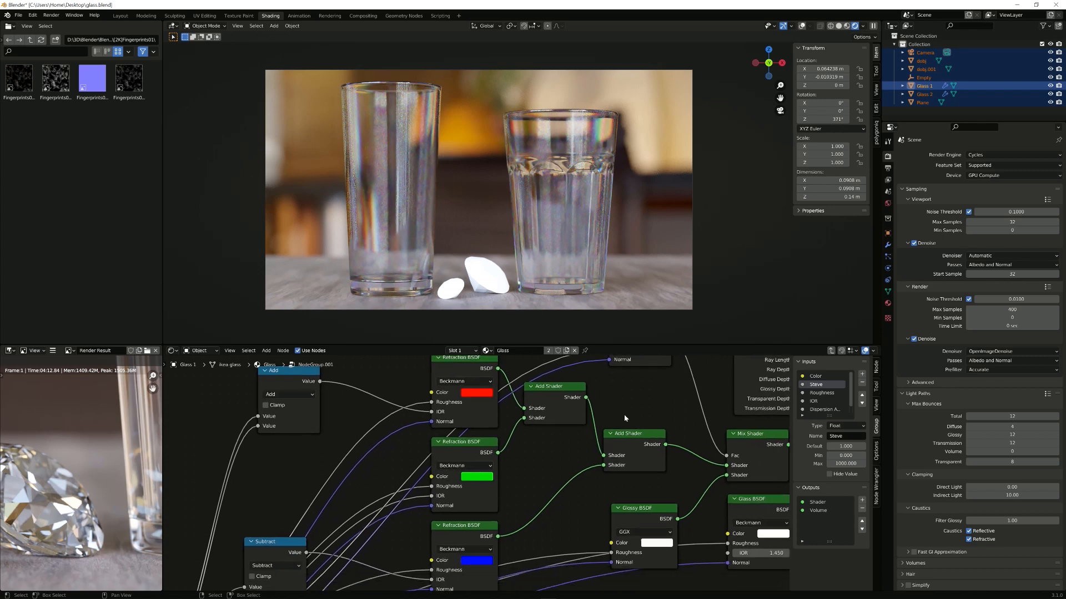
pyautogui.scroll(-2, 580, 416)
pyautogui.moveTo(547, 461); pyautogui.dragTo(436, 465, button='middle')
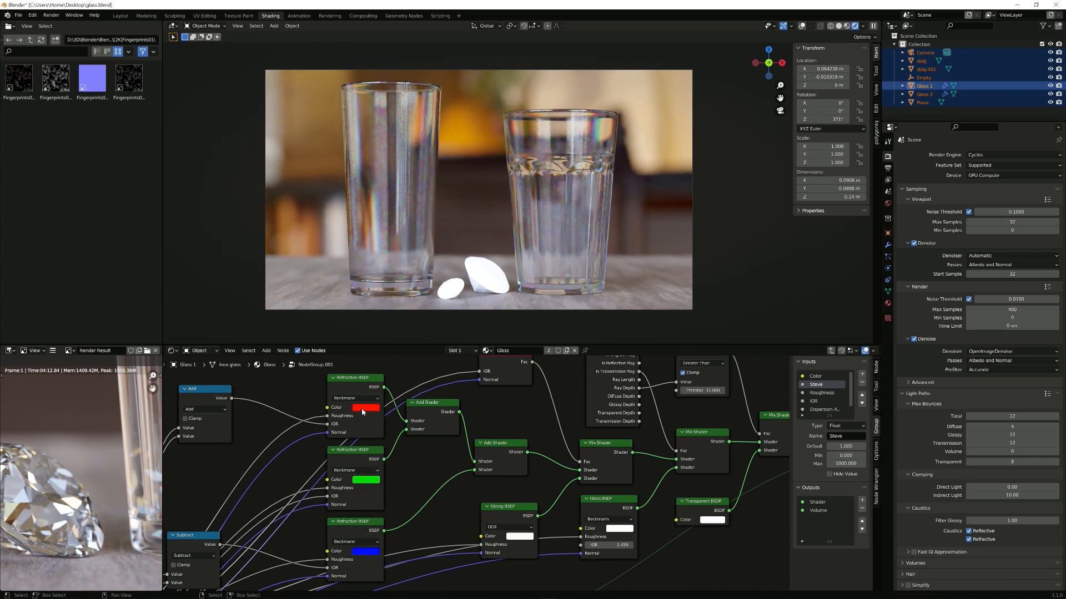
pyautogui.moveTo(361, 411); pyautogui.dragTo(428, 407, button='middle')
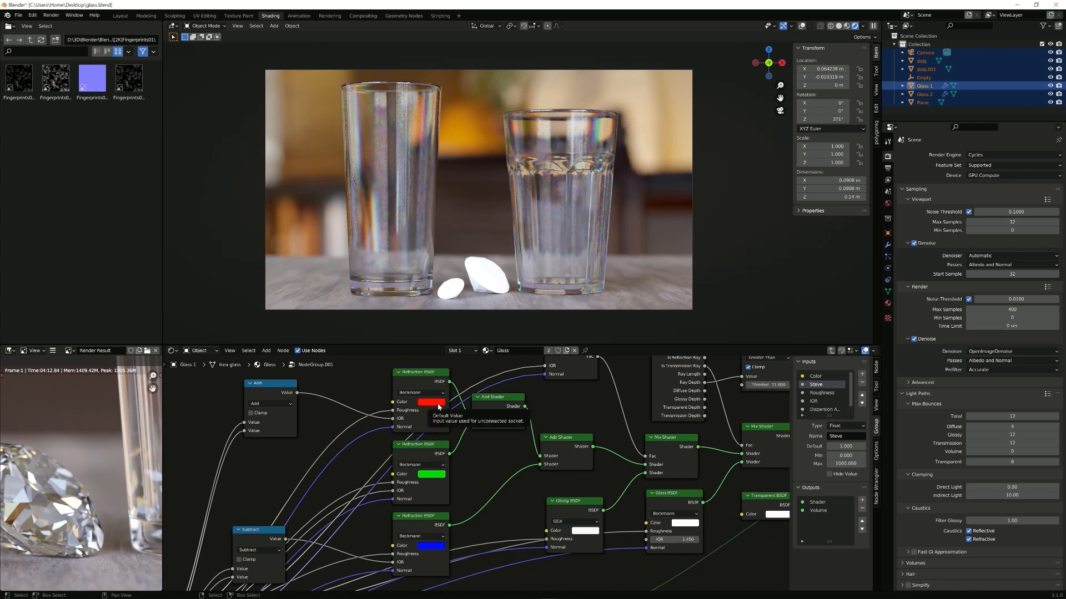
pyautogui.click(592, 532)
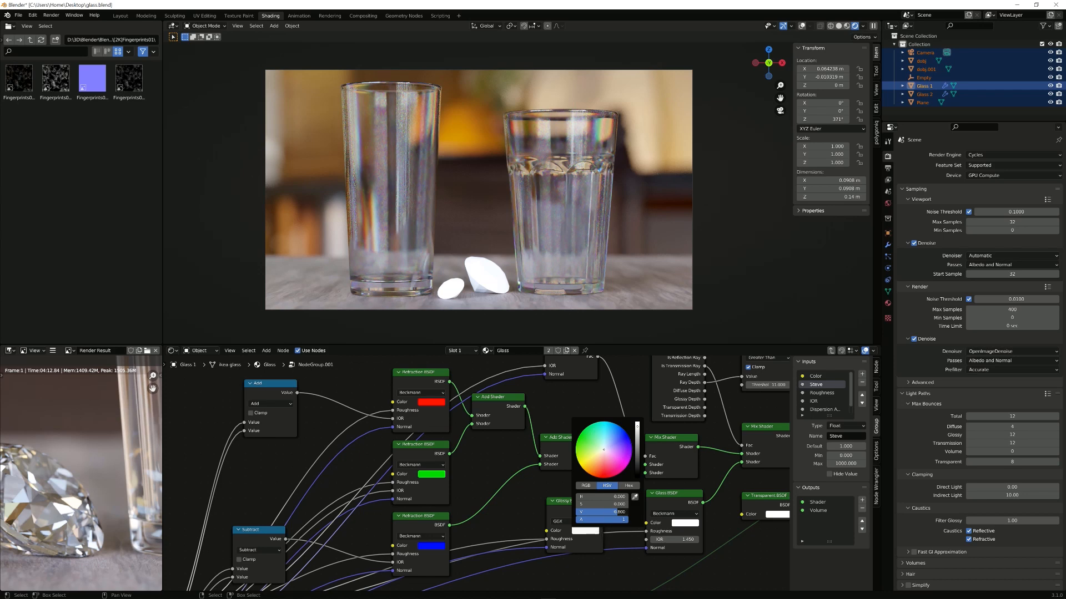
pyautogui.moveTo(617, 511); pyautogui.dragTo(629, 515)
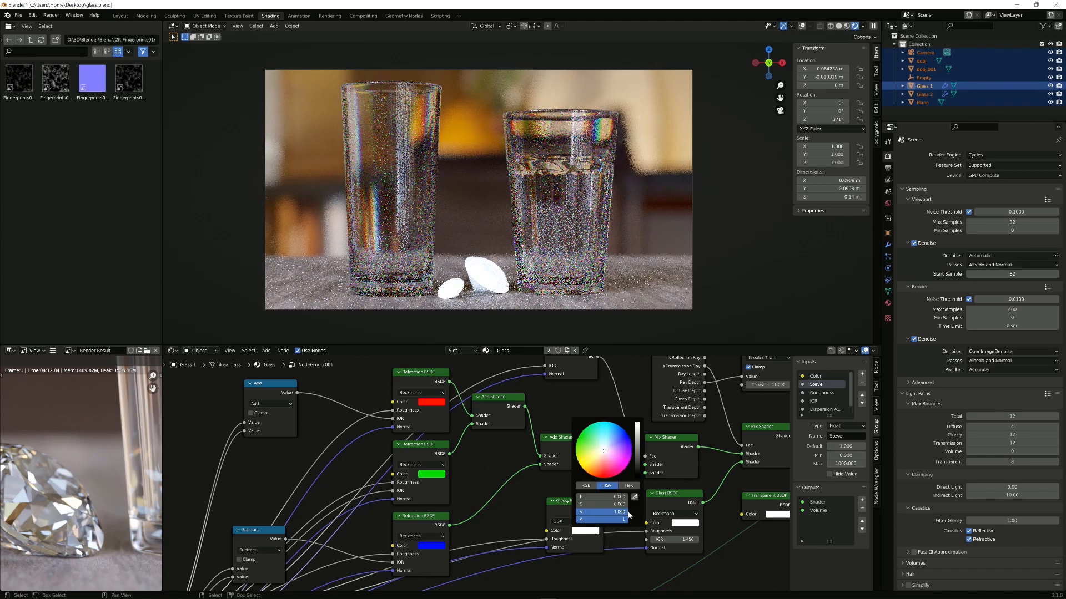
pyautogui.click(583, 531)
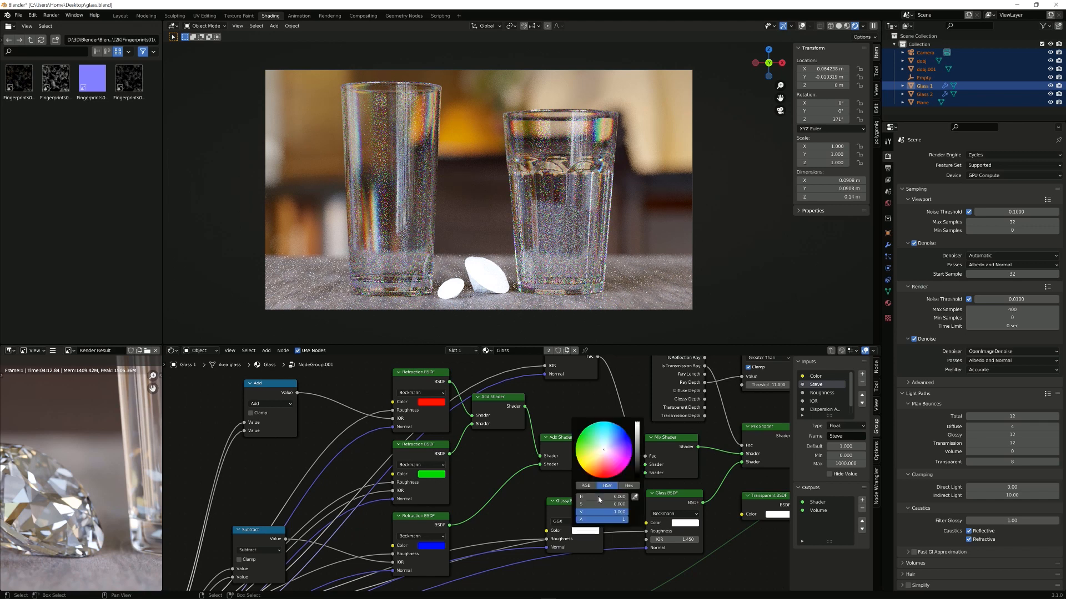
pyautogui.click(586, 486)
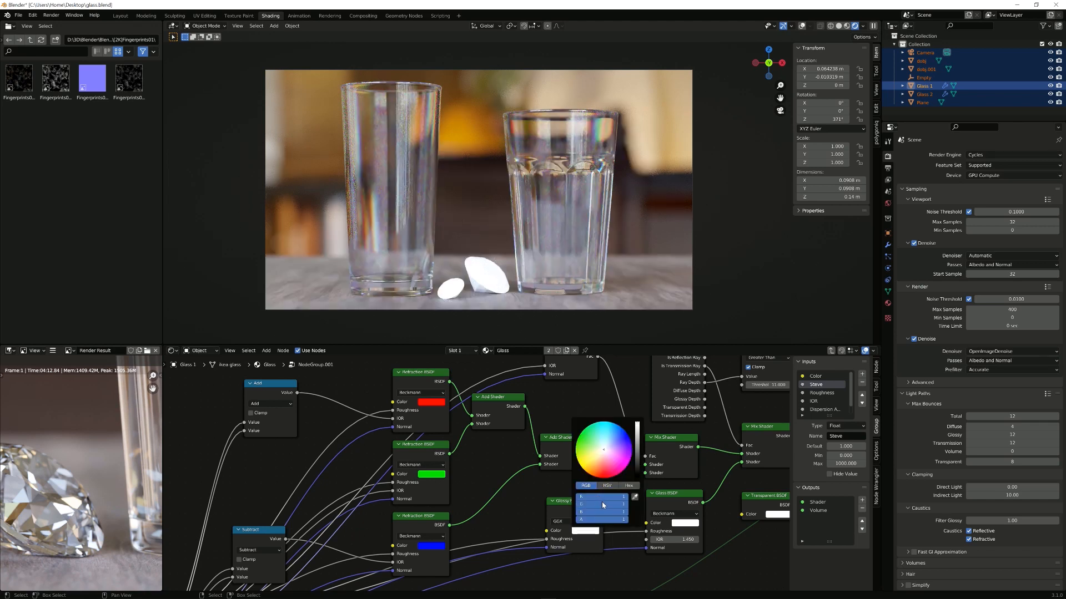
pyautogui.click(607, 485)
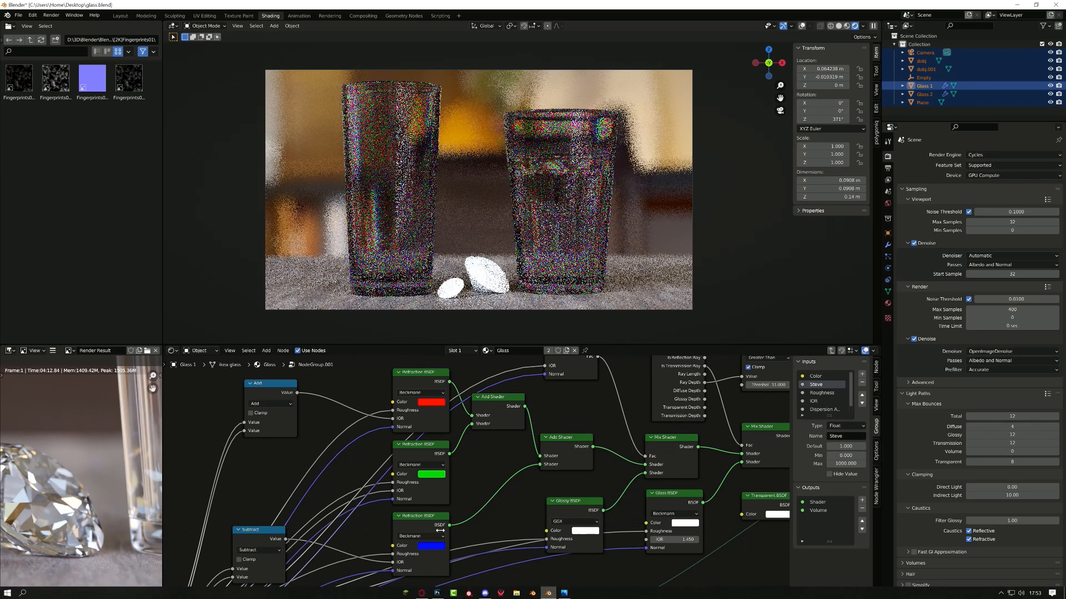
# Step: Set the red Refraction BSDF colour's red channel to 1.1
pyautogui.moveTo(440, 530); pyautogui.dragTo(492, 526, button='middle')
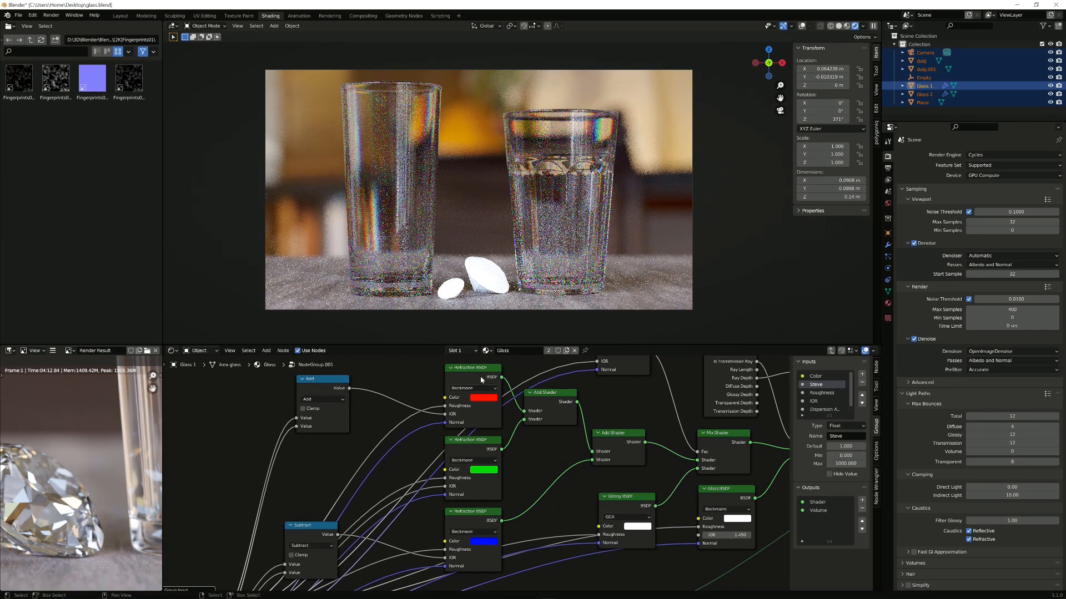
pyautogui.click(484, 399)
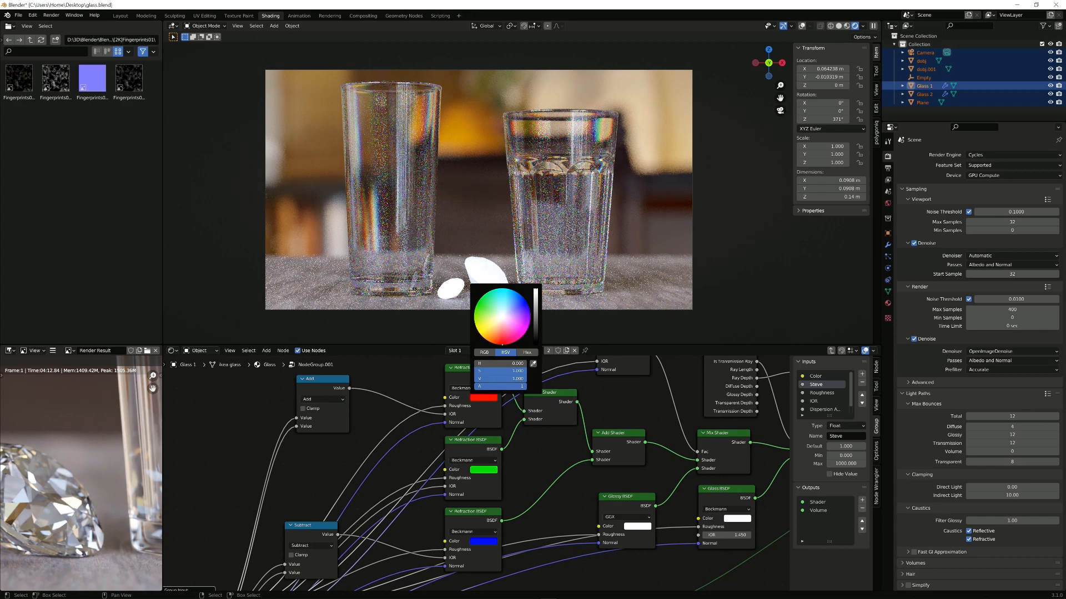
pyautogui.click(506, 378)
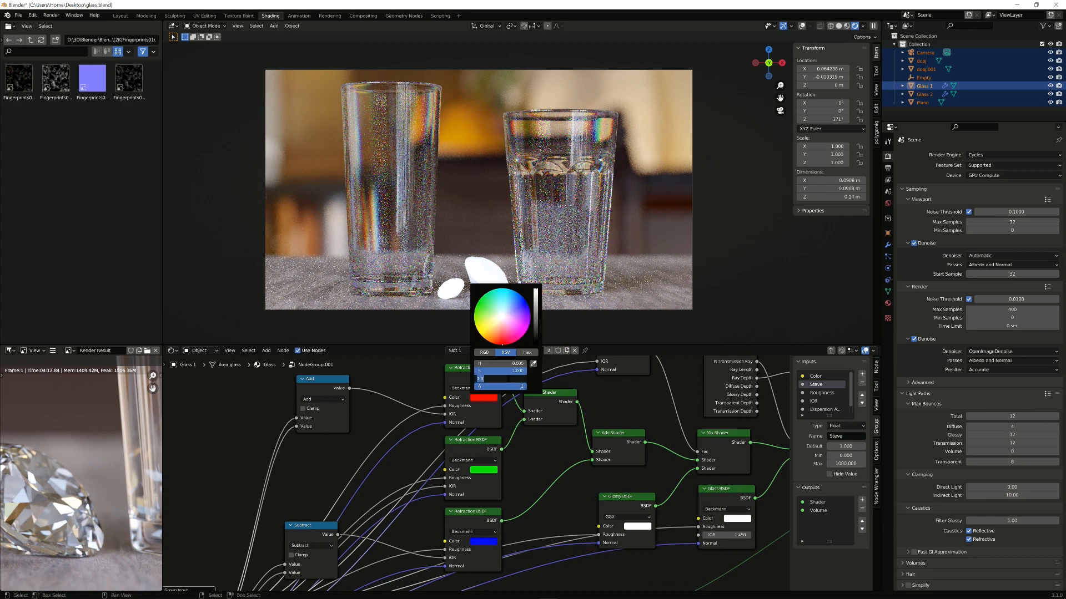
pyautogui.click(485, 353)
pyautogui.click(496, 363)
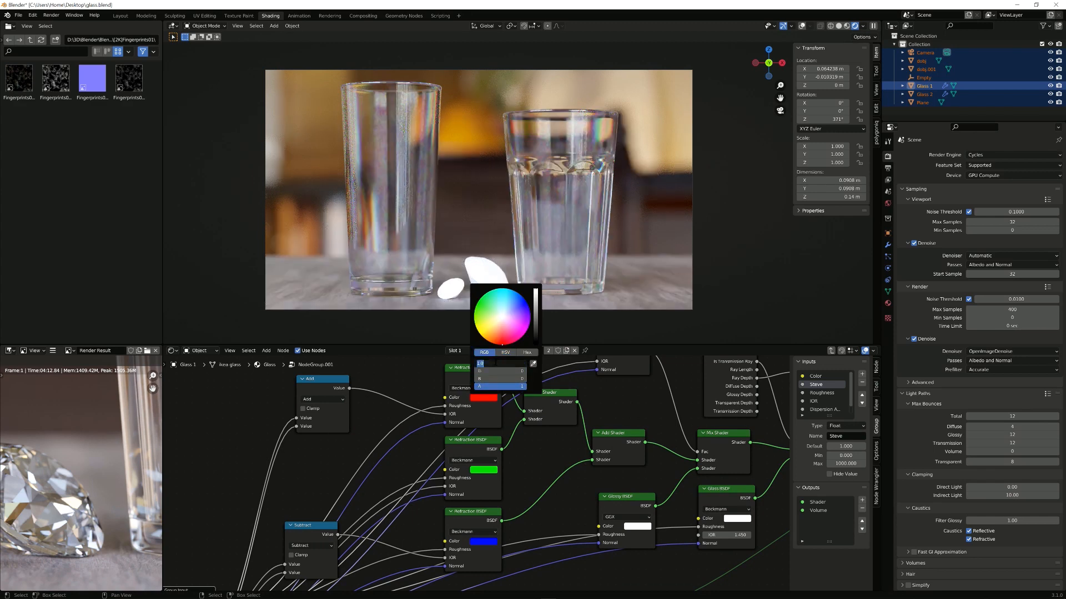
pyautogui.press('Return')
# Step: Raise the green and blue Refraction colours' channels to 1.1 and return to the Glass material
pyautogui.click(489, 469)
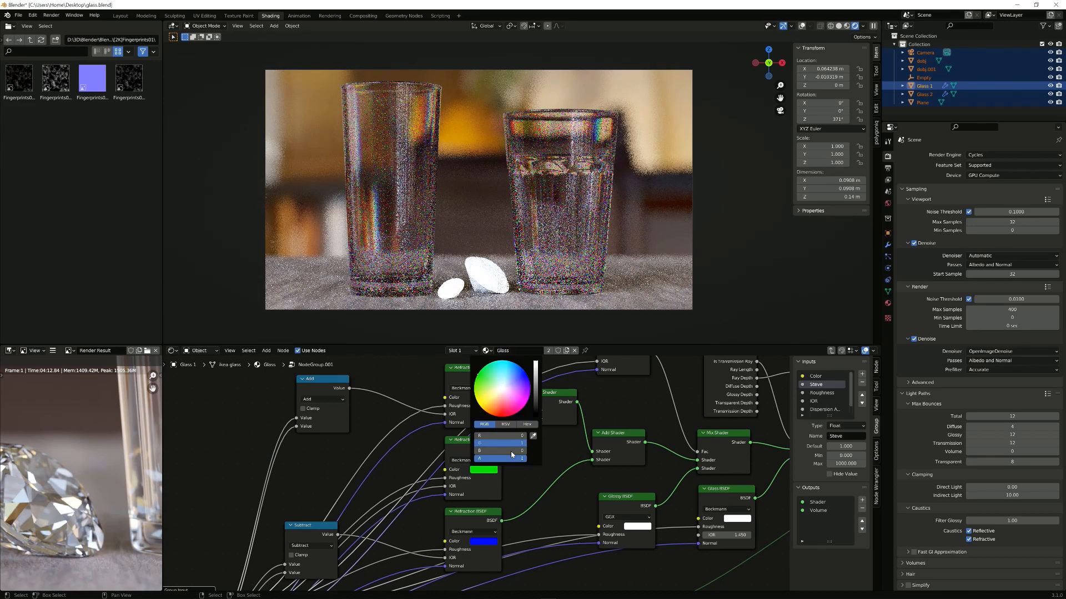
pyautogui.click(508, 444)
pyautogui.write('1.1')
pyautogui.press('Return')
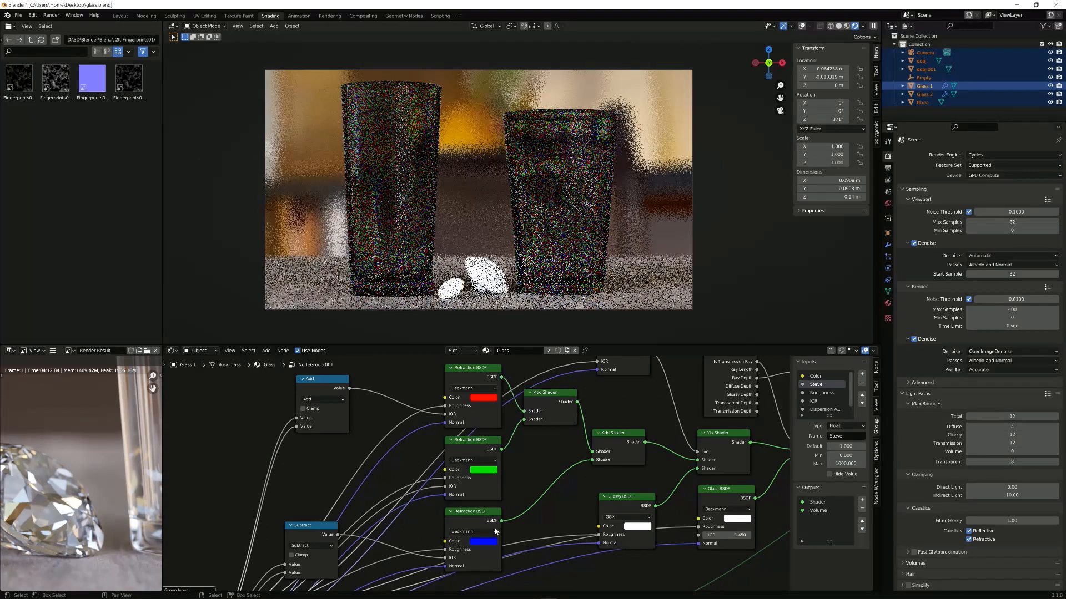
pyautogui.click(491, 547)
pyautogui.click(503, 523)
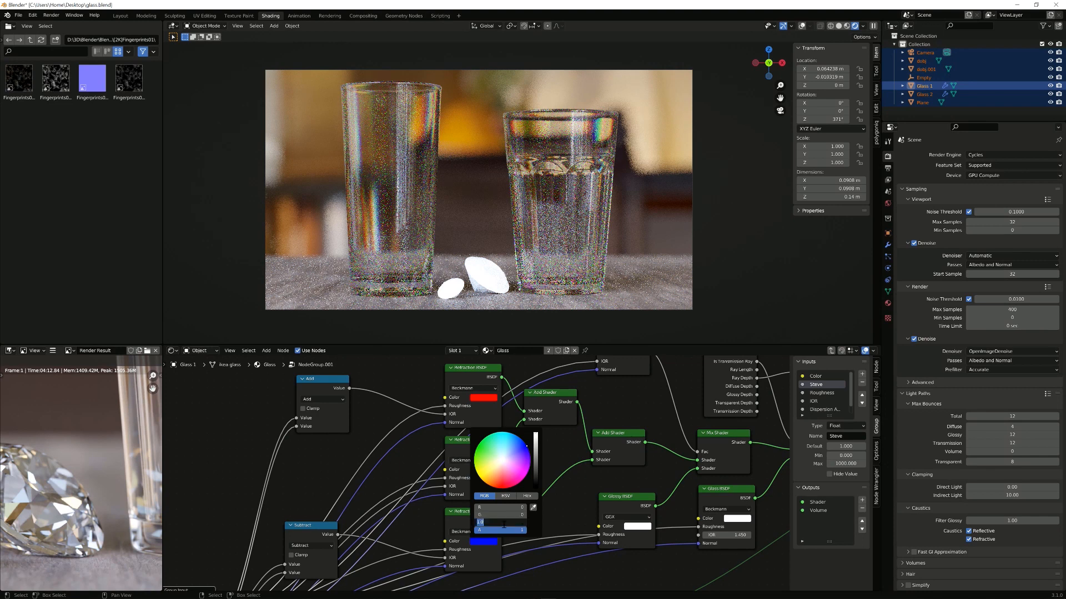
pyautogui.press('Return')
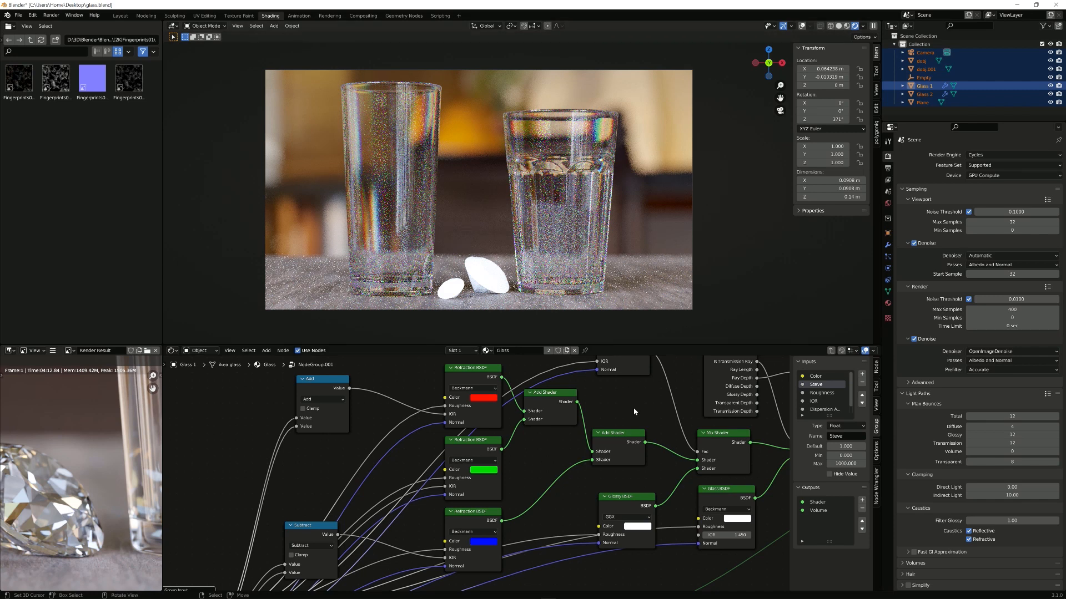
pyautogui.press('Tab')
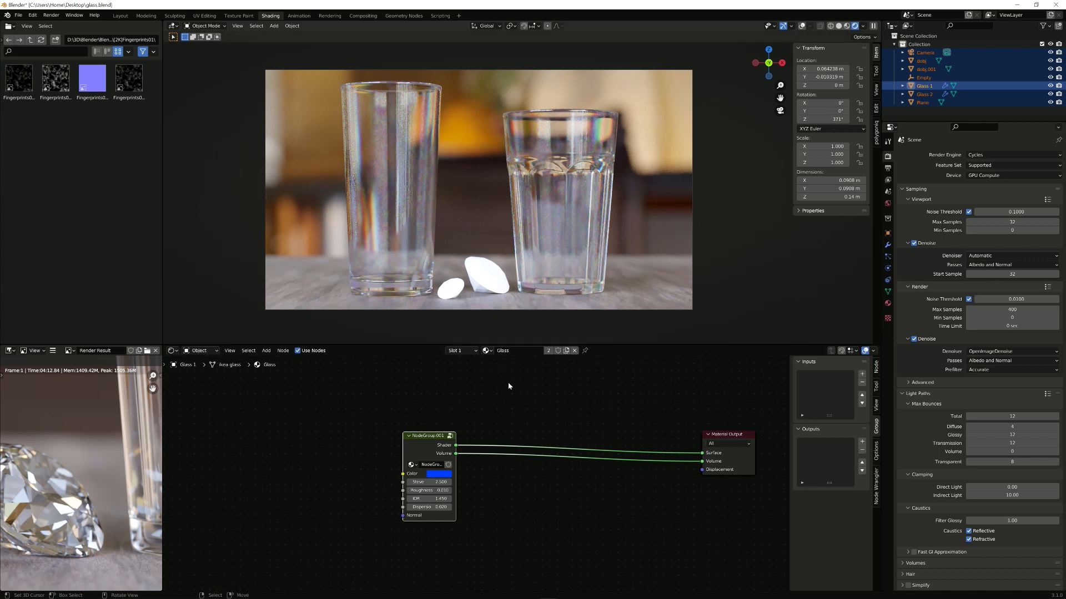
# Step: Center the group and output nodes, select Glass 1, and rename its material 'Dispersion Glass'
pyautogui.scroll(1, 638, 423)
pyautogui.scroll(-1, 658, 427)
pyautogui.moveTo(642, 424); pyautogui.dragTo(573, 421, button='middle')
pyautogui.scroll(6, 273, 452)
pyautogui.moveTo(280, 437); pyautogui.dragTo(392, 419, button='middle')
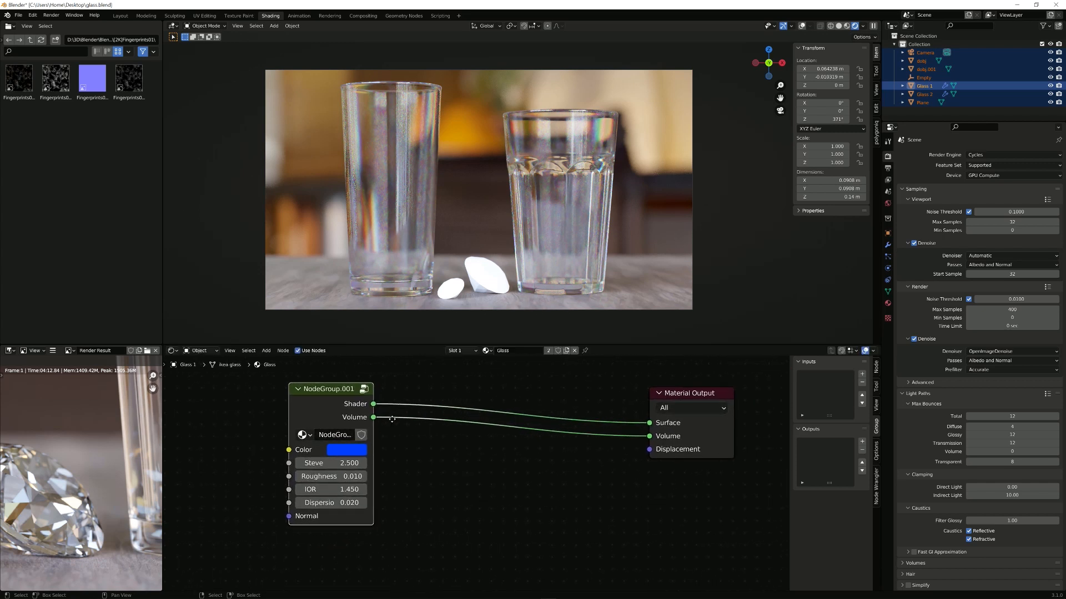
pyautogui.scroll(-1, 395, 407)
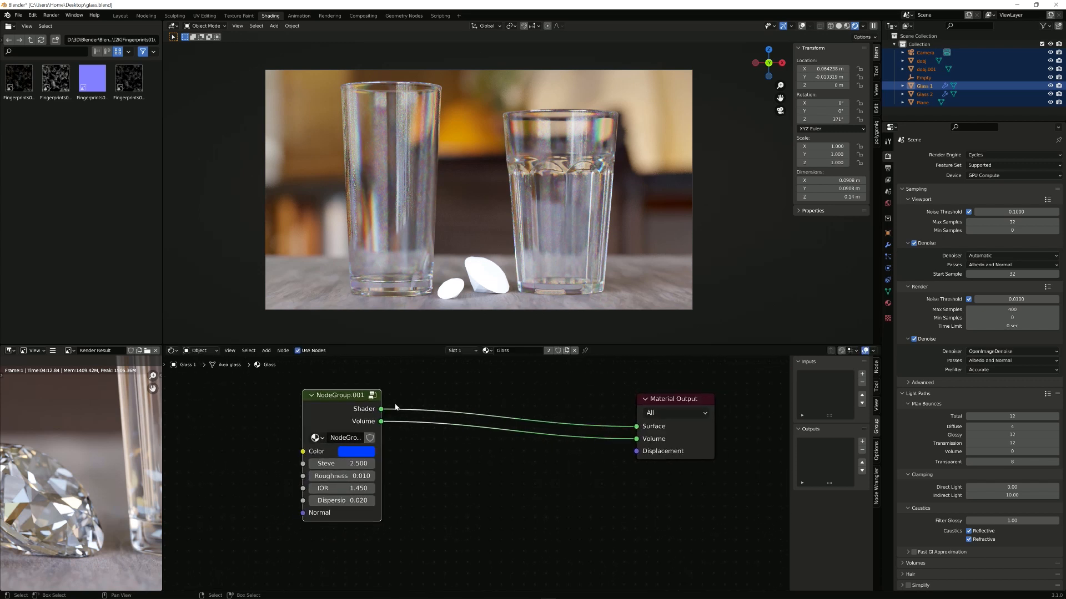
pyautogui.moveTo(379, 417); pyautogui.dragTo(431, 419, button='middle')
pyautogui.scroll(-1, 512, 362)
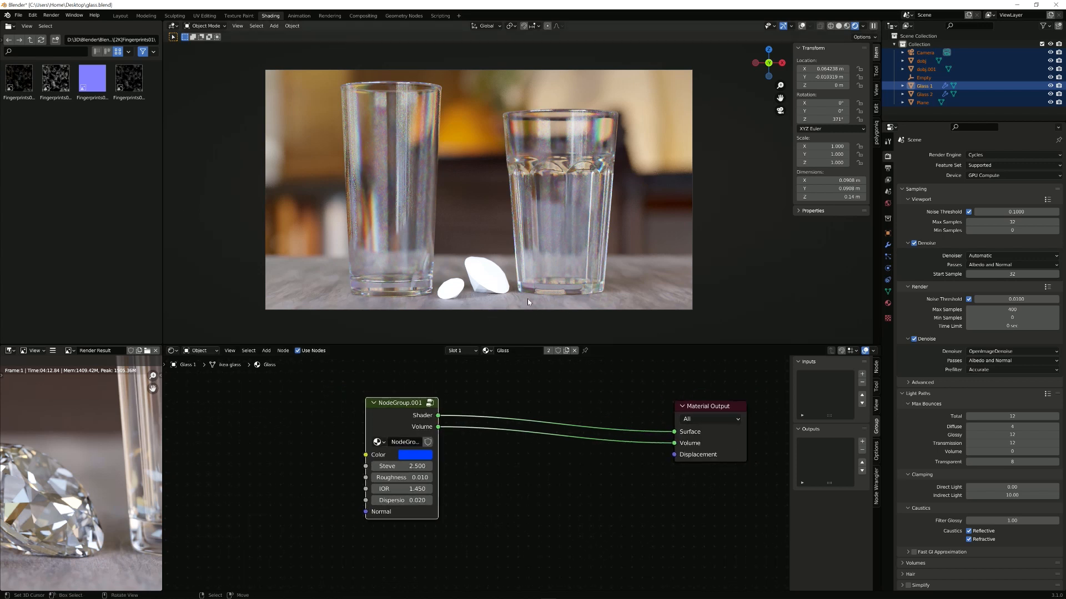
pyautogui.click(491, 286)
pyautogui.click(537, 264)
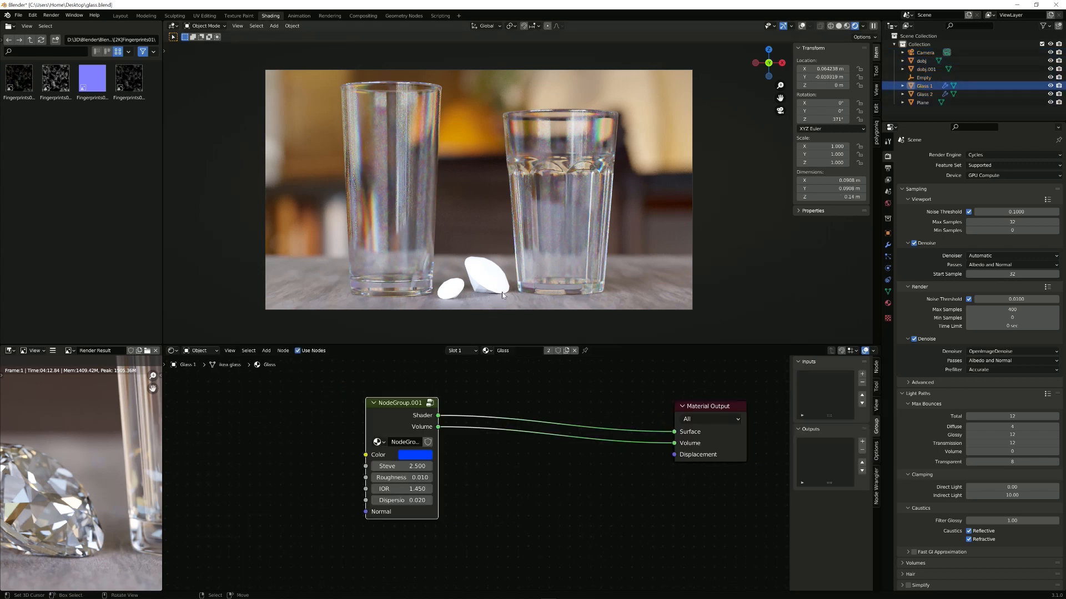
pyautogui.doubleClick(514, 351)
pyautogui.write('Dispersion Glass')
pyautogui.press('Return')
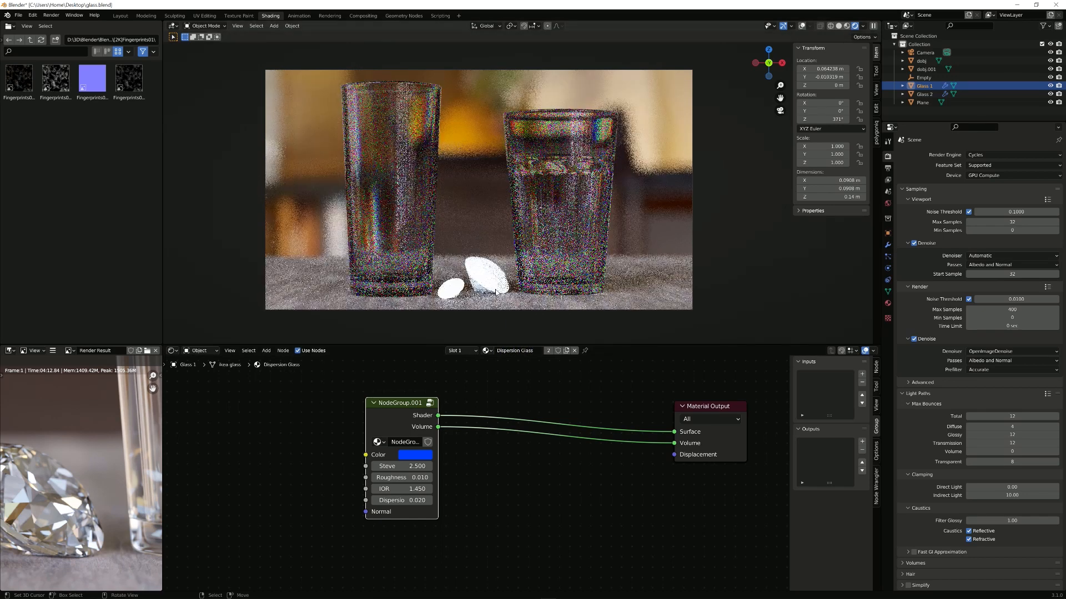
# Step: Give dobj a single-user copy of Dispersion Glass named 'Diamond' with IOR 2.4
pyautogui.click(491, 282)
pyautogui.click(507, 352)
pyautogui.click(526, 364)
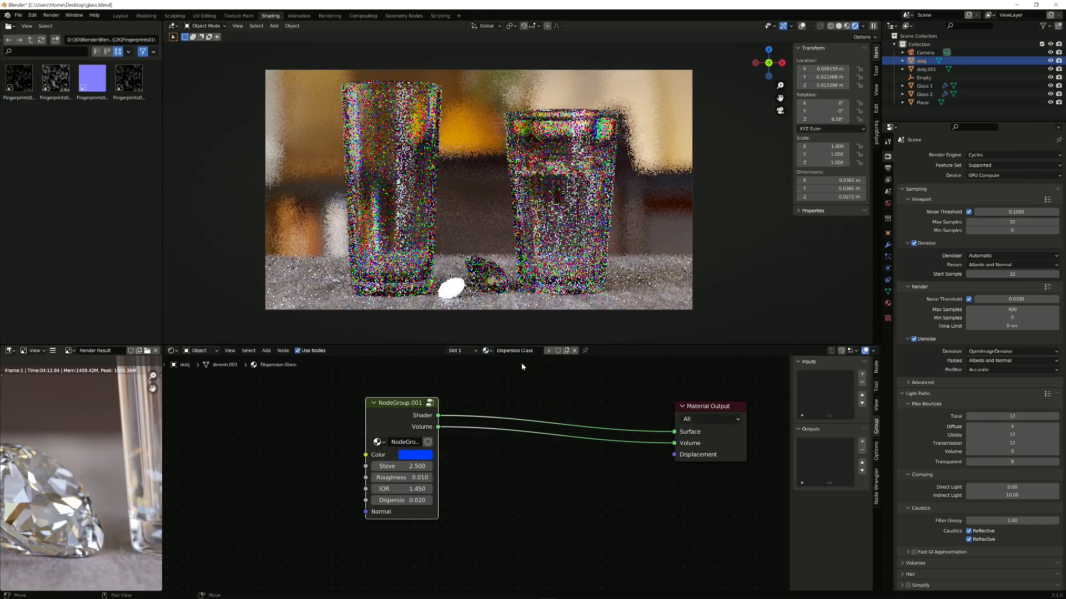
pyautogui.click(548, 351)
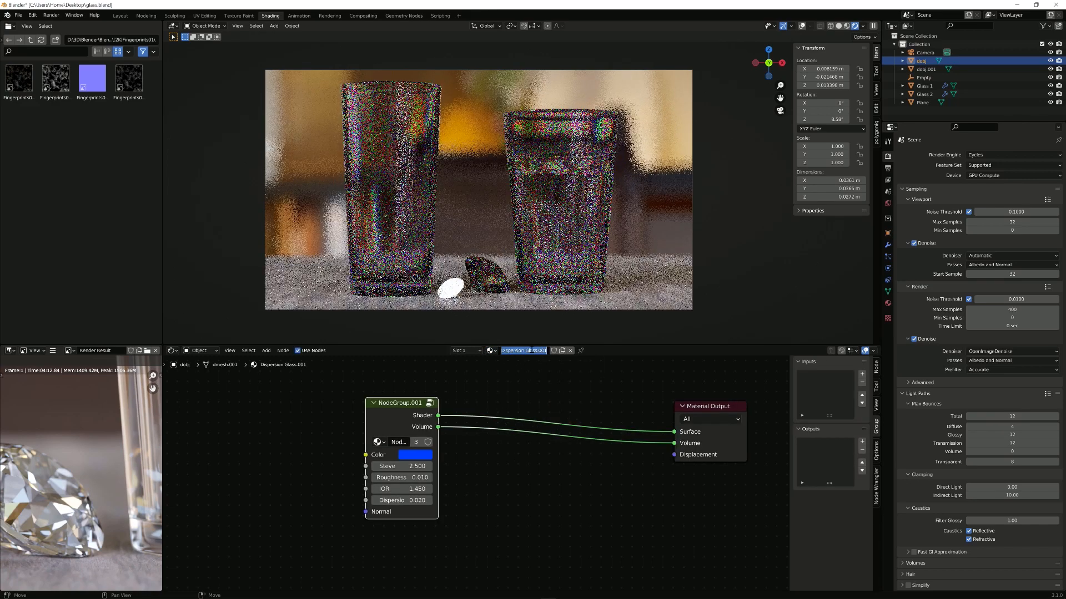
pyautogui.click(523, 350)
pyautogui.write('Diamond')
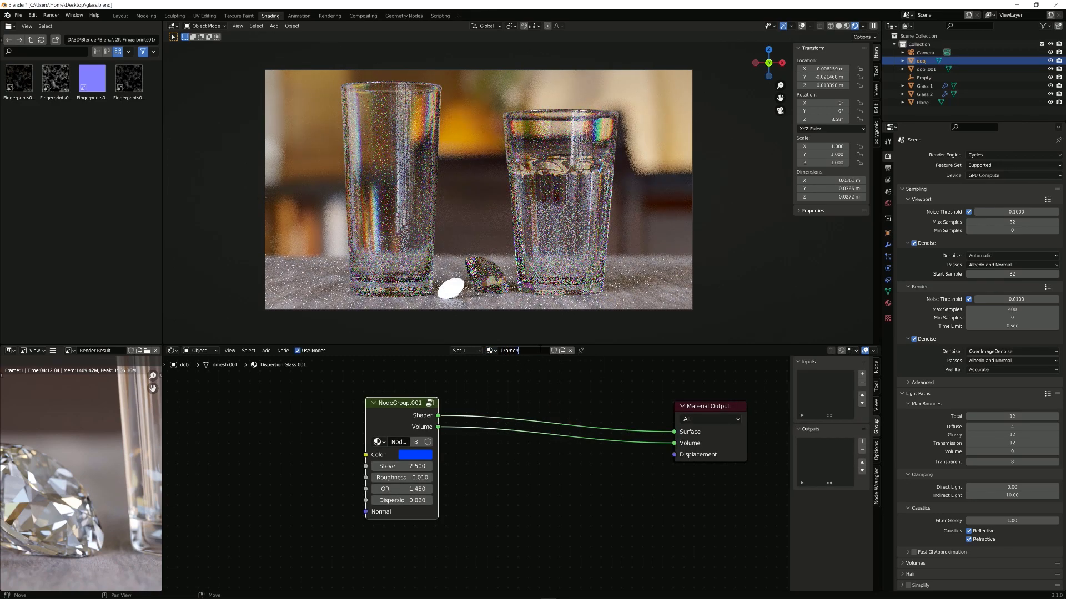
pyautogui.press('Return')
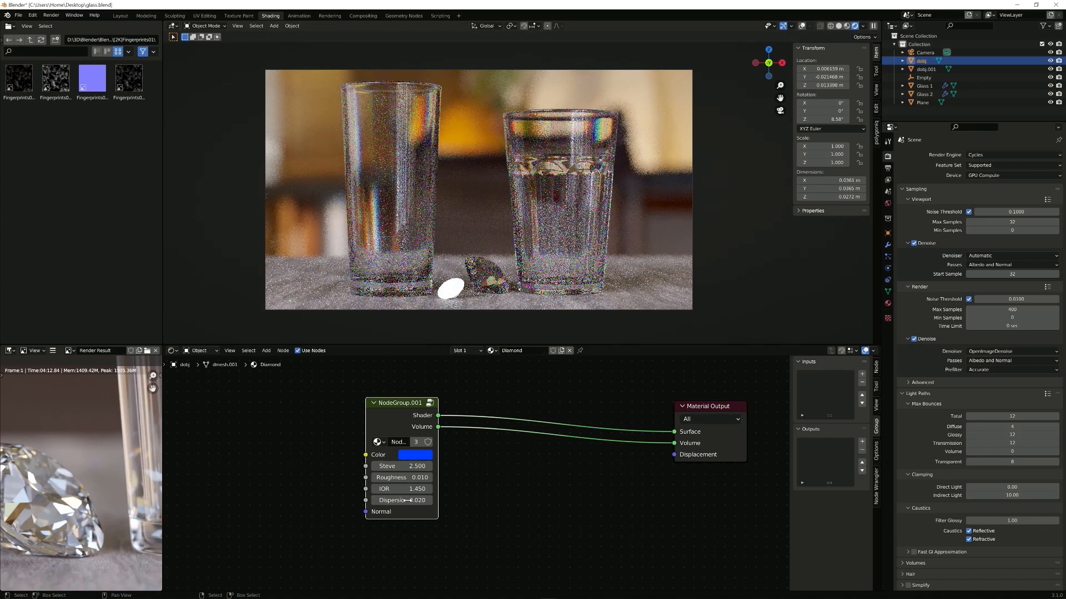
pyautogui.click(402, 489)
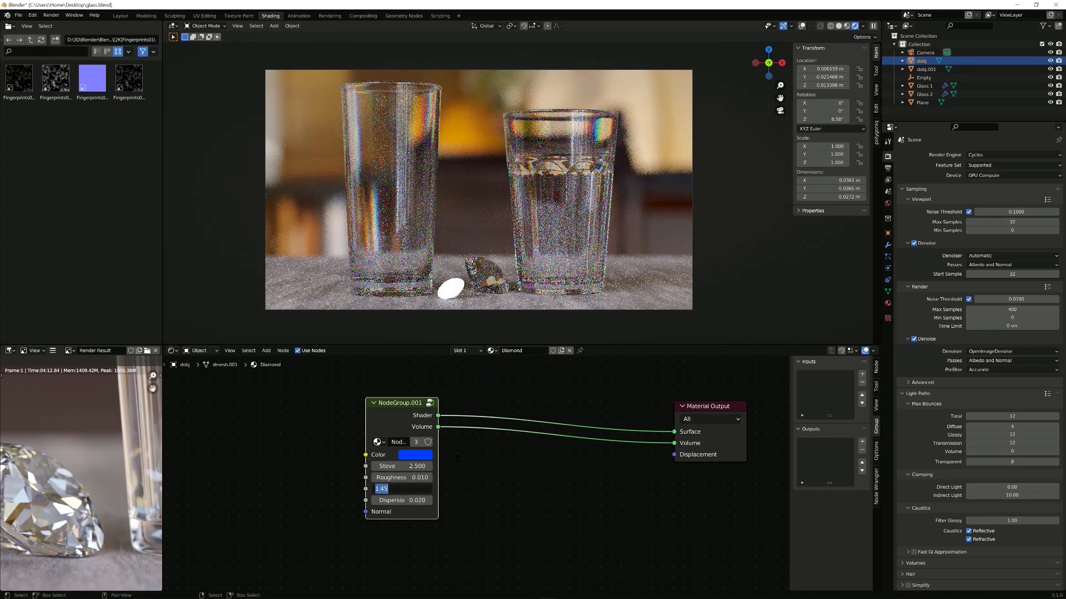
pyautogui.write('2.4')
pyautogui.press('Return')
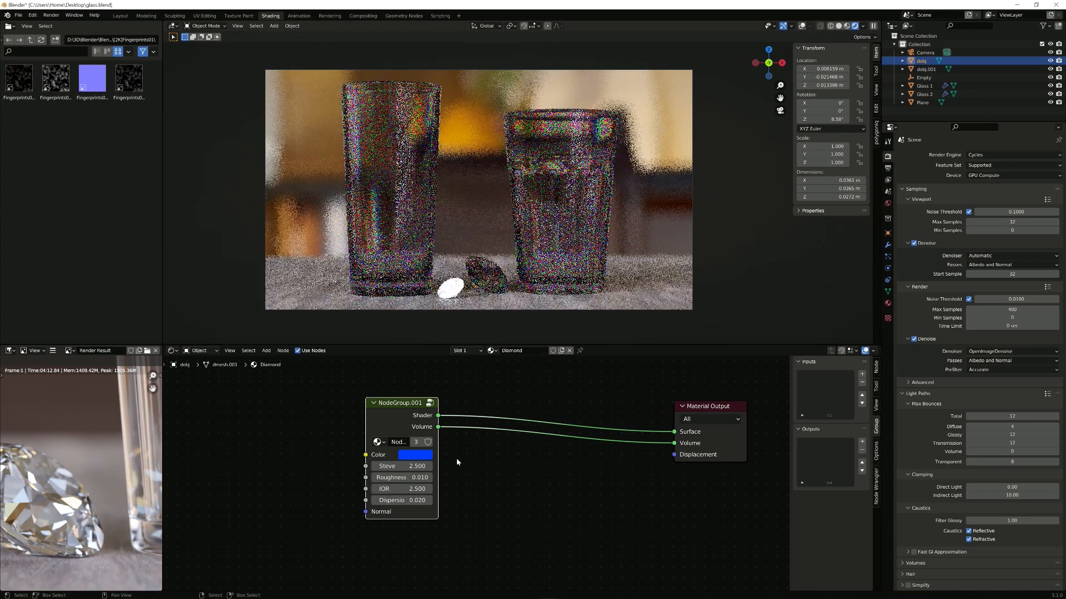
# Step: Assign Diamond to the second, white diamond and disconnect the material's Volume link
pyautogui.click(449, 294)
pyautogui.click(503, 350)
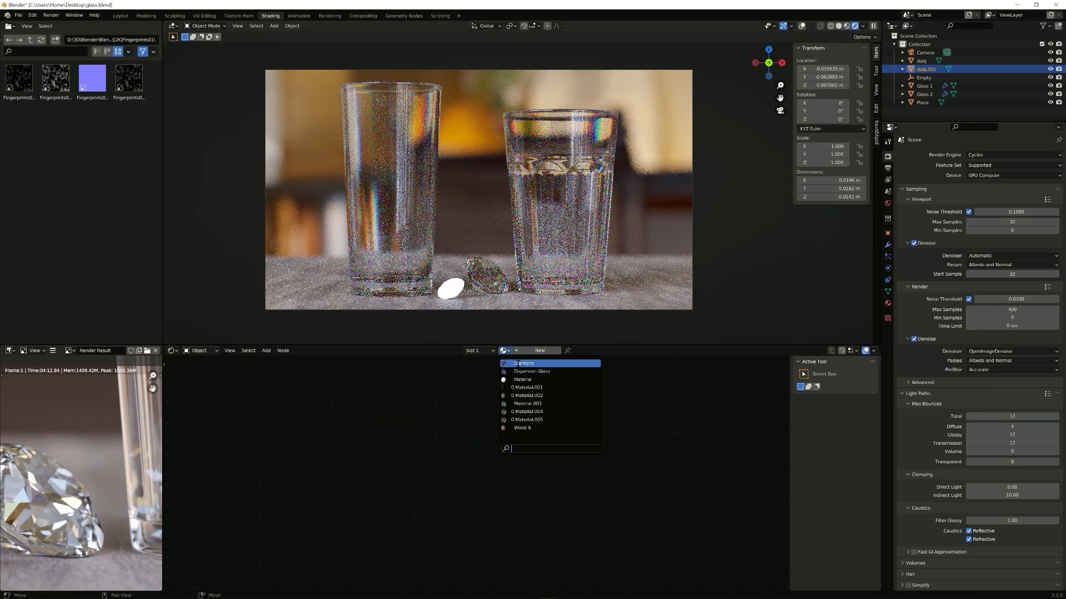
pyautogui.click(519, 363)
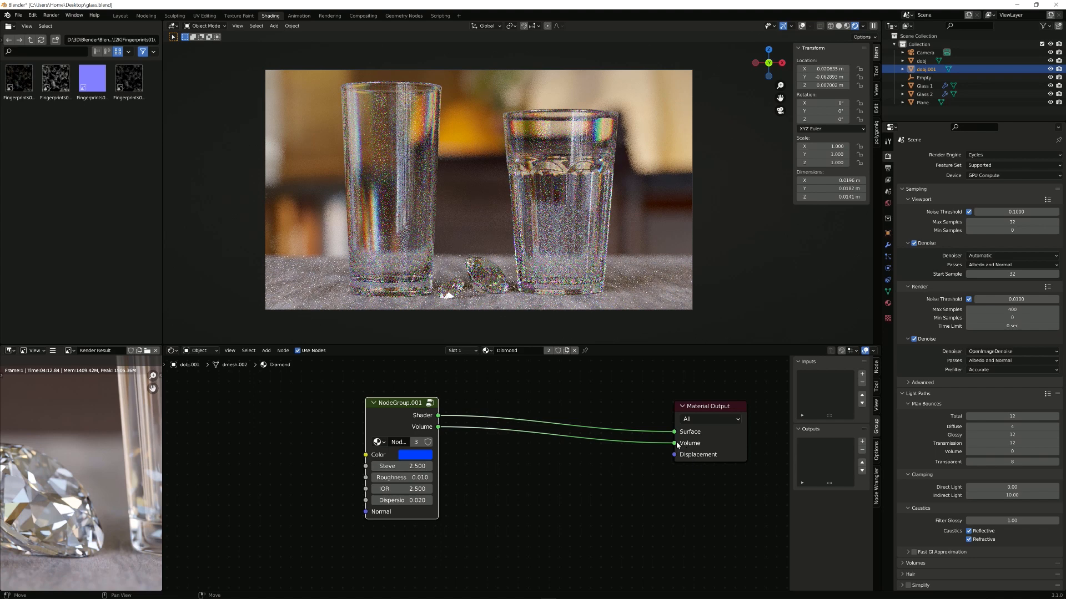
pyautogui.moveTo(674, 443); pyautogui.dragTo(560, 527)
pyautogui.scroll(1, 506, 473)
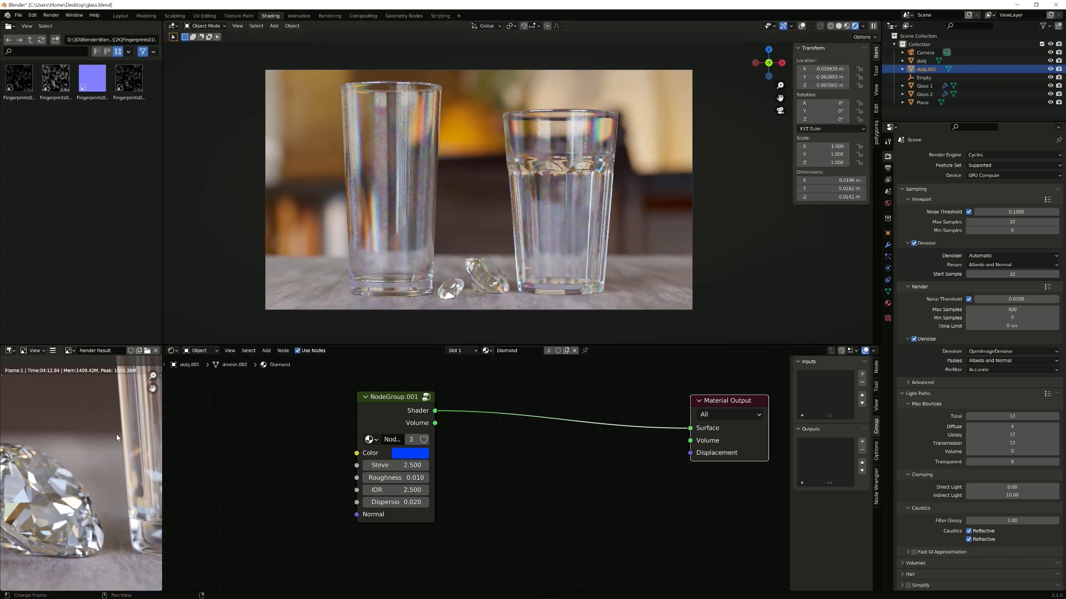
# Step: Compare the dispersion render in slot 4 with the earlier slot 2 render full-screen, then restore the layout
pyautogui.hotkey('ctrl', 'space')
pyautogui.scroll(-5, 417, 333)
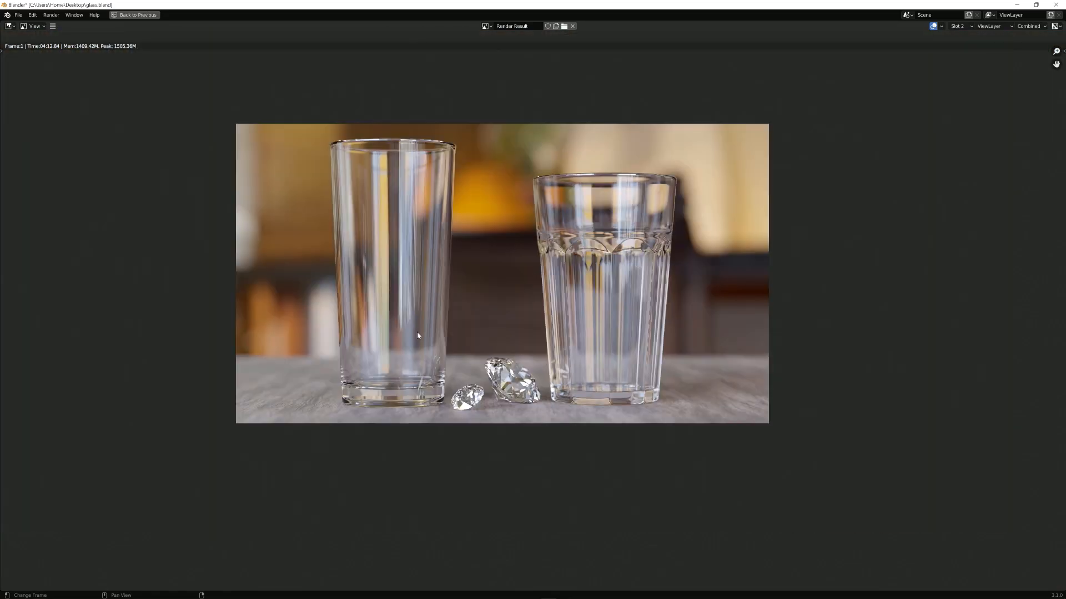
pyautogui.scroll(2, 409, 362)
pyautogui.scroll(1, 409, 366)
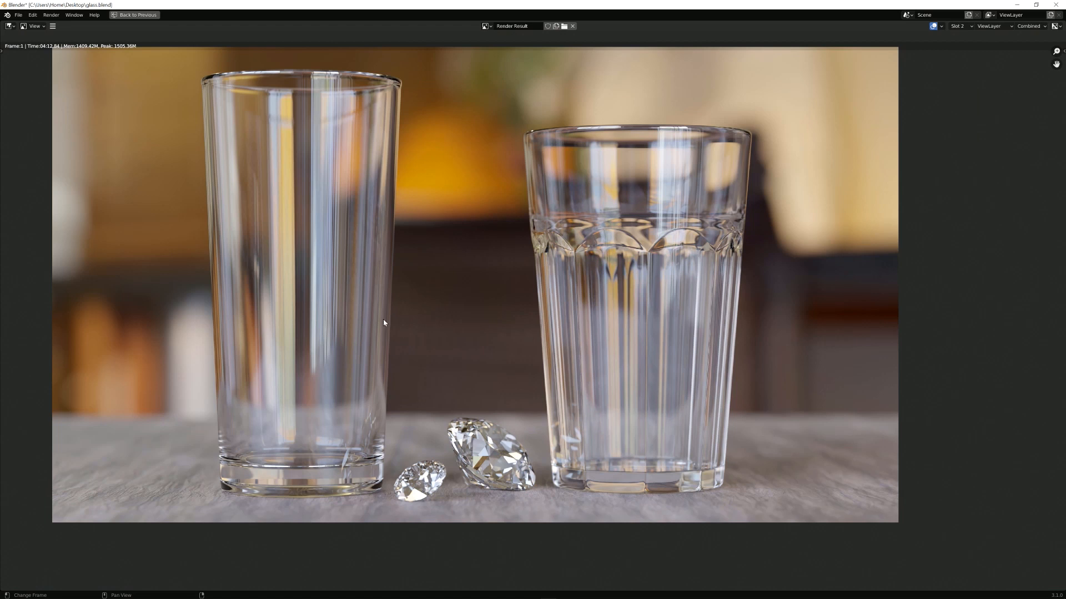
pyautogui.scroll(-1, 383, 319)
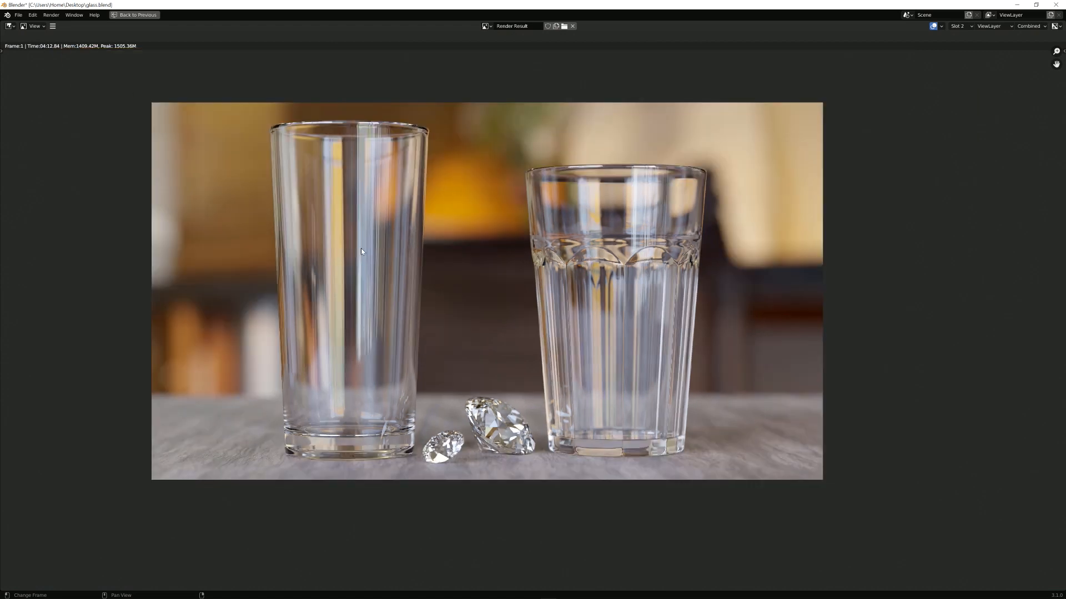
pyautogui.press('4')
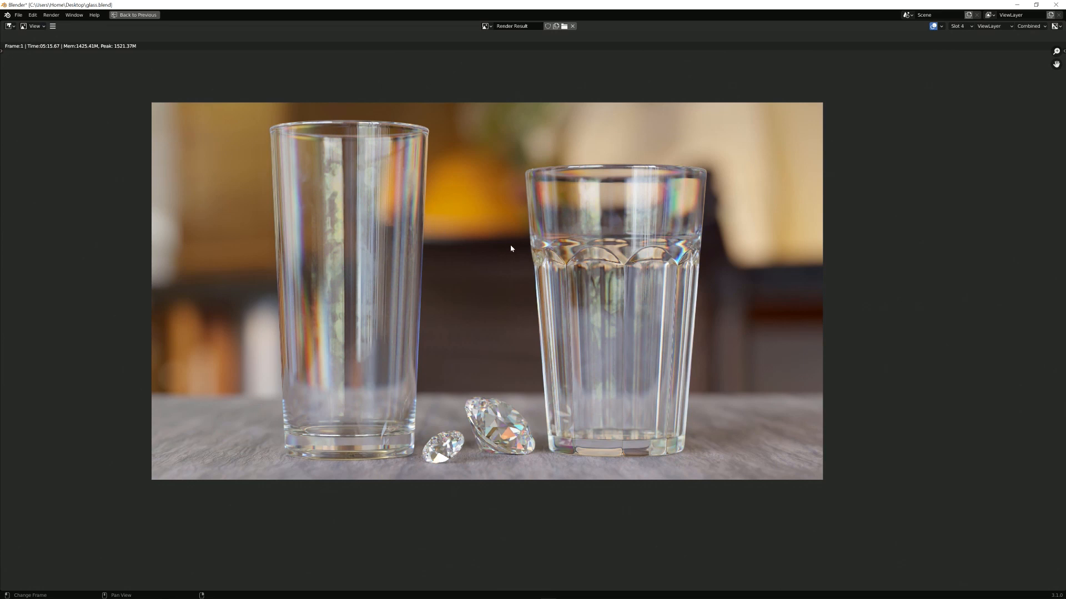
pyautogui.scroll(1, 510, 249)
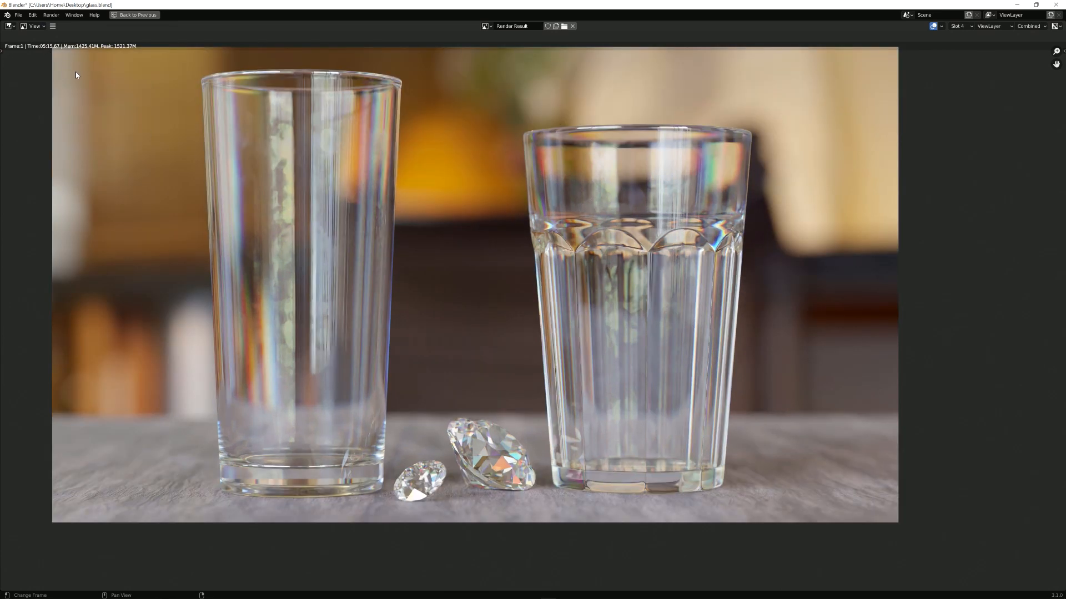
pyautogui.press('2')
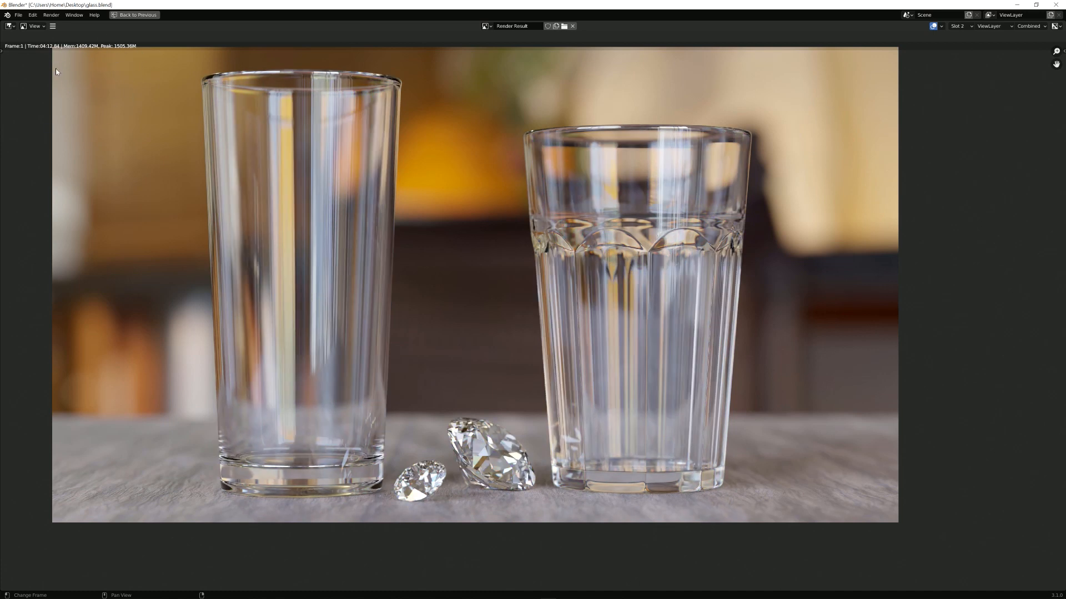
pyautogui.press('4')
pyautogui.scroll(-2, 389, 222)
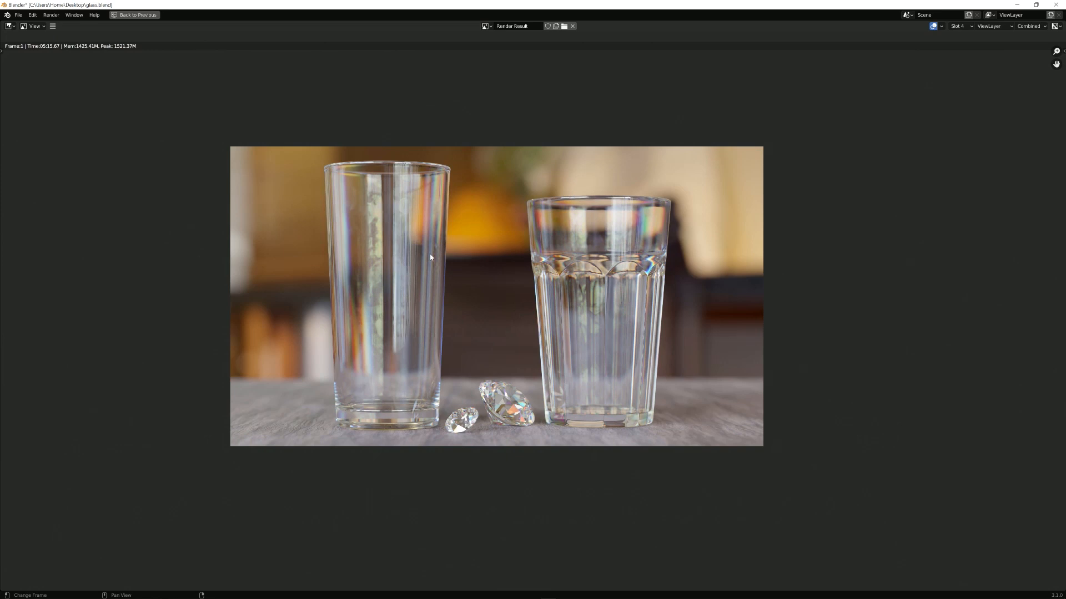
pyautogui.scroll(2, 430, 257)
pyautogui.scroll(1, 430, 257)
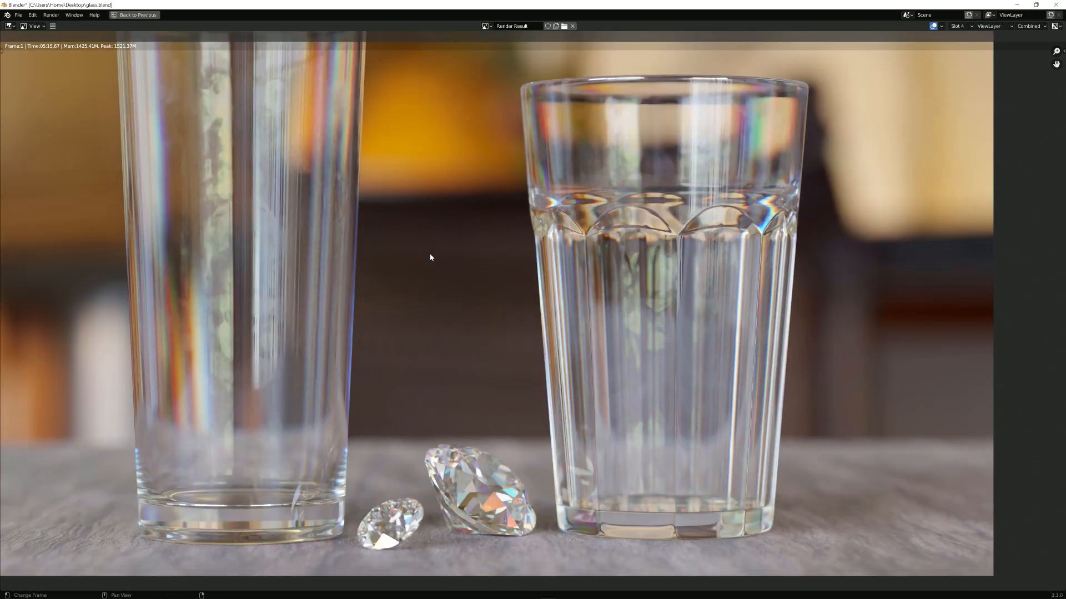
pyautogui.scroll(-1, 431, 257)
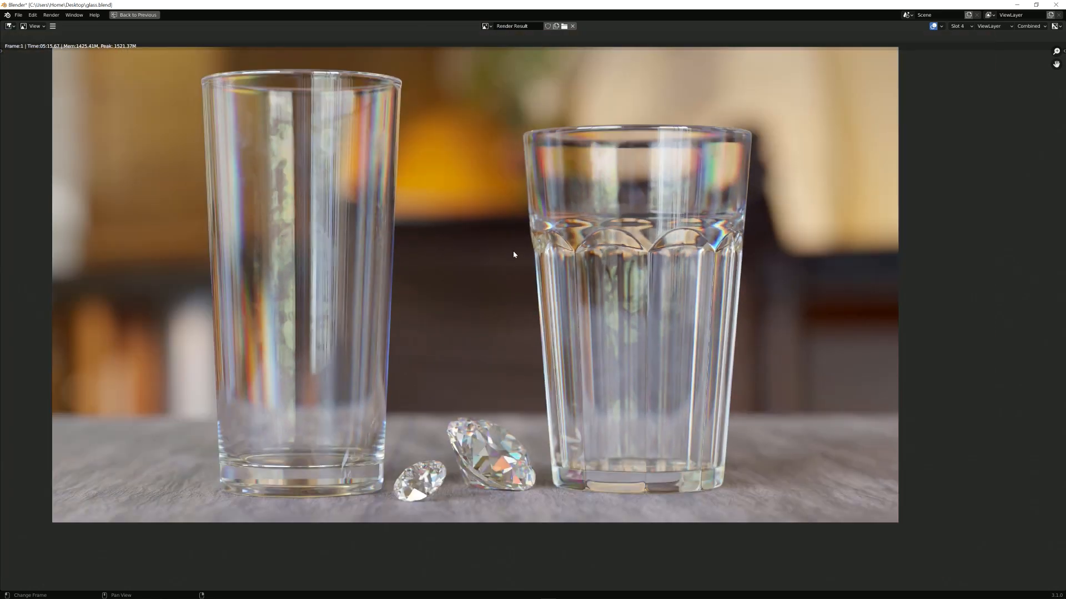
pyautogui.scroll(-1, 600, 239)
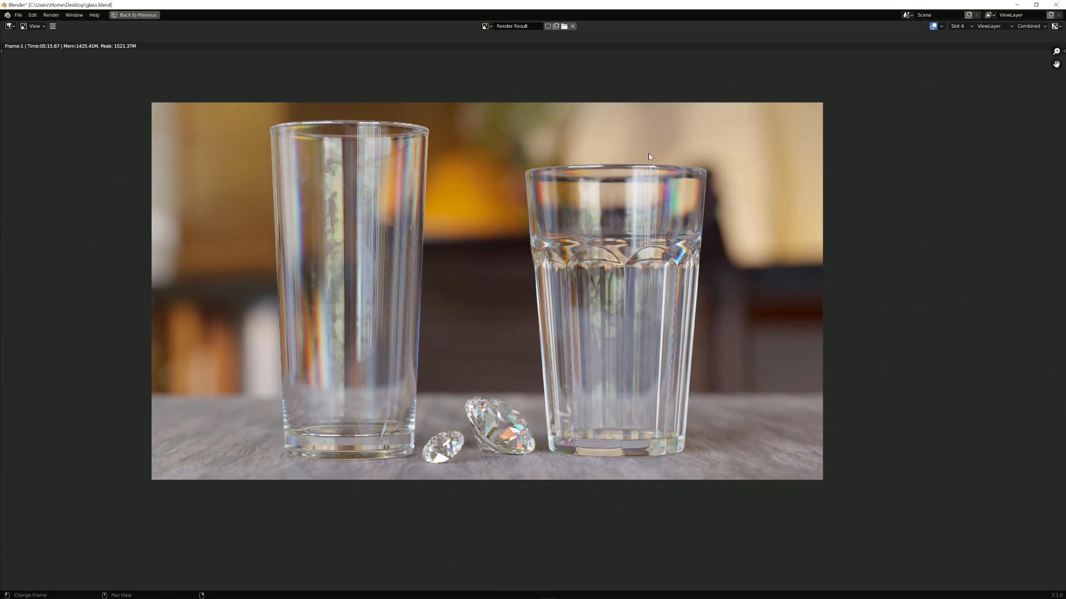
pyautogui.hotkey('ctrl', 'space')
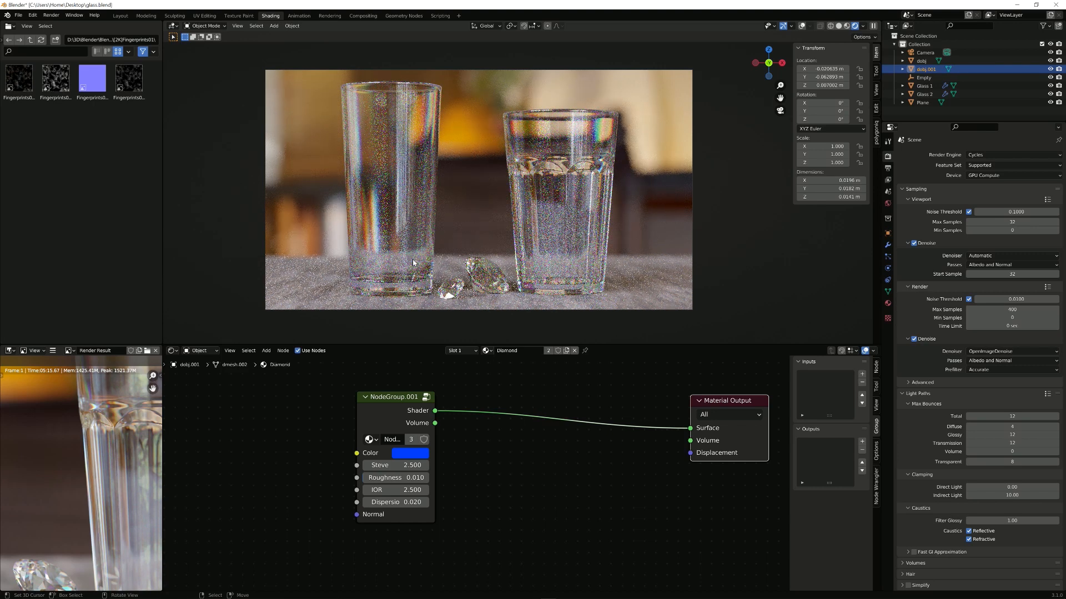
# Step: Hide all existing objects and add a new cube
pyautogui.click(838, 25)
pyautogui.moveTo(547, 189)
pyautogui.mouseDown(button='middle')
pyautogui.moveTo(571, 209)
pyautogui.moveTo(541, 279)
pyautogui.mouseUp(button='middle')
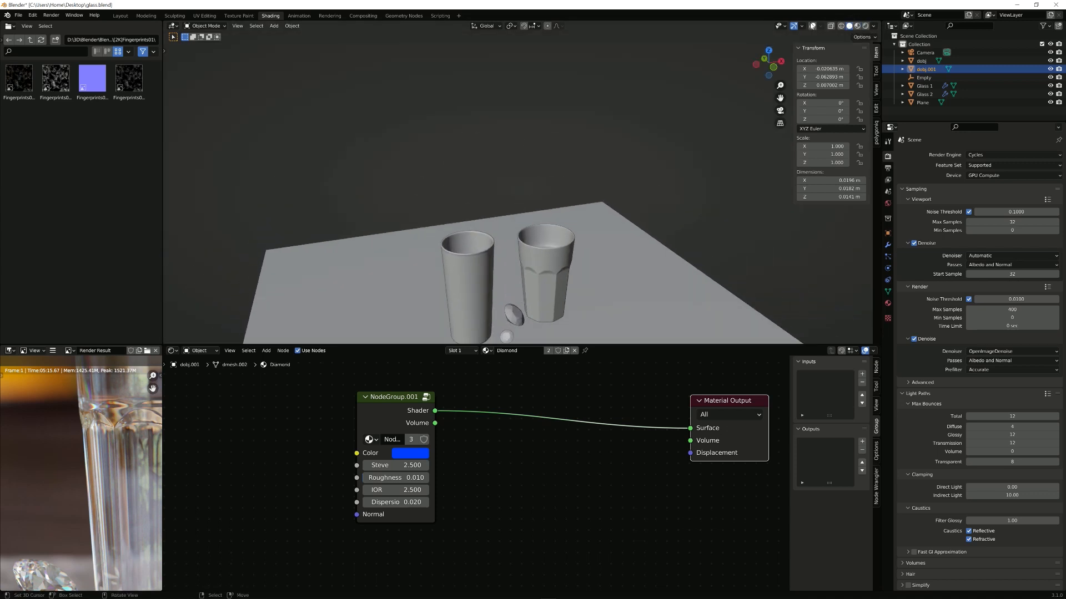
pyautogui.click(812, 26)
pyautogui.scroll(-5, 556, 153)
pyautogui.moveTo(556, 154); pyautogui.dragTo(571, 262, button='middle')
pyautogui.hotkey('shift', 'a')
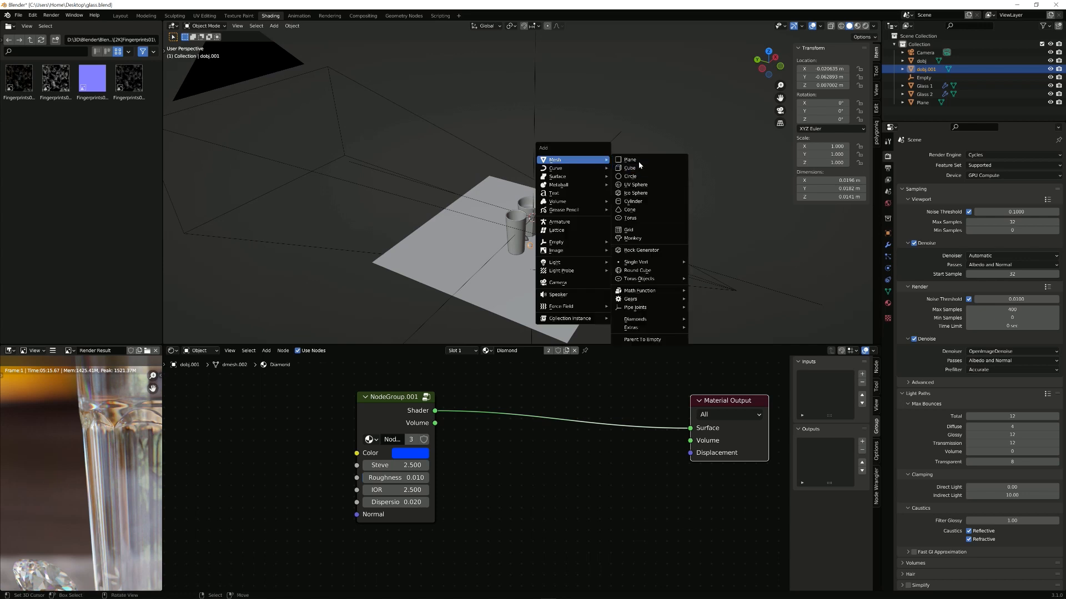
pyautogui.press('a')
pyautogui.press('h')
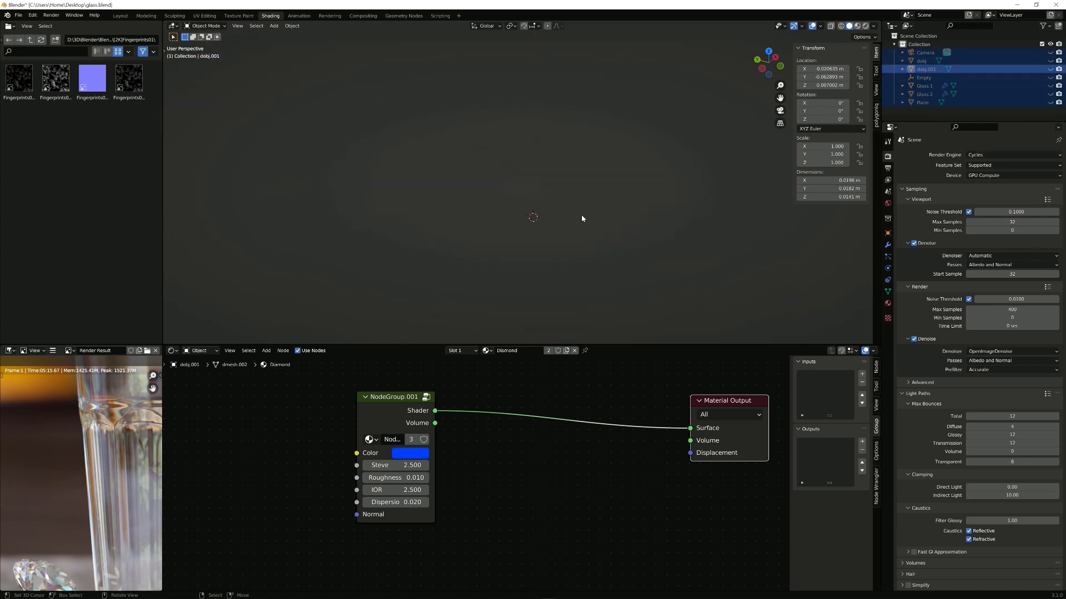
pyautogui.hotkey('shift', 'a')
pyautogui.moveTo(581, 215)
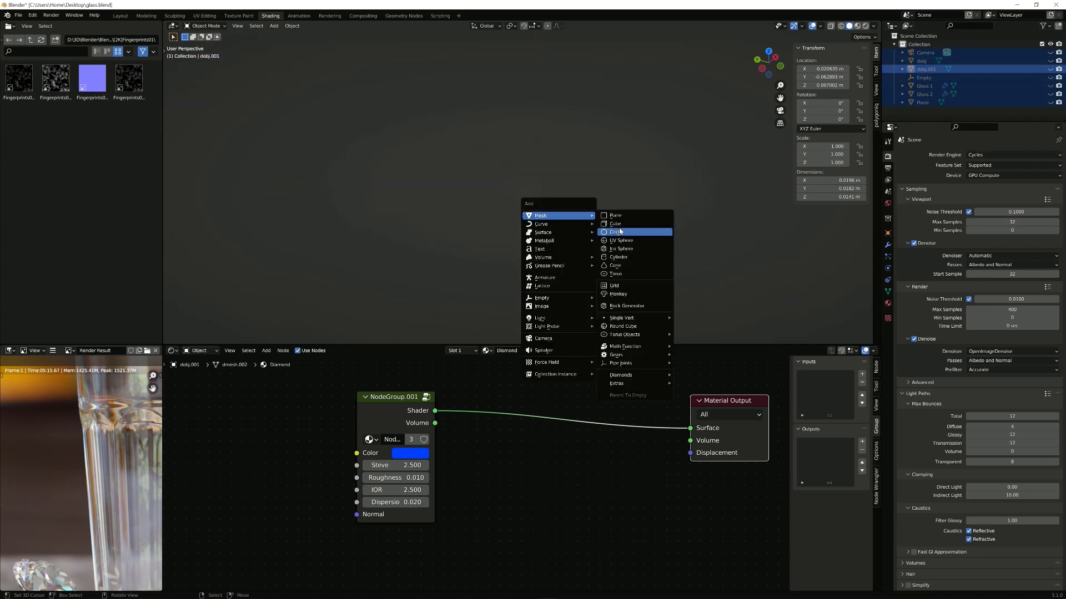
pyautogui.click(615, 224)
# Step: Flatten the cube along Y in Edit Mode
pyautogui.scroll(-6, 638, 245)
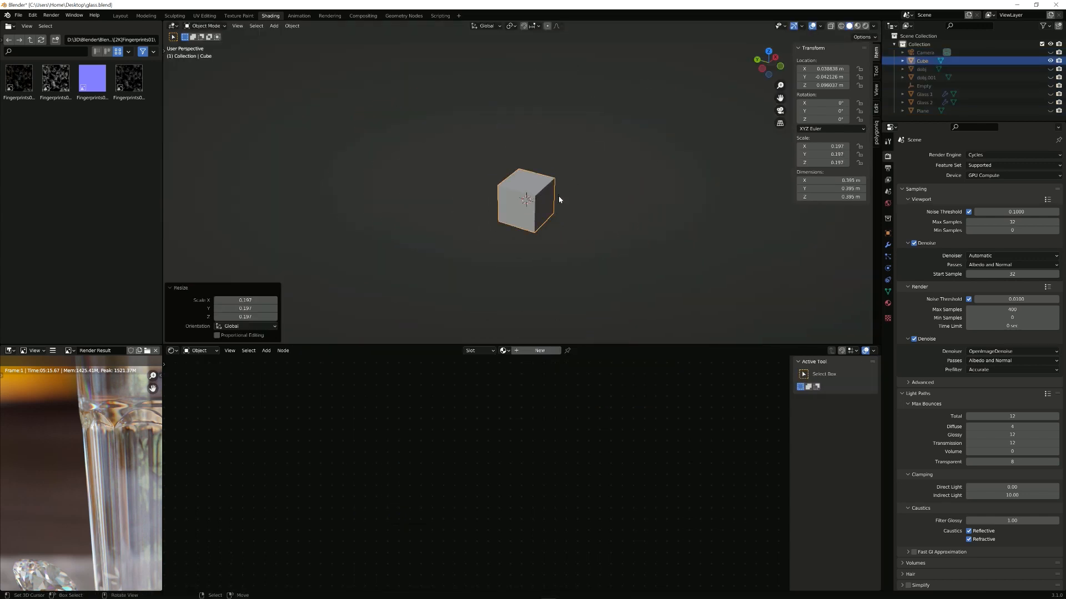
pyautogui.scroll(4, 554, 200)
pyautogui.press('Tab')
pyautogui.press('s')
pyautogui.press('y')
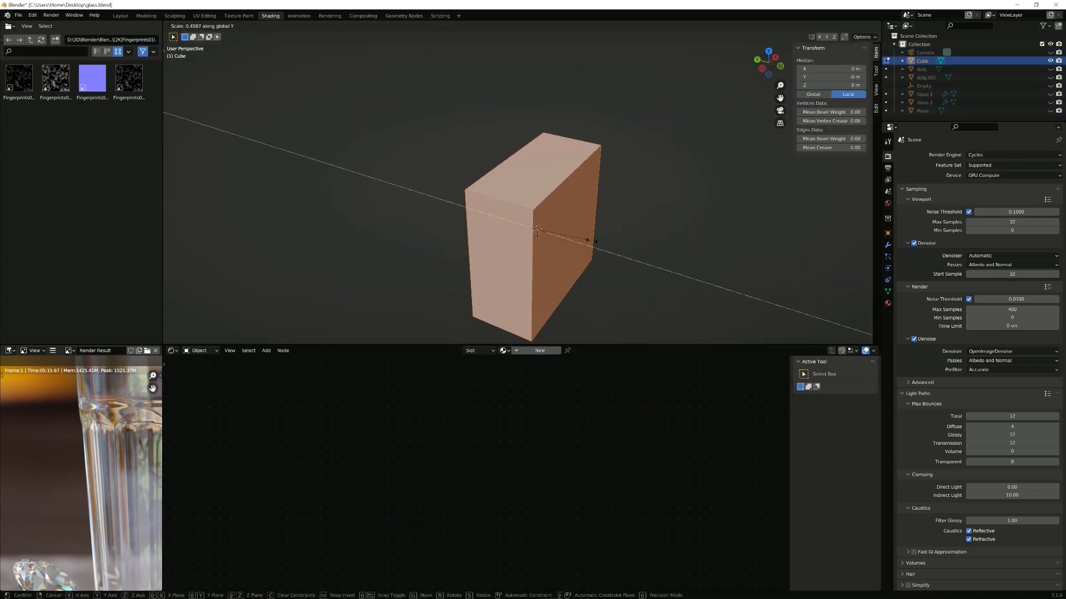
pyautogui.click(599, 240)
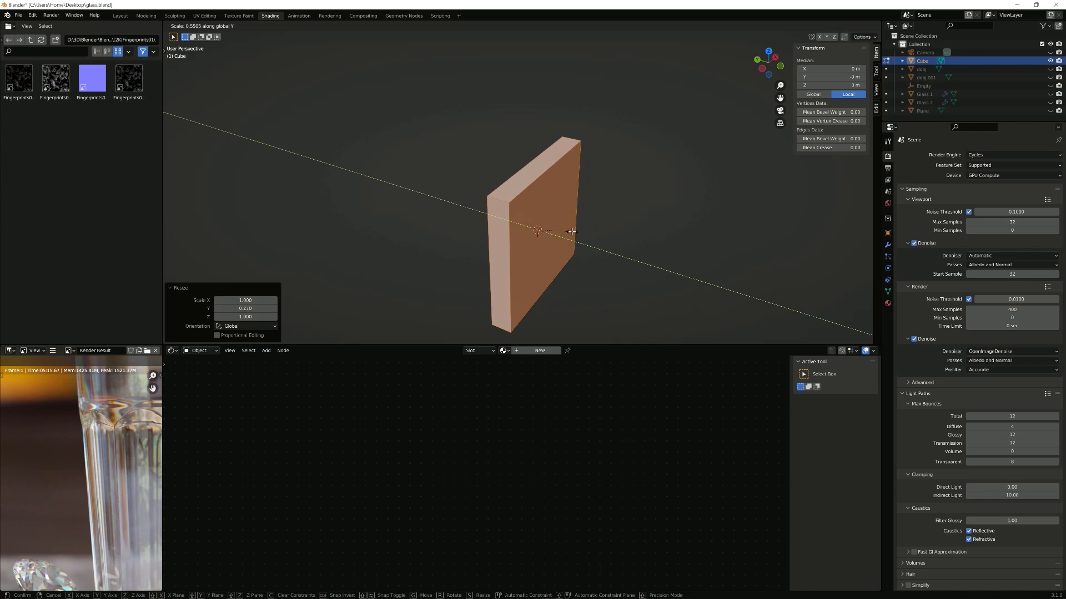
pyautogui.press('Tab')
pyautogui.press('Tab')
# Step: Inset the block's large front face and scale the inset face along Y
pyautogui.moveTo(553, 227); pyautogui.dragTo(635, 198, button='middle')
pyautogui.click(560, 233)
pyautogui.press('i')
pyautogui.click(654, 209)
pyautogui.press('s')
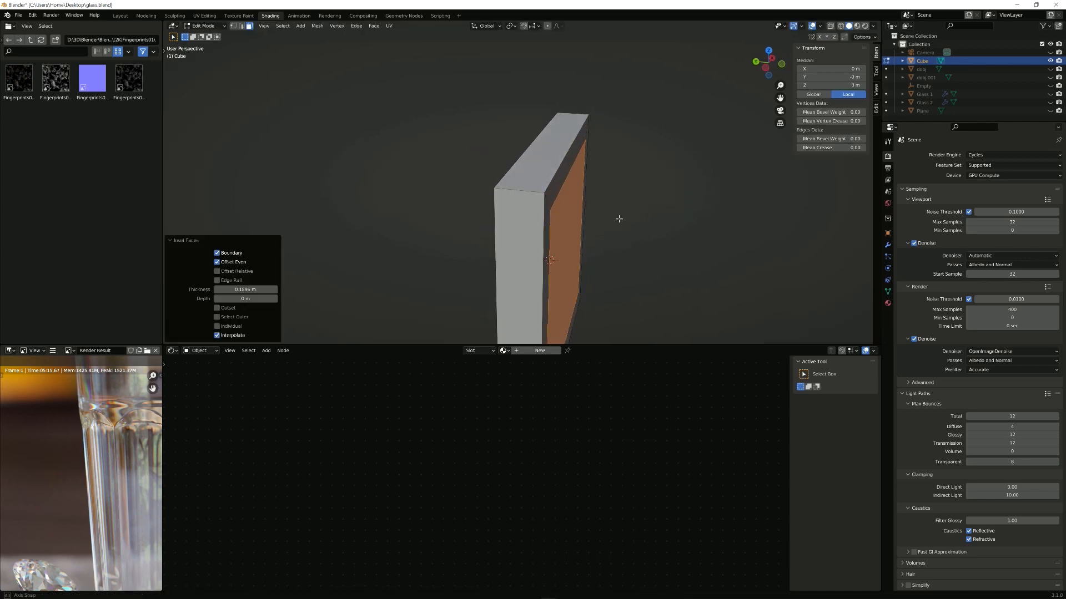
pyautogui.press('y')
pyautogui.click(694, 222)
pyautogui.press('Tab')
# Step: Shrink the slab to 0.074 scale and frame it in the camera view
pyautogui.scroll(-2, 657, 261)
pyautogui.moveTo(656, 261)
pyautogui.mouseDown(button='middle')
pyautogui.moveTo(573, 287)
pyautogui.moveTo(616, 245)
pyautogui.moveTo(643, 248)
pyautogui.mouseUp(button='middle')
pyautogui.press('s')
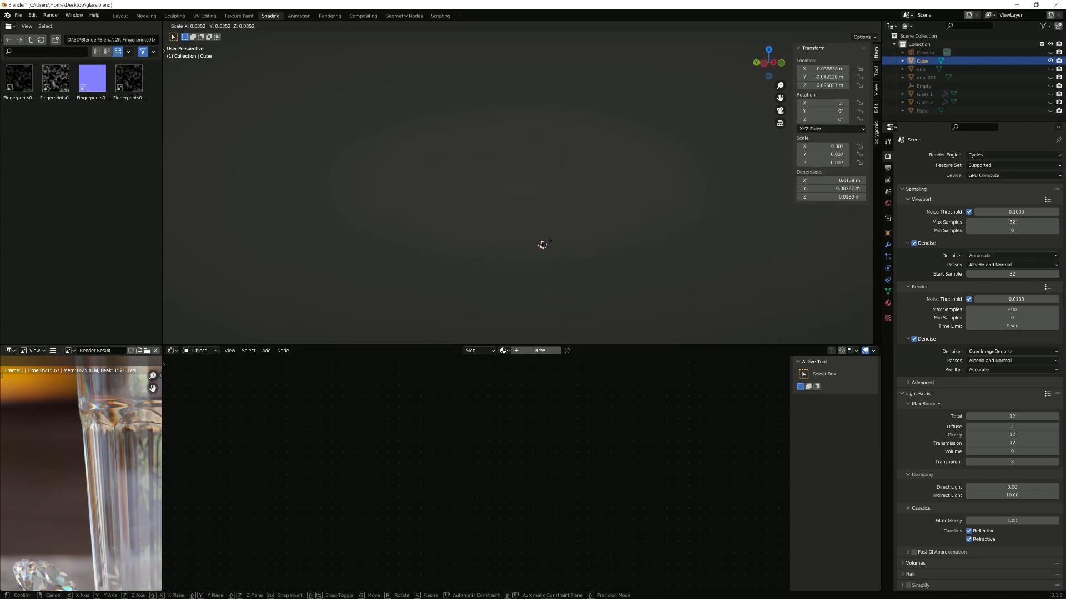
pyautogui.click(603, 305)
pyautogui.press('KP_0')
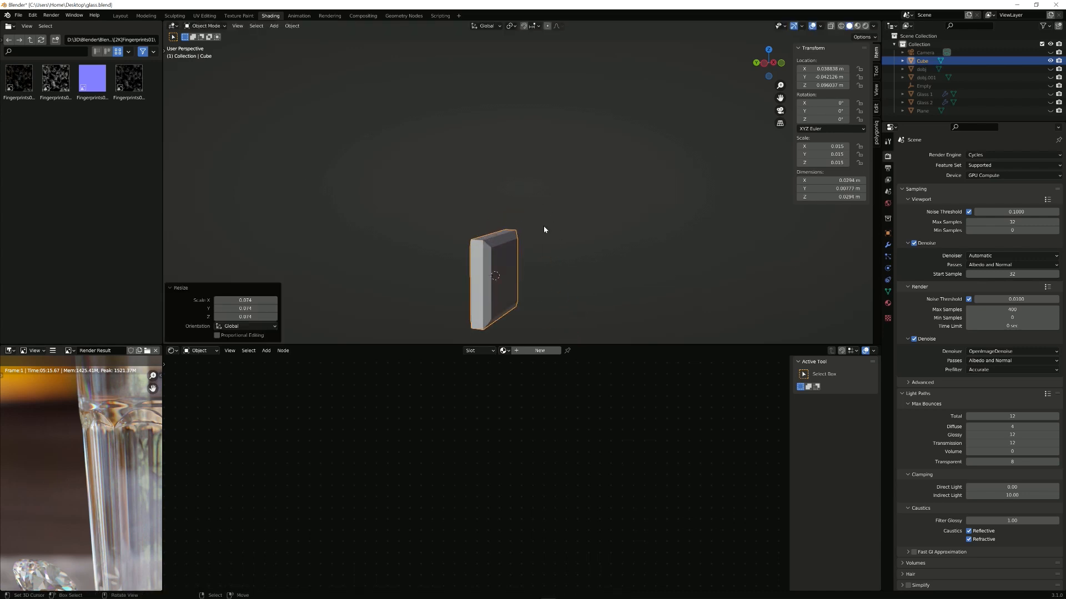
pyautogui.press('Home')
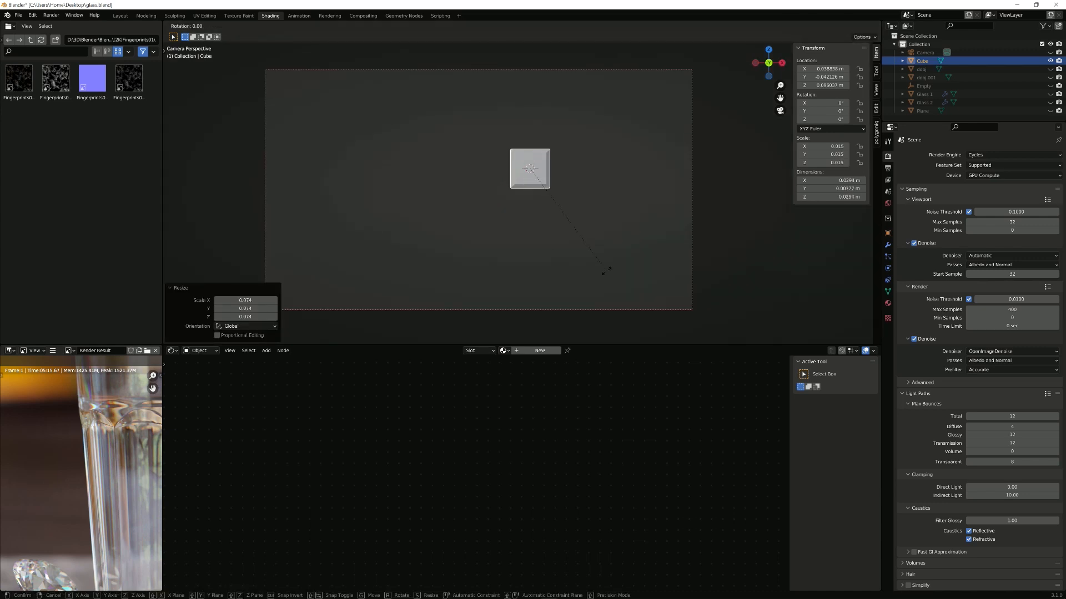
# Step: Rotate the slab 35.8° about Z and draw a render region around it
pyautogui.press('r')
pyautogui.press('z')
pyautogui.click(533, 40)
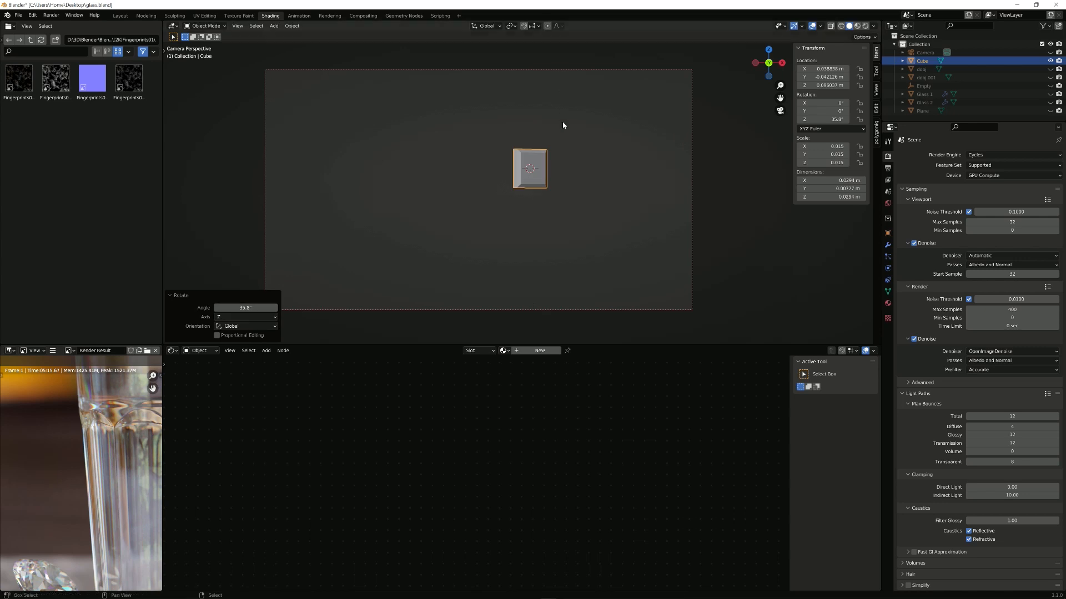
pyautogui.keyDown('shift'); pyautogui.moveTo(562, 124); pyautogui.dragTo(546, 164, button='middle'); pyautogui.keyUp('shift')
pyautogui.scroll(2, 544, 162)
pyautogui.hotkey('ctrl', 'b')
pyautogui.moveTo(421, 165); pyautogui.dragTo(590, 259)
pyautogui.hotkey('ctrl', 'b')
pyautogui.moveTo(445, 150); pyautogui.dragTo(587, 284)
pyautogui.keyDown('shift'); pyautogui.moveTo(527, 143); pyautogui.dragTo(531, 95, button='middle'); pyautogui.keyUp('shift')
pyautogui.scroll(5, 531, 94)
# Step: Preview rendered, assign Dispersion Glass to the slab, and unlink its Volume output
pyautogui.click(865, 26)
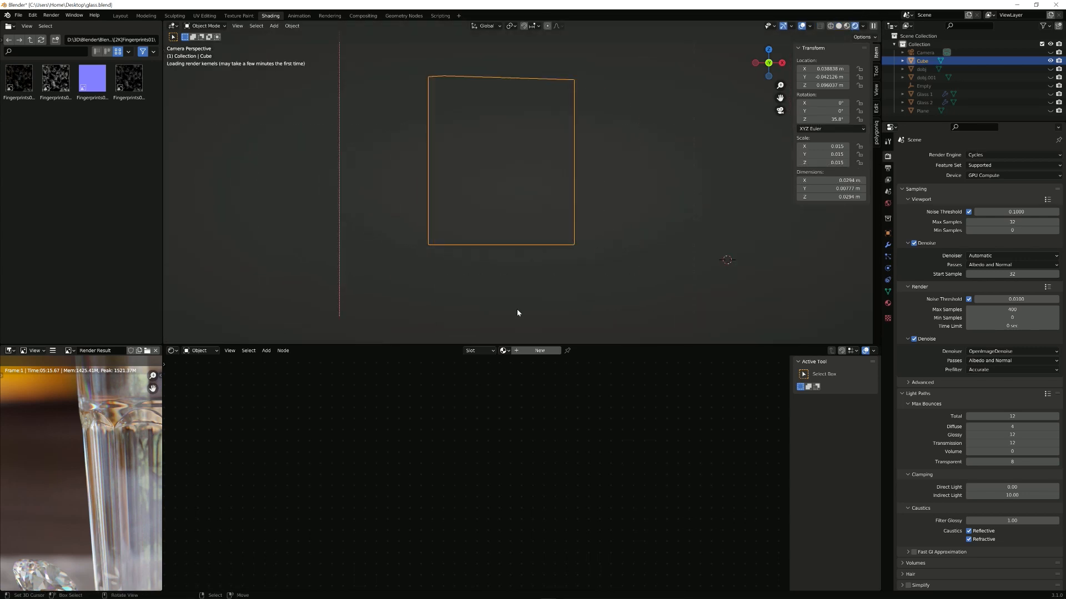
pyautogui.click(503, 350)
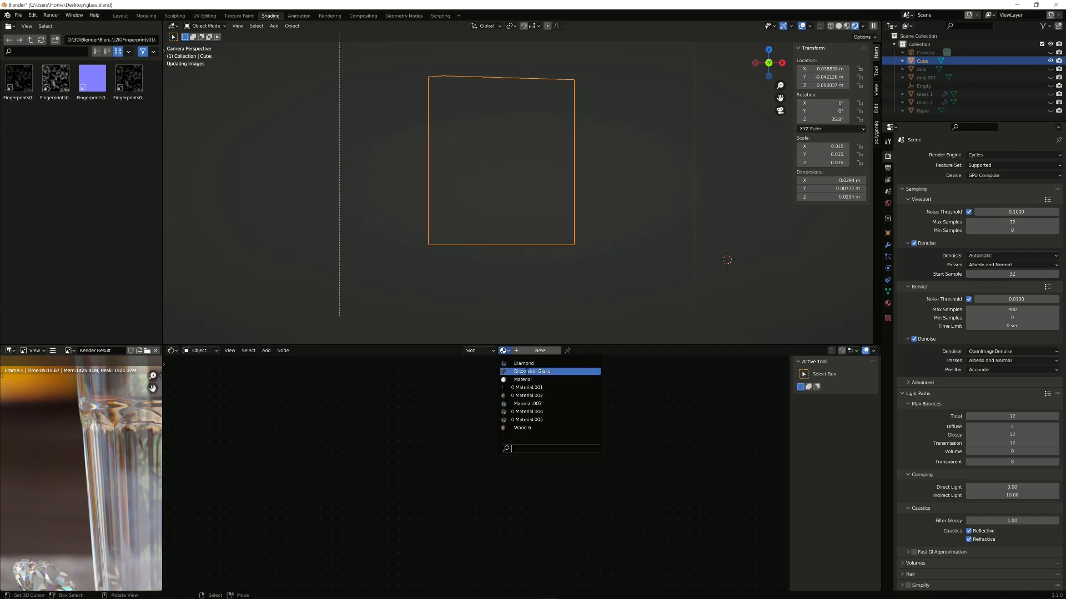
pyautogui.click(532, 372)
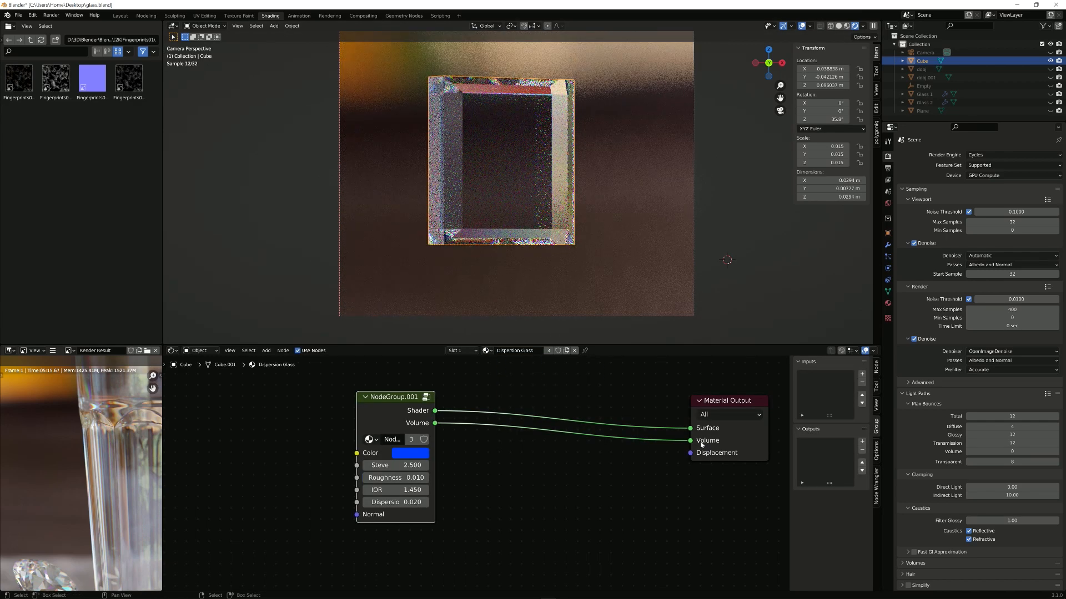
pyautogui.moveTo(690, 441); pyautogui.dragTo(569, 471)
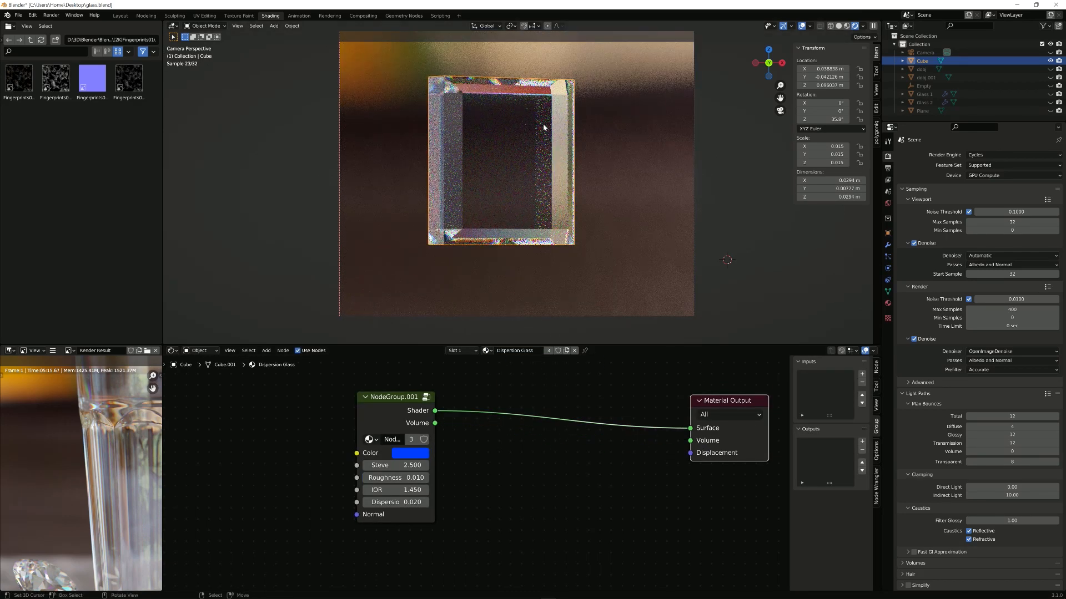
# Step: Rotate the slab 26.7° about Z and orbit to view it within the room
pyautogui.click(618, 181)
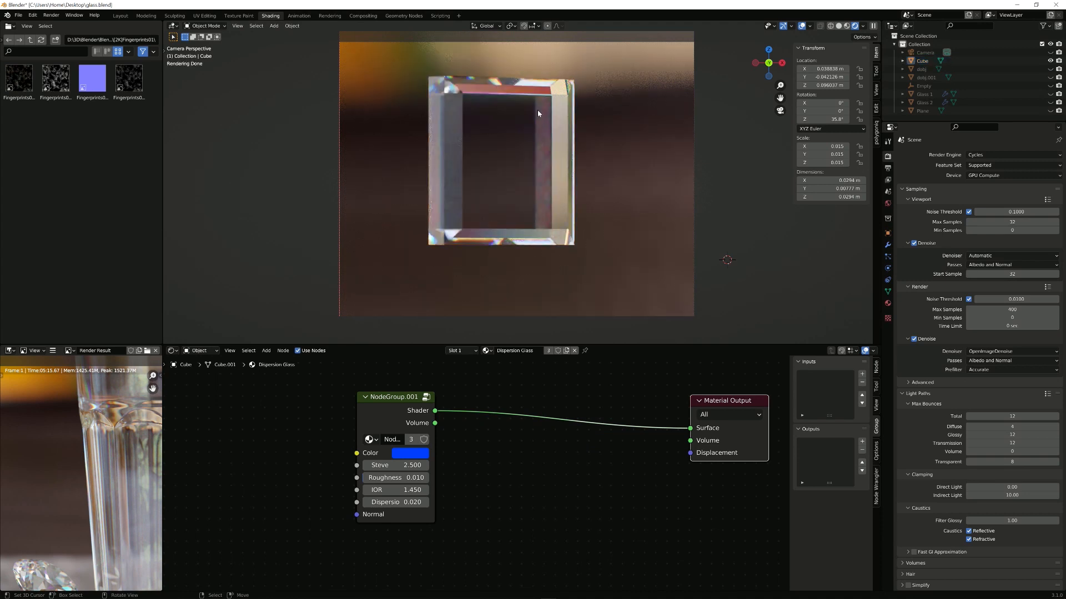
pyautogui.click(533, 205)
pyautogui.press('r')
pyautogui.press('z')
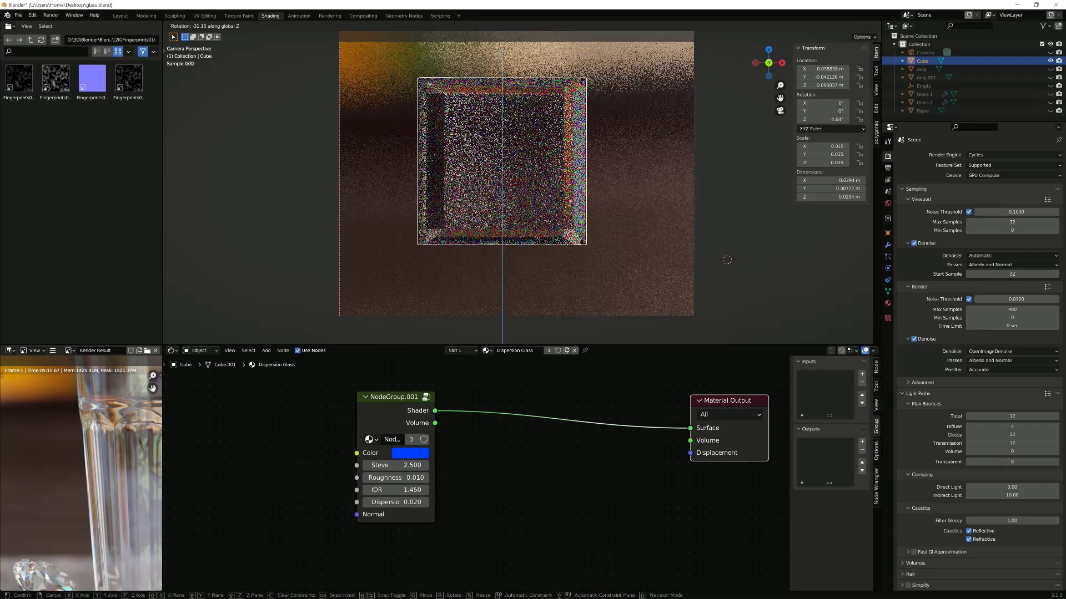
pyautogui.click(500, 268)
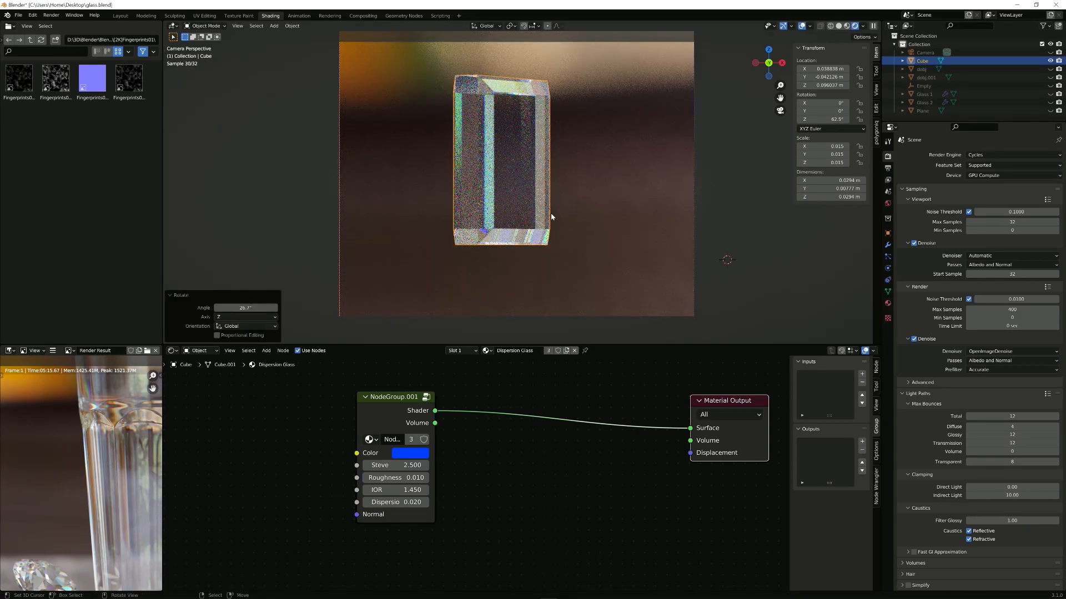
pyautogui.moveTo(575, 210); pyautogui.dragTo(651, 185, button='middle')
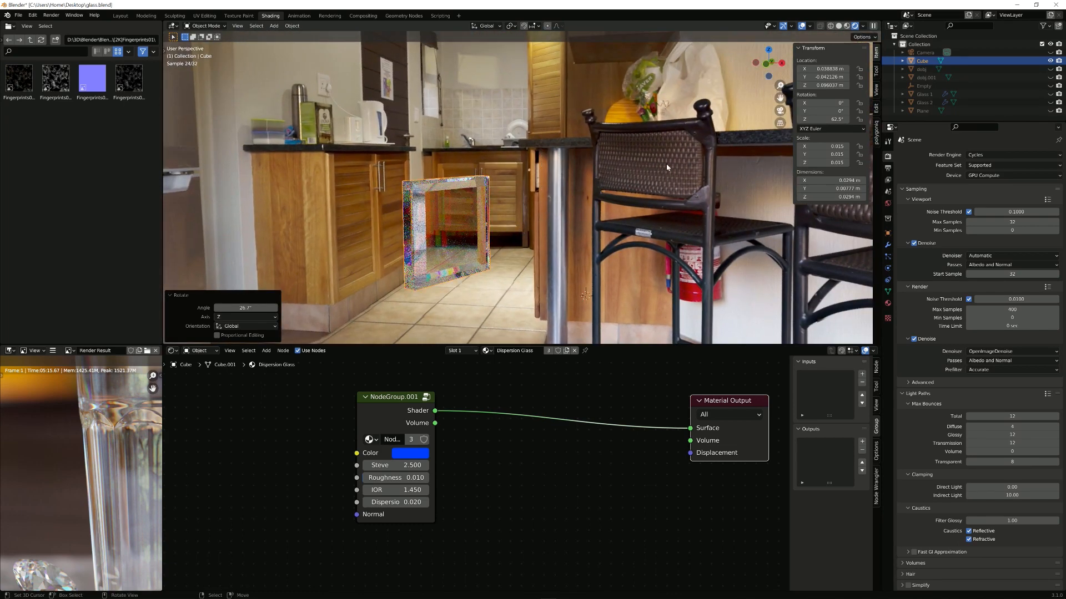
pyautogui.moveTo(667, 167); pyautogui.dragTo(432, 159, button='middle')
pyautogui.keyDown('shift'); pyautogui.moveTo(625, 223); pyautogui.dragTo(589, 219, button='middle'); pyautogui.keyUp('shift')
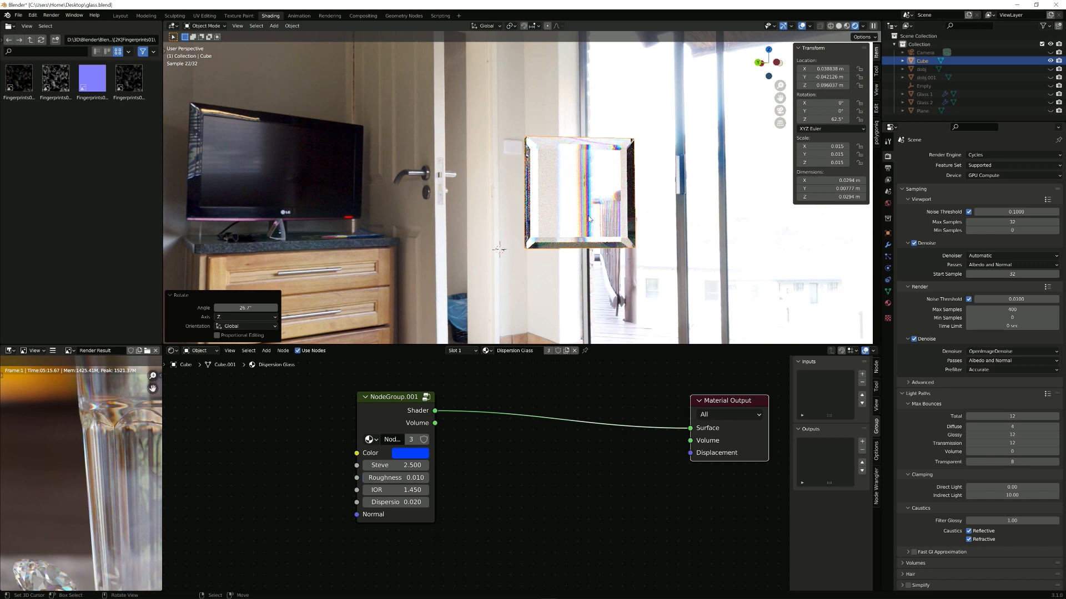